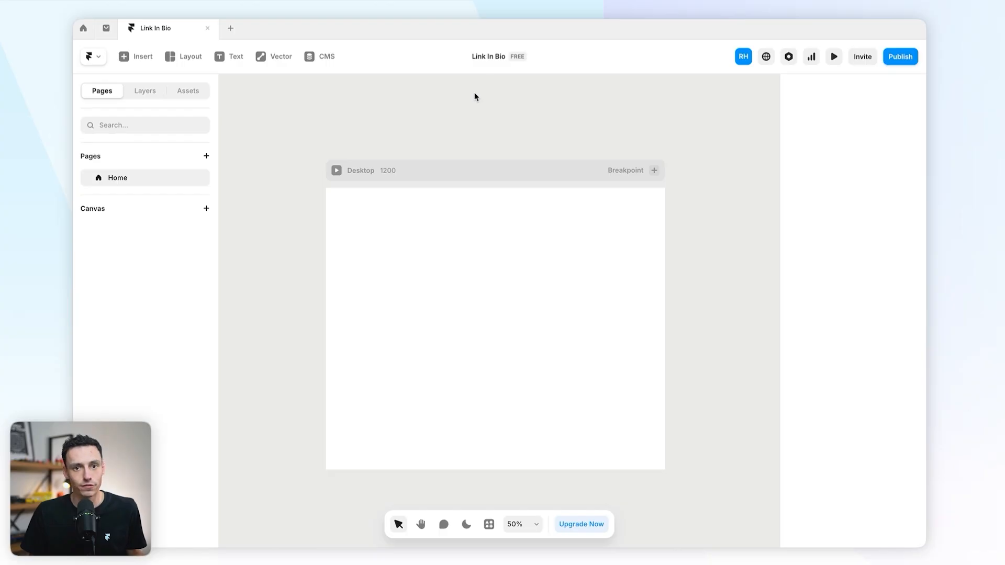
Step: Draw a new frame inside the Desktop page
click(153, 92)
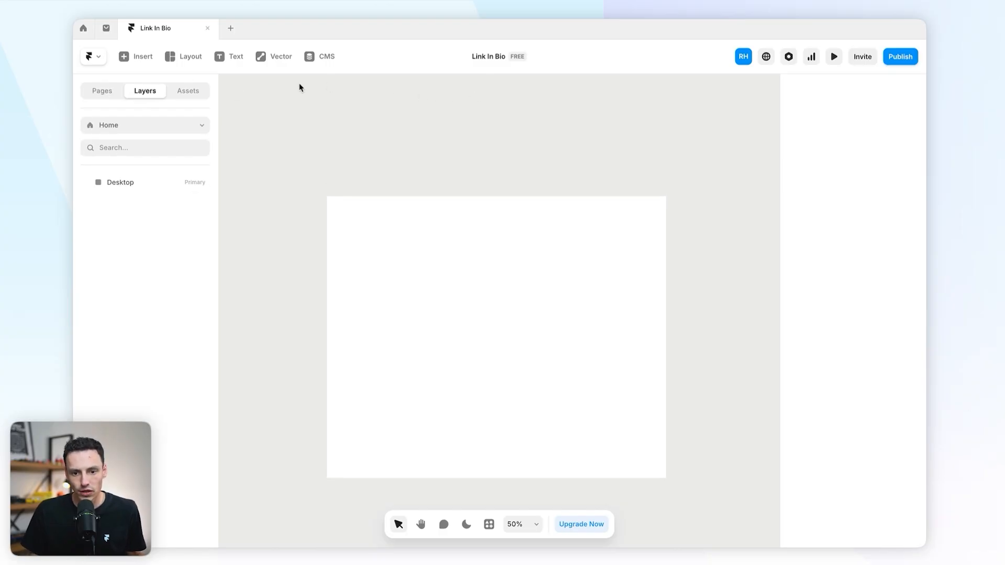
click(143, 183)
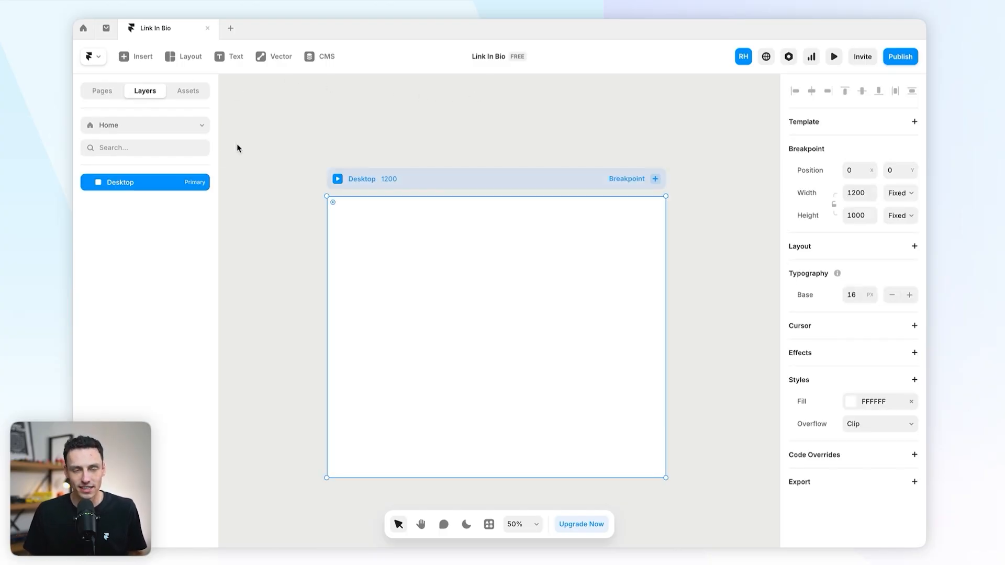
click(369, 125)
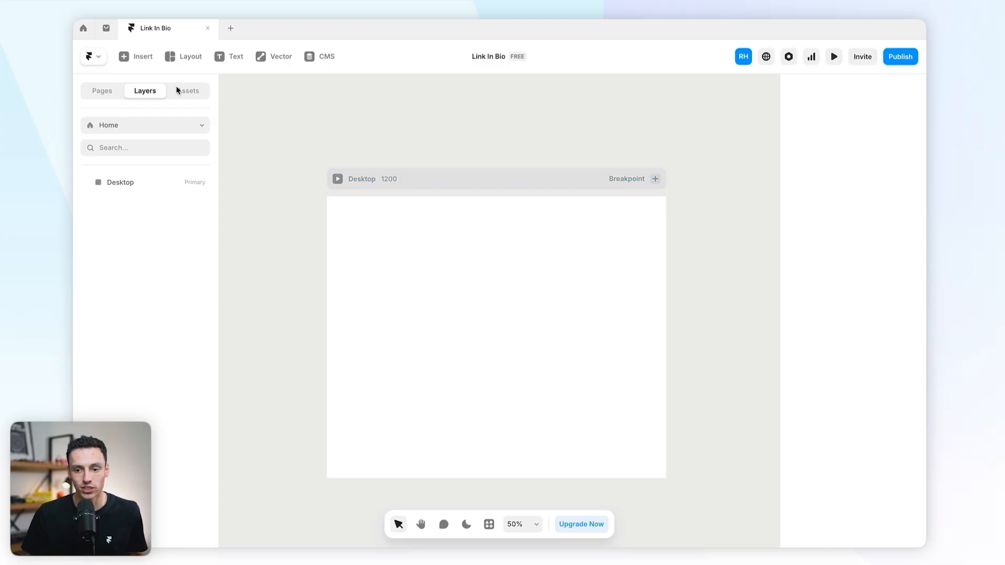
click(344, 234)
key(f)
drag(338, 207, 621, 382)
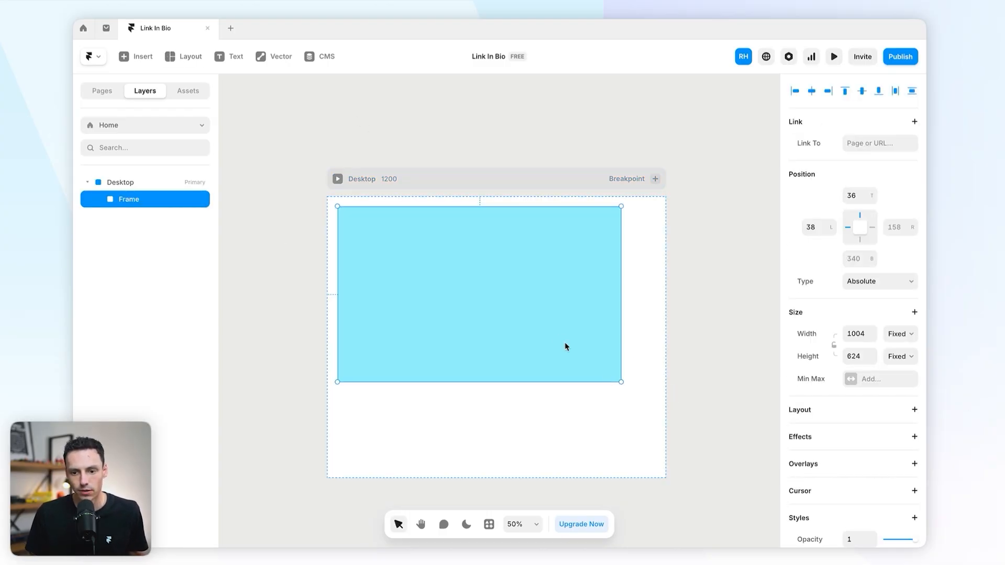
Step: Rename the new frame 'Section Holder' and set its width to 100%
double_click(126, 200)
text(s)
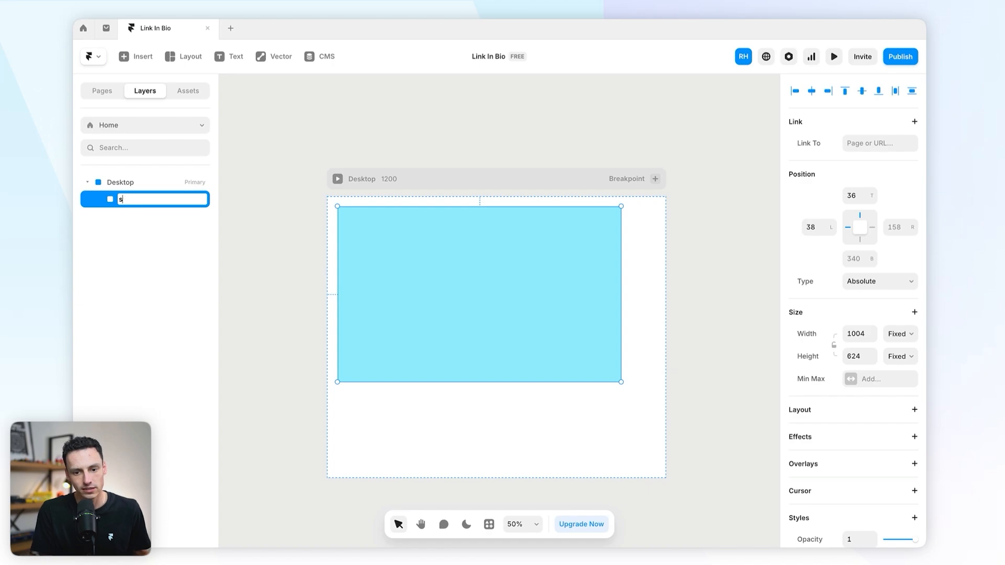
text(ection Holder)
key(Return)
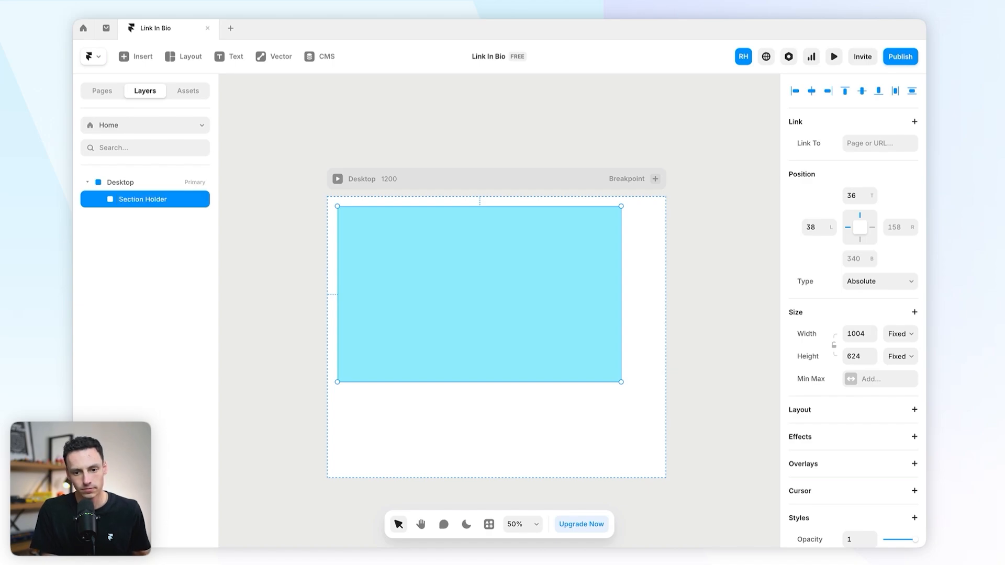
click(867, 329)
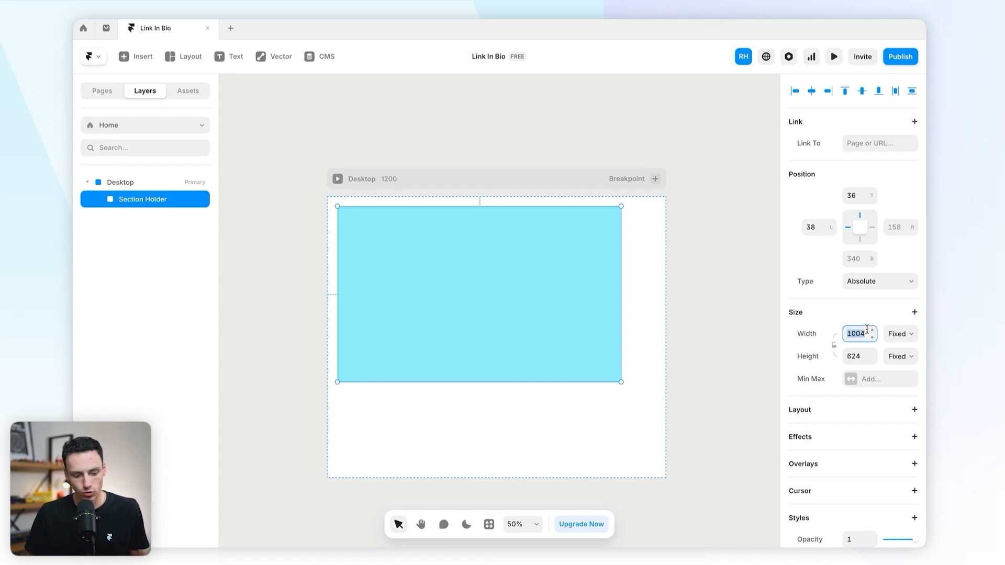
text(100%)
key(Return)
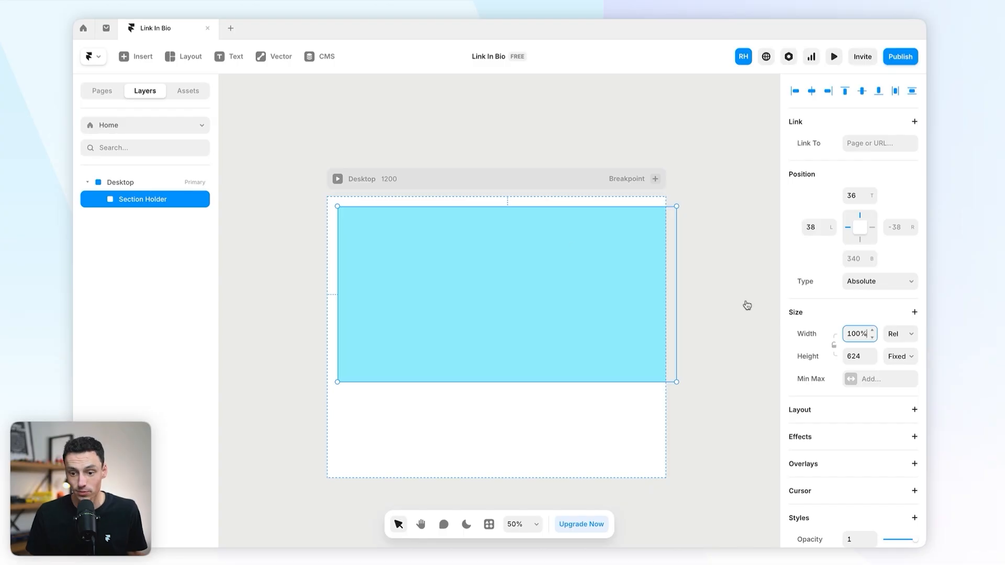
click(178, 183)
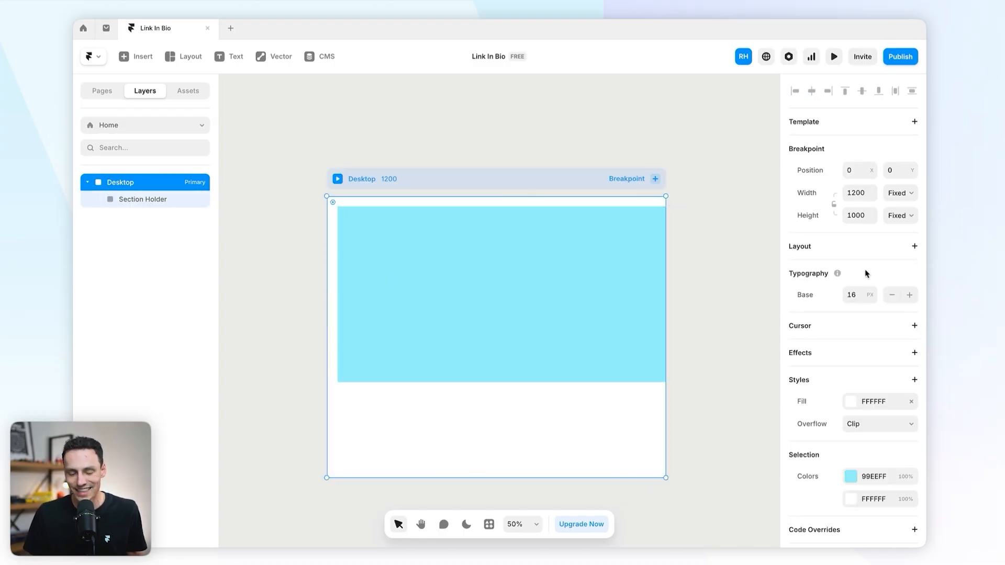
Step: Give Desktop a stack layout with Fit height, then stretch Section Holder to about 950 px tall
click(914, 246)
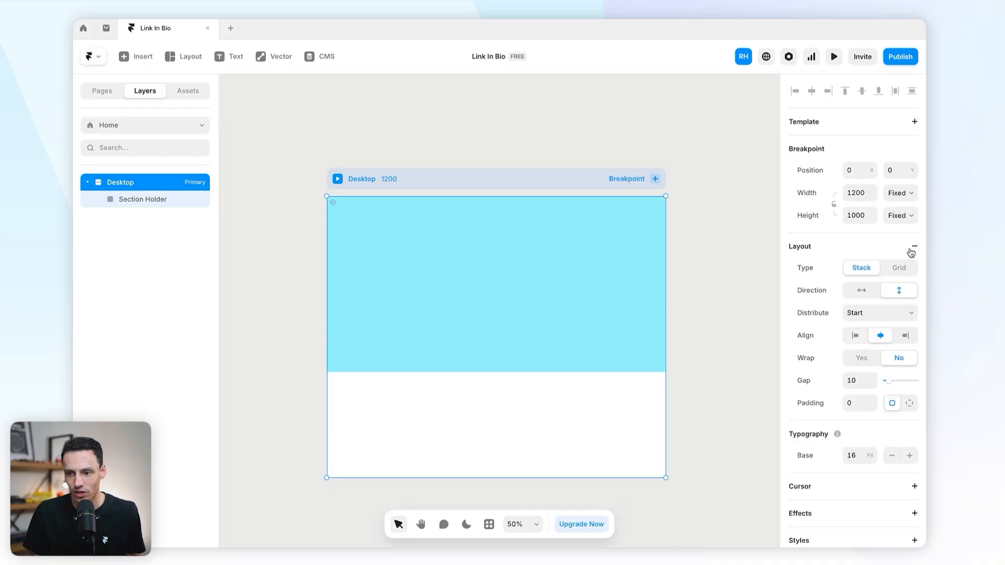
click(864, 218)
text(auto)
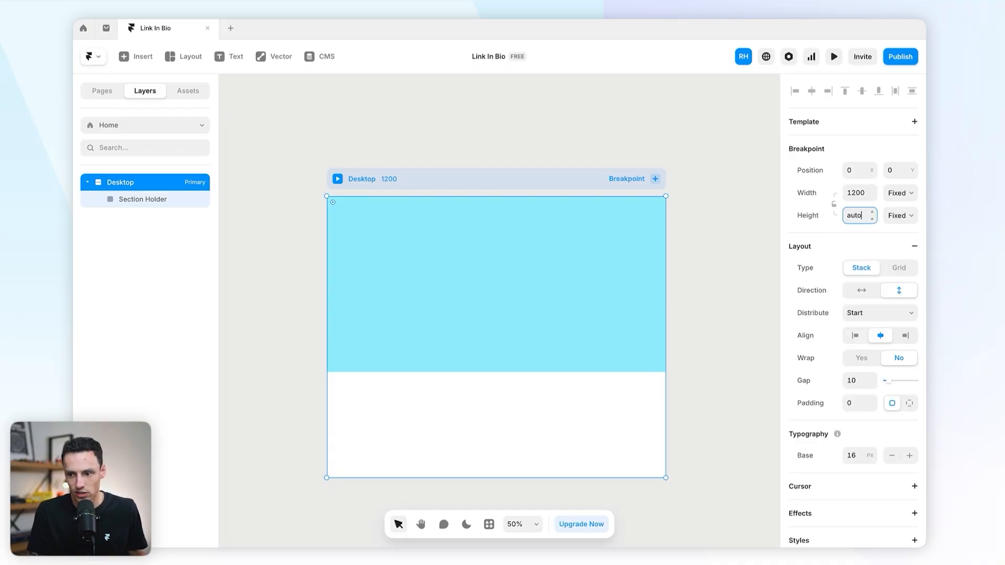
key(Return)
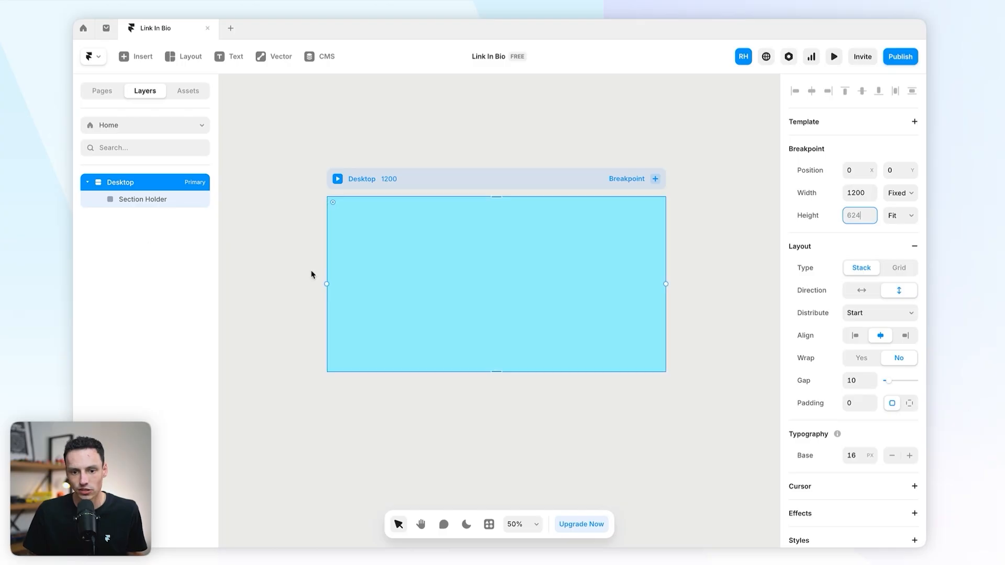
click(153, 204)
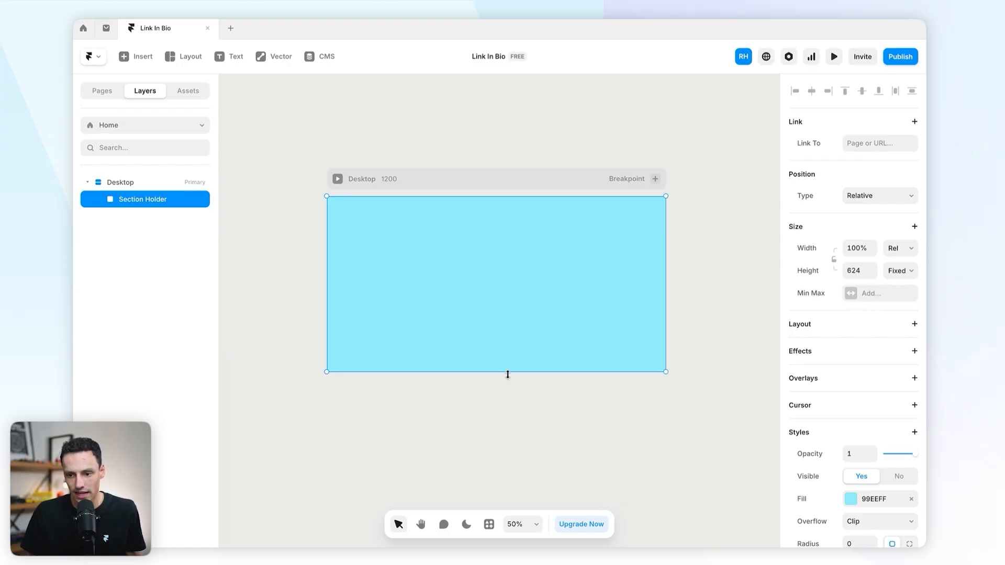
drag(506, 372, 508, 466)
Step: Fill Section Holder with black (000000) and save it as a colour style named 'Black'
scroll(839, 347, down, 3)
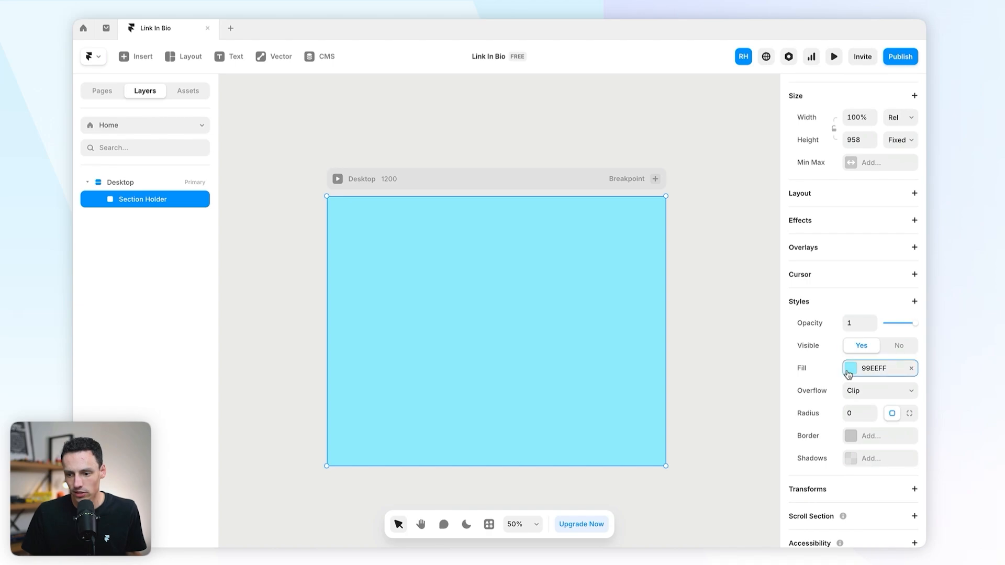
click(849, 368)
drag(700, 398, 619, 459)
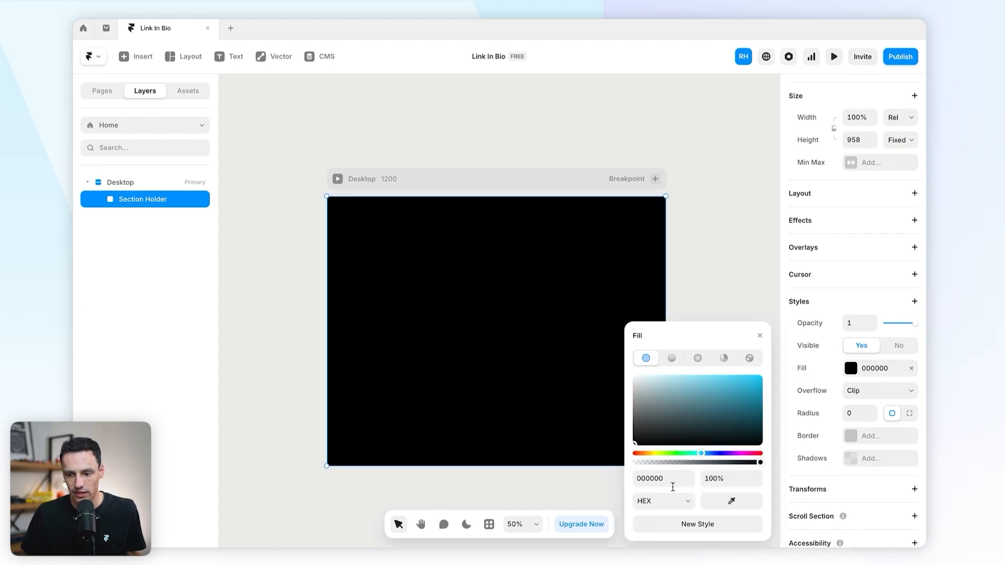
click(694, 525)
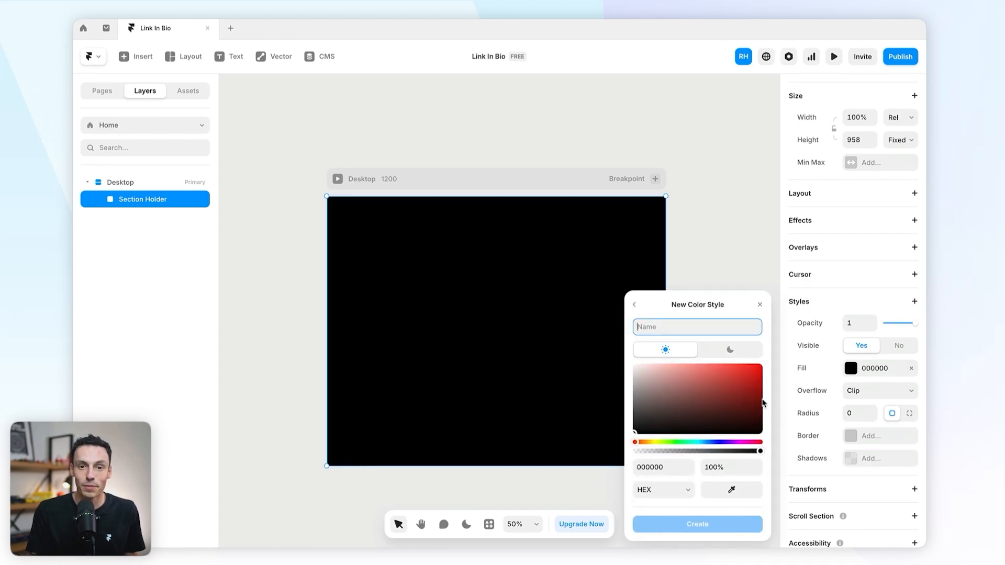
text(B)
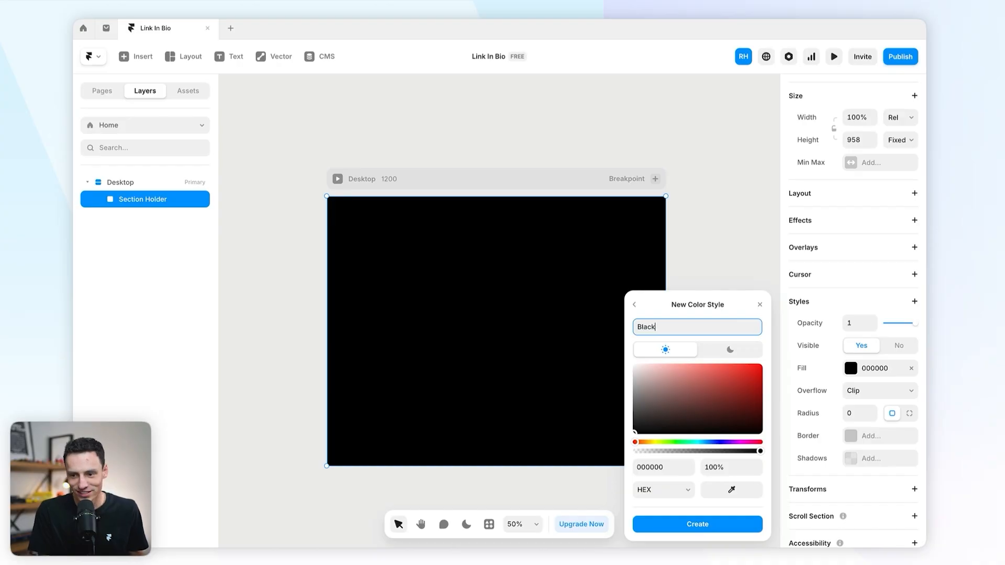
text(lack)
click(700, 525)
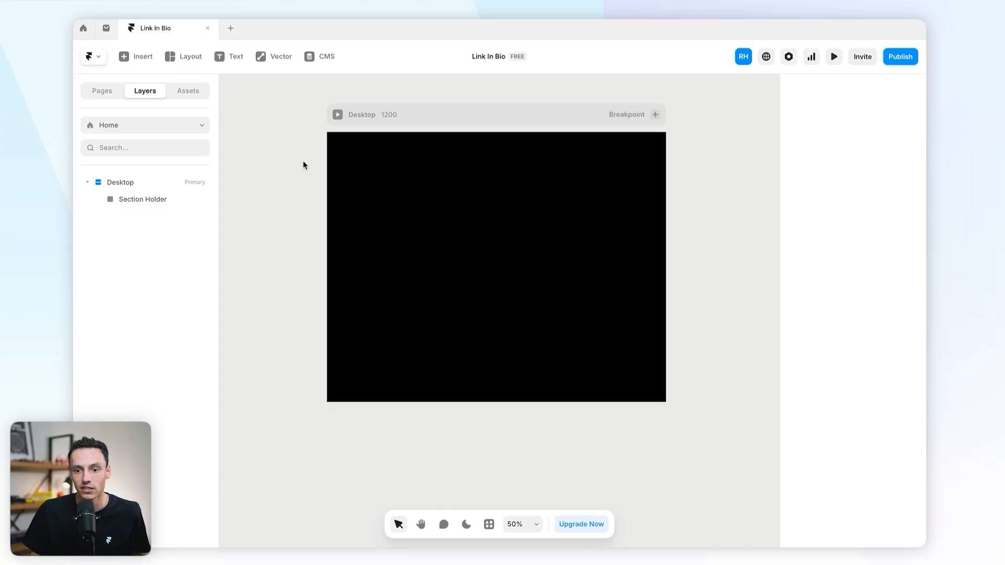
Step: Draw a new frame inside Section Holder and name it 'Container'
key(f)
drag(395, 177, 576, 321)
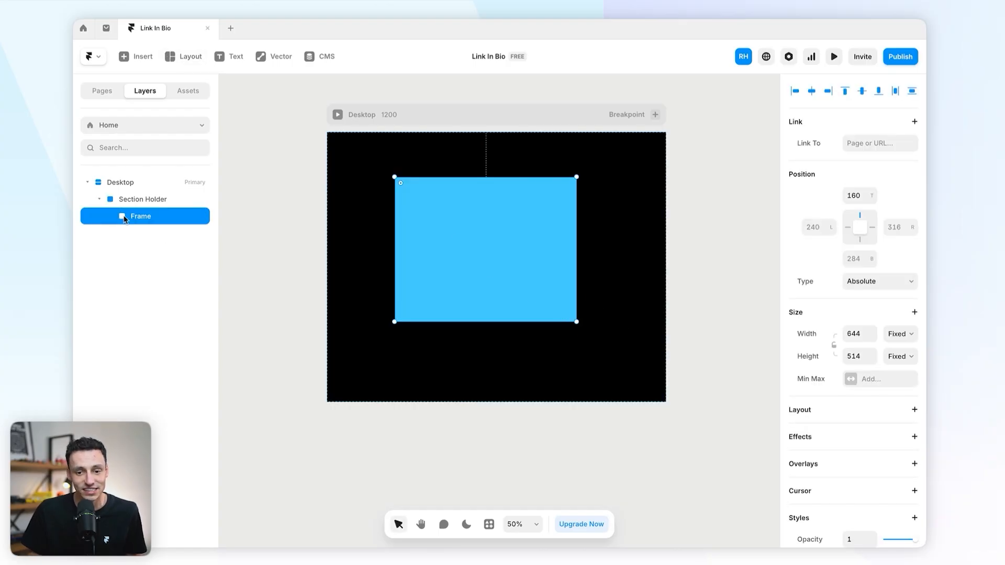
double_click(148, 220)
text(Container)
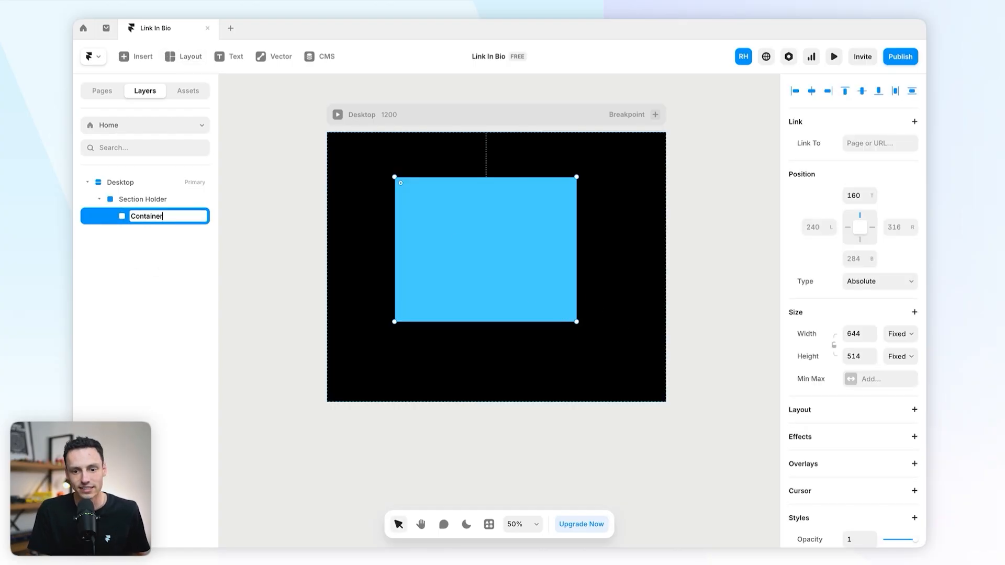
key(Return)
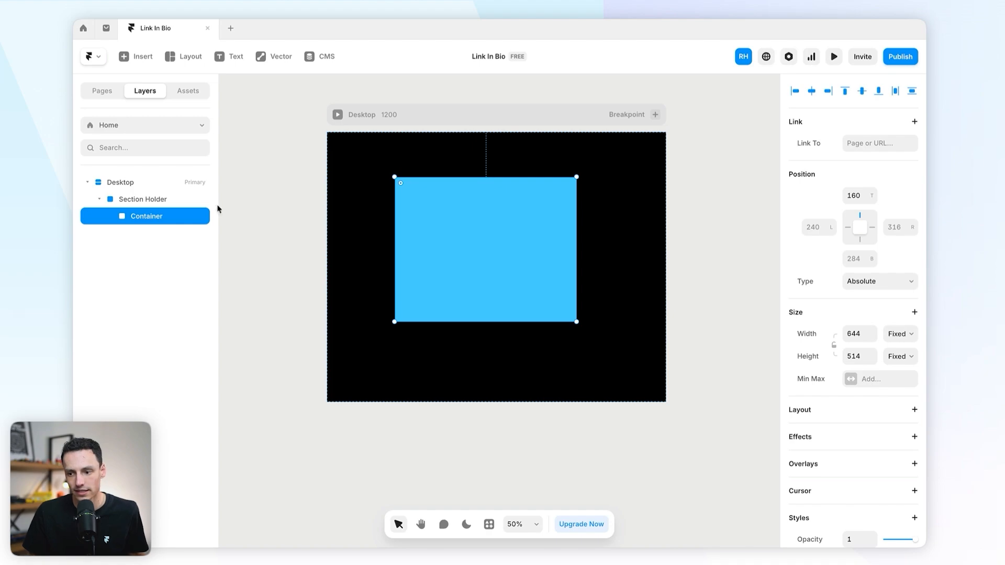
Step: Set Container's width to 500 and check the layout in a resized live preview
click(864, 330)
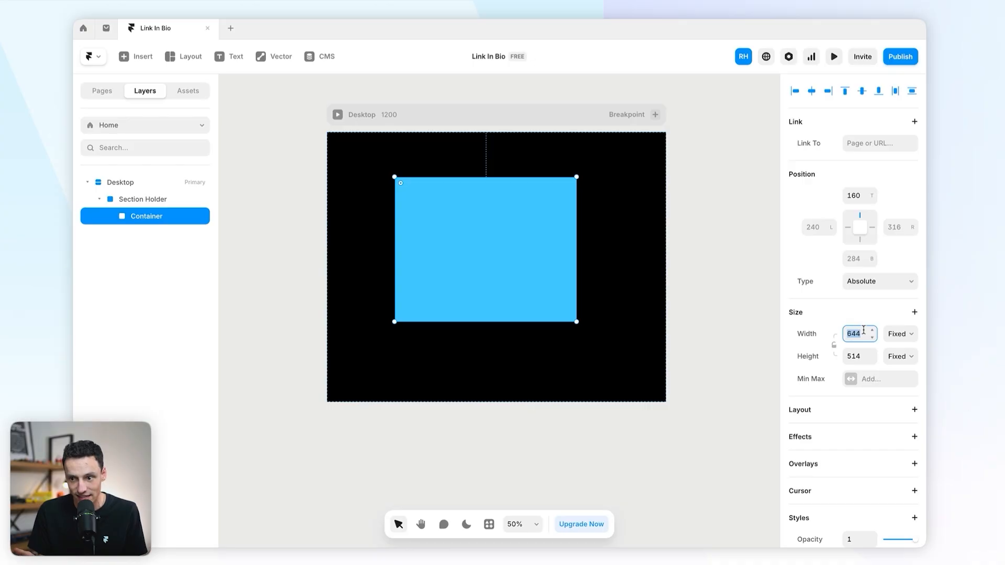
text(500)
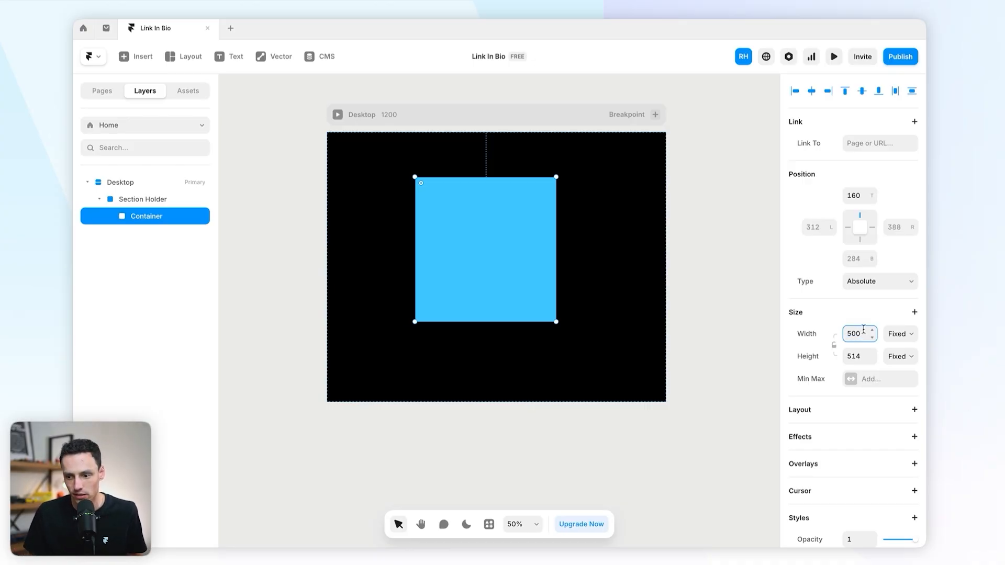
click(834, 57)
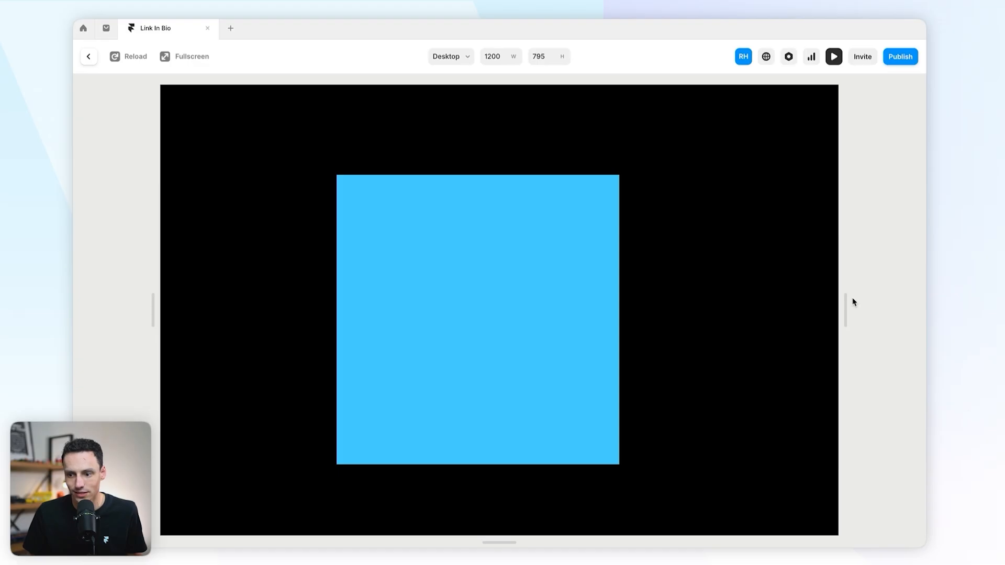
drag(848, 304, 893, 293)
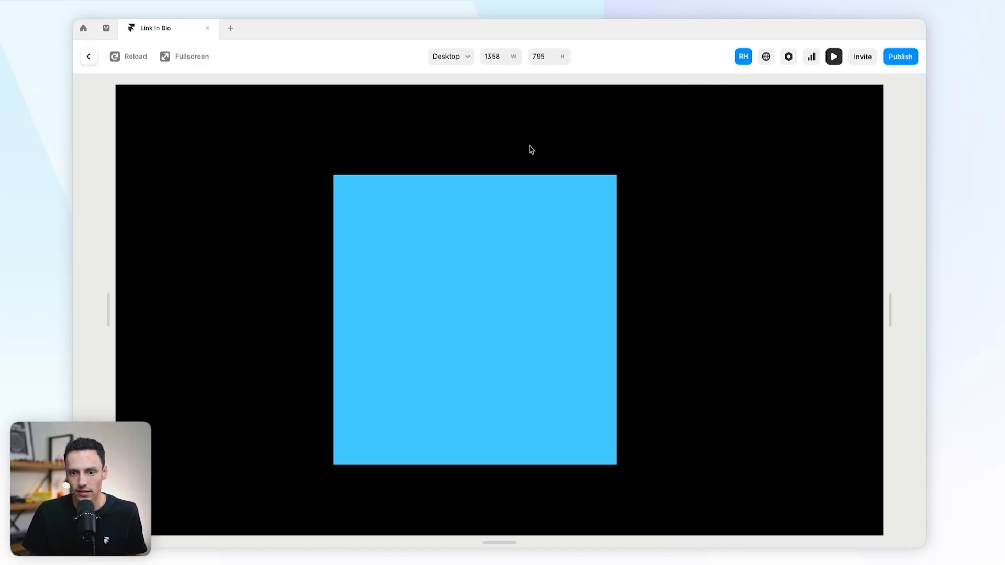
Step: Set Container's height to 100% and give Section Holder a stack layout to centre it
click(88, 57)
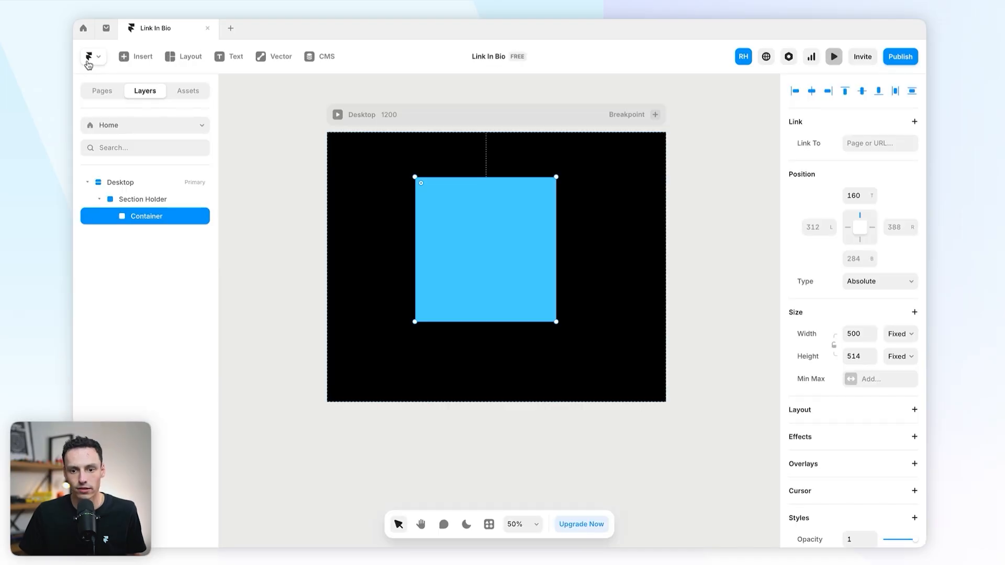
scroll(524, 308, down, 1)
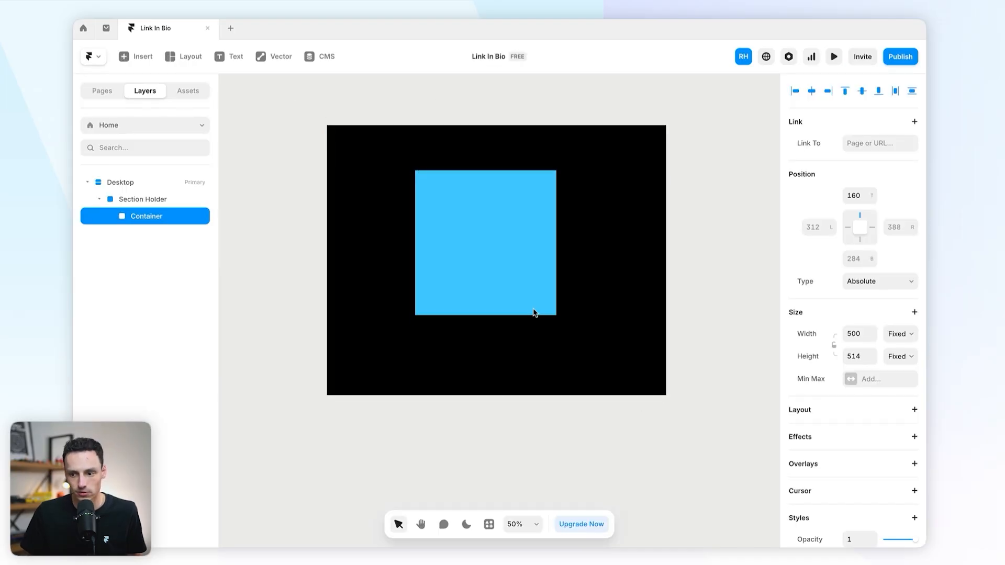
click(900, 358)
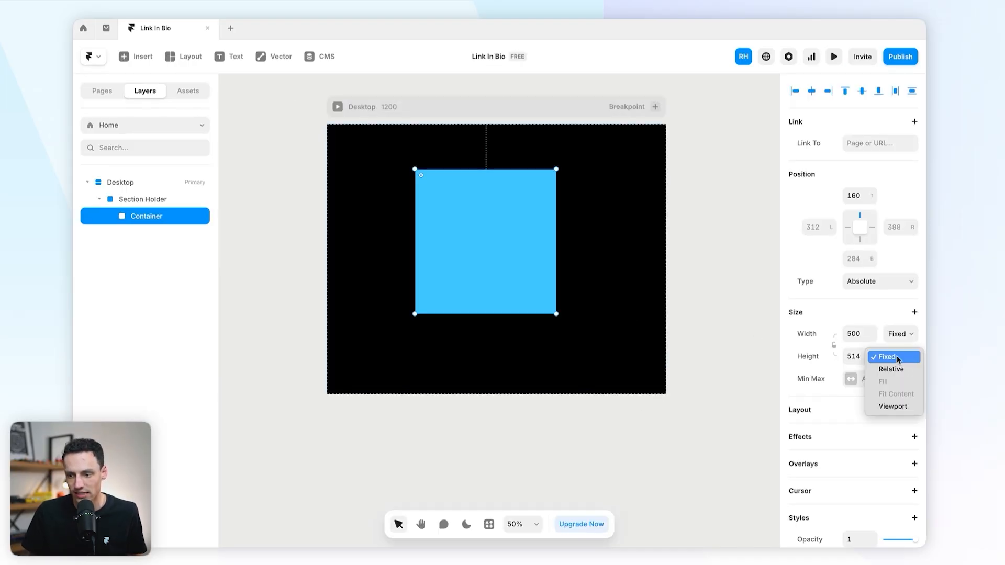
click(856, 358)
click(861, 356)
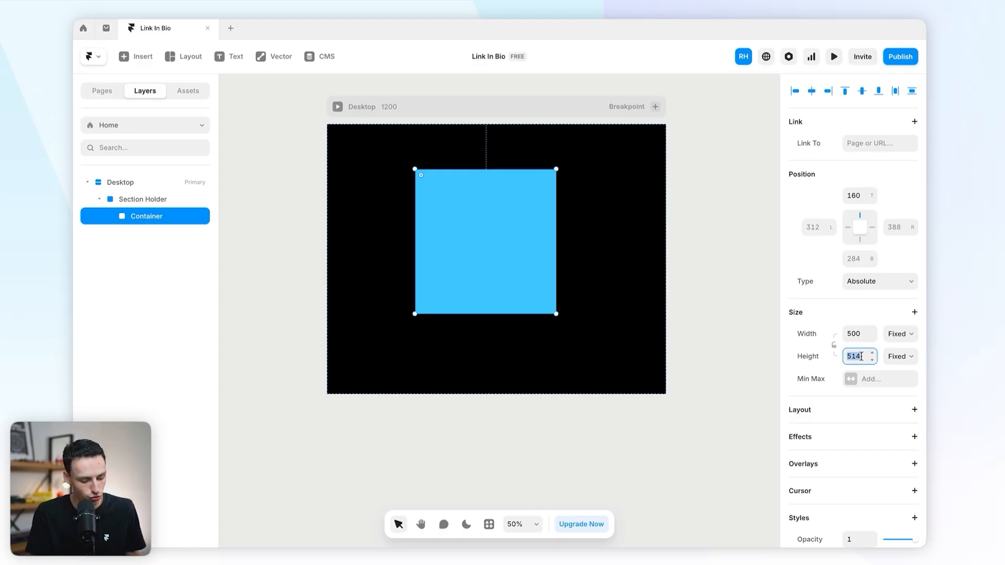
text(100%)
key(Return)
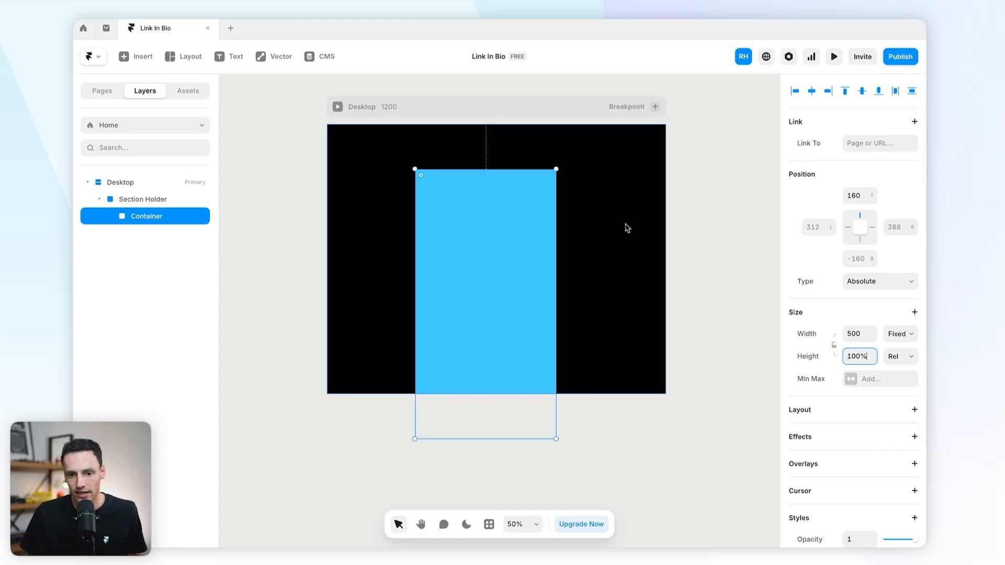
click(626, 227)
click(914, 197)
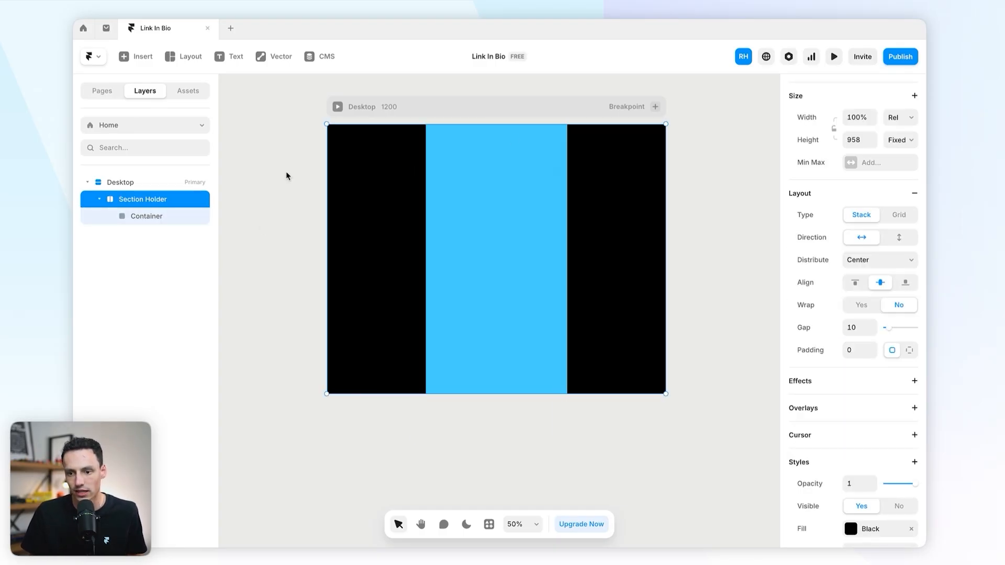
Step: Give Container a faint 12% white fill and a 24 px corner radius
click(497, 293)
click(849, 500)
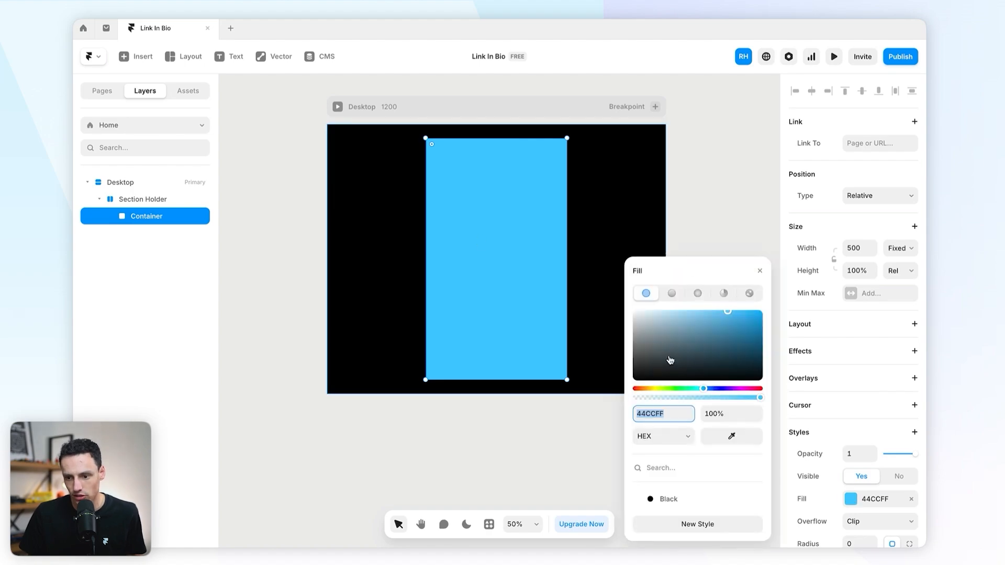
drag(671, 360, 627, 305)
drag(650, 399, 648, 401)
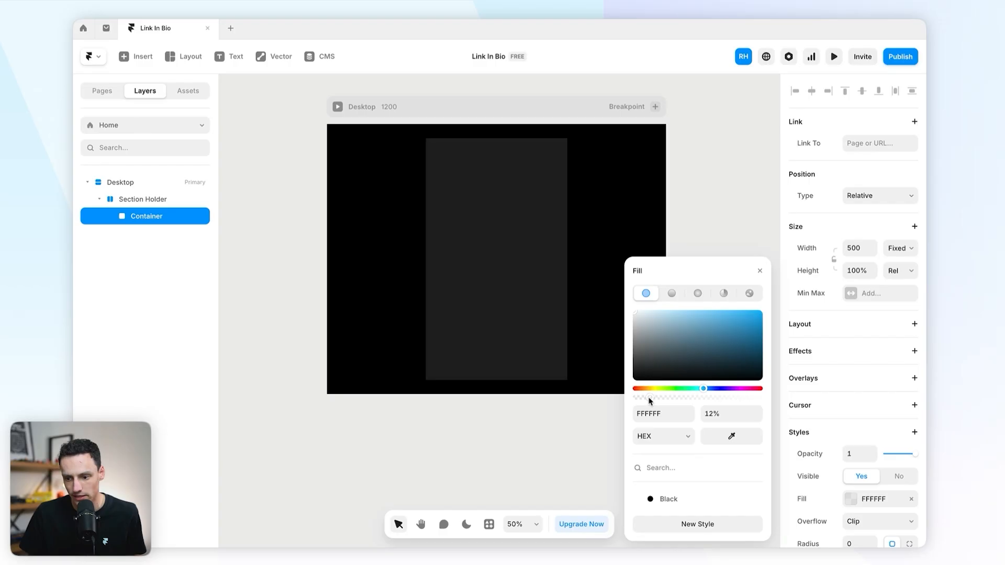
scroll(859, 445, down, 3)
click(858, 446)
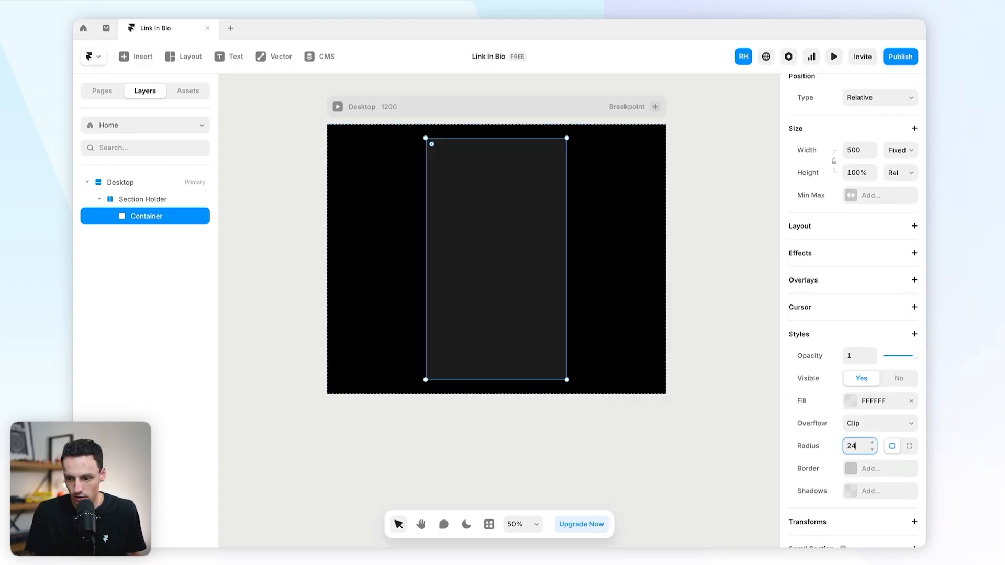
key(Return)
Step: Zoom the canvas in to about 70% and select the Container card
click(701, 282)
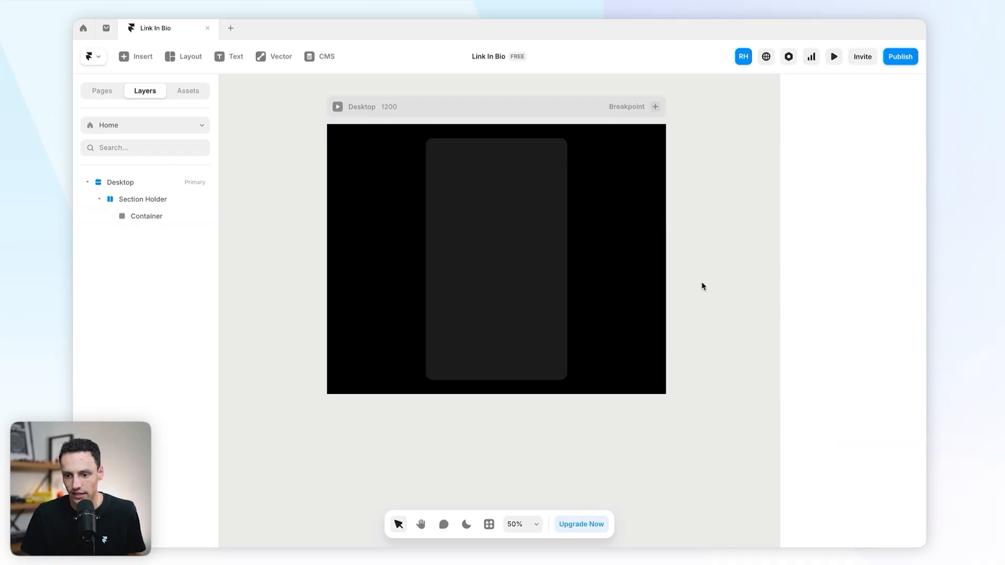
scroll(435, 206, up, 4)
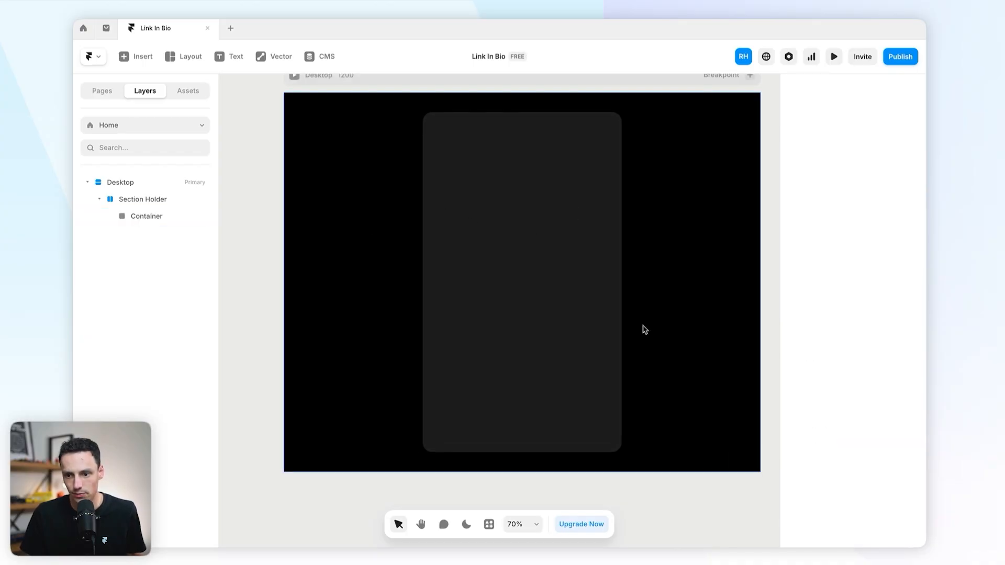
click(545, 262)
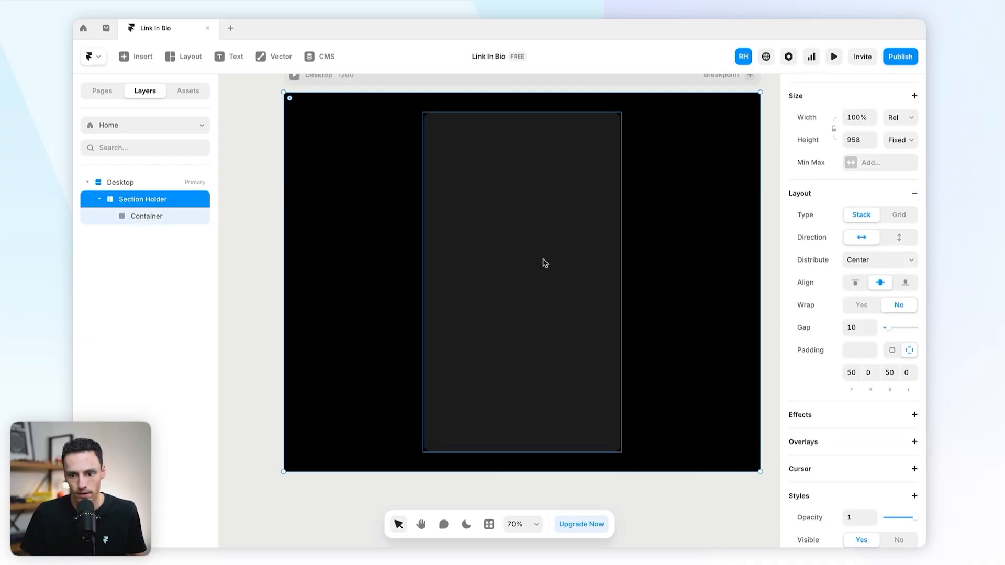
click(532, 256)
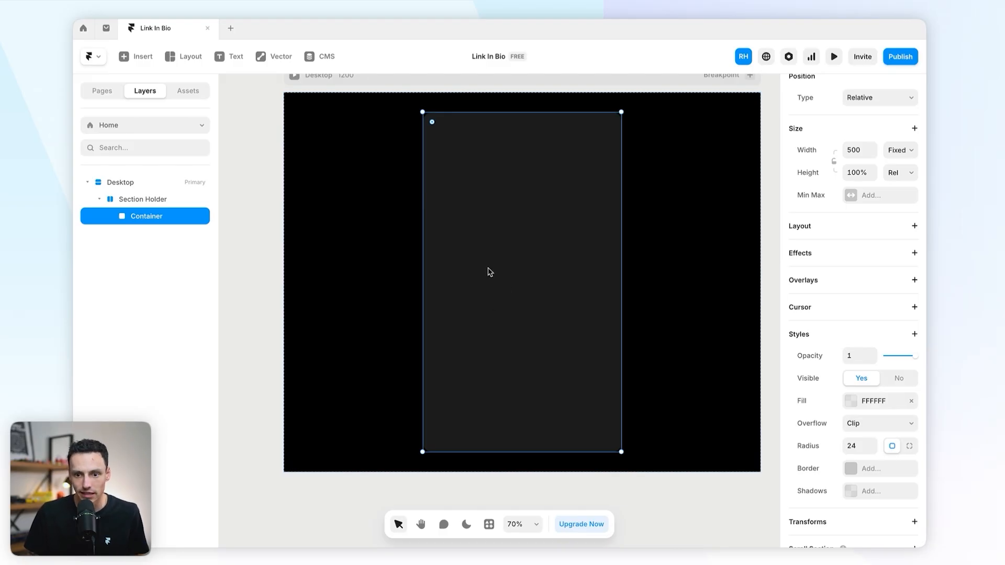
click(241, 205)
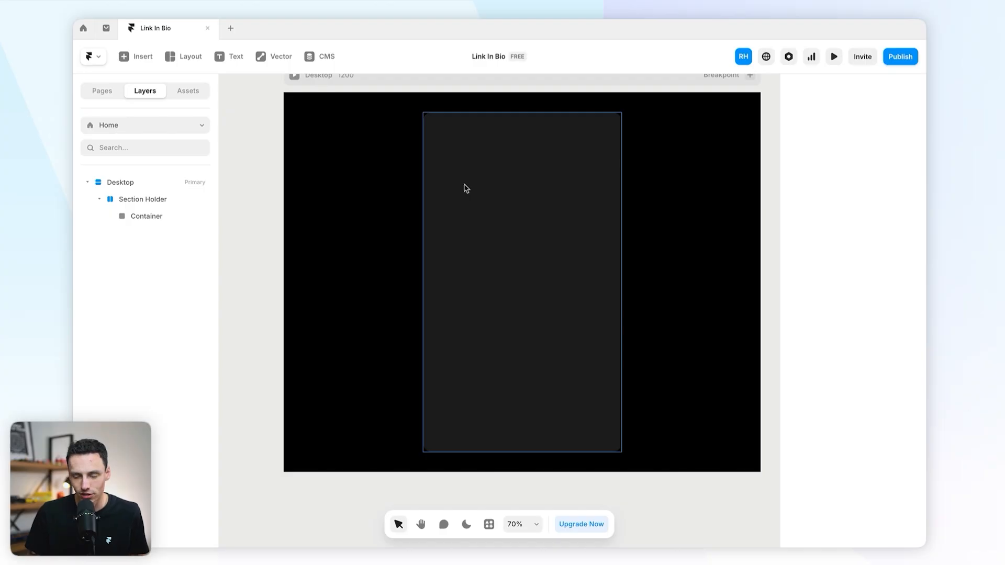
click(505, 162)
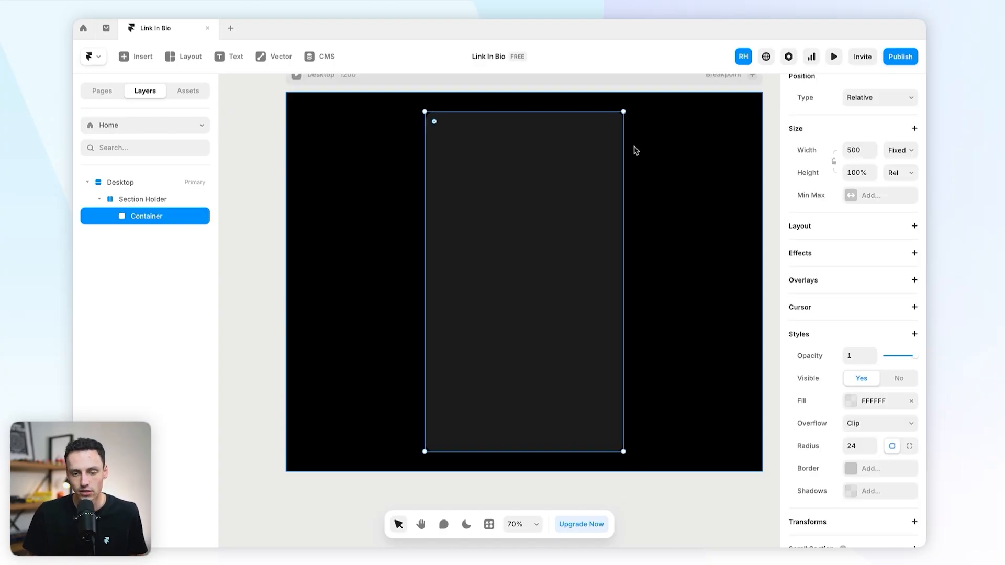
Step: Draw a square frame near the card's top and size it 100 × 100
key(f)
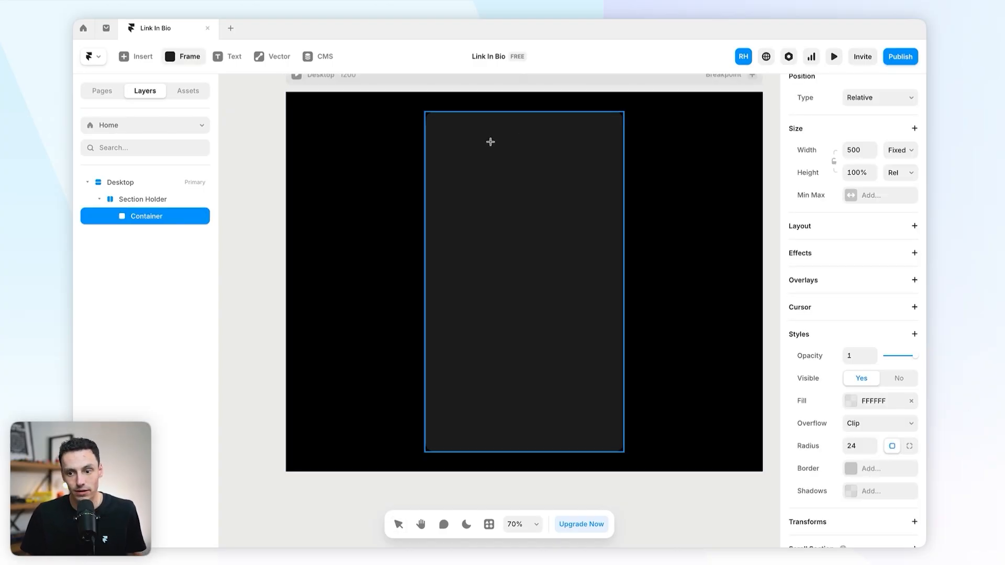
drag(485, 140, 532, 186)
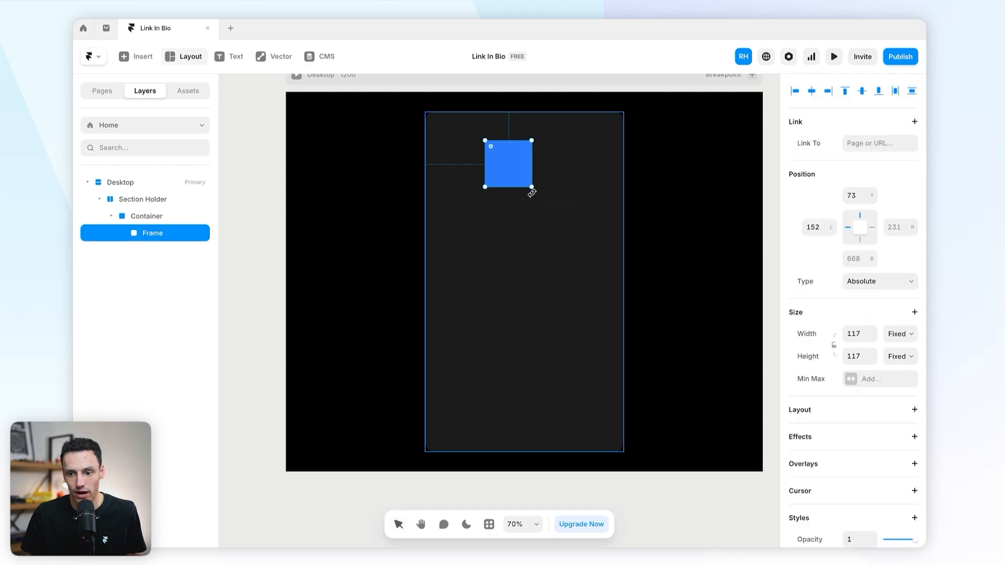
click(861, 332)
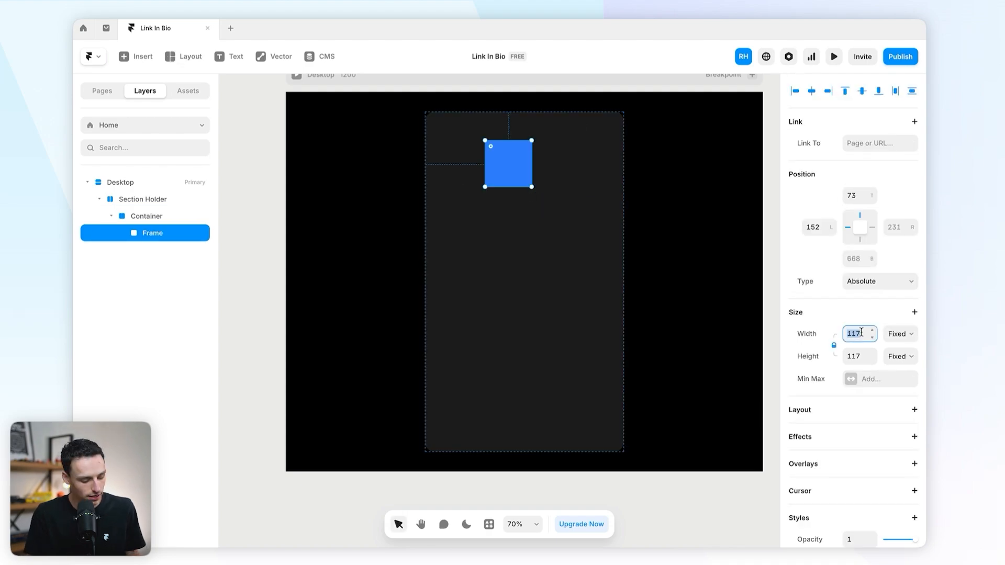
text(100)
key(Return)
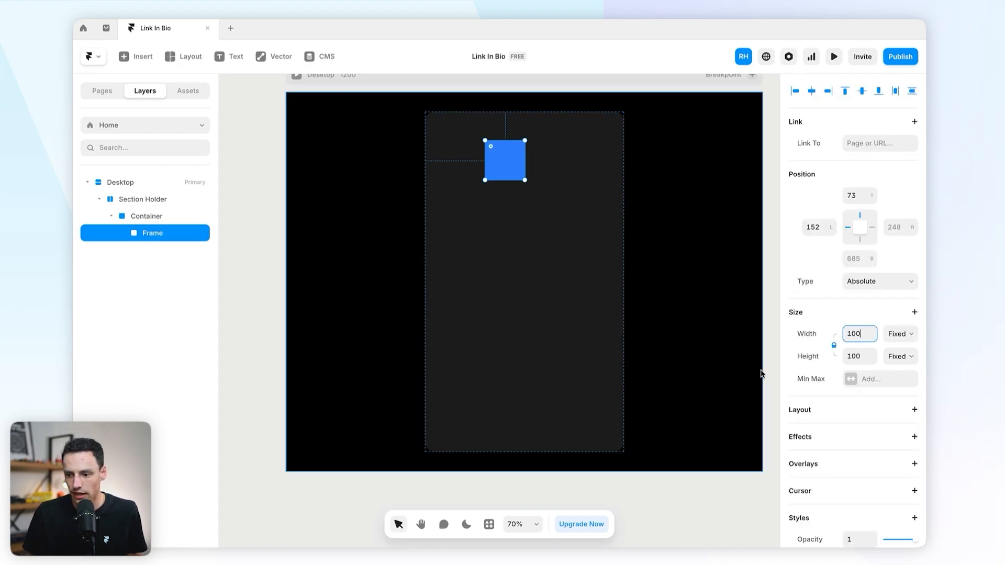
scroll(866, 370, down, 2)
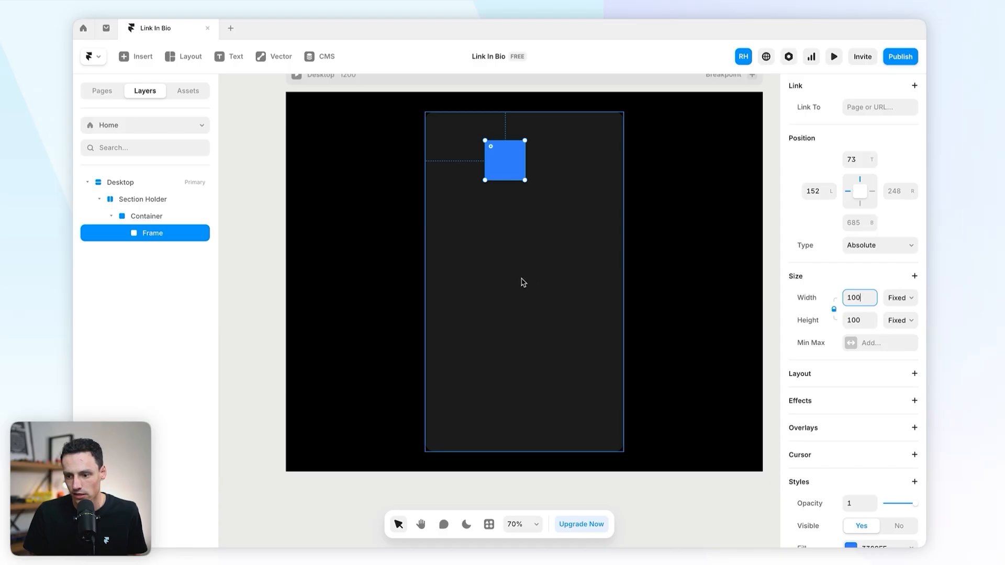
click(505, 229)
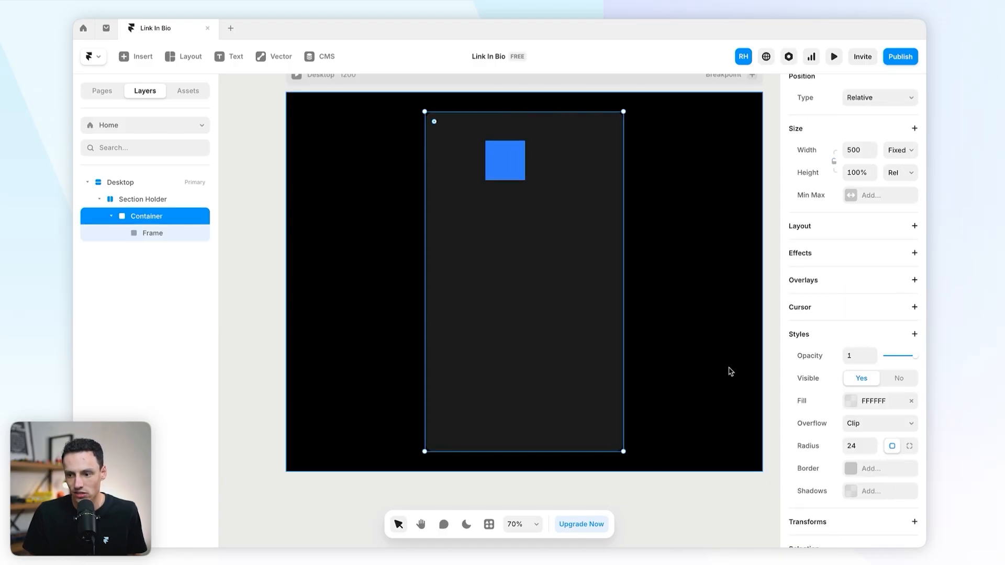
Step: Add a vertical stack layout to Container, distributed from Start, with 20 px padding
click(915, 225)
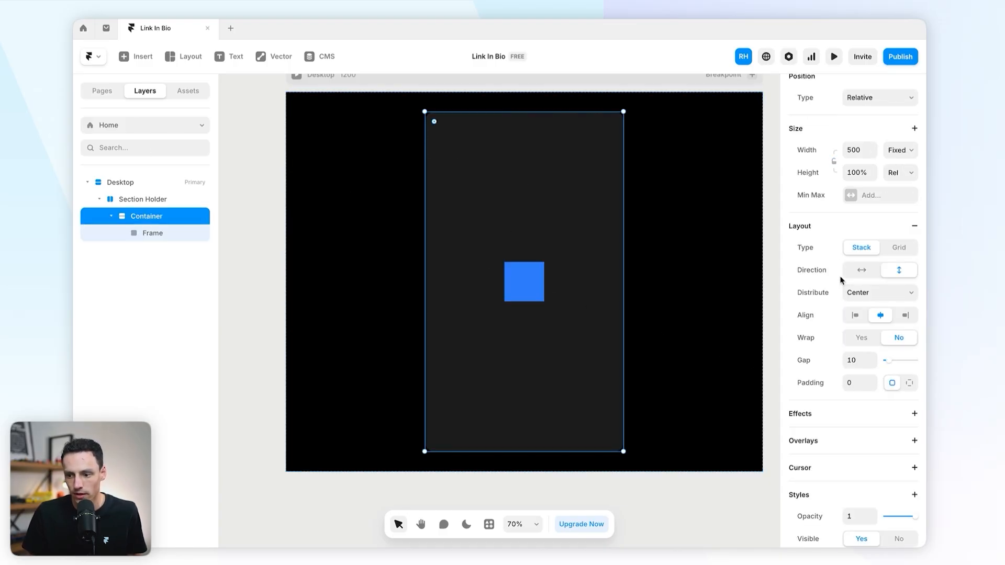
click(873, 297)
click(875, 288)
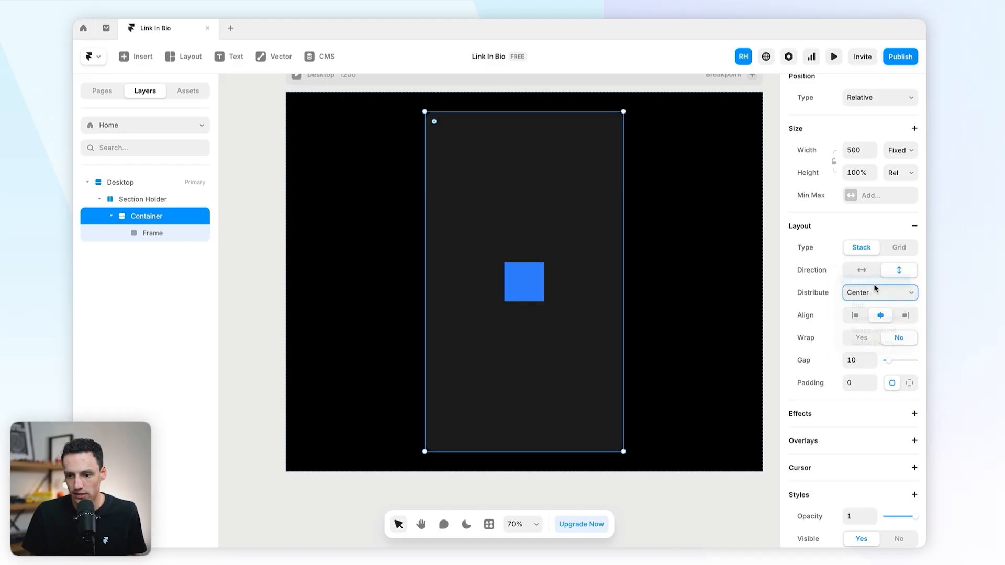
click(876, 281)
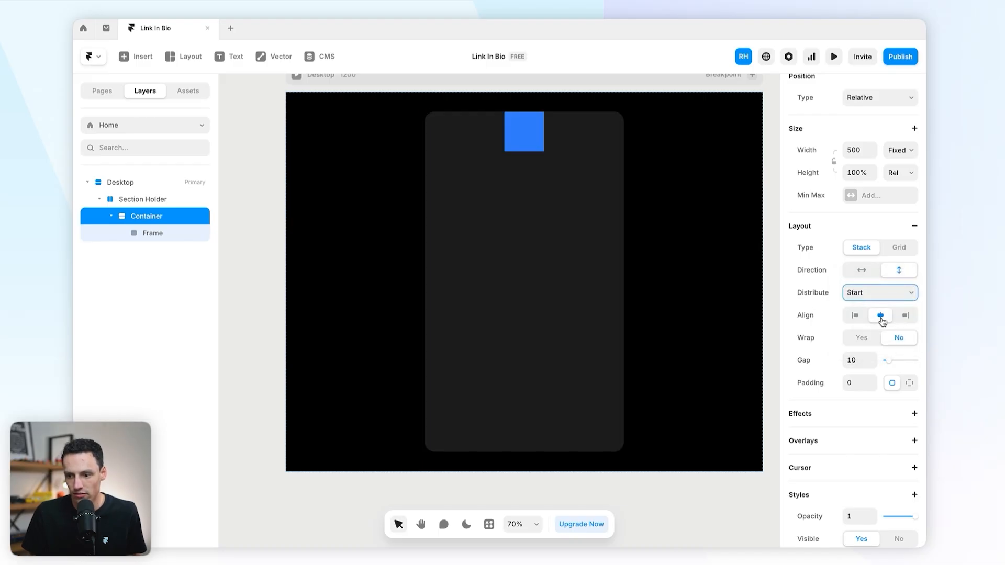
click(860, 386)
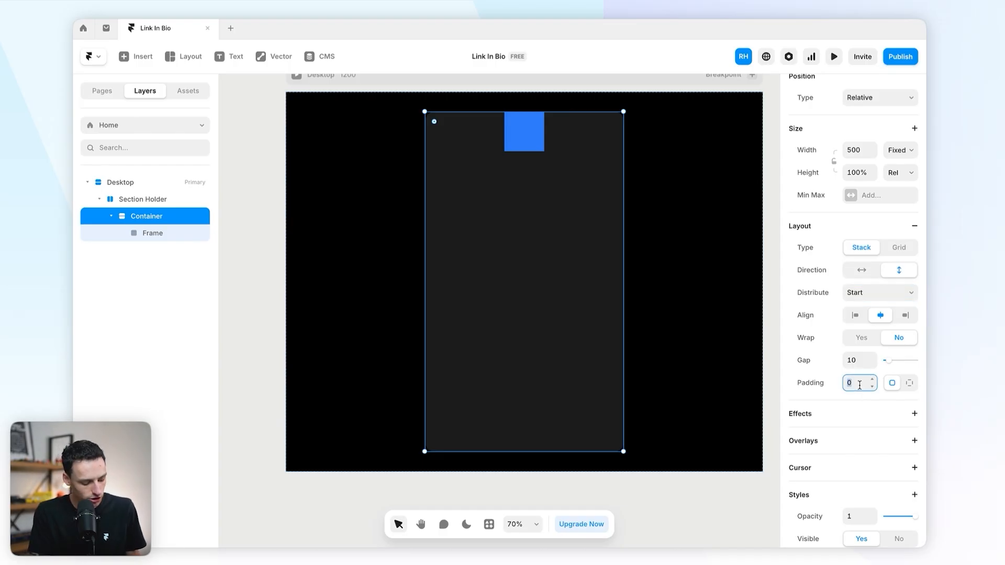
text(20)
key(Return)
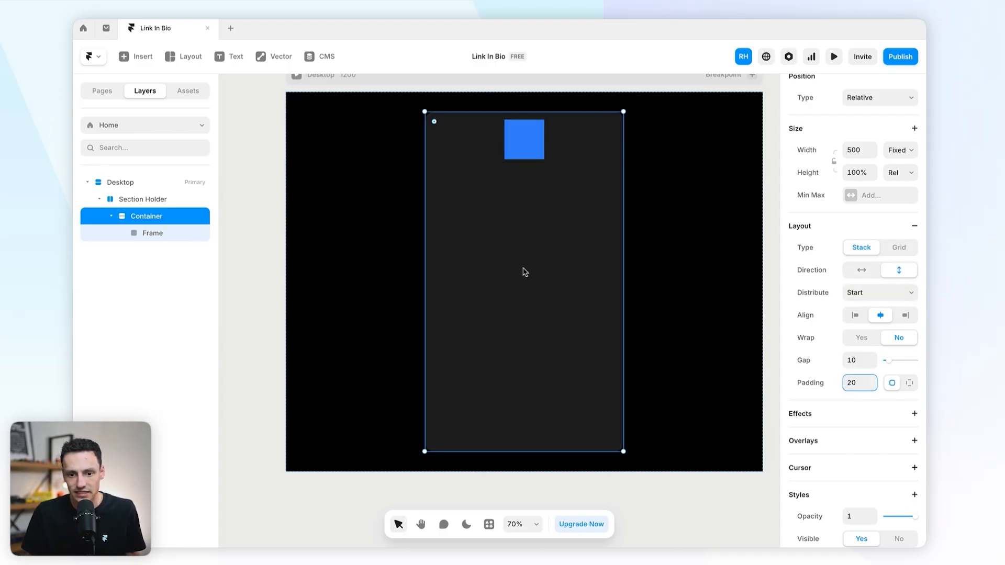
scroll(556, 111, down, 1)
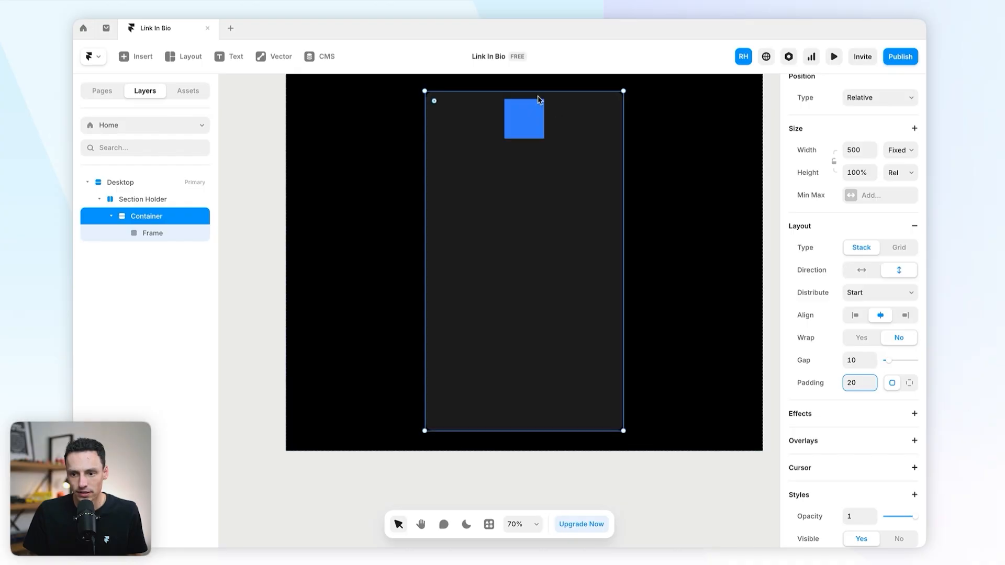
scroll(409, 345, down, 1)
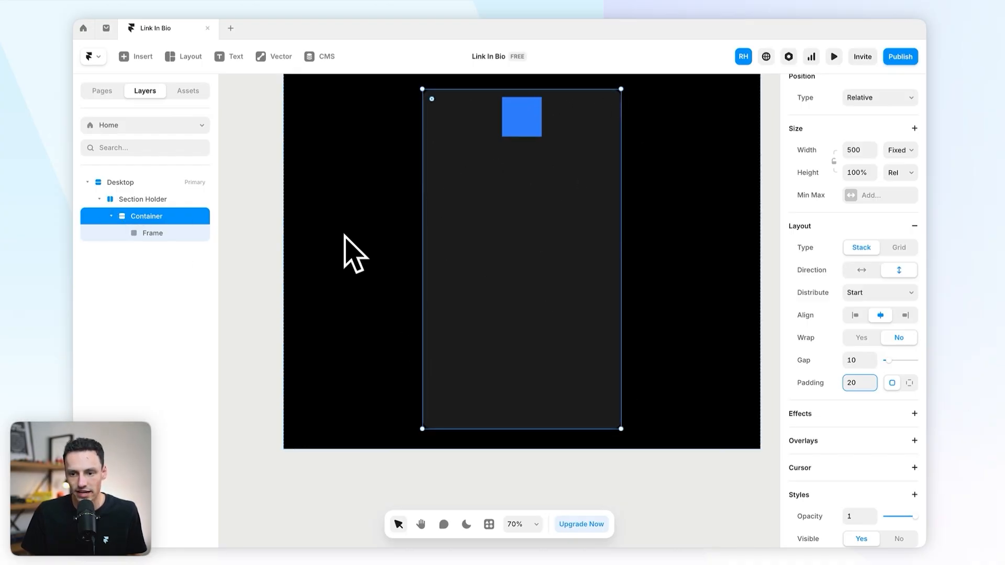
Step: Rename the blue square 'Profile picture' and round it into a circle with radius 999
click(532, 127)
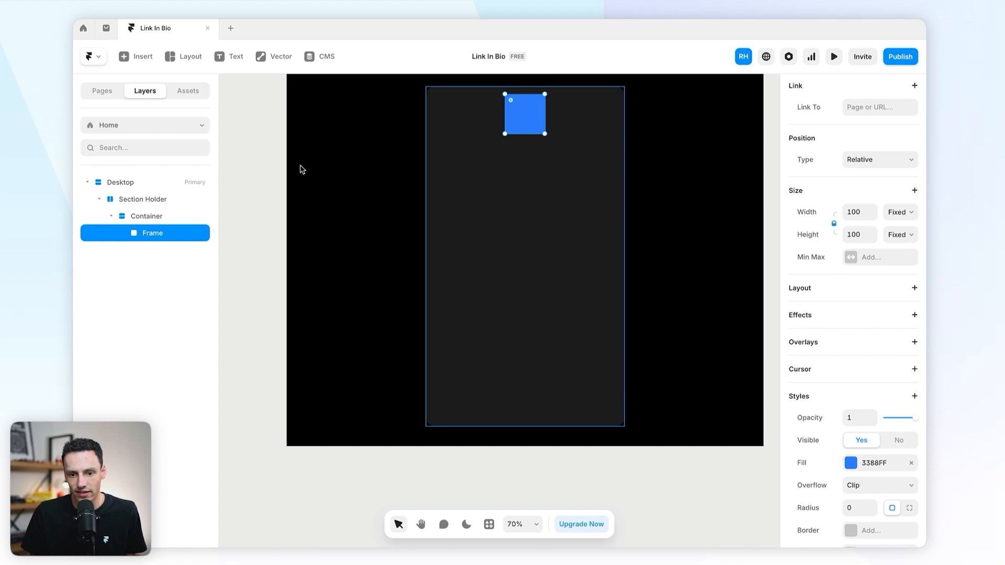
double_click(162, 235)
text(Profil)
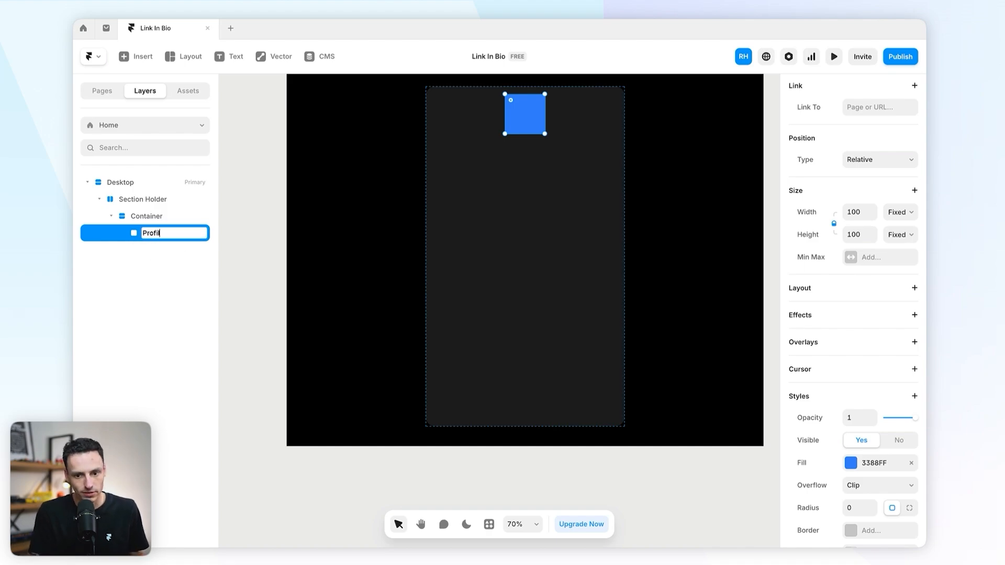
text(e picture)
key(Return)
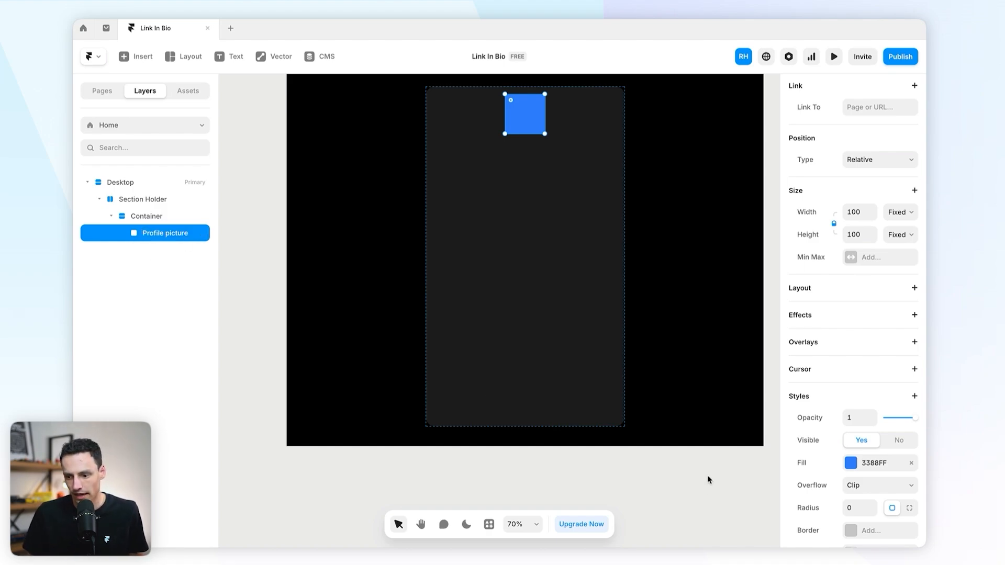
scroll(854, 472, down, 3)
click(858, 424)
text(999)
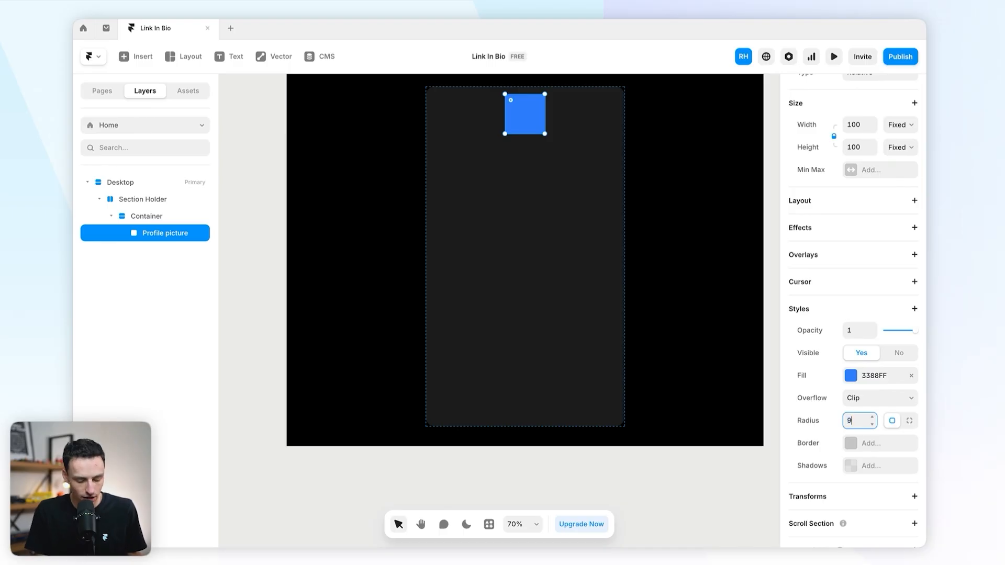
key(Return)
Step: Switch the circle's fill to an image and pick a stock photo from Unsplash
scroll(705, 334, up, 1)
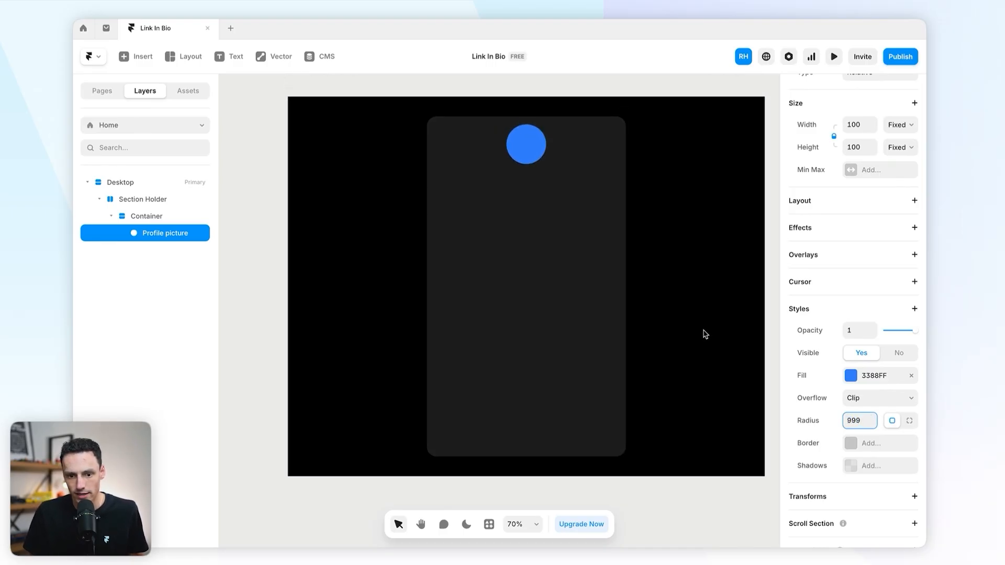
click(852, 376)
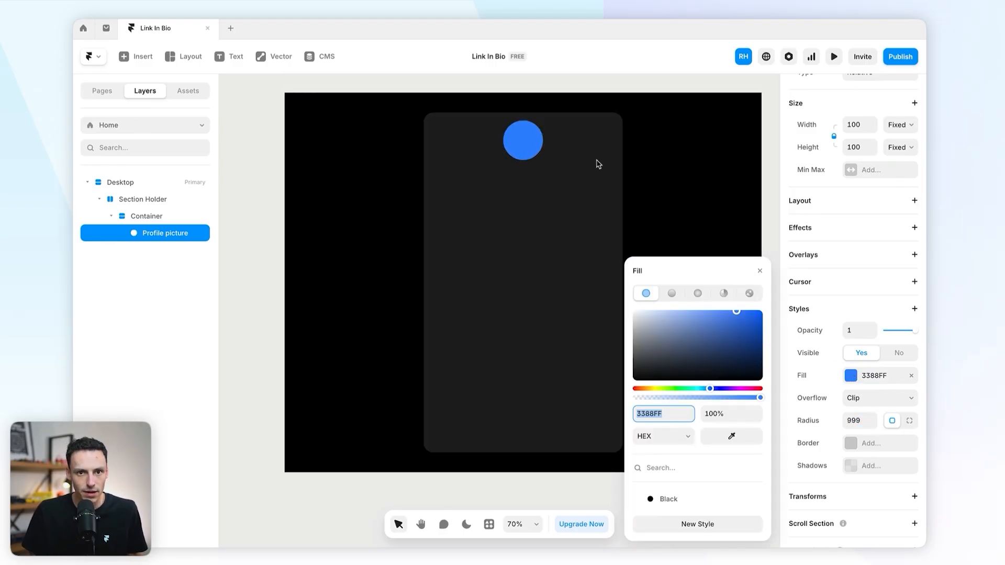
click(750, 294)
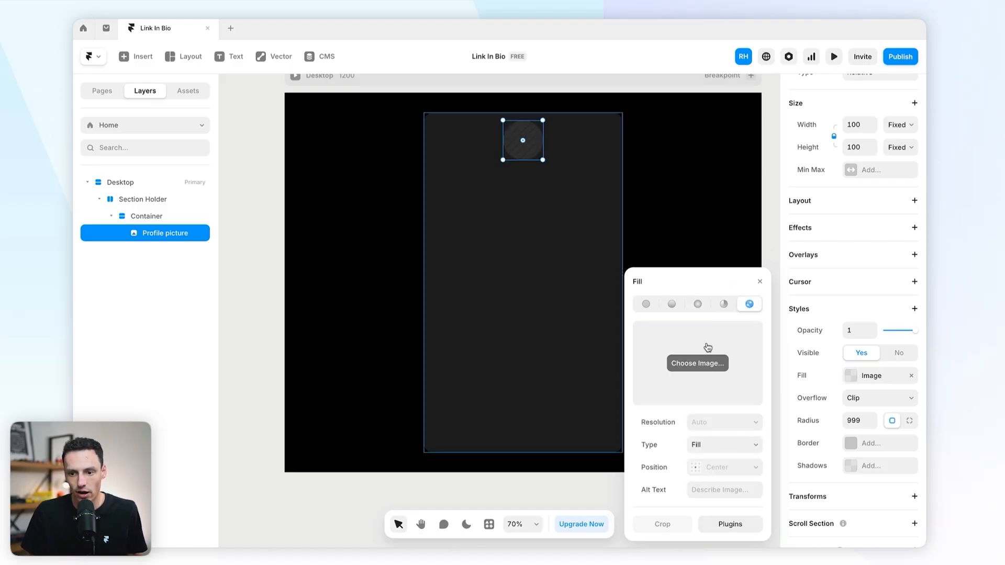
click(753, 529)
scroll(704, 455, down, 6)
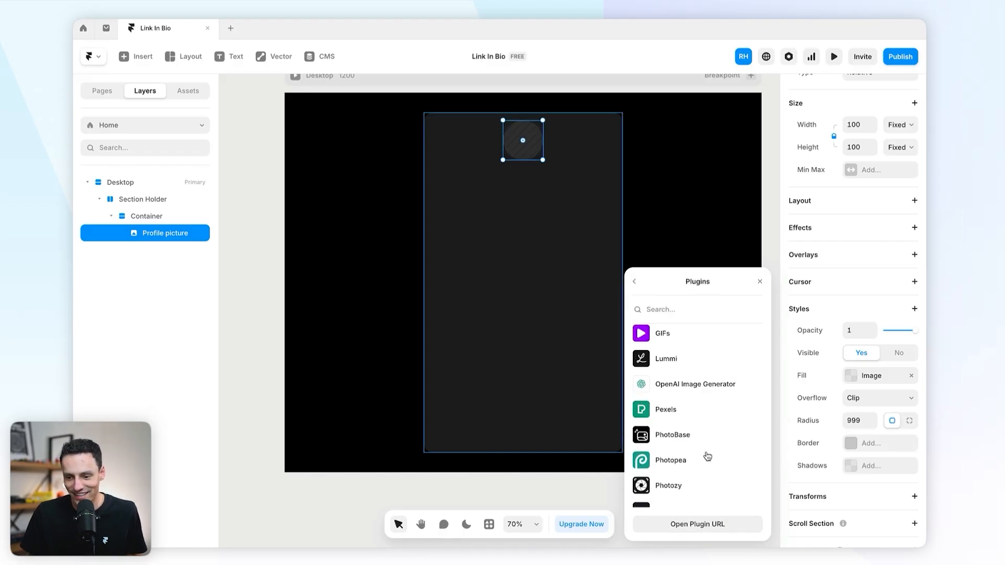
click(683, 442)
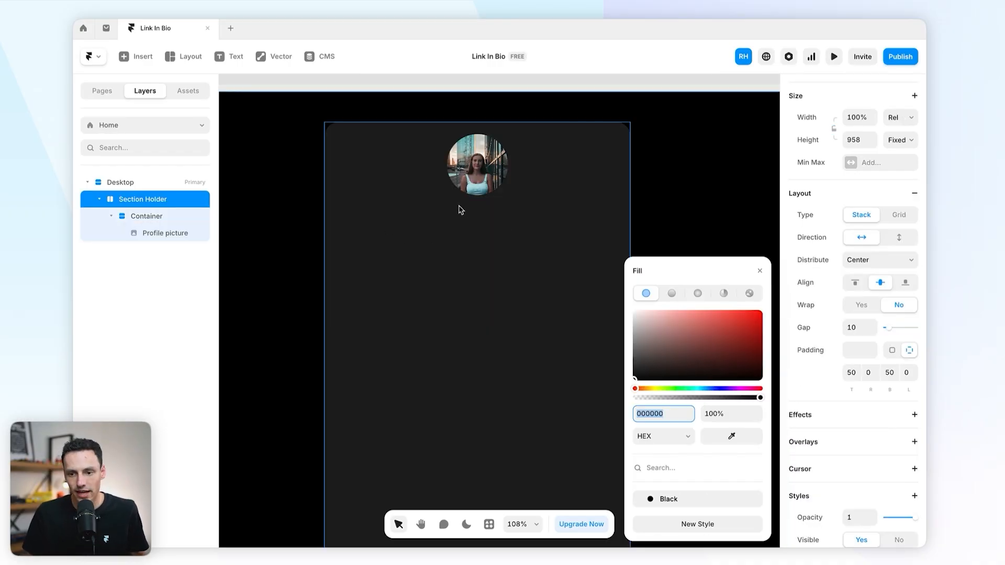
Step: Add a text layer under the profile photo containing the profile name
click(764, 268)
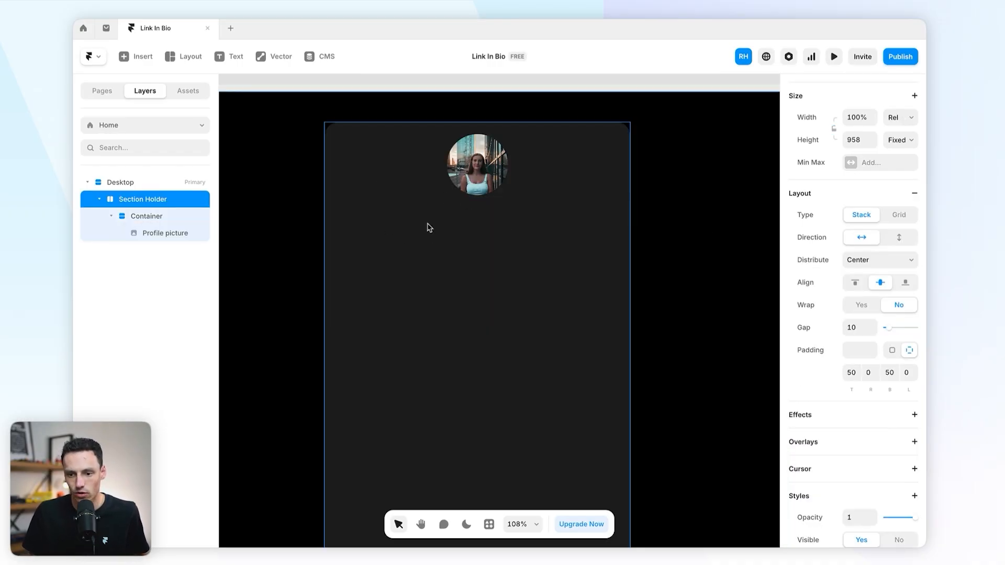
key(t)
click(446, 210)
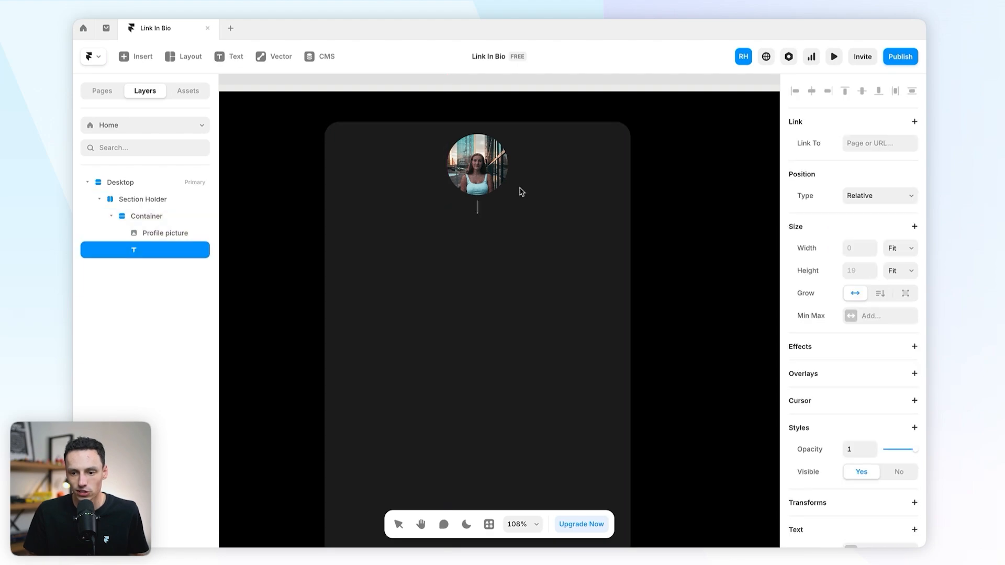
text(ec)
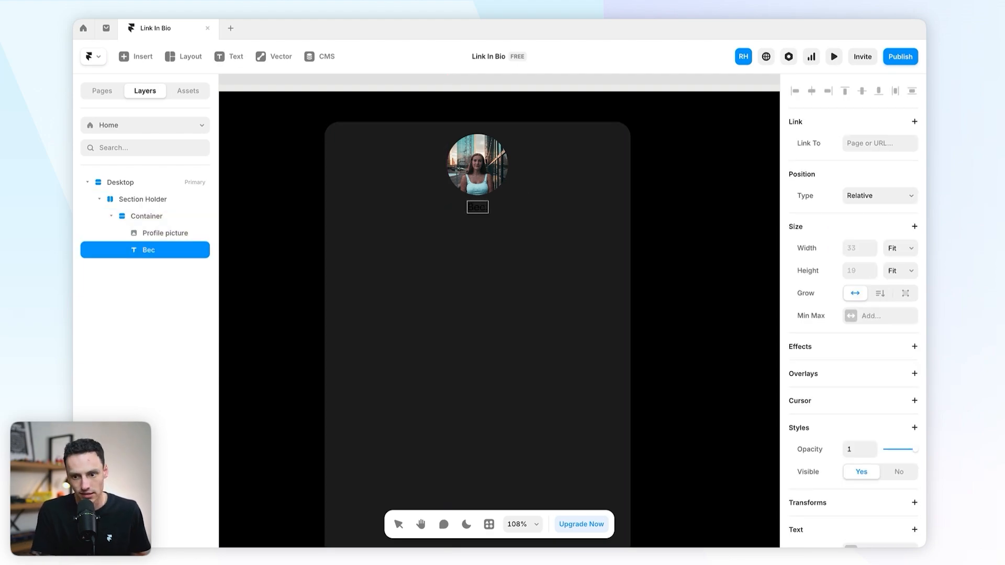
text( Jane)
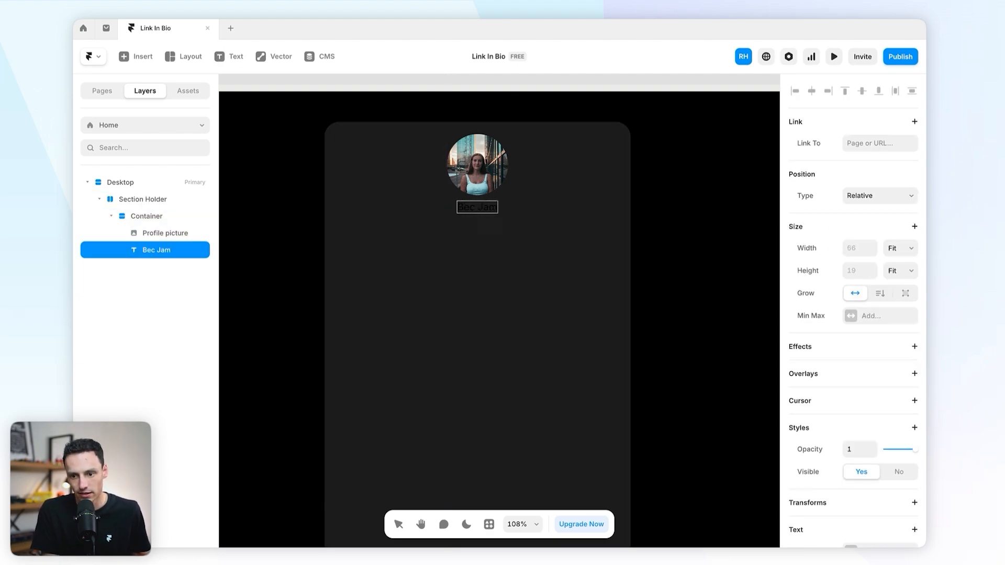
key(BackSpace)
key(BackSpace)
key(BackSpace)
key(BackSpace)
text(Framer)
key(Escape)
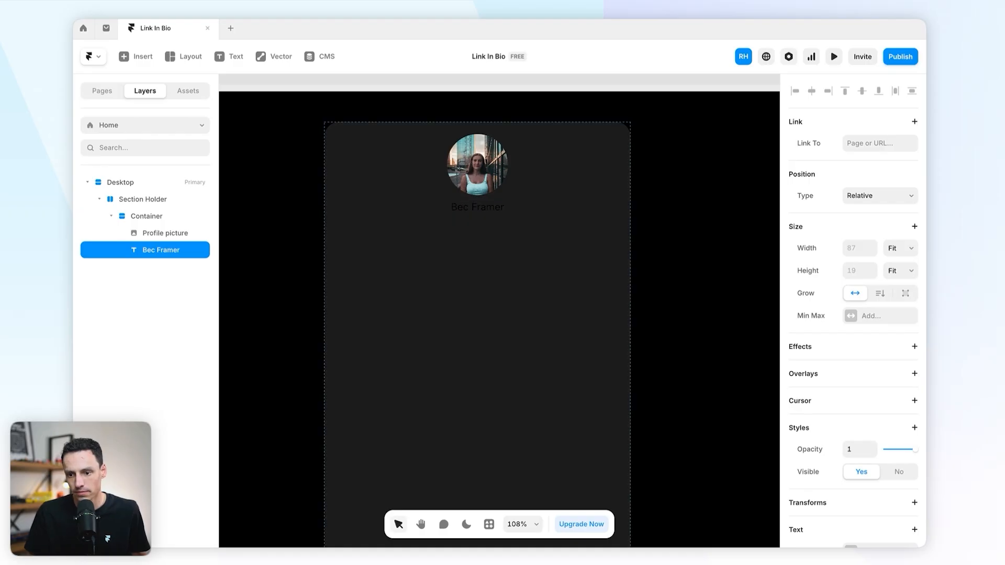
Step: Make the name text white (FFFFFF) in the Inter Display font
scroll(834, 411, down, 5)
scroll(834, 412, down, 1)
click(851, 379)
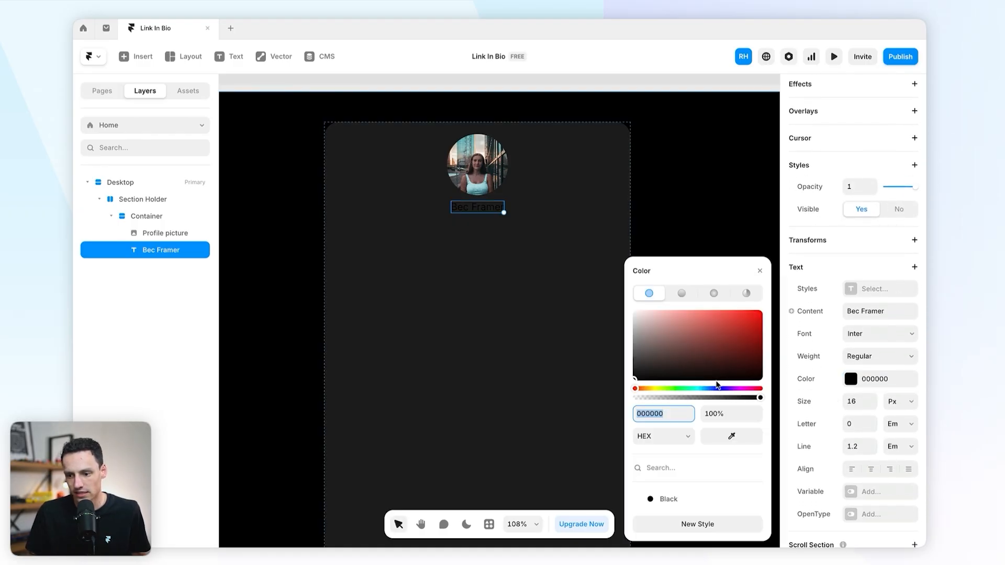
text(FFFFFF)
key(Return)
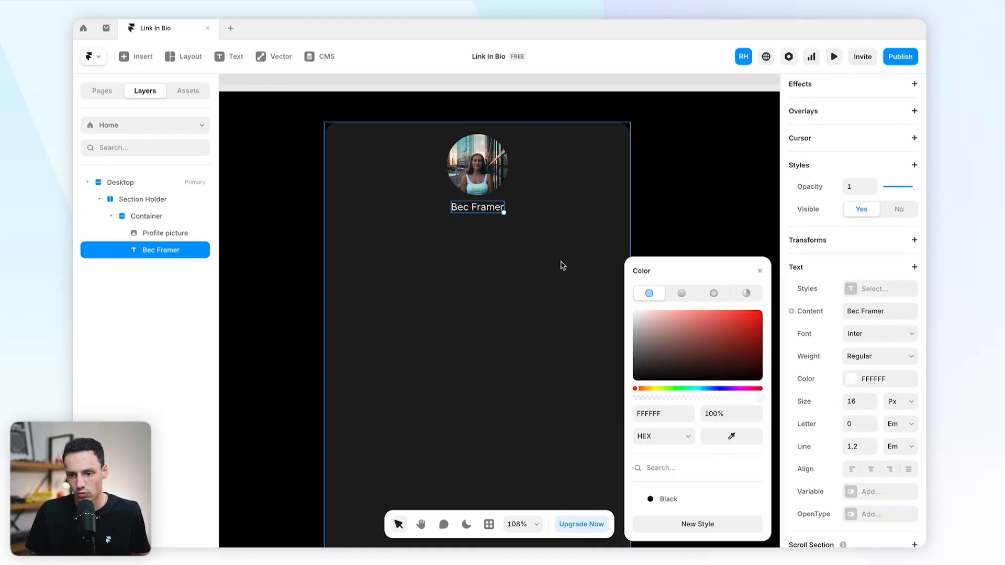
click(878, 335)
click(693, 448)
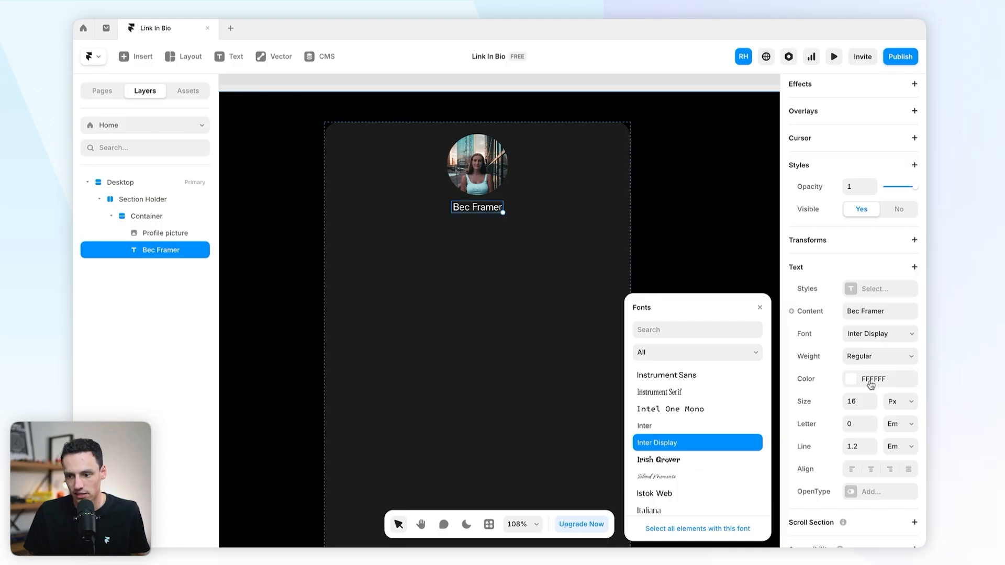
Step: Set the name to Semibold weight at 28 px, then duplicate the text layer
click(871, 399)
click(872, 399)
click(871, 399)
double_click(872, 399)
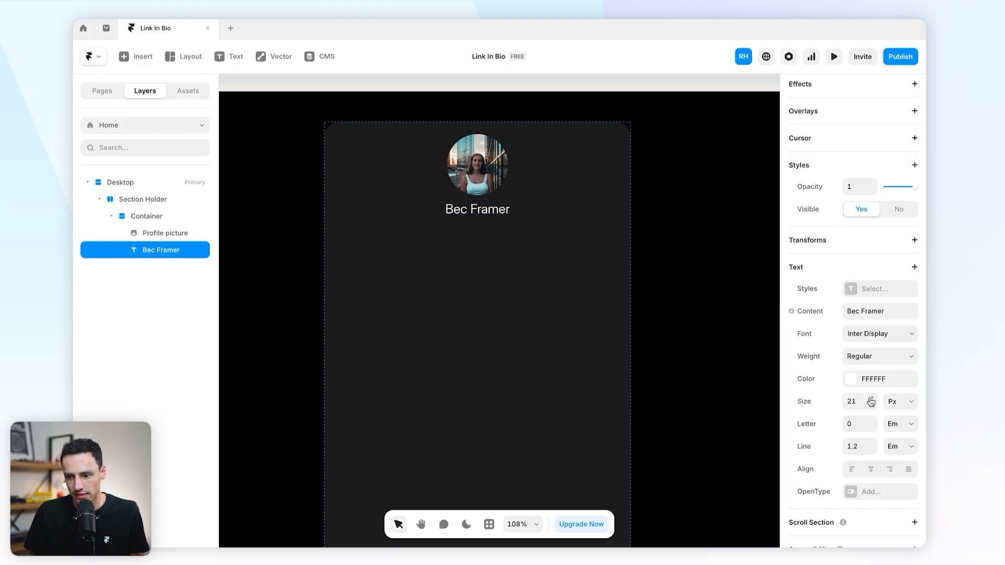
click(871, 399)
click(872, 399)
click(872, 399)
click(872, 399)
click(864, 400)
text(3)
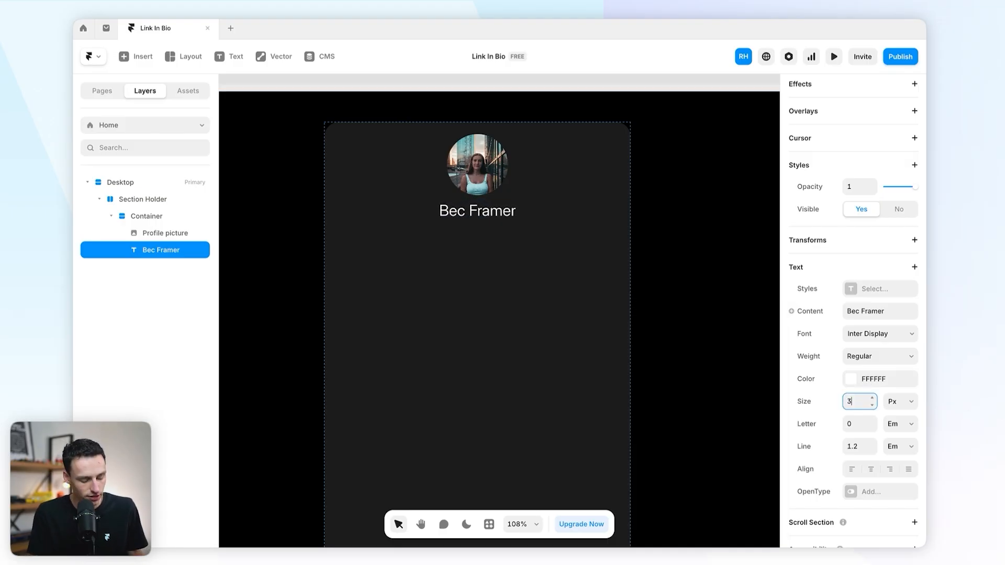
text(2)
click(869, 356)
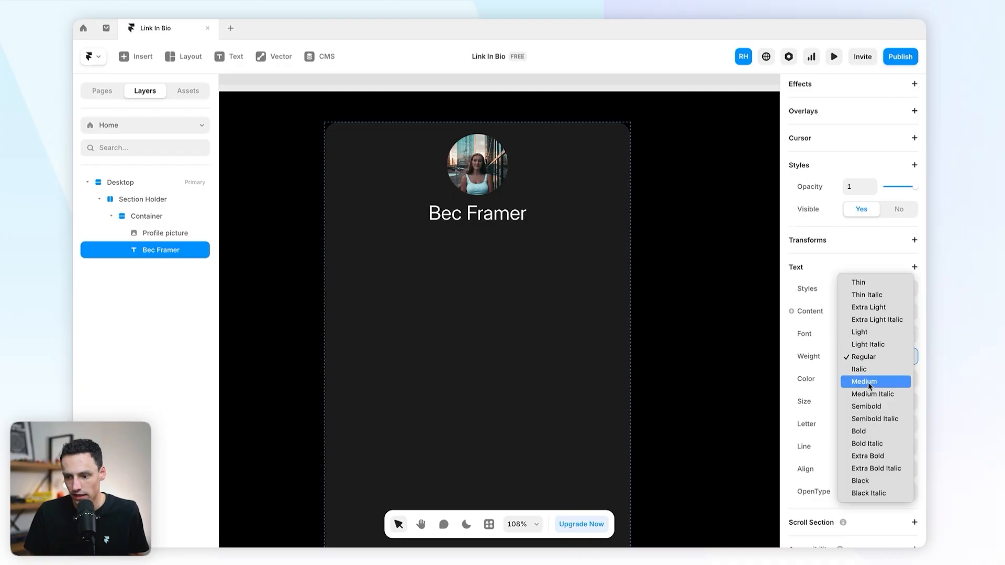
click(863, 429)
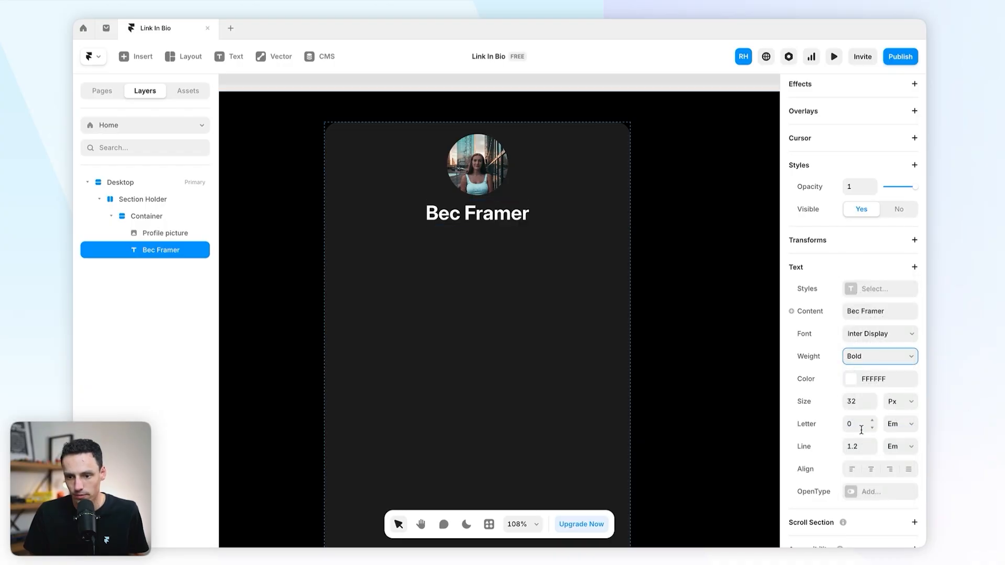
click(872, 360)
click(855, 336)
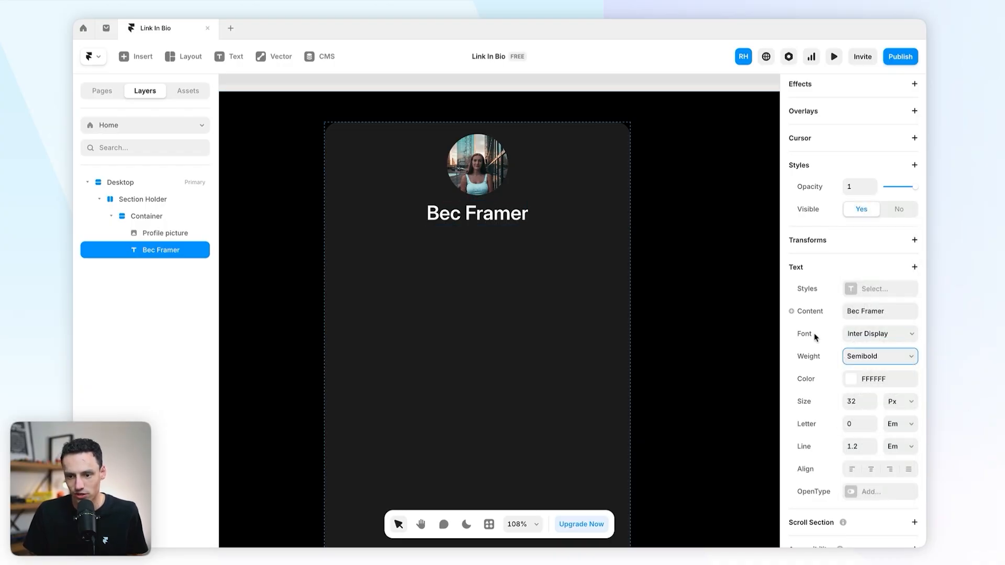
click(857, 401)
text(28)
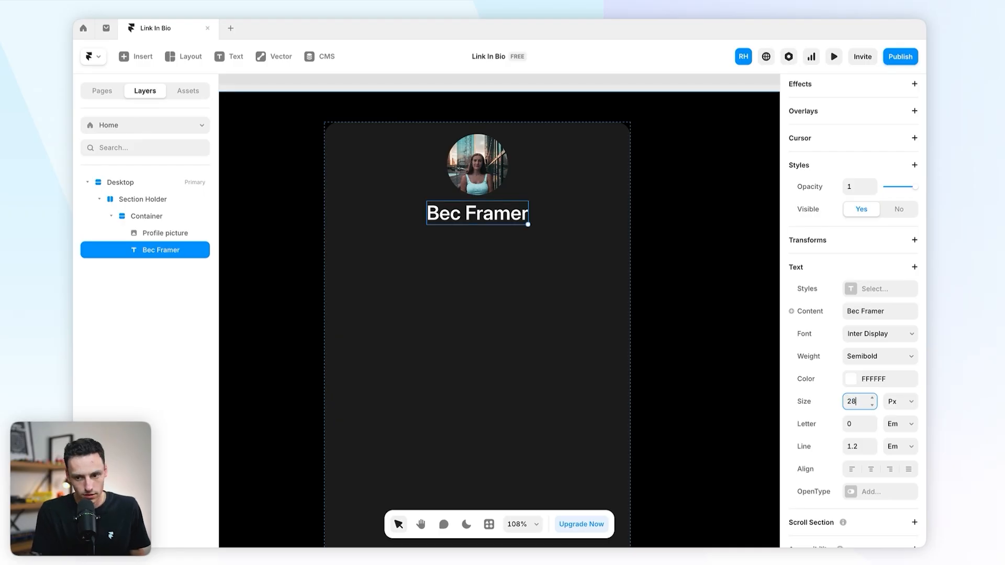
click(477, 211)
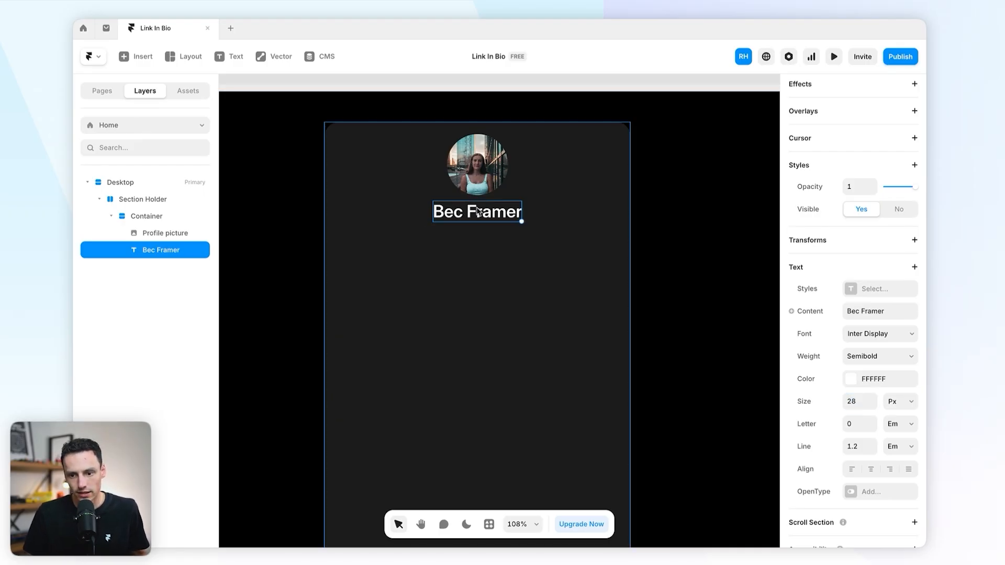
key(ctrl+d)
triple_click(487, 242)
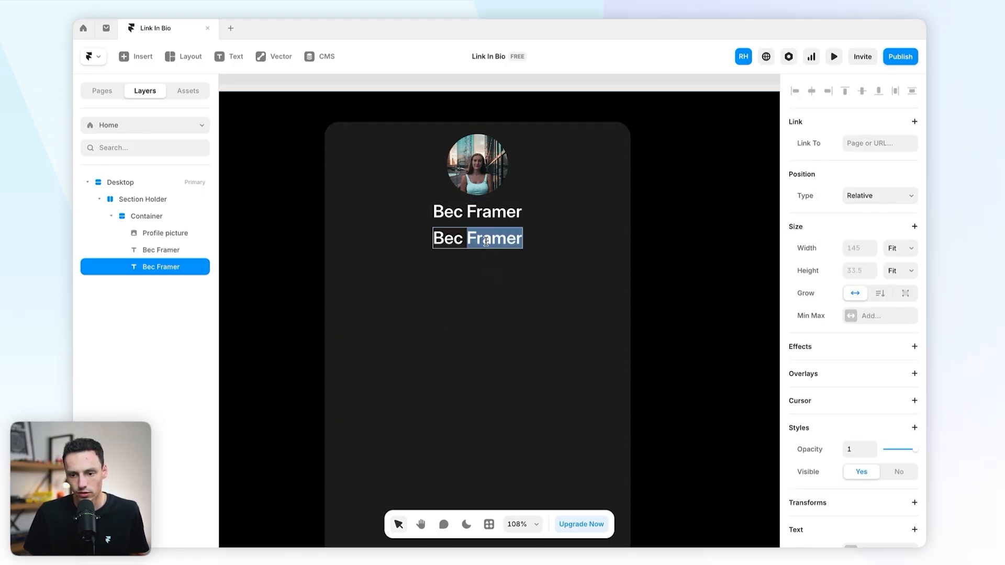
text(@)
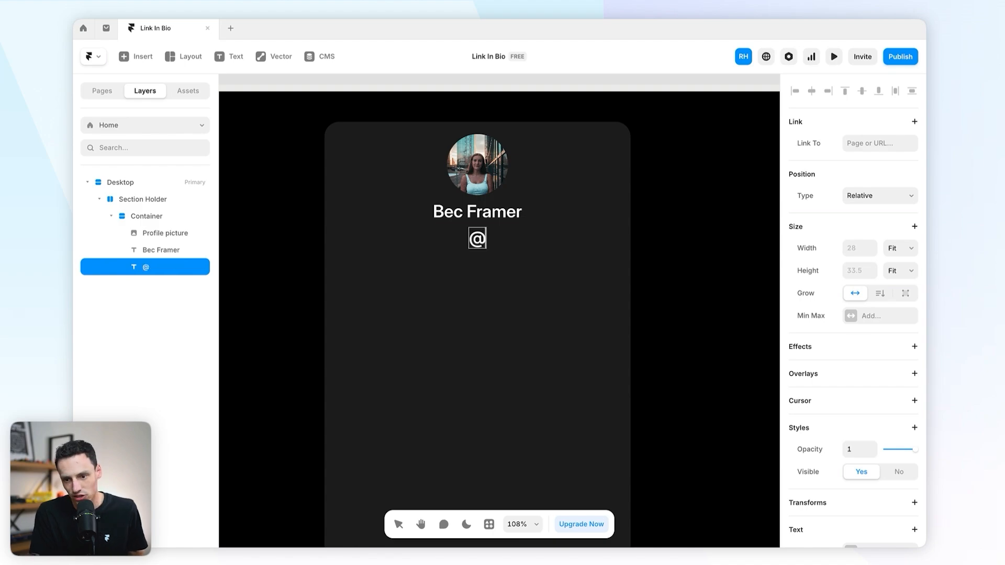
key(Return)
text(bec)
key(BackSpace)
key(BackSpace)
key(BackSpace)
key(BackSpace)
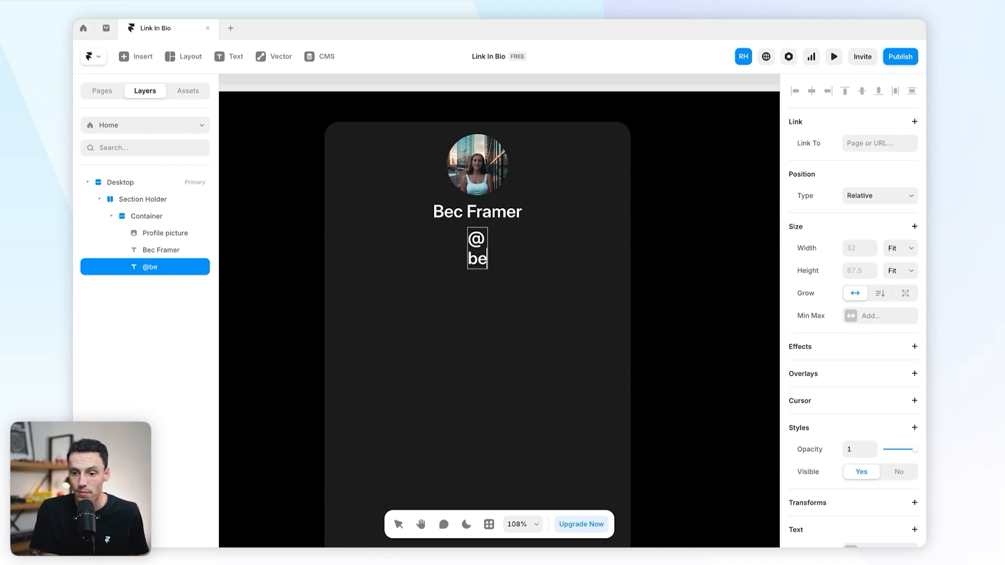
text(becframer_12)
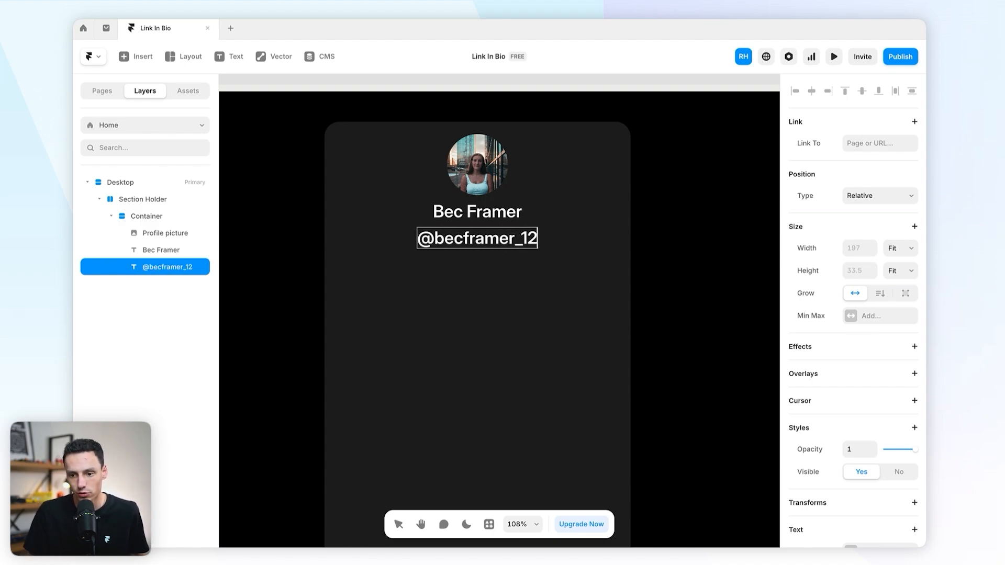
key(Escape)
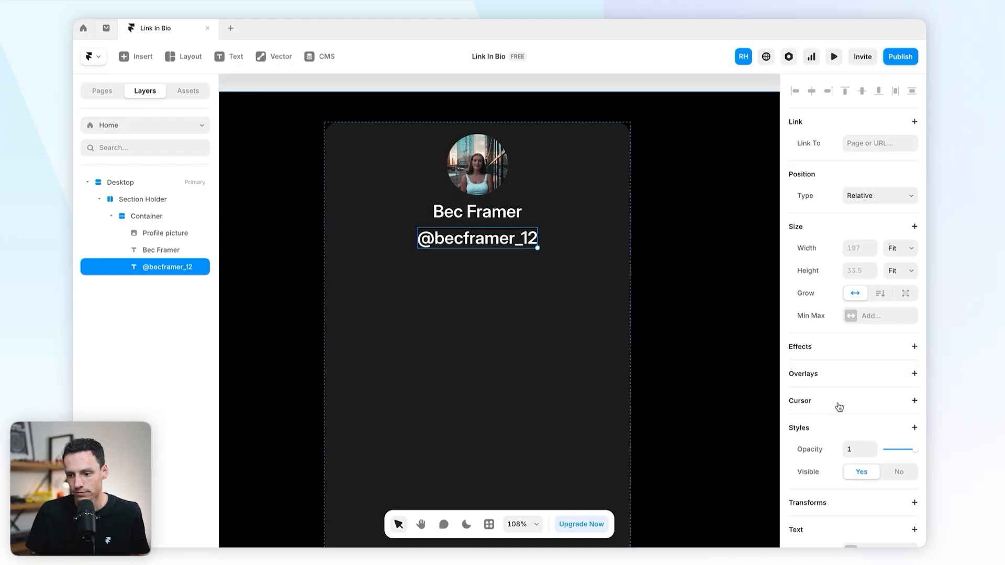
Step: Set the handle's font to 16 px, Medium weight
scroll(838, 407, down, 5)
click(859, 407)
text(2)
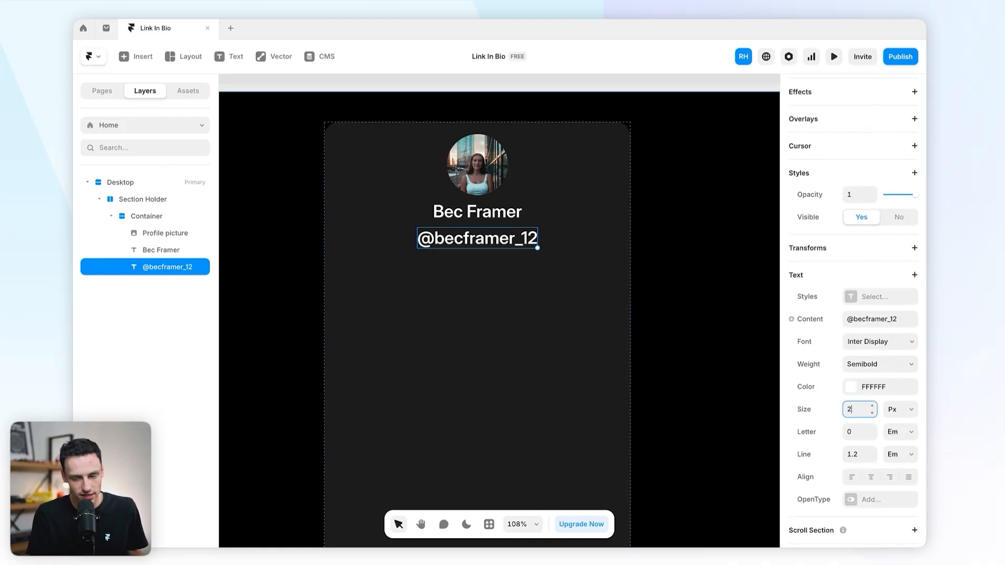
text(4)
key(Return)
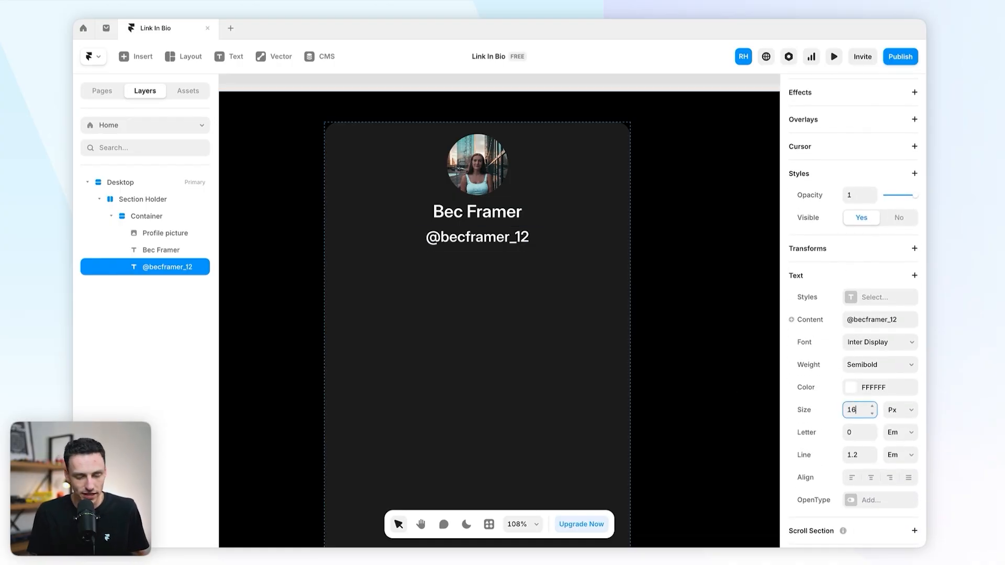
text(16)
key(Return)
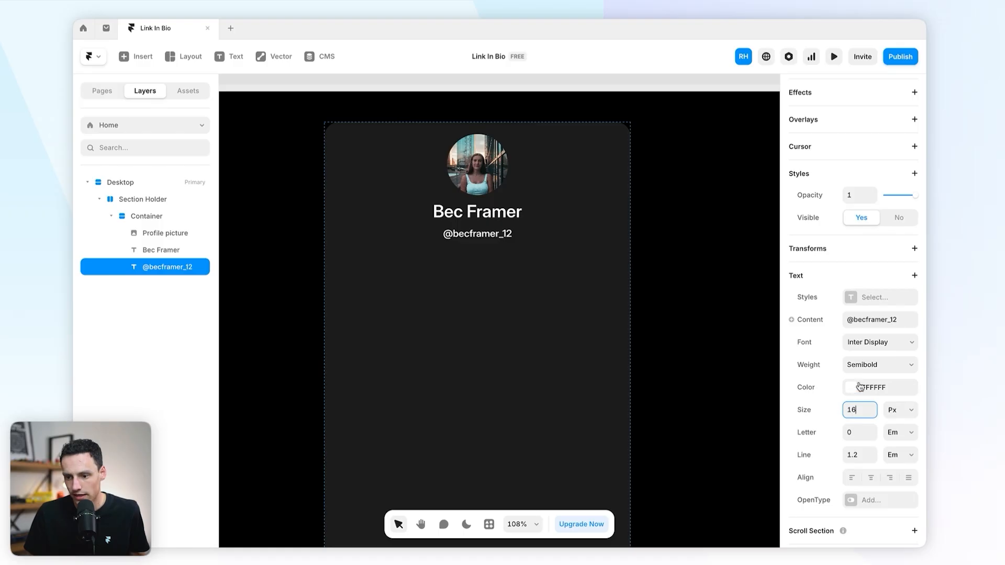
click(869, 365)
click(876, 344)
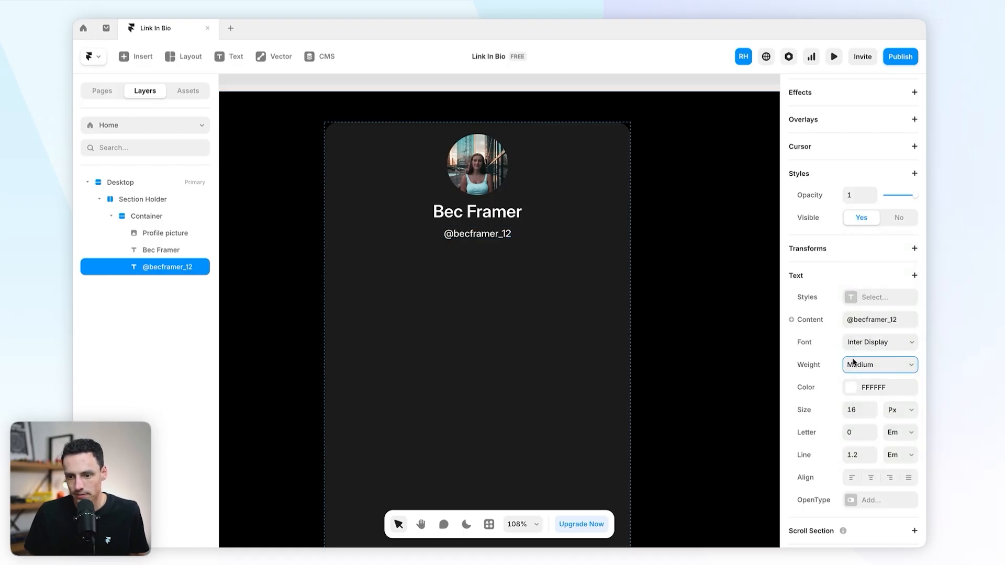
Step: Colour the handle text white FFFFFF at about 60% opacity
click(848, 387)
drag(742, 401, 719, 401)
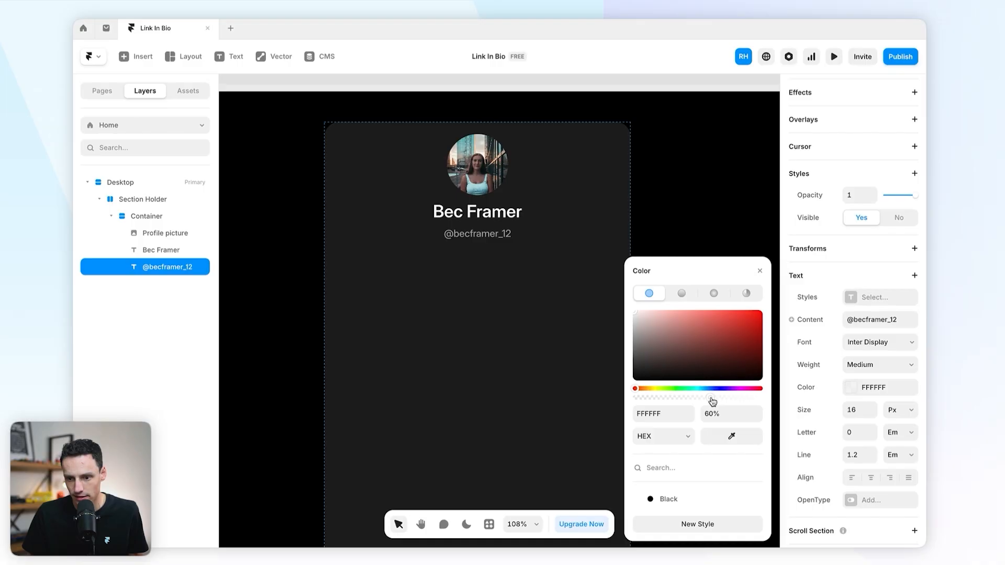
click(646, 162)
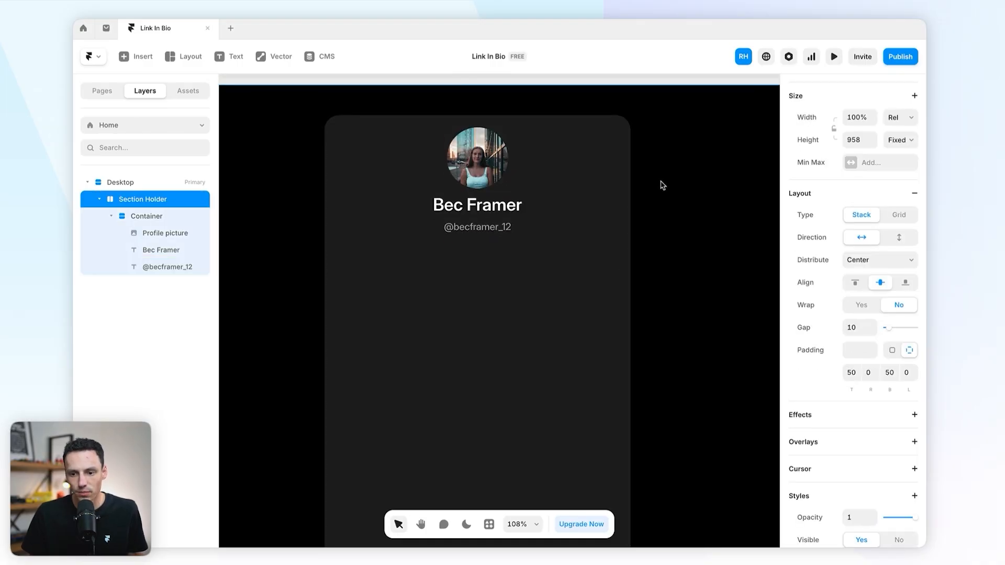
Step: Widen the card Container's gap to 20, then select the photo and name text
click(509, 226)
click(573, 174)
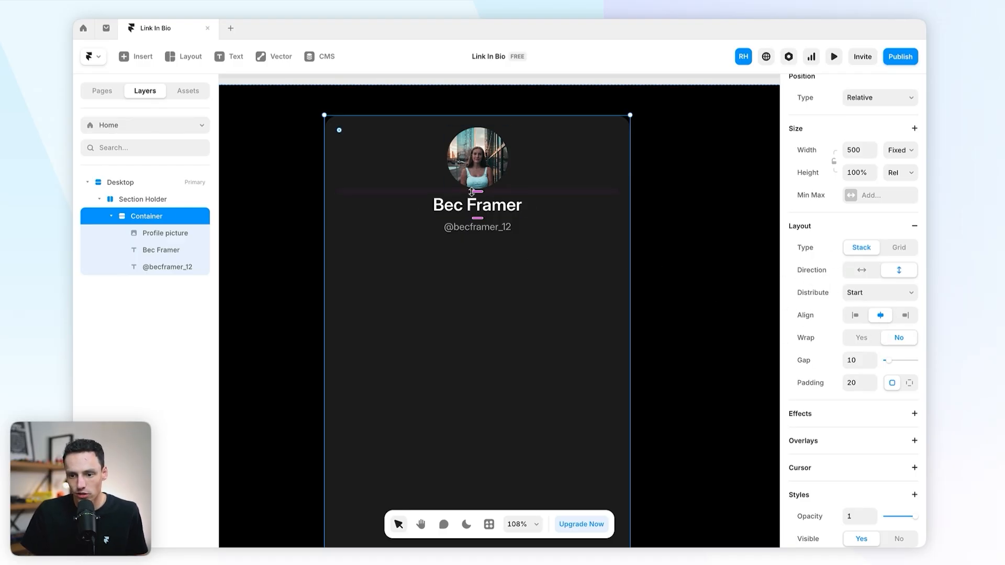
drag(472, 192, 496, 212)
click(502, 179)
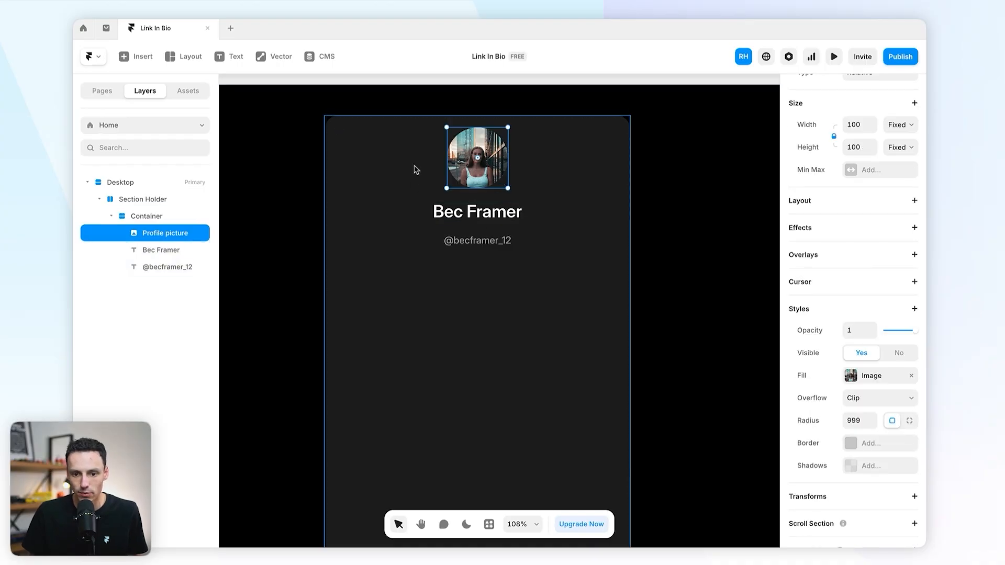
click(478, 215)
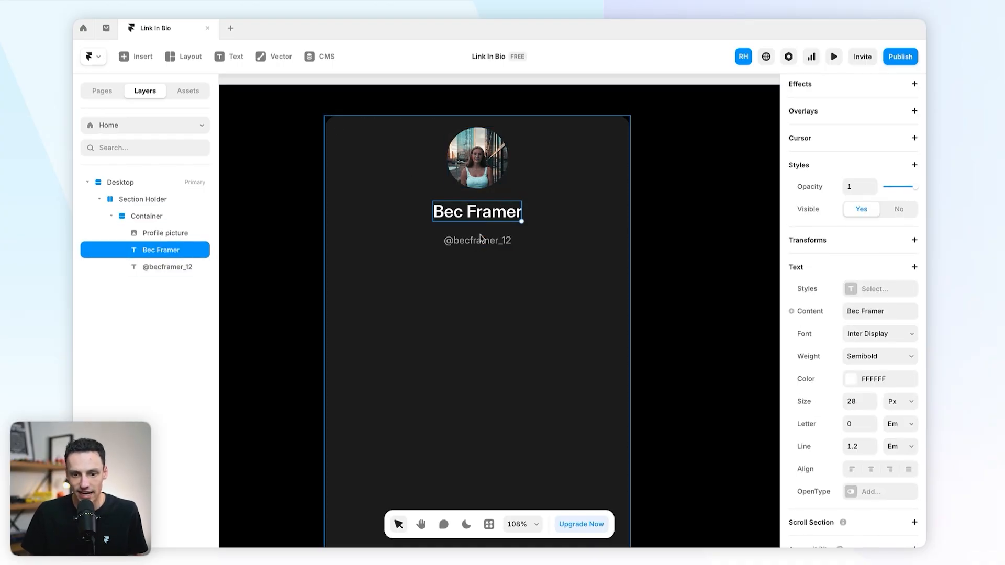
Step: Wrap the name and handle in a new stack with auto (fit) width
shift+click(168, 266)
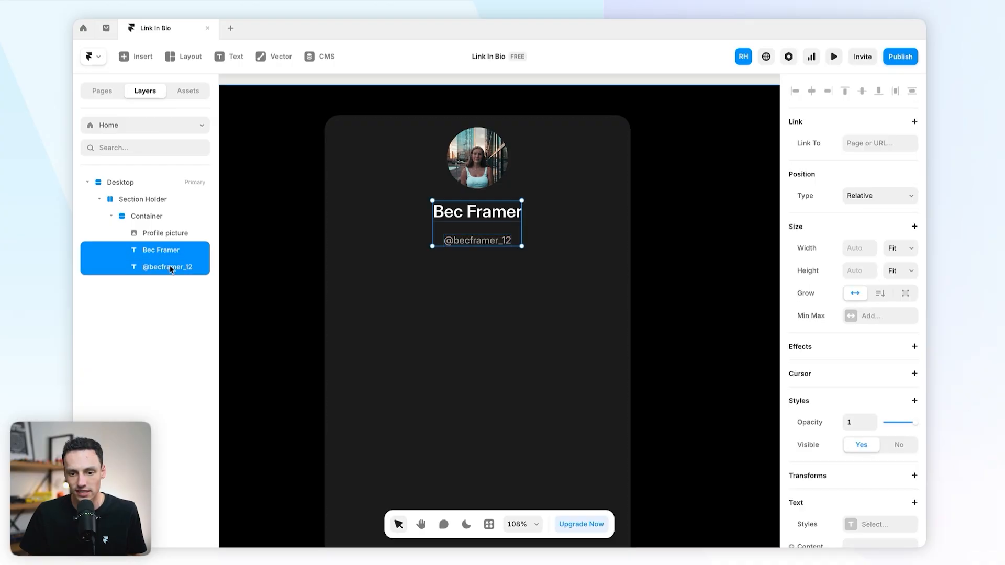
right_click(177, 257)
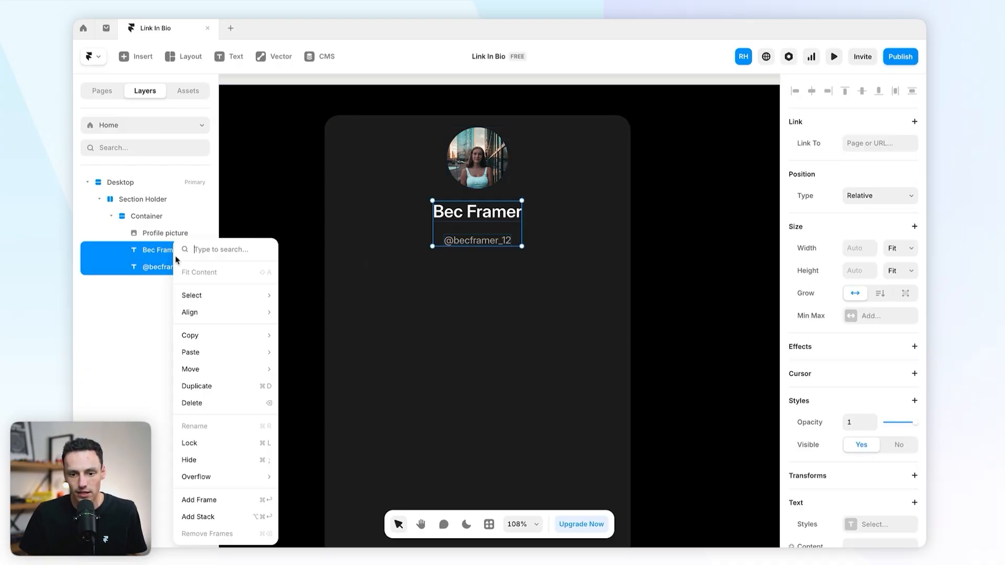
click(195, 516)
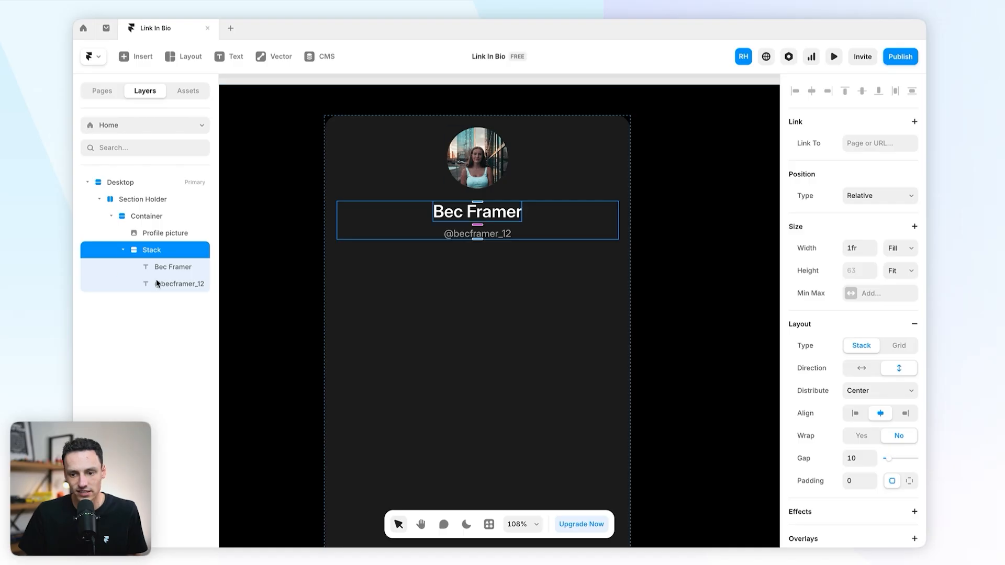
click(859, 246)
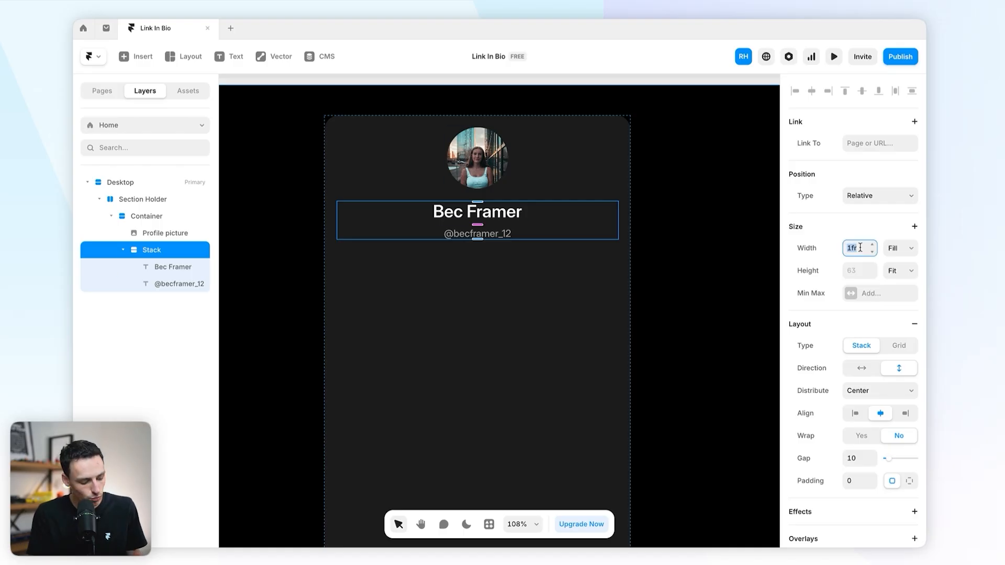
text(auto)
key(Return)
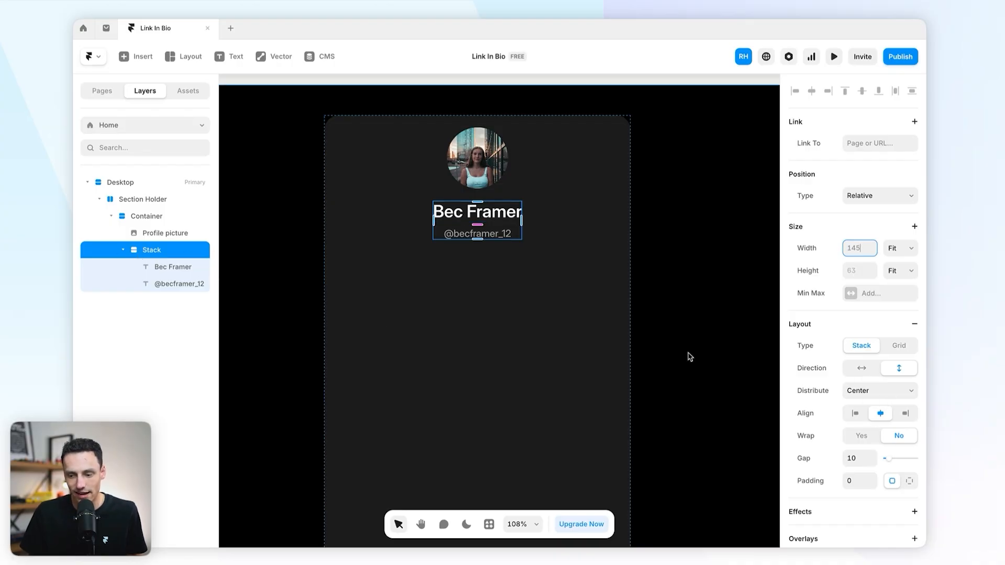
Step: Tighten the new stack's gap to 4 and the card Container's gap to 17
click(478, 225)
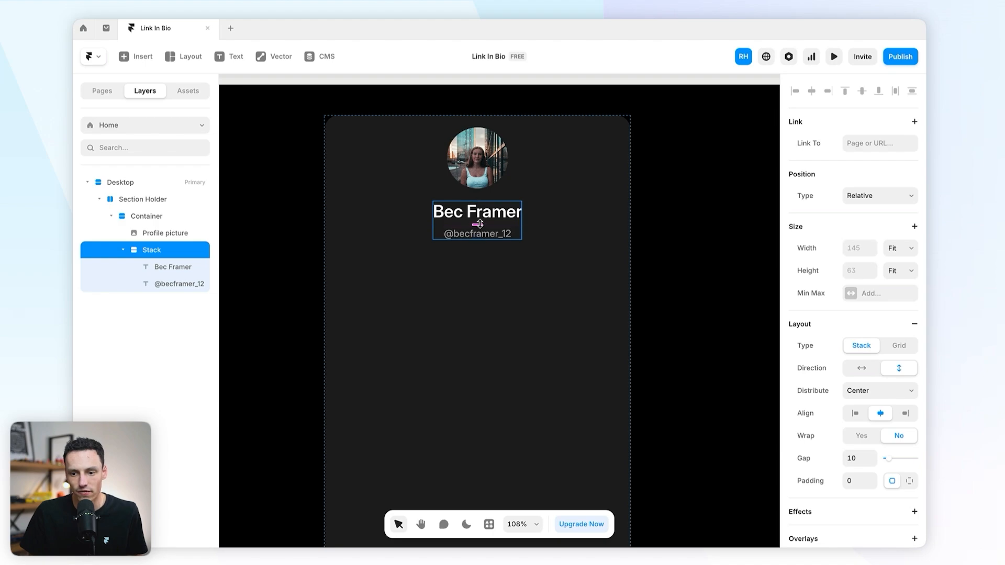
drag(478, 225, 478, 222)
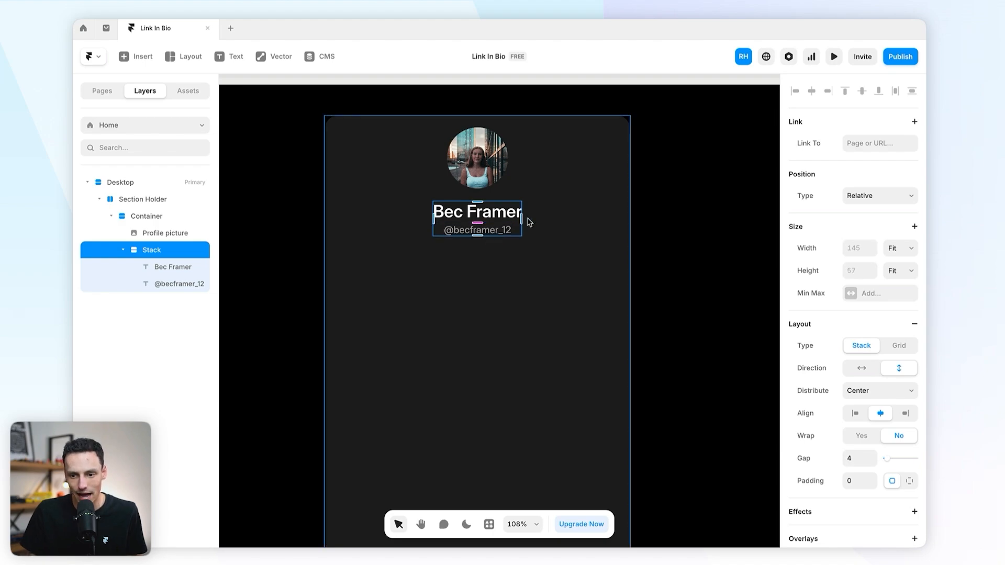
click(516, 197)
drag(478, 194, 478, 191)
Step: Rename the name-and-handle stack to 'Title'
click(499, 161)
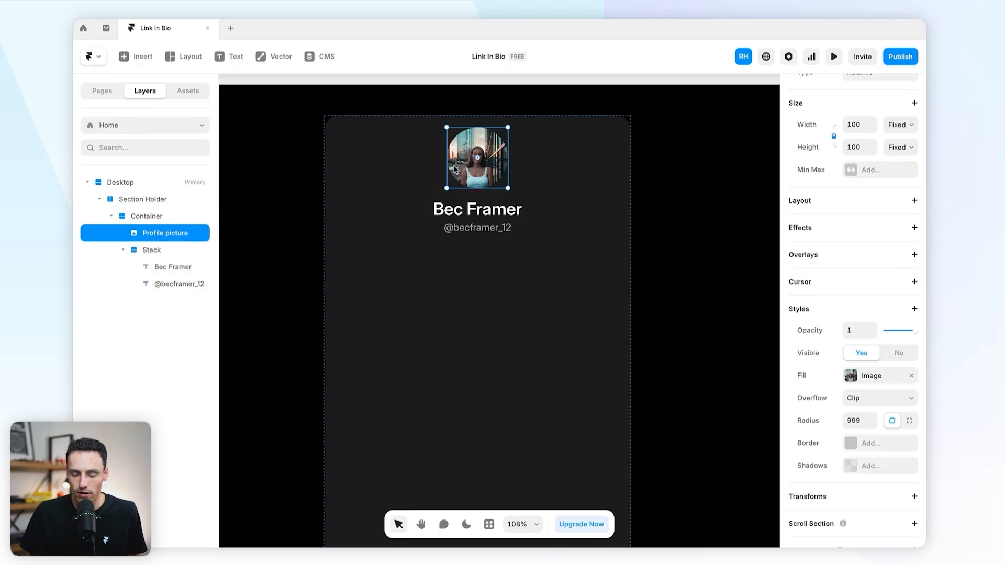
click(480, 209)
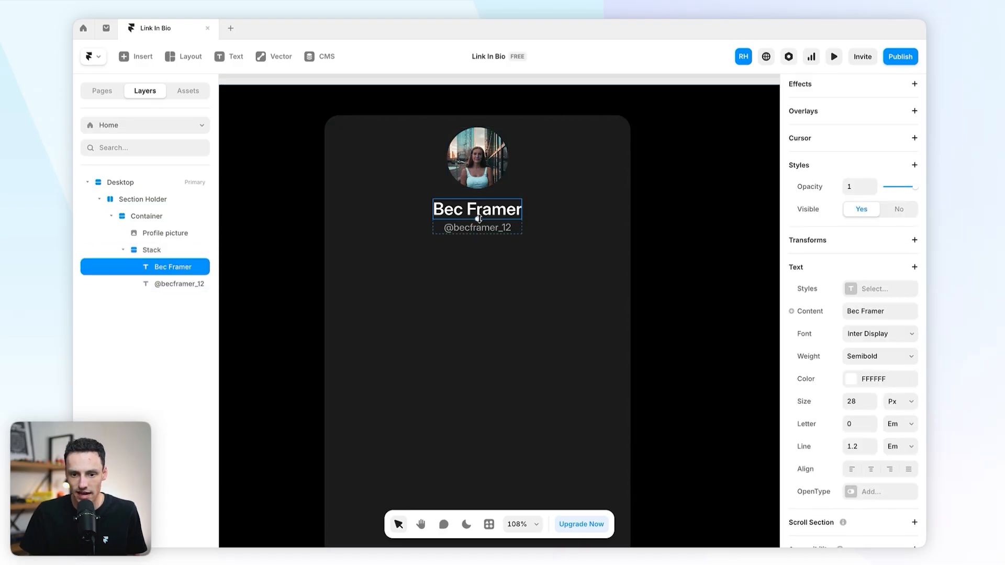
double_click(152, 250)
text(Title)
key(Return)
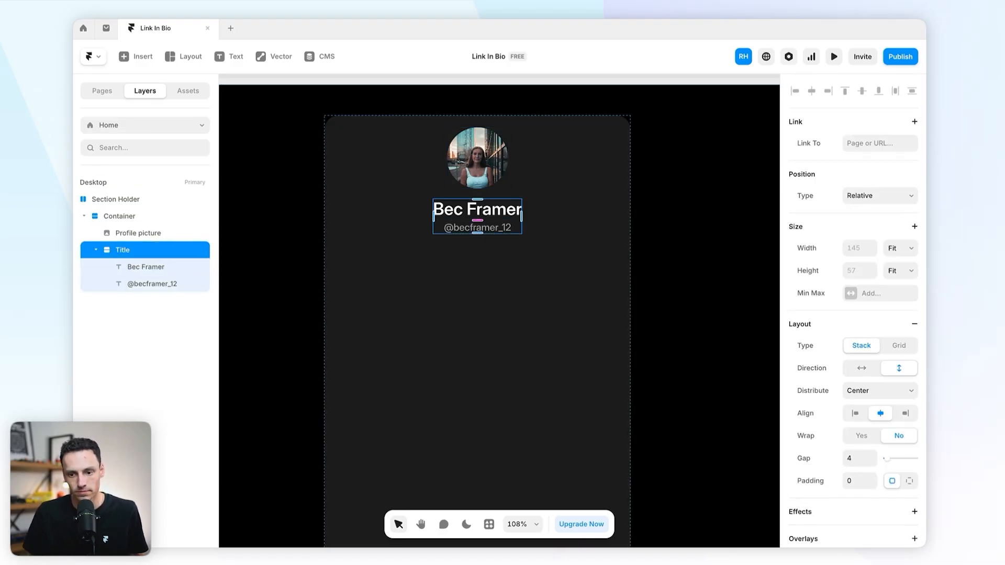
click(463, 253)
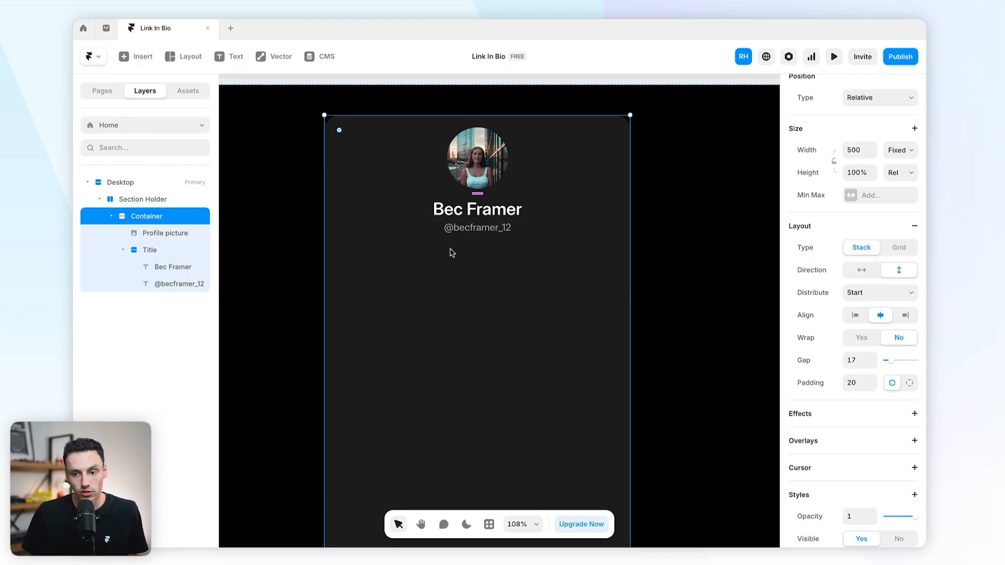
Step: Draw a frame below the handle and name it 'Social Icons'
key(f)
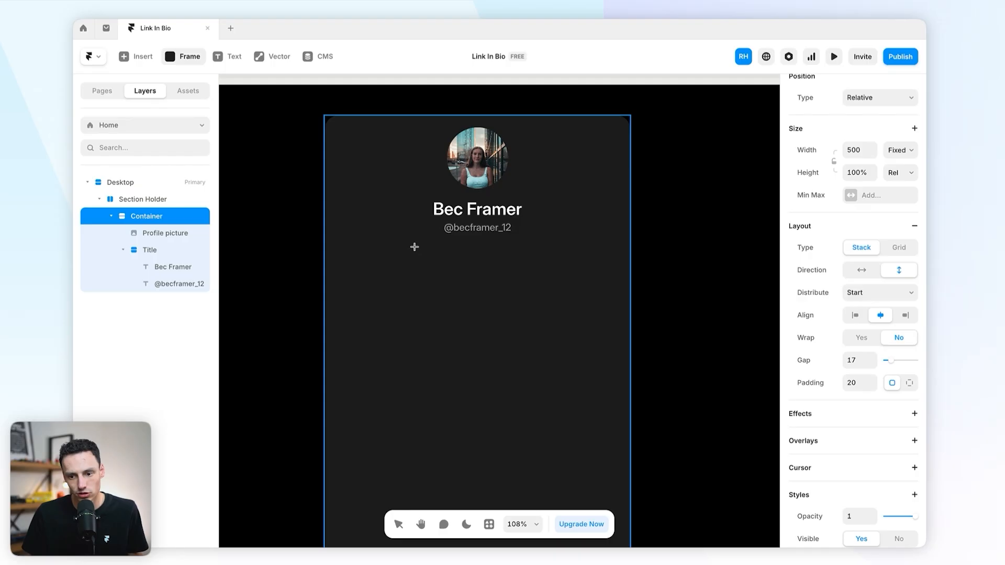
drag(365, 246, 595, 298)
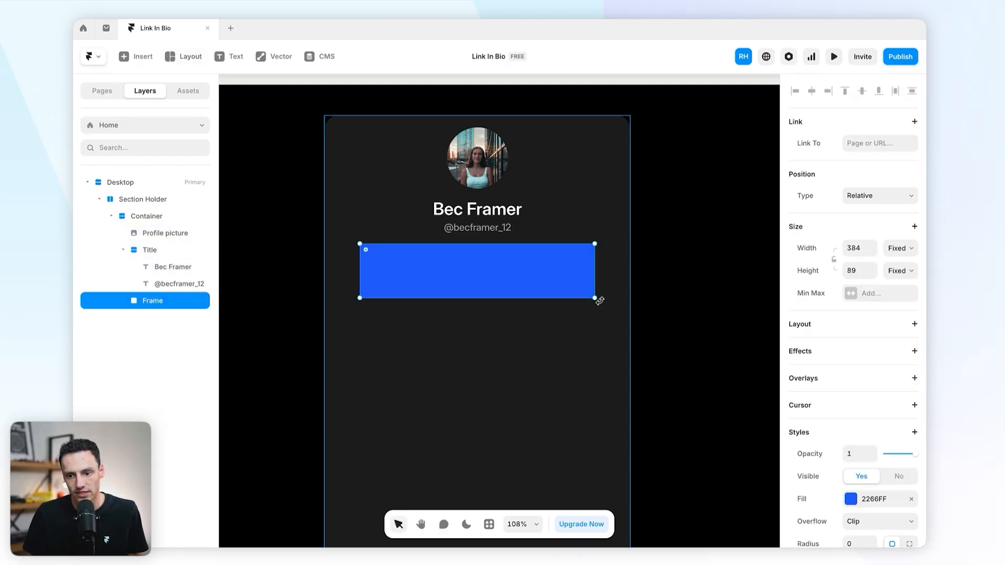
click(123, 249)
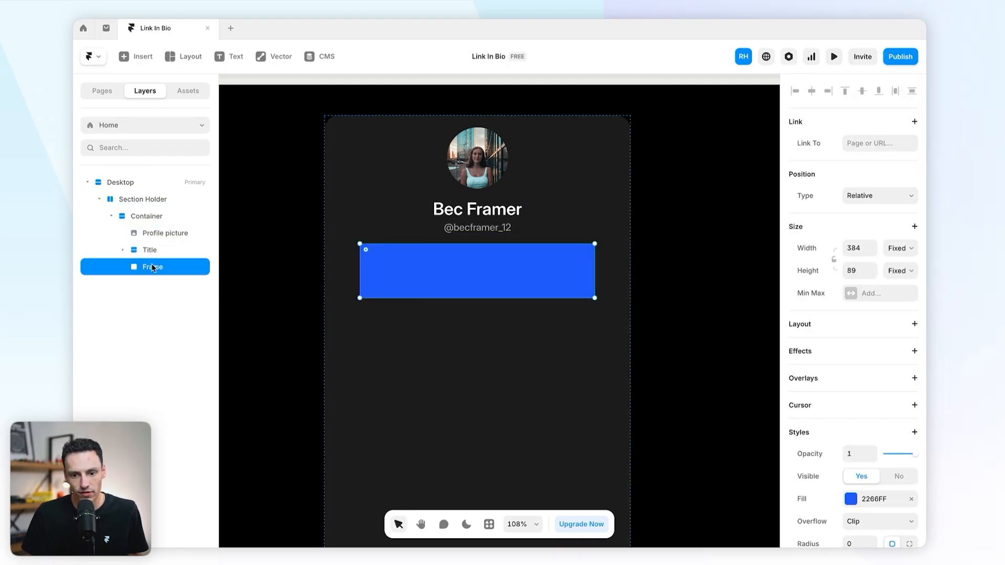
double_click(151, 265)
text(Social Ico)
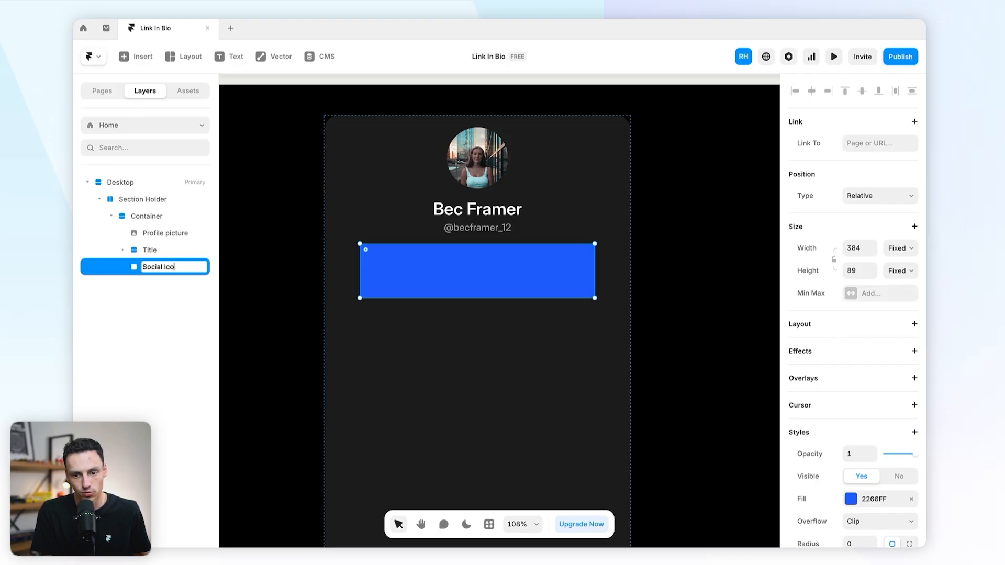
text(ns)
key(Return)
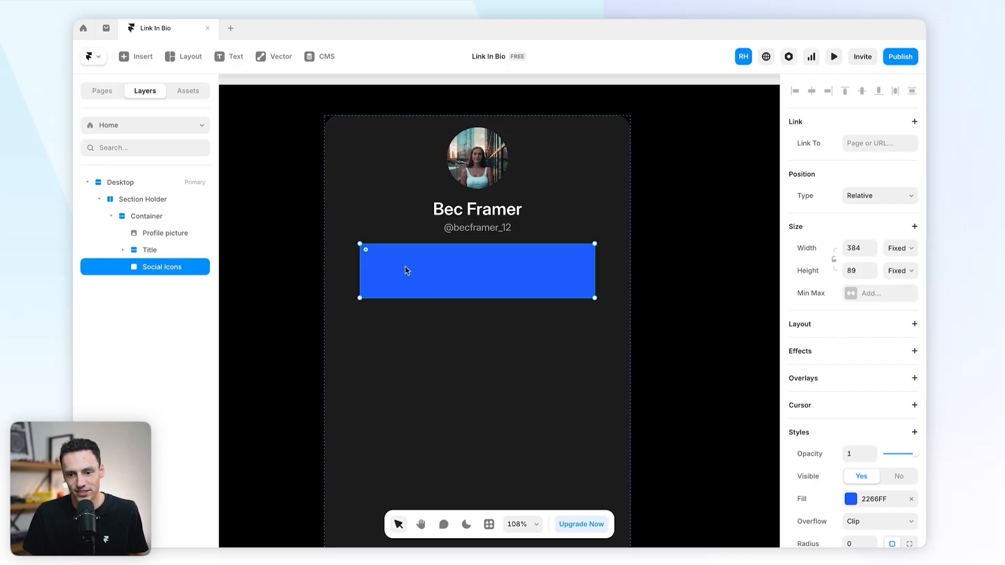
click(271, 229)
click(471, 265)
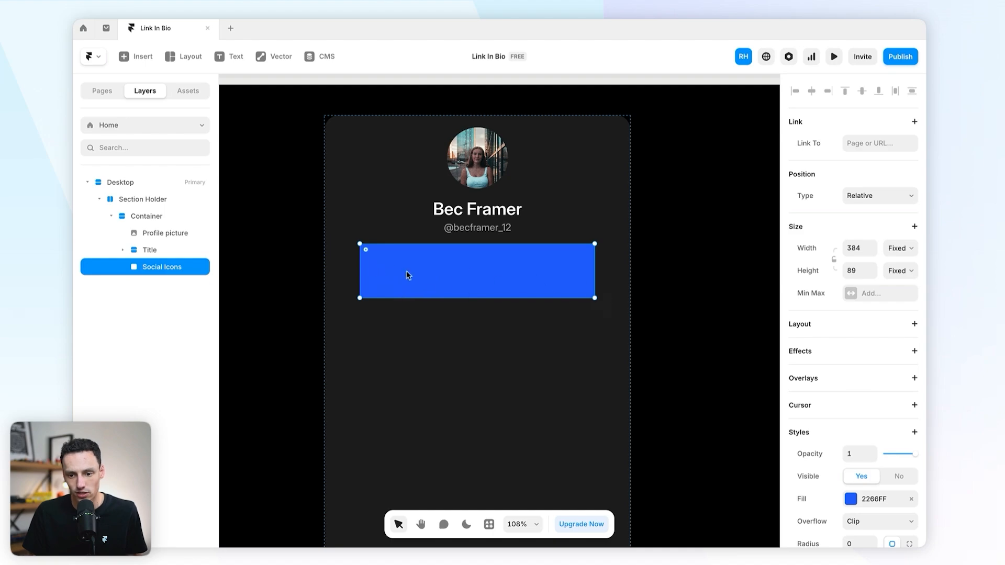
Step: Draw a 40 × 40 square inside Social Icons with corner radius 6
key(f)
drag(372, 254, 403, 292)
click(860, 331)
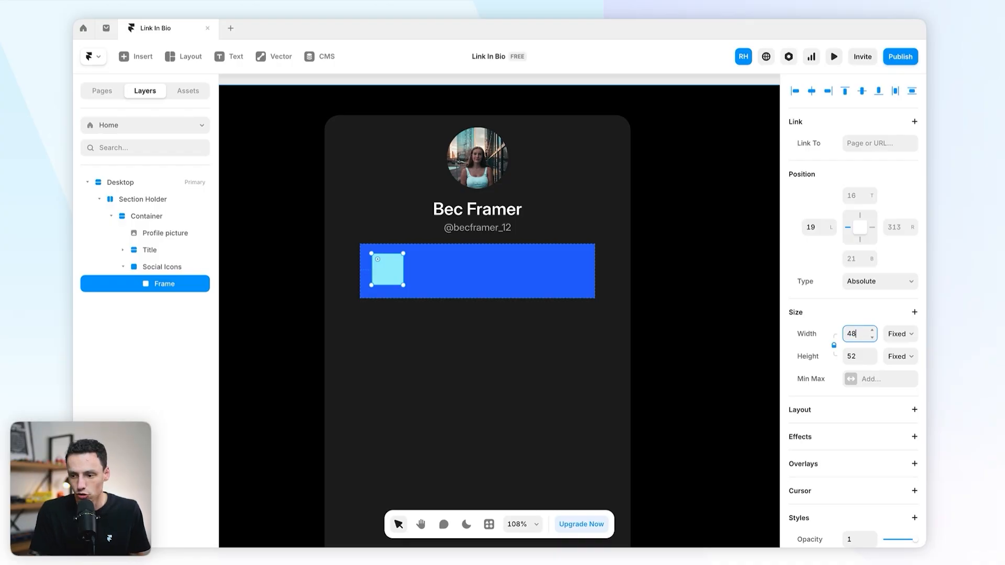
key(Return)
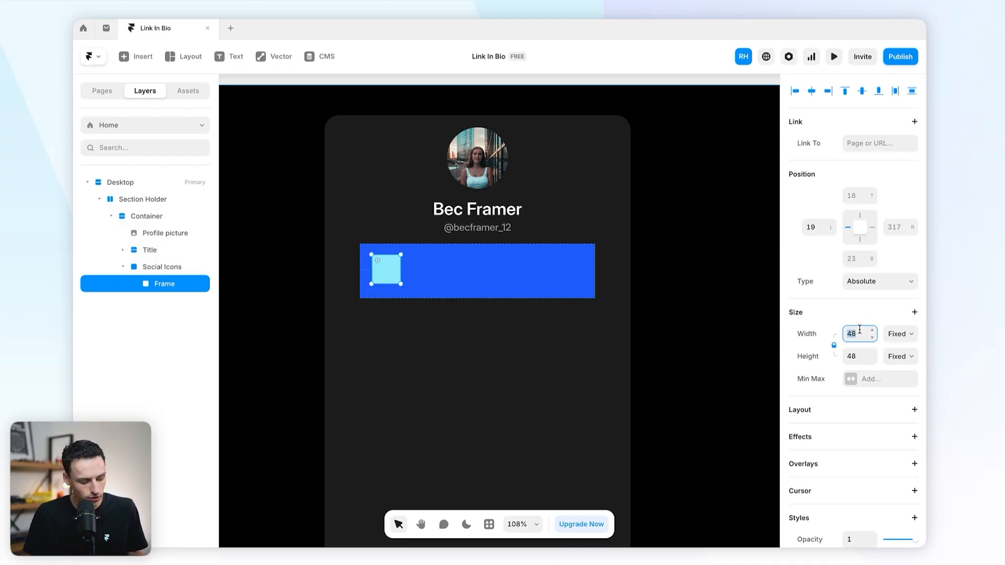
key(Return)
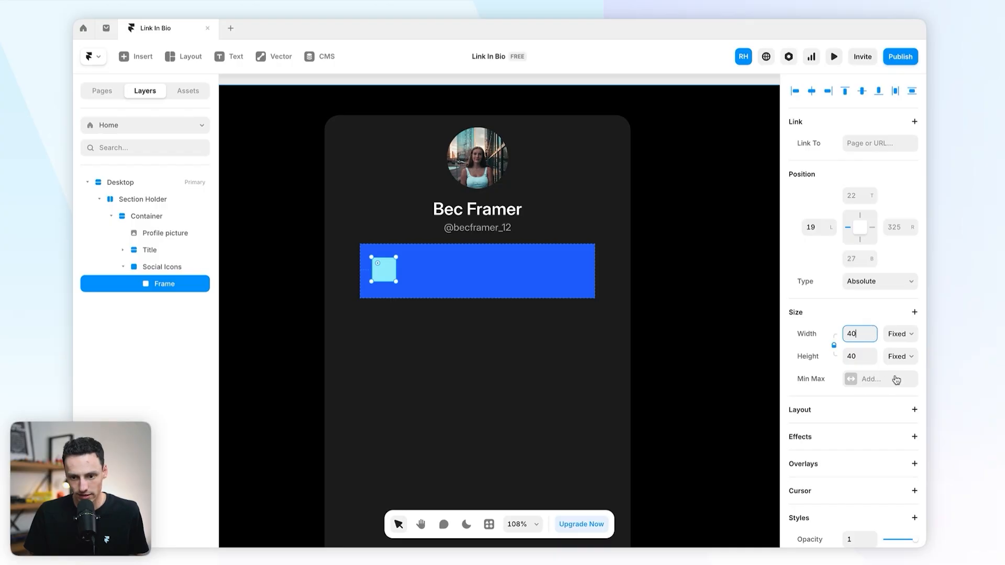
scroll(895, 378, down, 5)
click(859, 419)
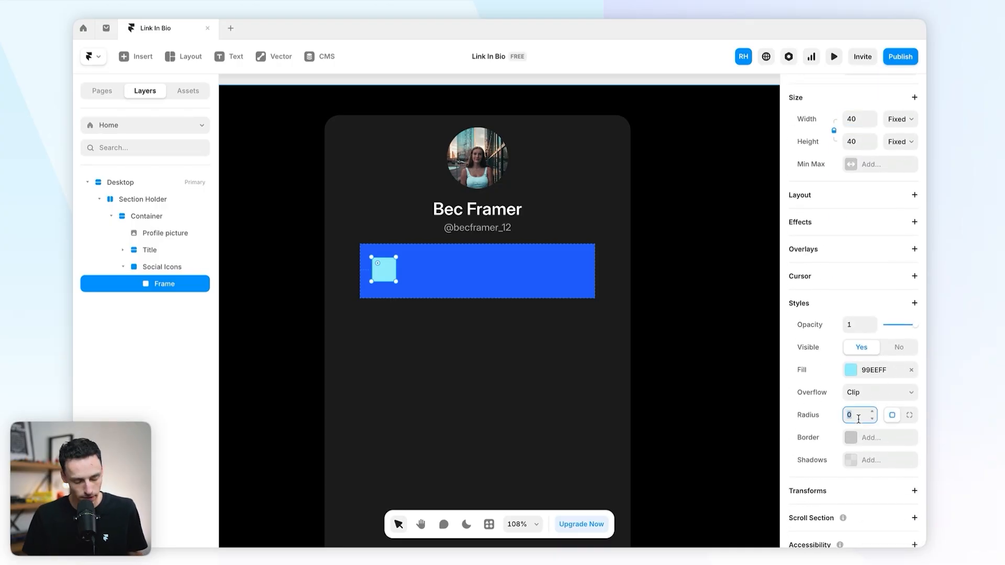
text(6)
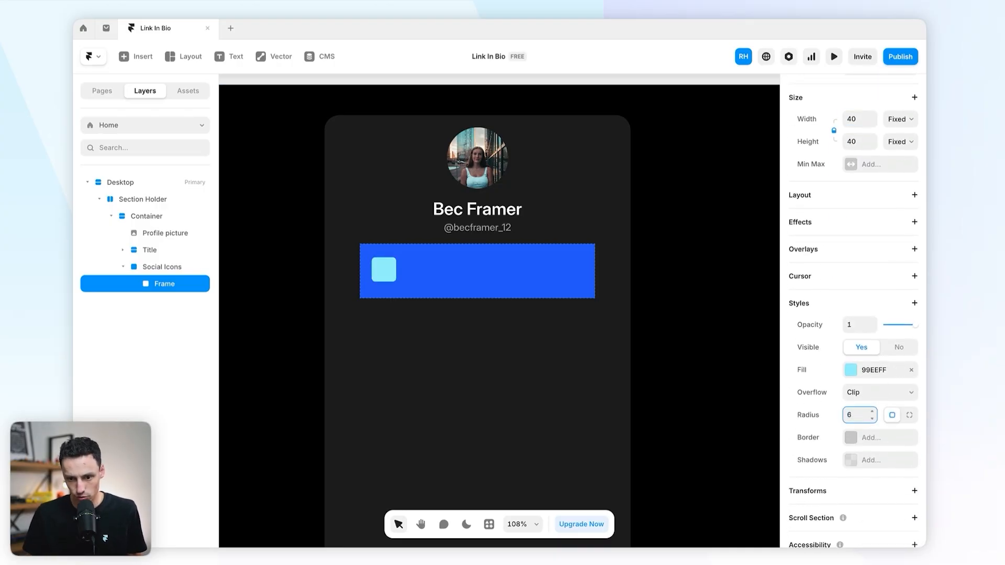
scroll(361, 253, up, 5)
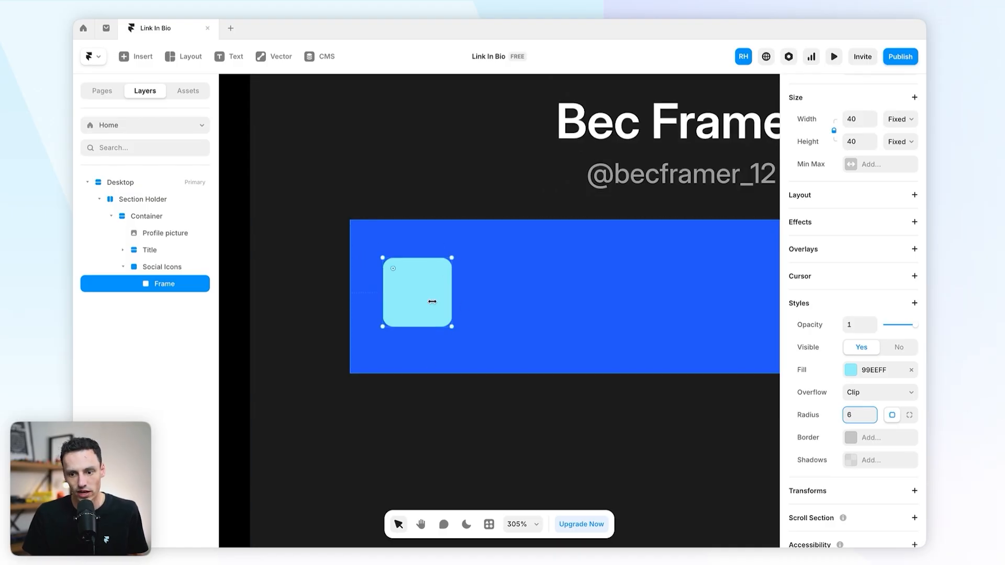
Step: Insert a 24 × 24 Instagram icon from the Bootstrap Icons plugin into the square
click(489, 525)
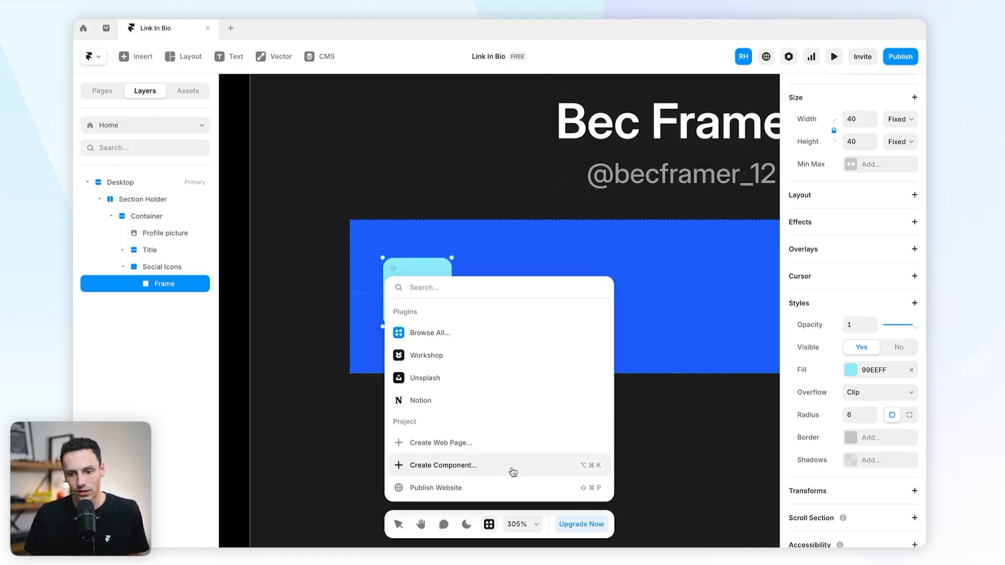
text(icon)
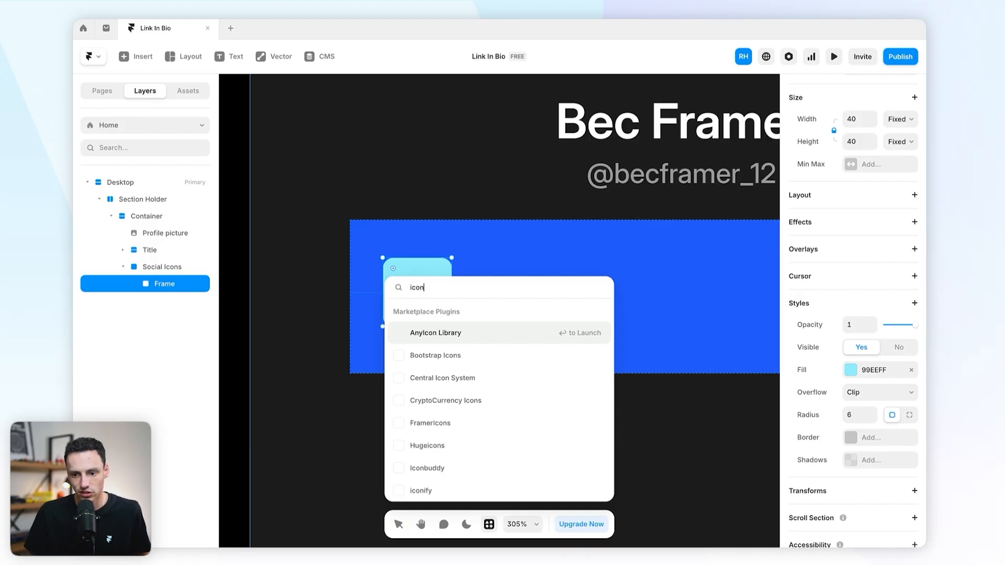
scroll(505, 404, down, 3)
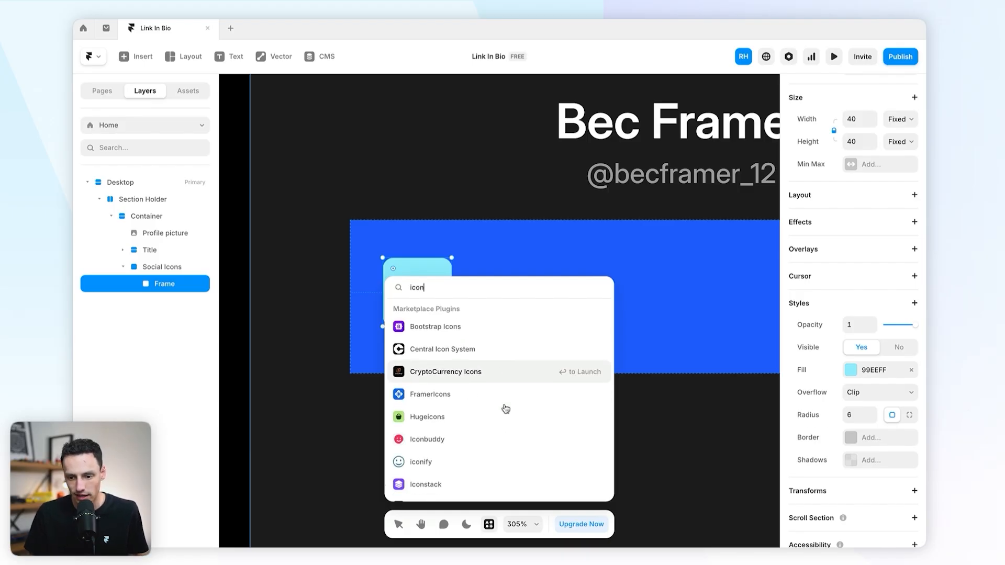
click(459, 447)
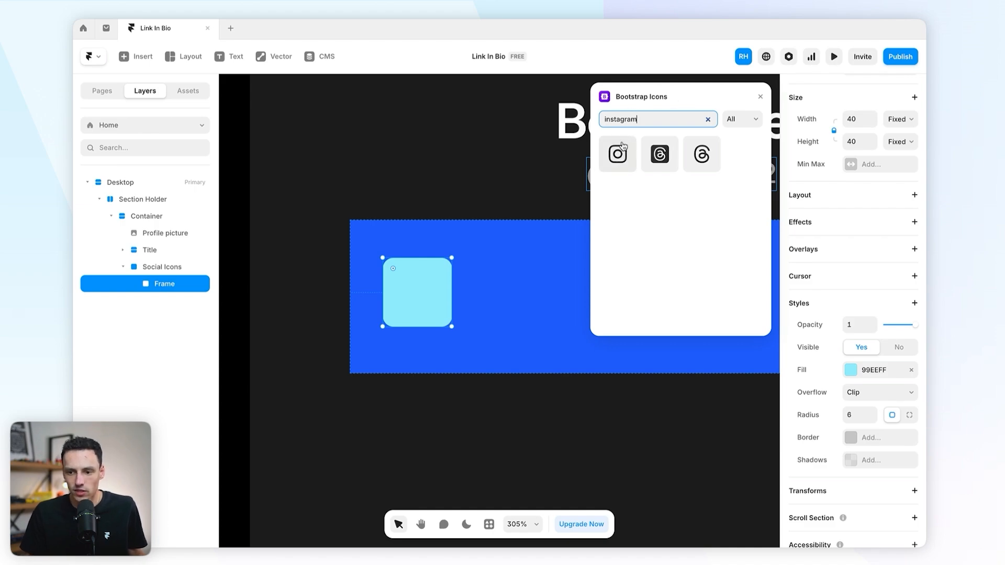
drag(622, 153, 425, 285)
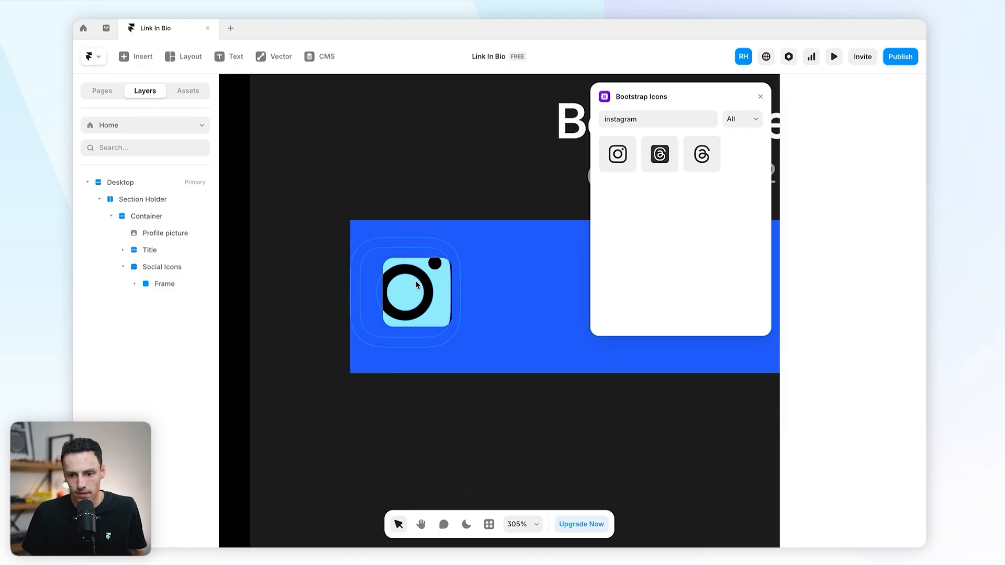
drag(459, 294, 426, 290)
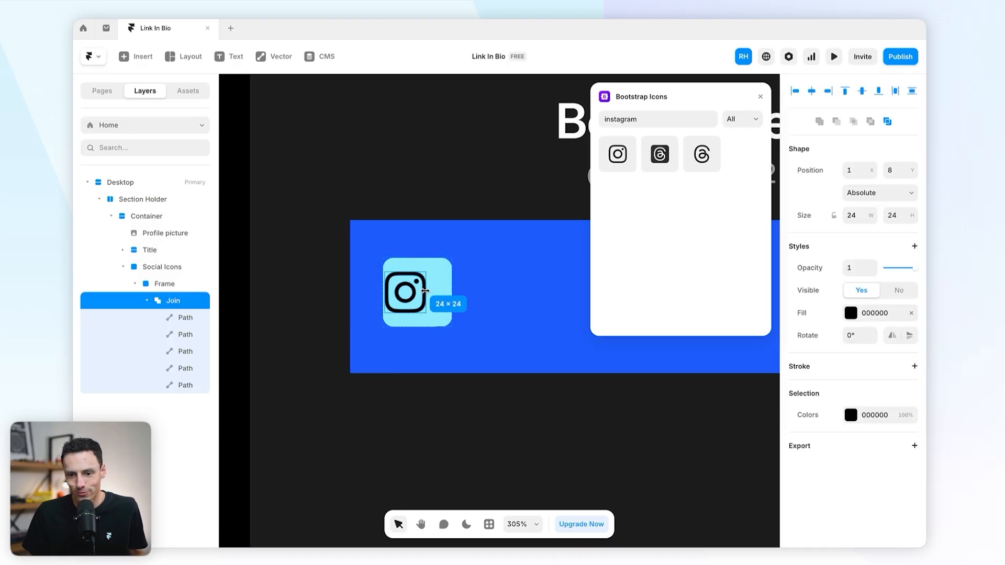
Step: Give the square a stack layout centring the icon, and close the plugin
click(440, 289)
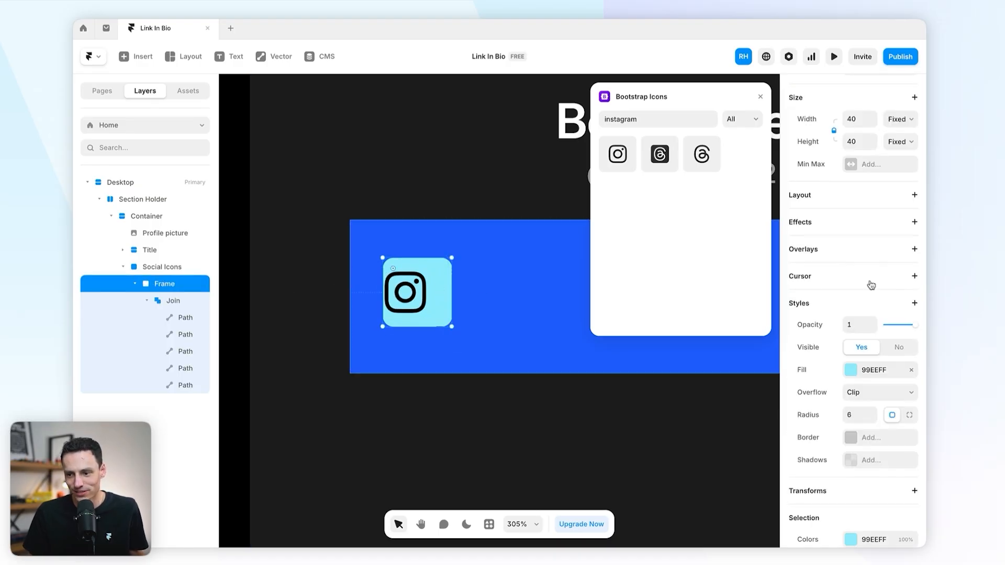
click(915, 195)
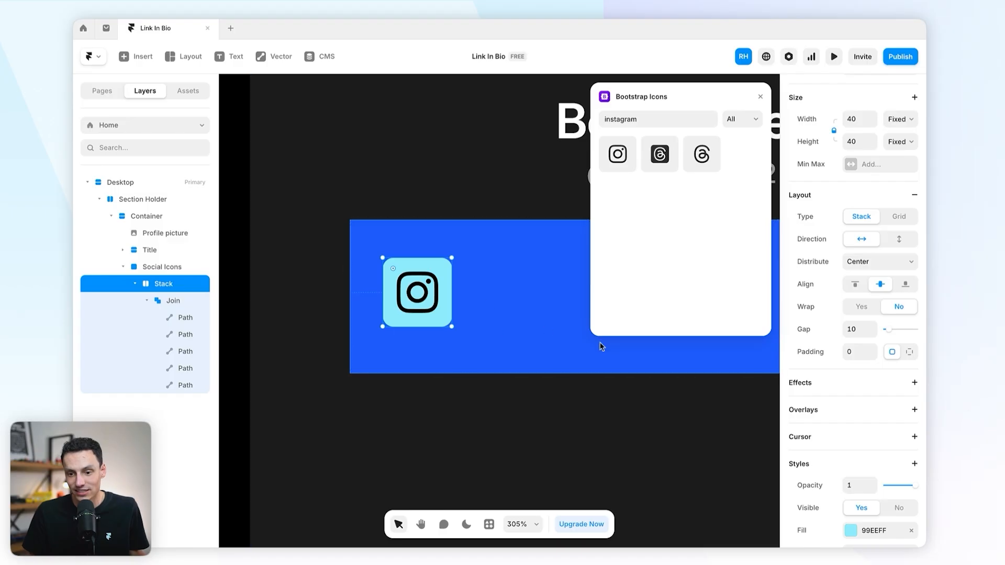
click(522, 335)
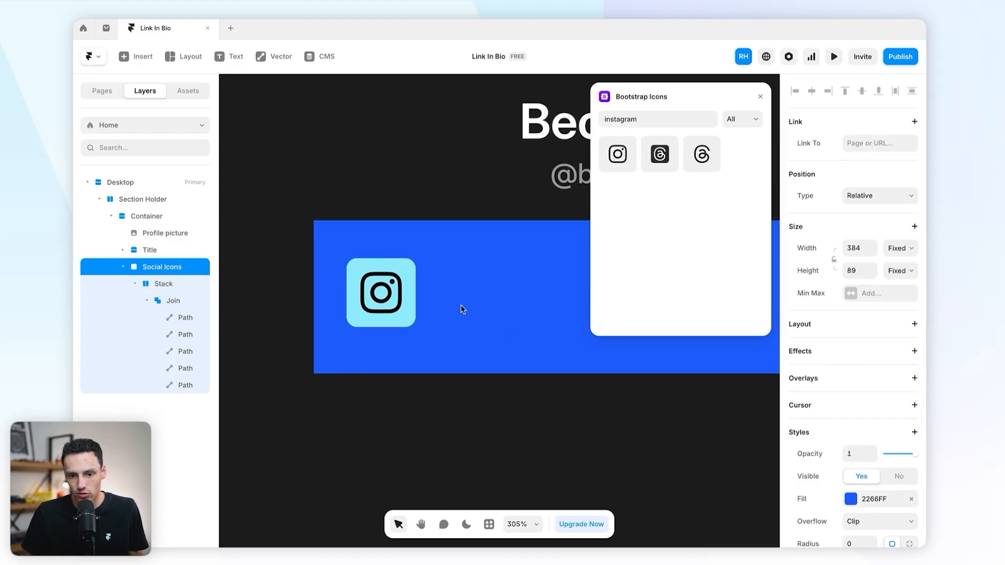
click(761, 98)
Step: Remove the Social Icons fill and set its width and height to auto (Fit)
scroll(592, 202, down, 5)
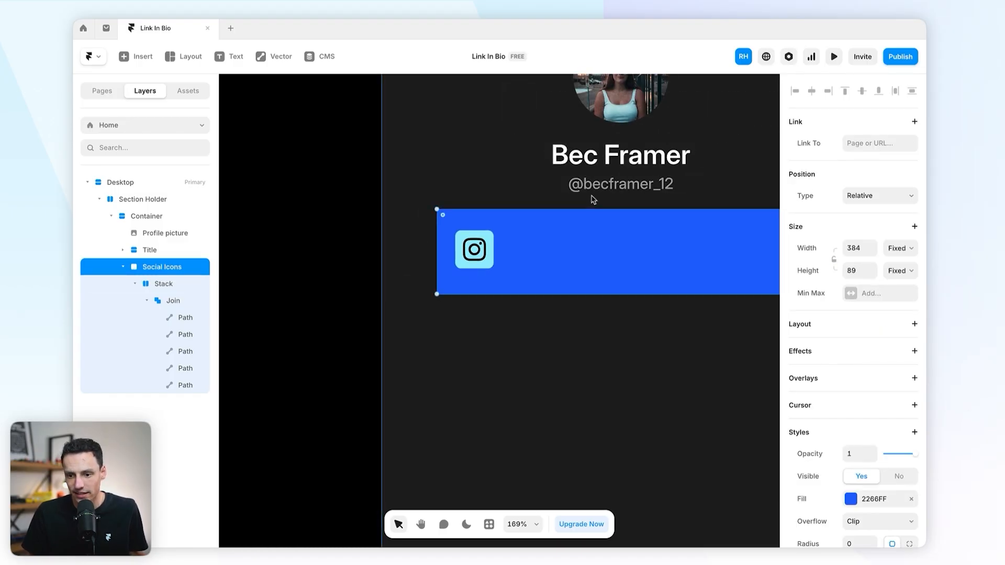
click(912, 499)
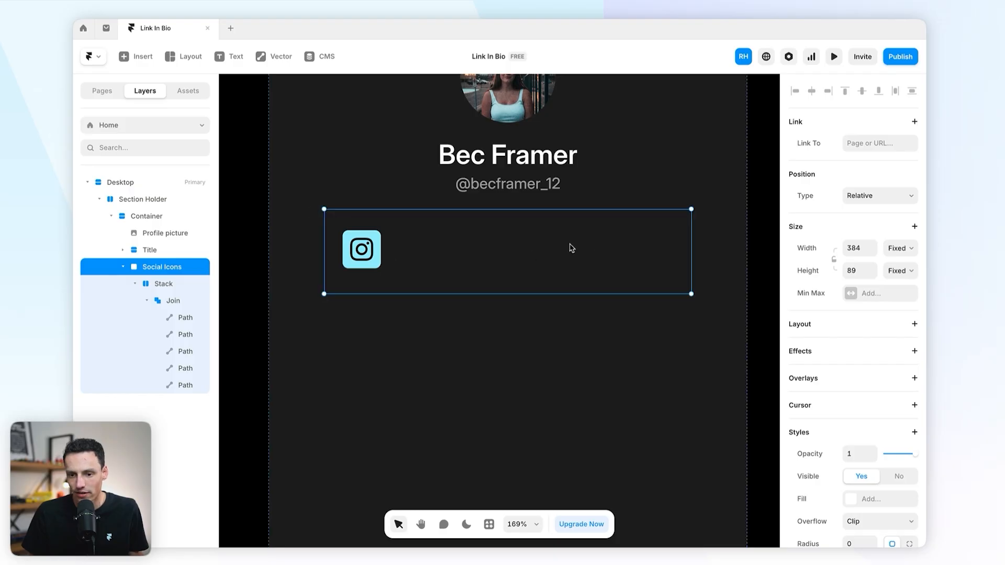
click(858, 270)
text(aut)
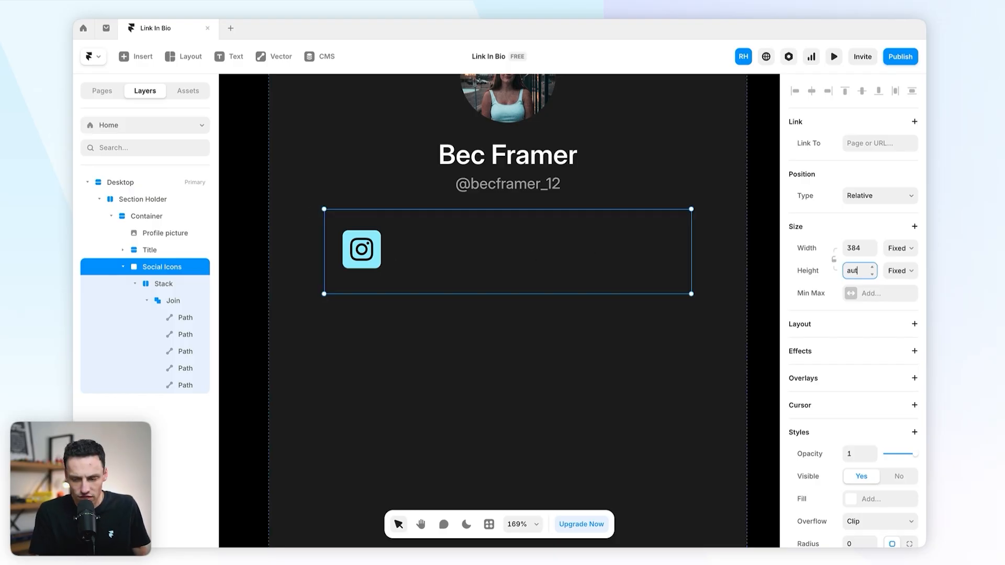
text(o)
key(Return)
click(863, 247)
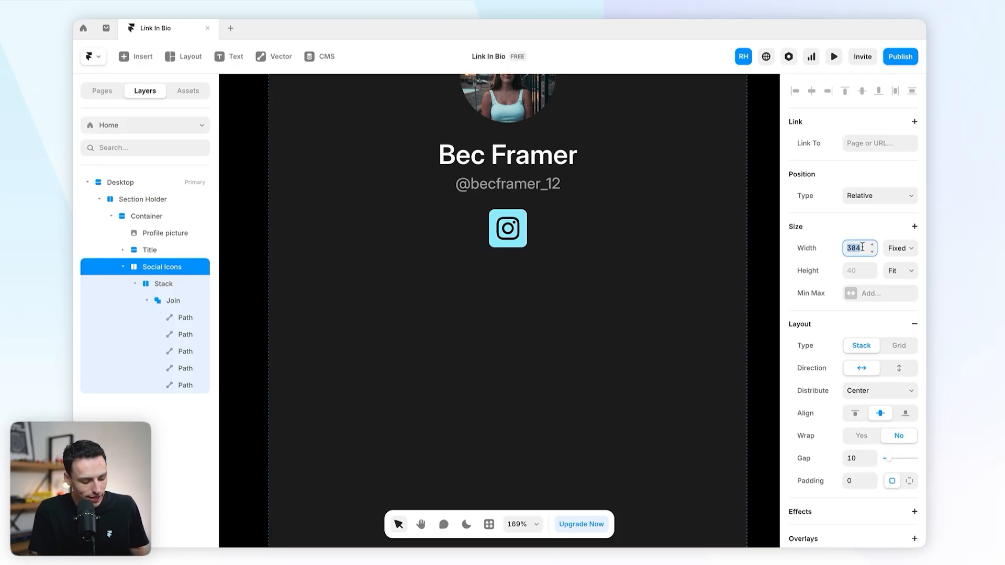
text(auto)
key(Return)
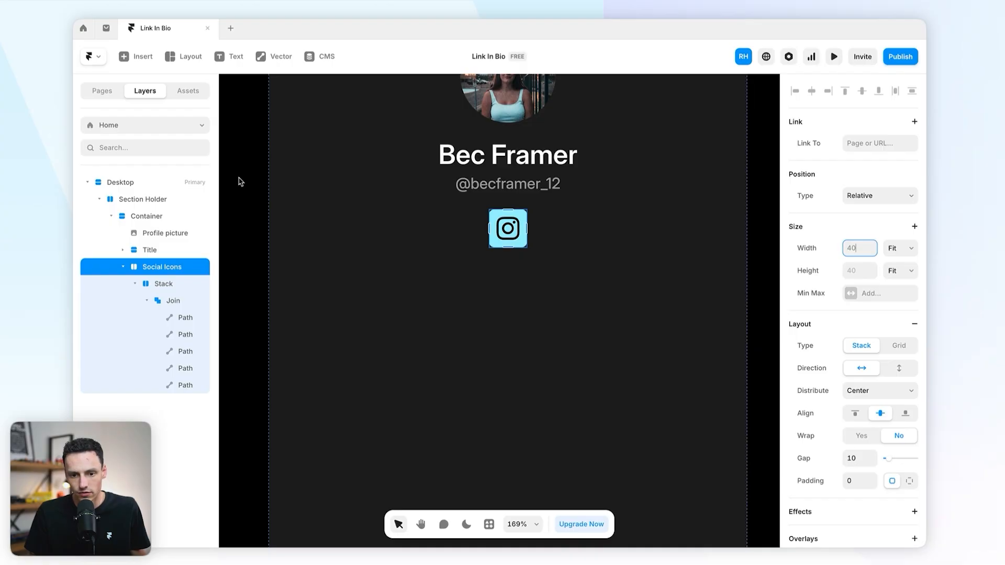
Step: Rename the icon's Stack layer to 'SocialLink'
click(135, 283)
click(169, 286)
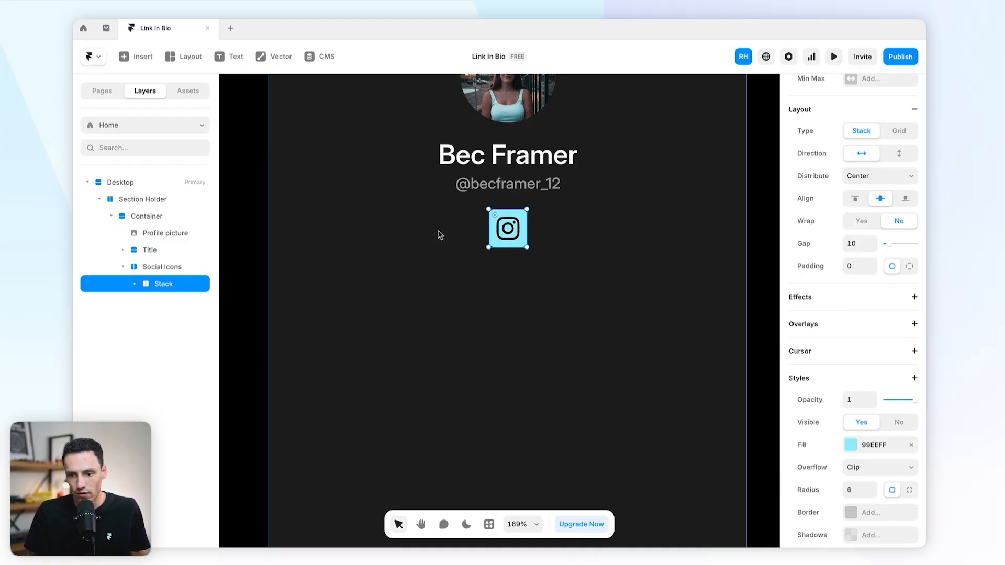
double_click(166, 285)
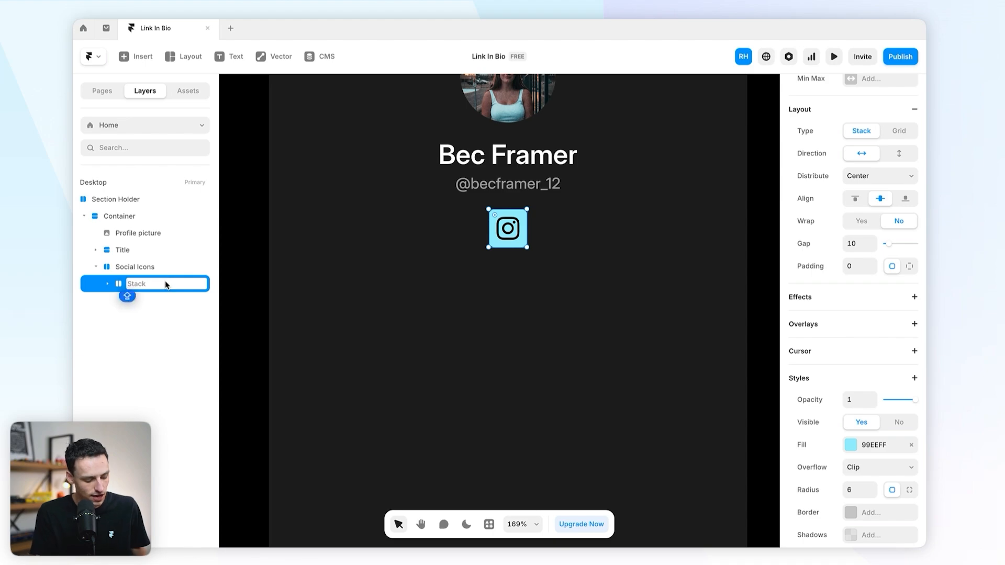
text(SocialLink)
key(Return)
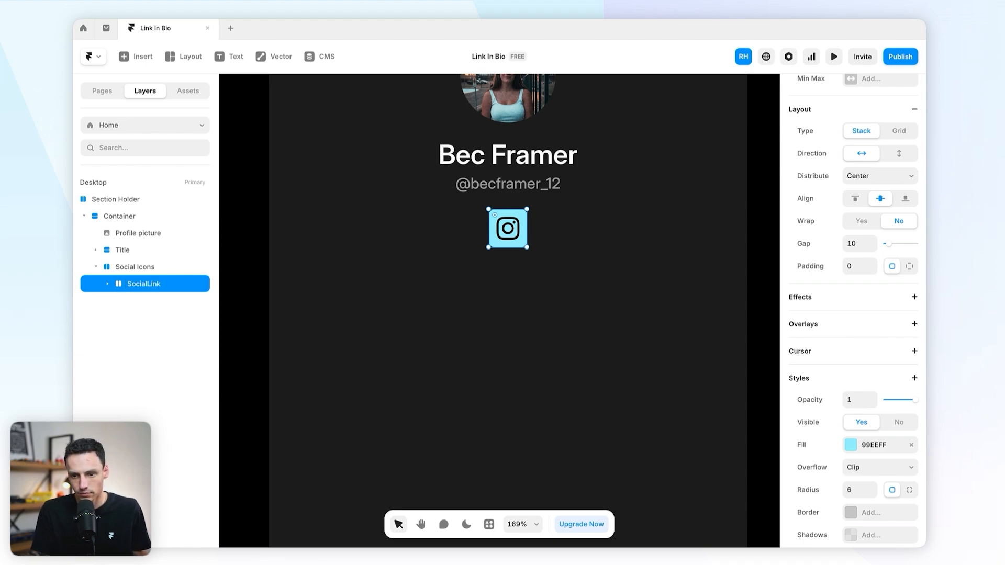
Step: Give SocialLink a white FFFFFF fill at 10% opacity behind its white Instagram glyph
click(852, 446)
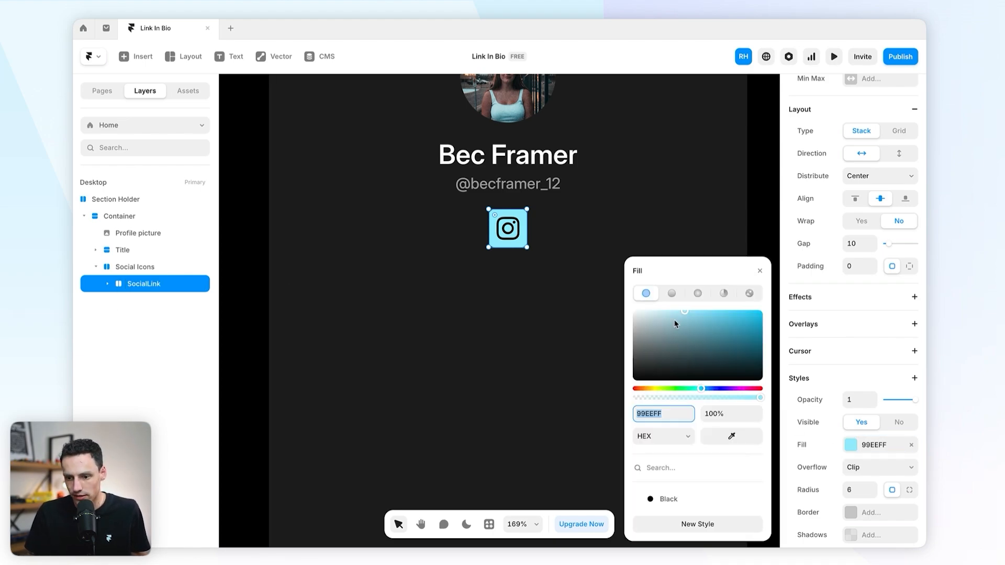
drag(677, 325, 566, 258)
drag(650, 396, 646, 399)
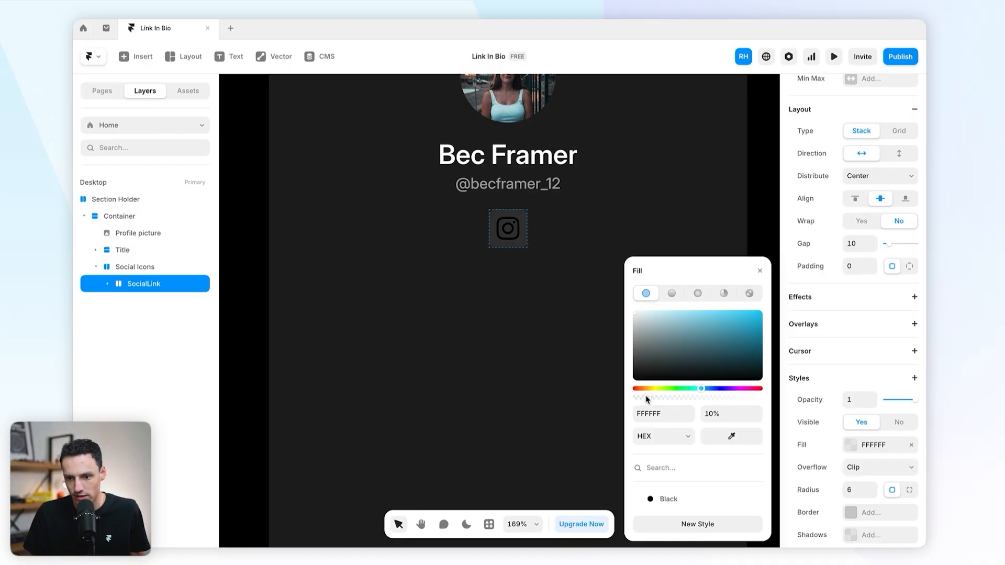
double_click(512, 231)
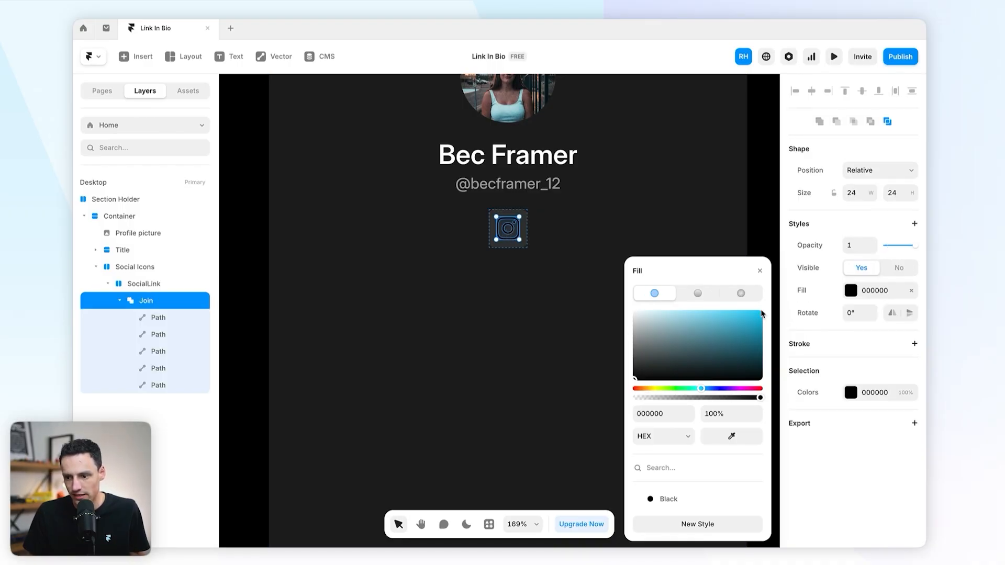
click(476, 280)
scroll(504, 274, down, 3)
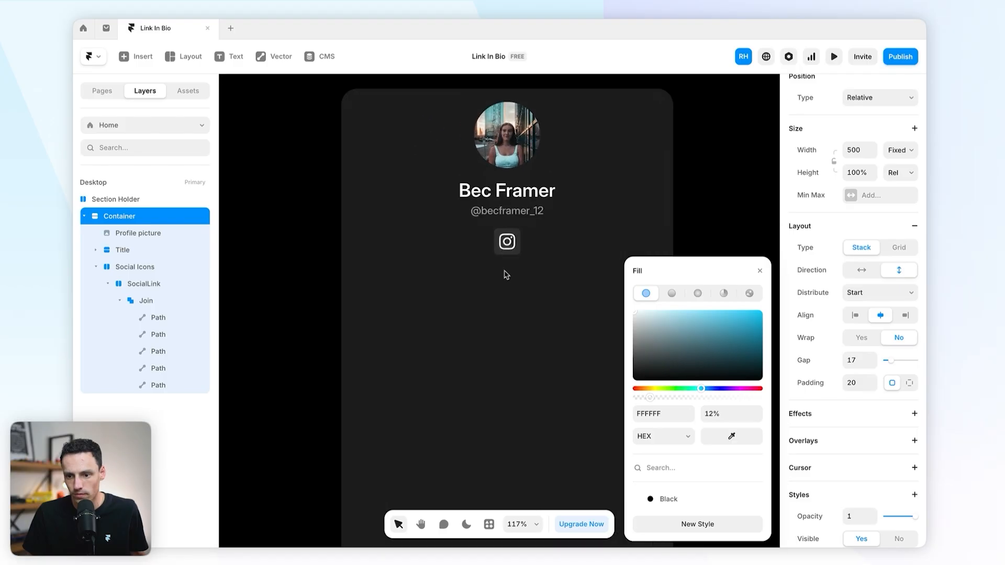
scroll(506, 274, up, 2)
click(111, 286)
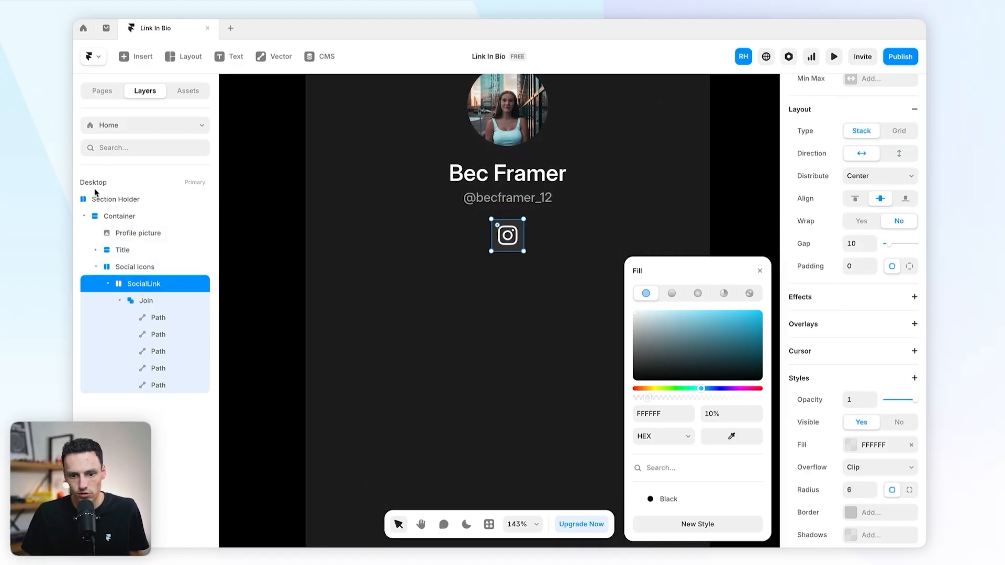
click(109, 285)
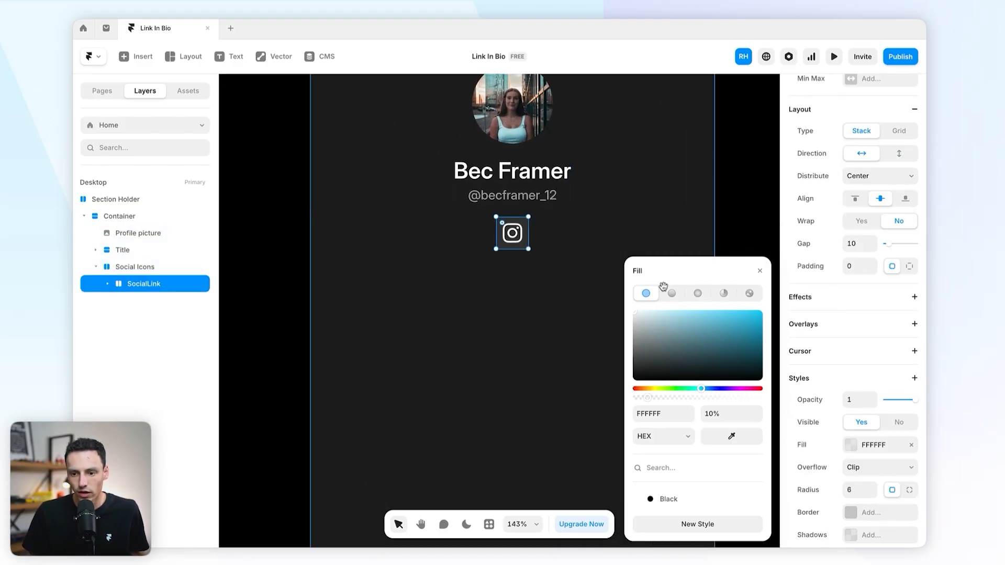
click(167, 263)
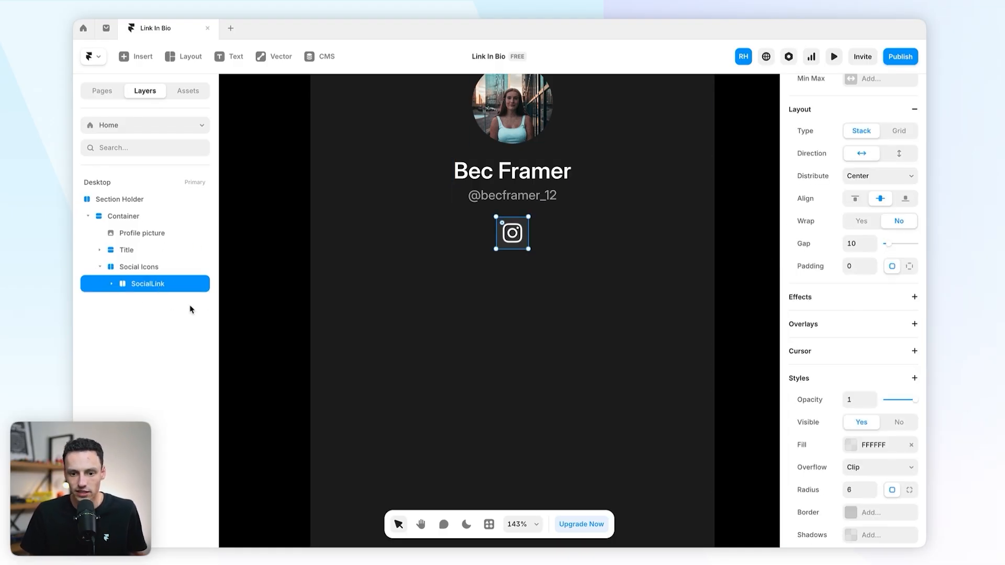
key(ctrl+d)
key(ctrl+d)
key(ctrl+d)
click(267, 288)
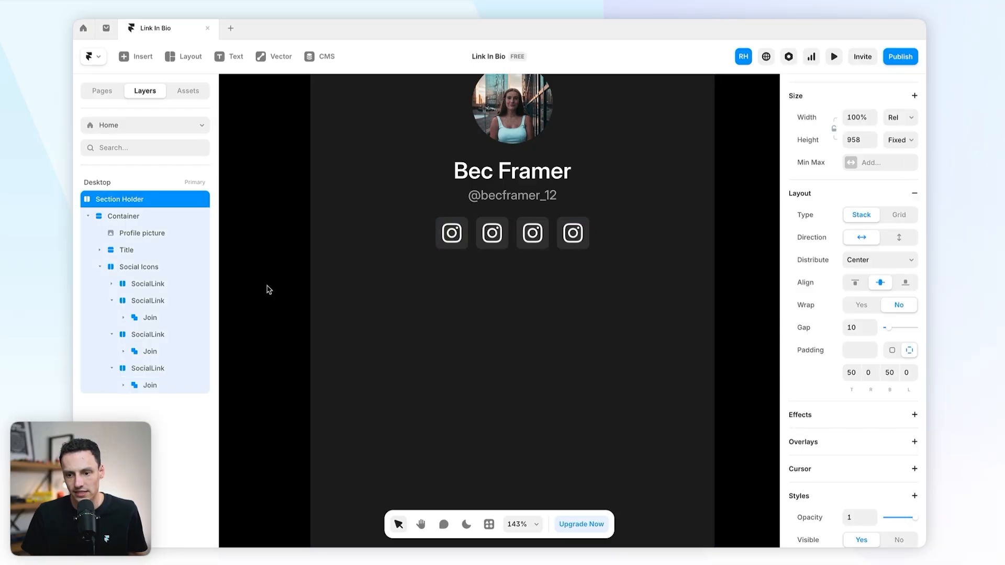
scroll(637, 254, down, 5)
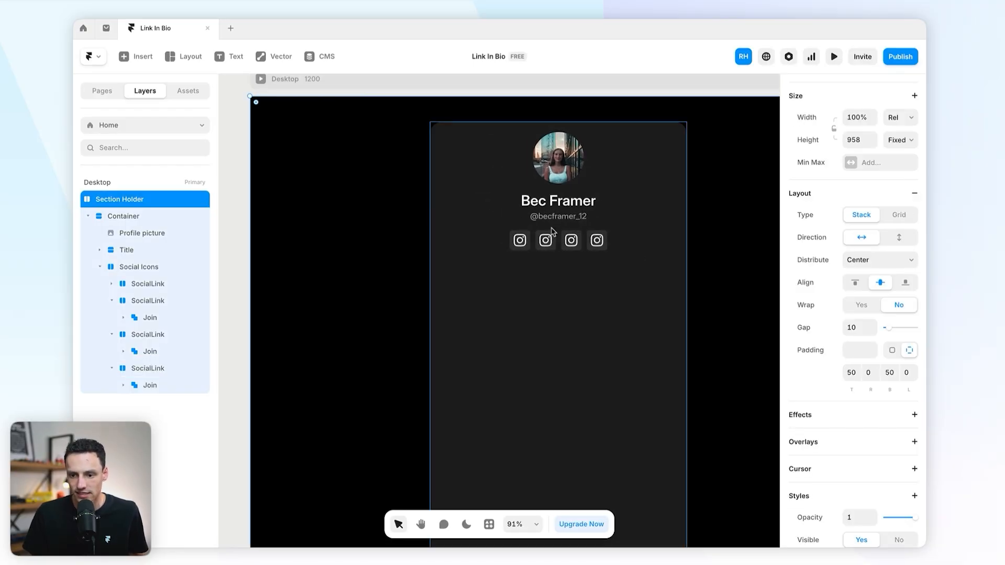
scroll(576, 241, up, 4)
click(600, 246)
key(Delete)
key(Delete)
key(Delete)
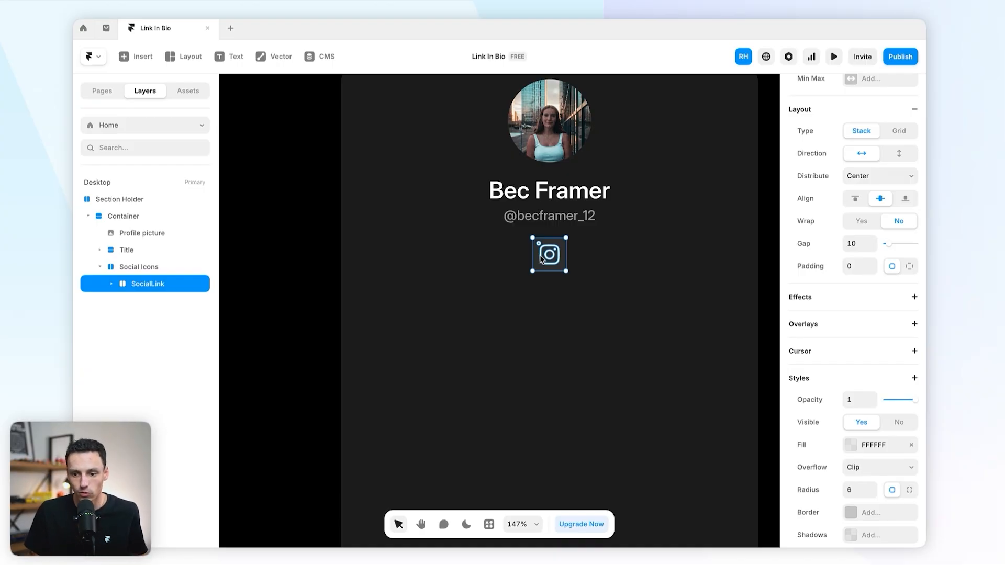
Step: Turn SocialLink into a component and select its Variant 1
right_click(176, 291)
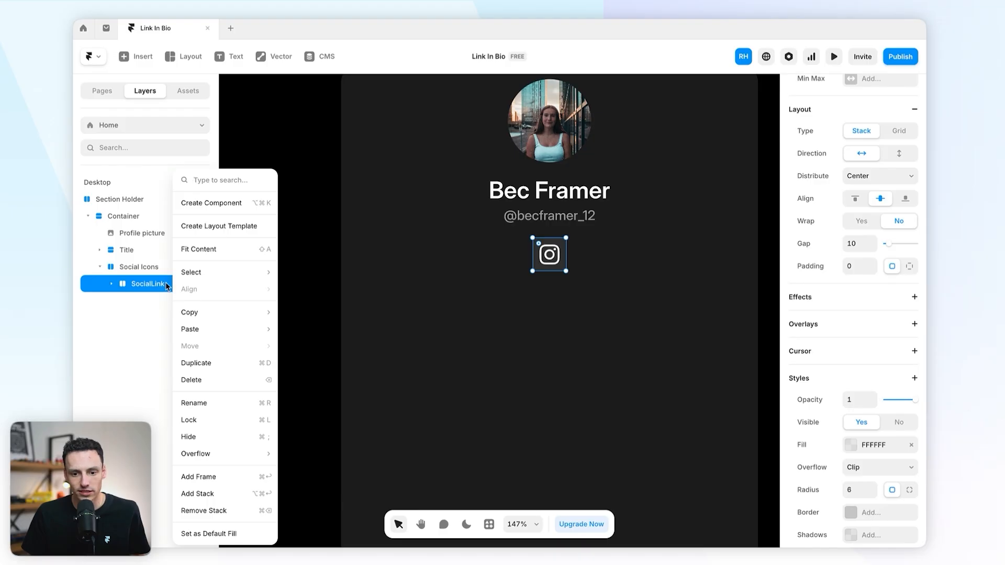
click(225, 203)
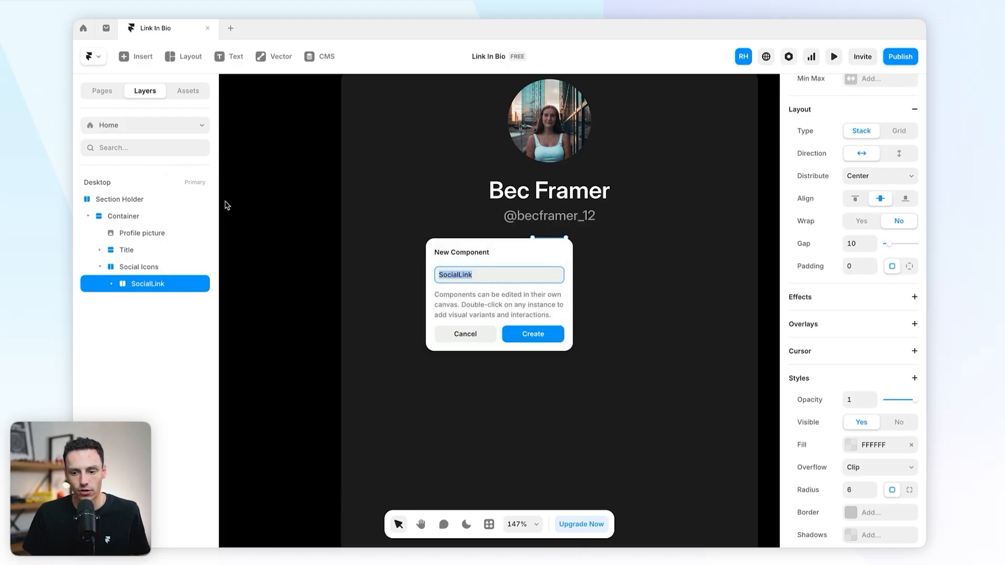
click(542, 329)
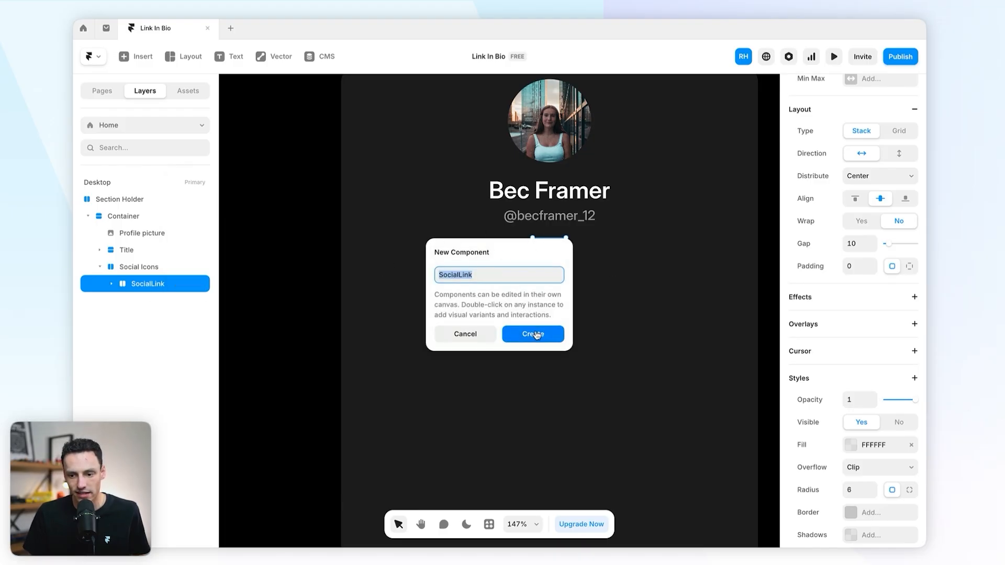
click(483, 429)
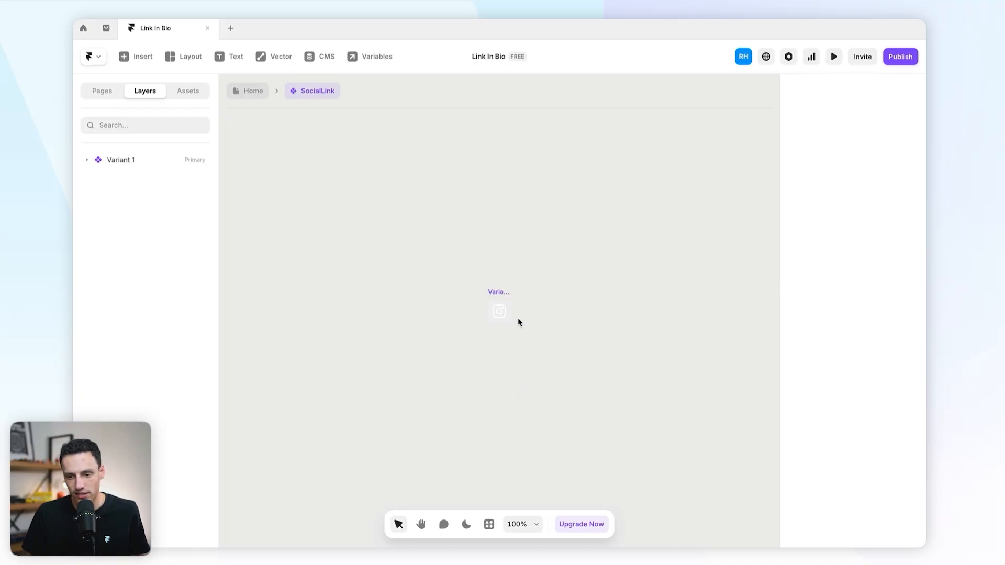
scroll(518, 318, up, 5)
click(469, 268)
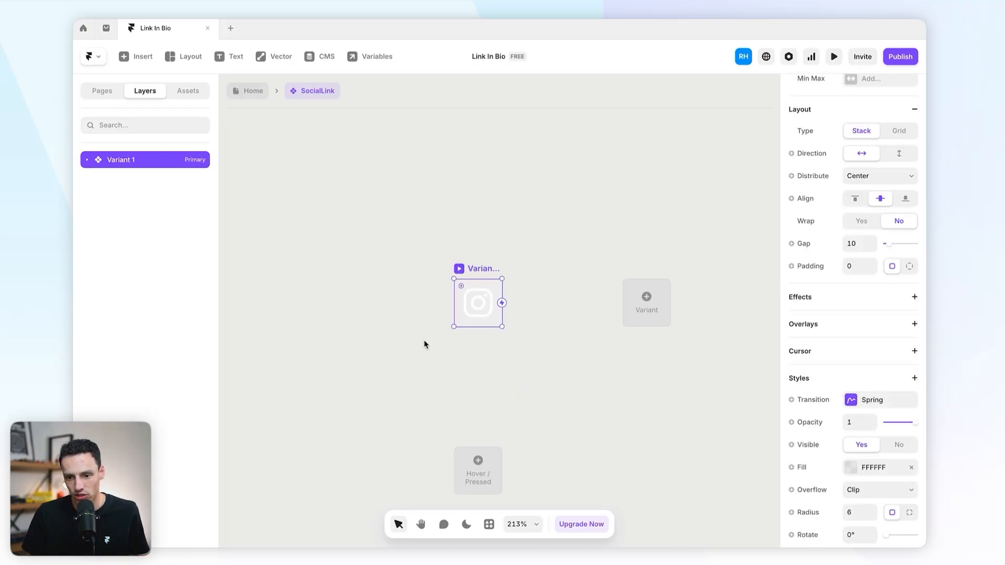
Step: Switch the editor to the dark theme and collapse the icon's Join group in Layers
click(466, 525)
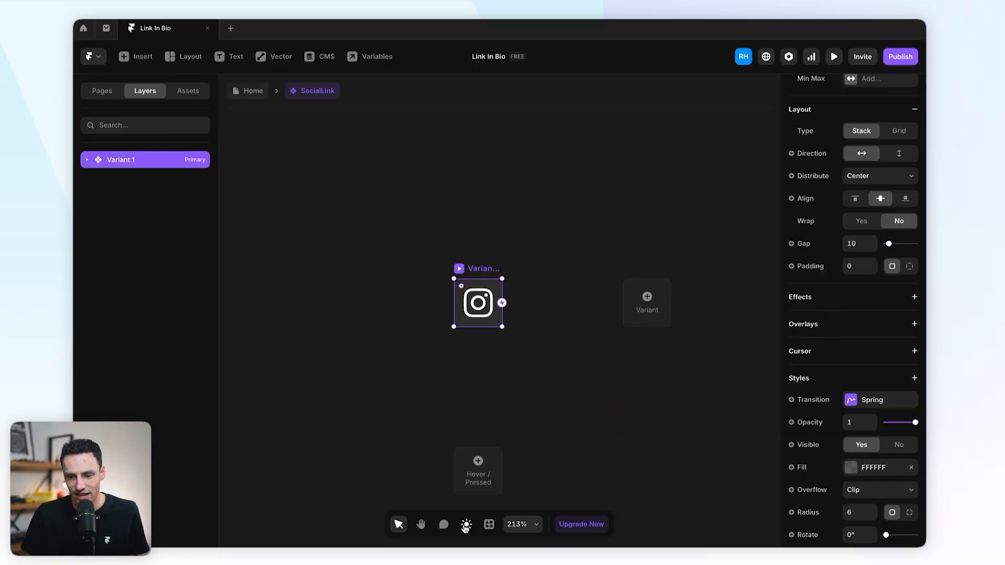
click(418, 348)
drag(444, 226, 534, 342)
click(305, 226)
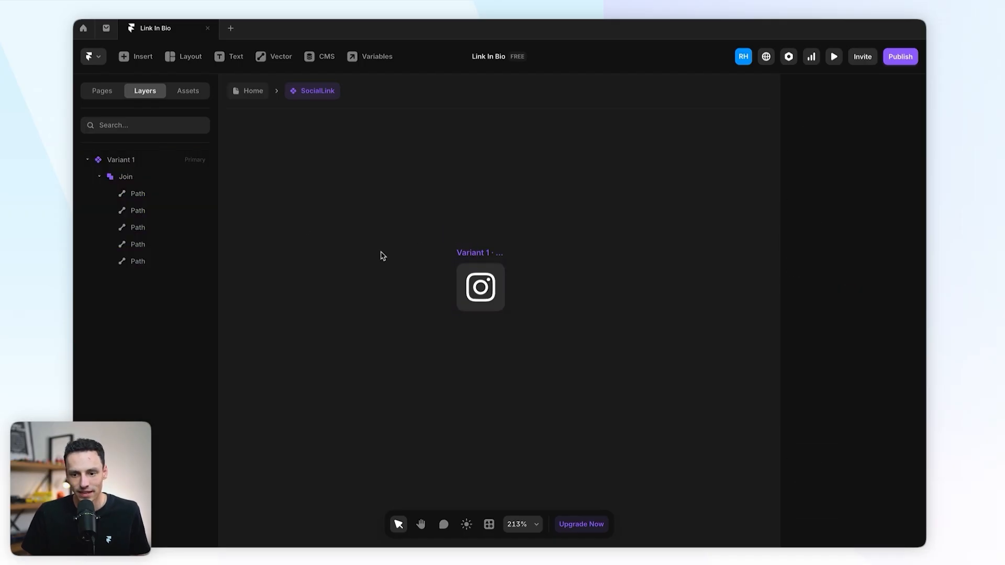
click(480, 287)
click(96, 182)
click(493, 233)
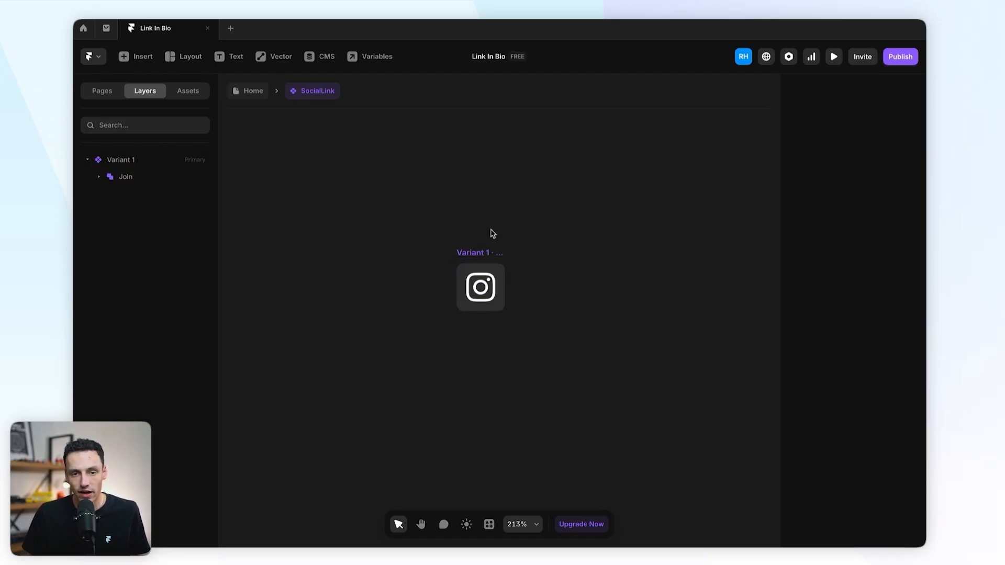
Step: Rename Variant 1 to 'Instagram'
click(479, 255)
double_click(125, 162)
text(In)
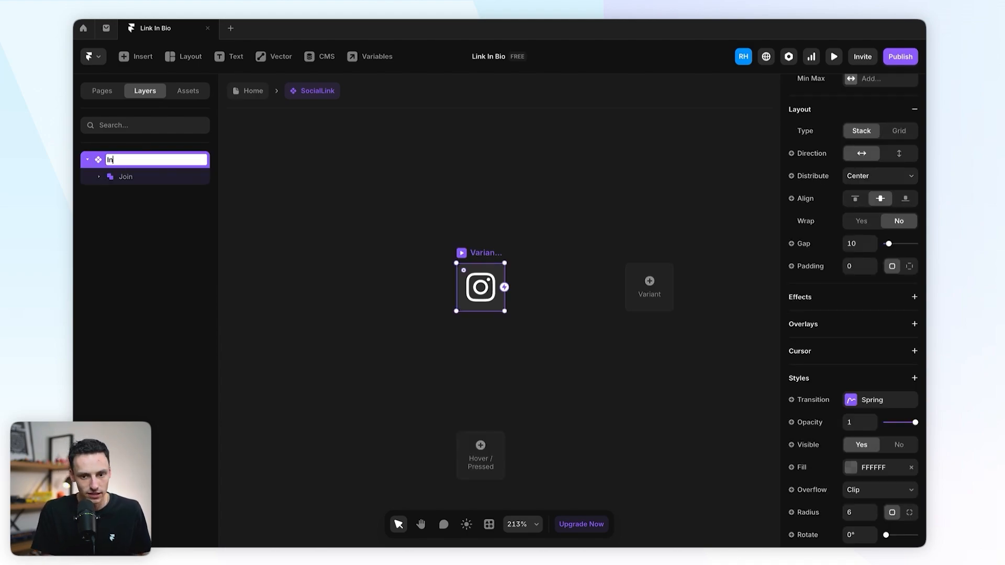
text(stagram)
key(Return)
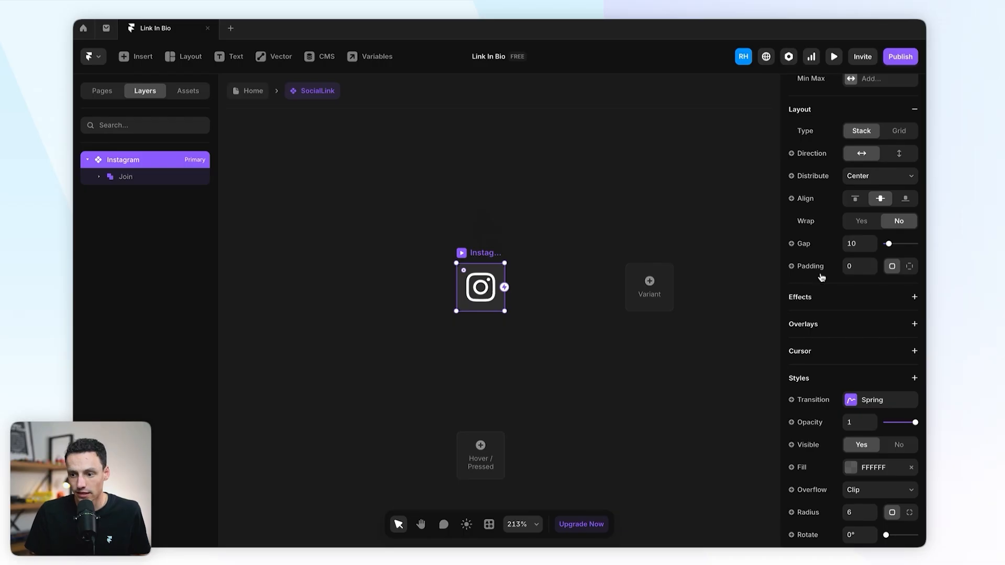
Step: Expose the variant's link as a component variable via Create Variable
scroll(822, 278, up, 5)
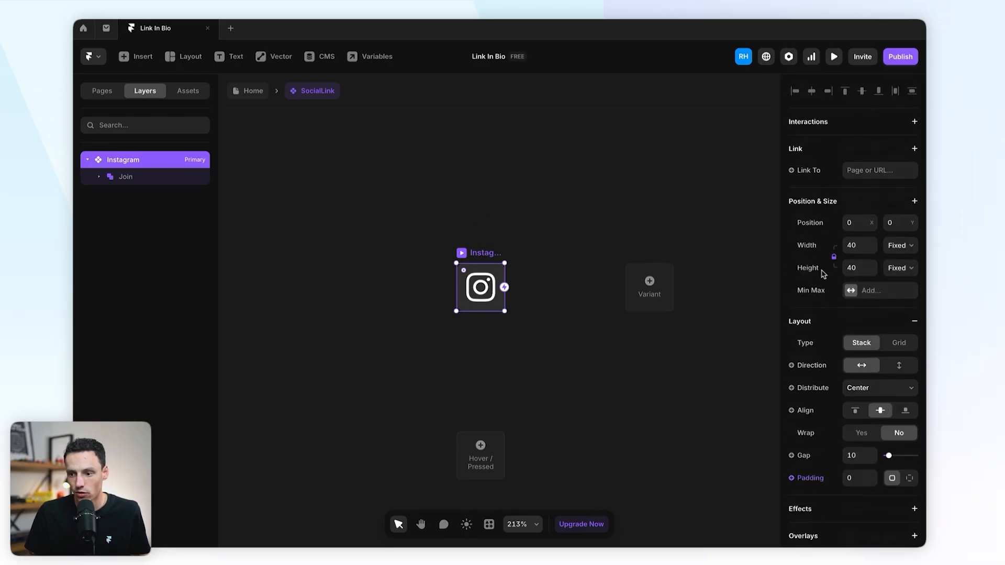
click(809, 172)
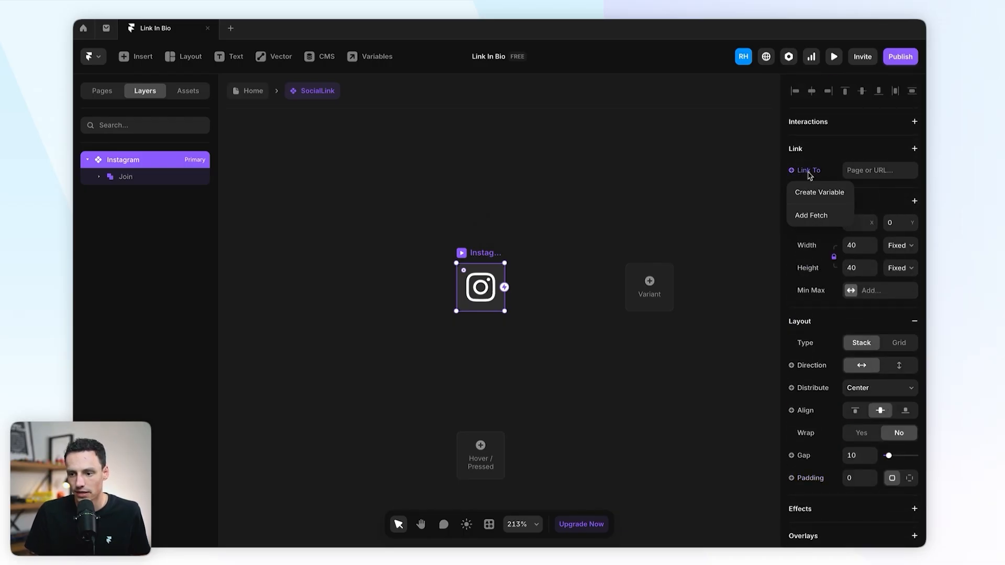
click(820, 192)
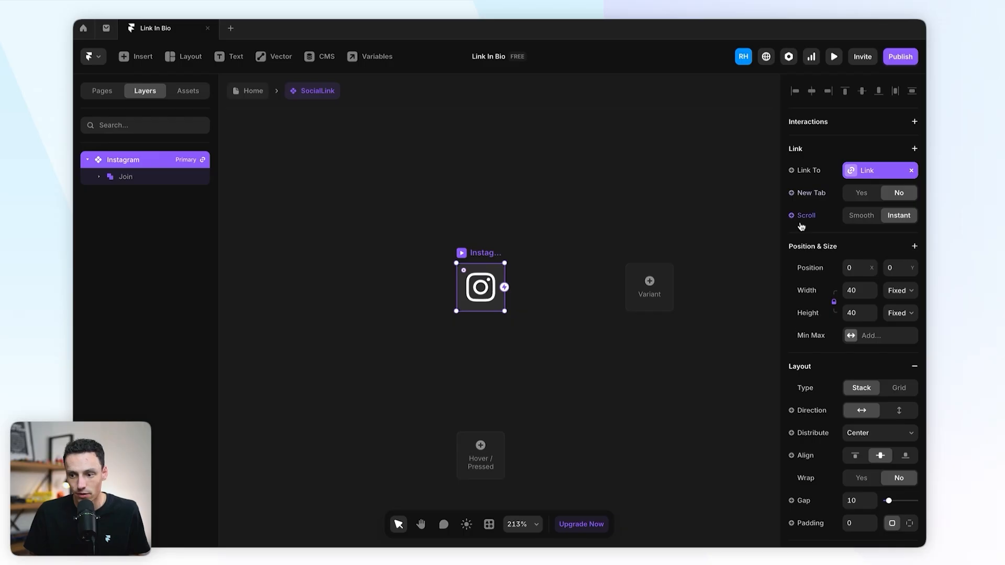
scroll(816, 210, down, 1)
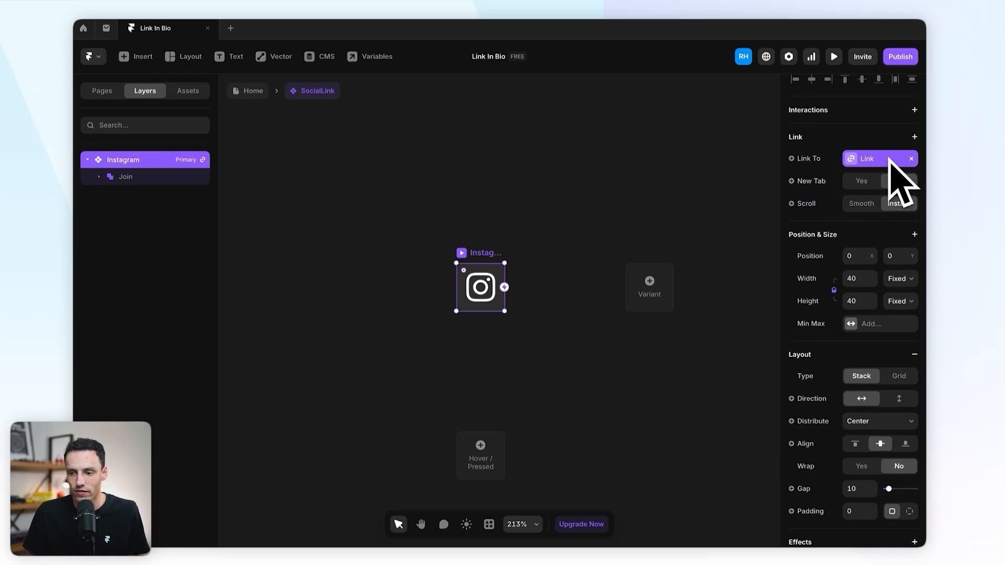
scroll(563, 145, down, 1)
Step: On the Home page, set the SocialLink instance's height to 40, then reopen the component
click(251, 92)
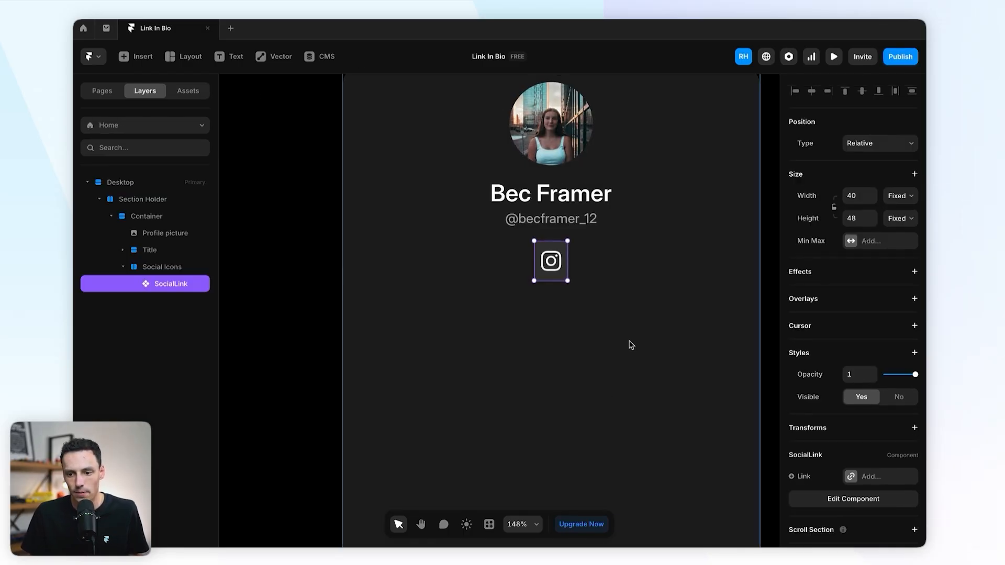
scroll(822, 379, down, 2)
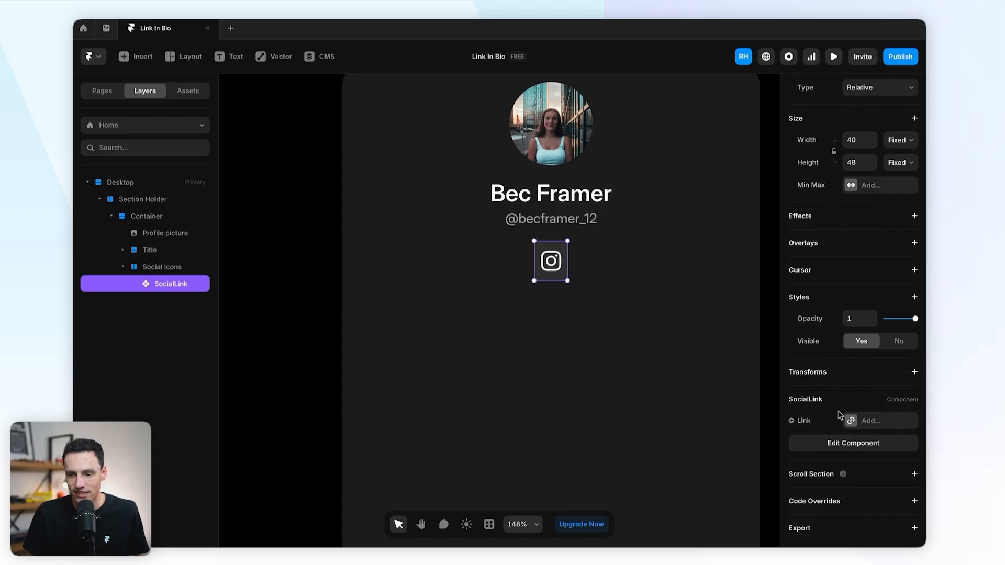
click(873, 422)
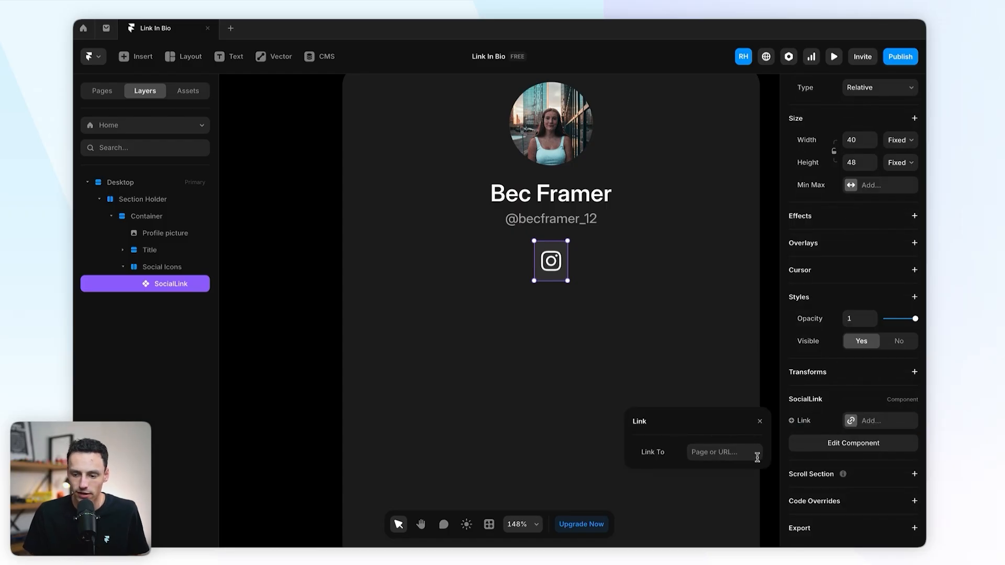
click(590, 283)
click(551, 261)
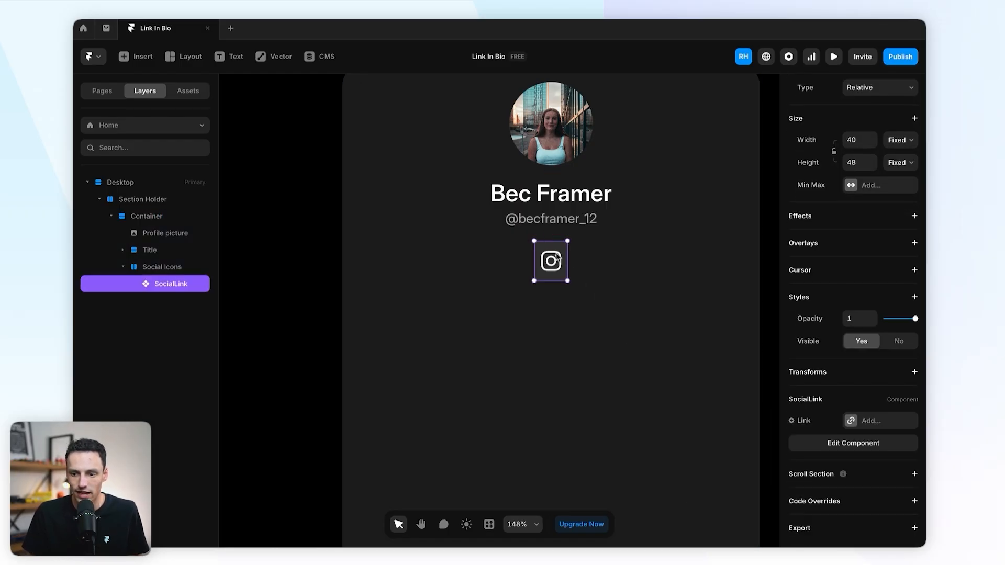
click(863, 166)
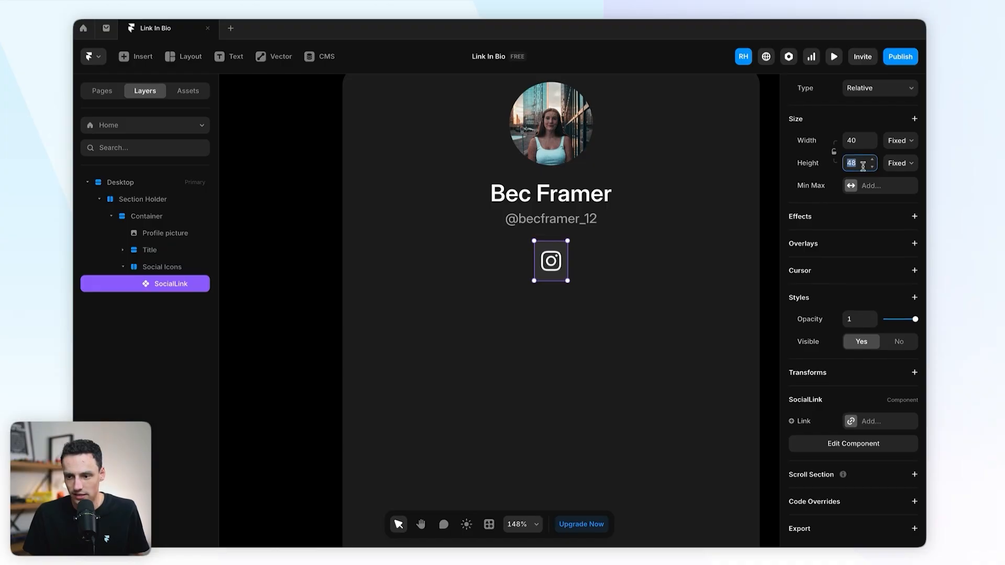
text(40)
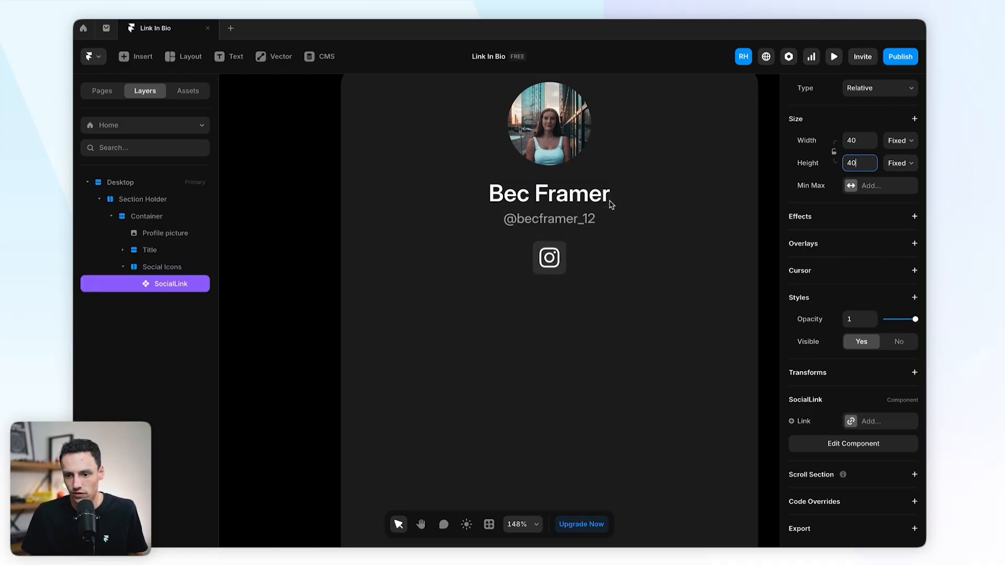
scroll(606, 202, right, 2)
double_click(488, 265)
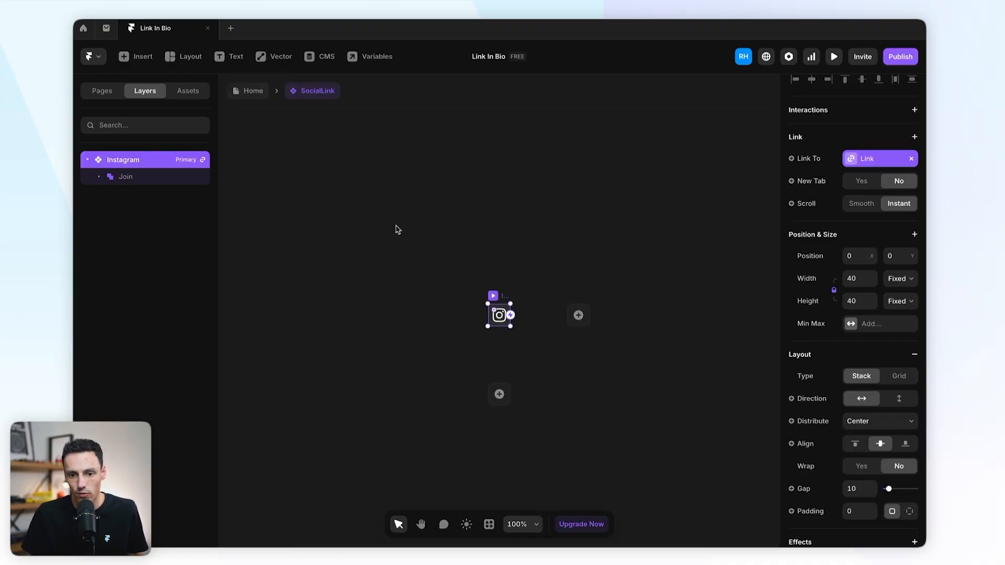
Step: Add a second SocialLink variant named 'Facebook'
click(578, 315)
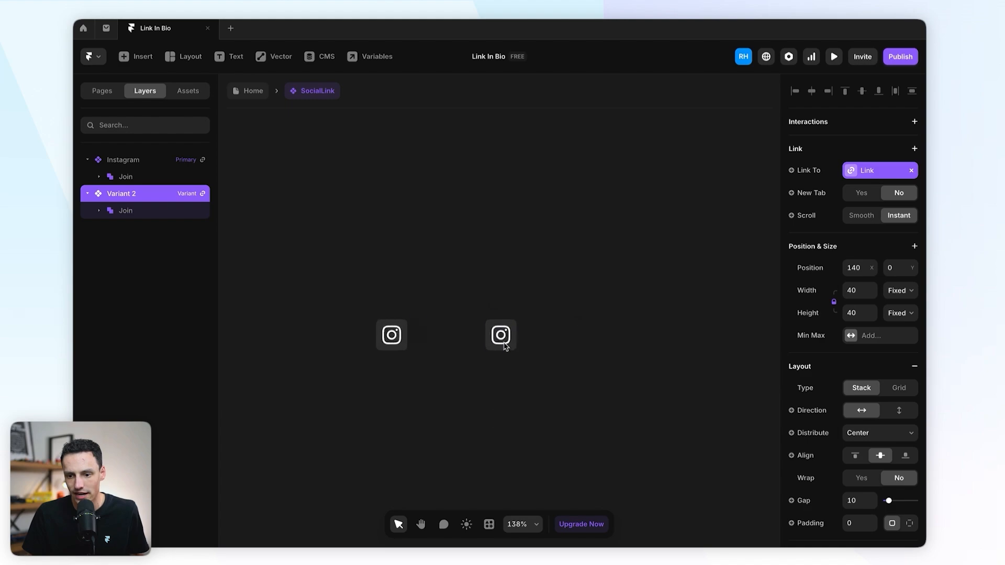
double_click(121, 193)
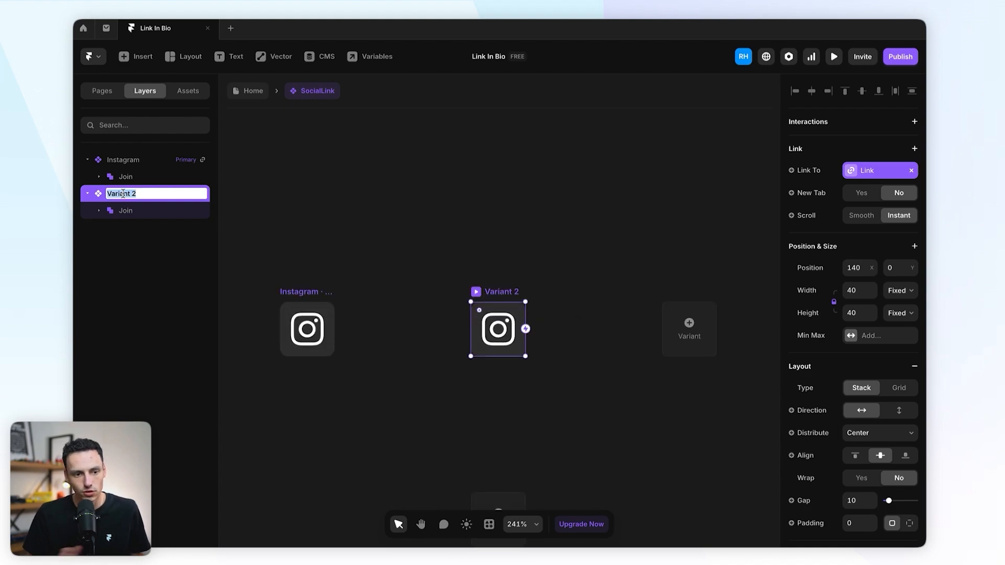
text(Facebook)
key(Return)
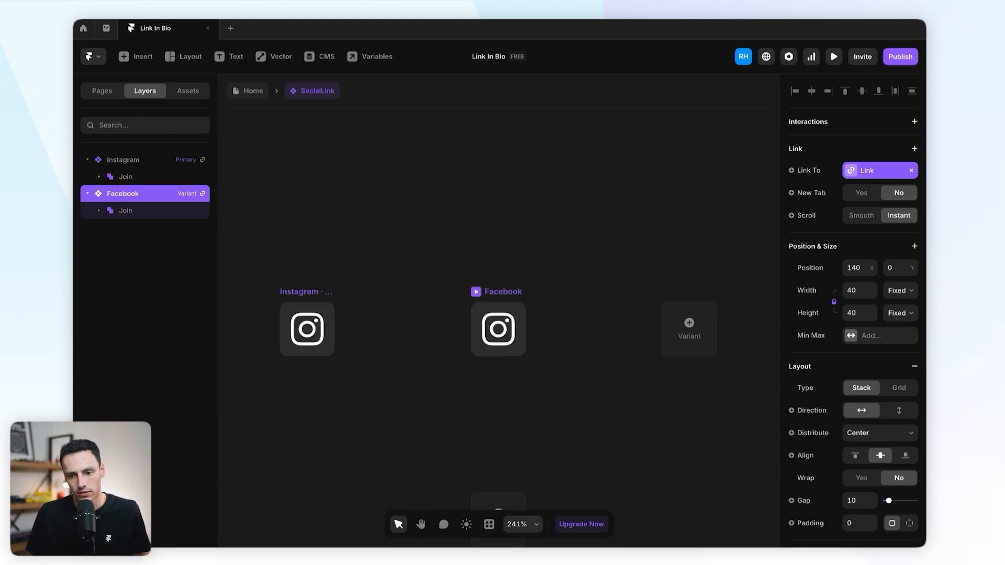
Step: Delete the Instagram glyph copied into the Facebook variant
double_click(503, 331)
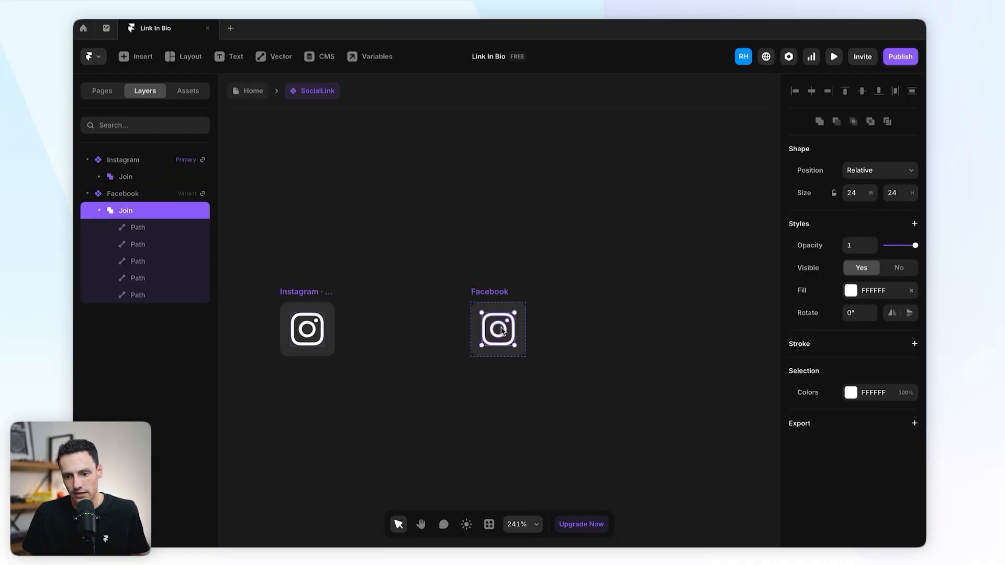
double_click(503, 331)
scroll(533, 275, left, 1)
click(534, 274)
scroll(502, 329, left, 1)
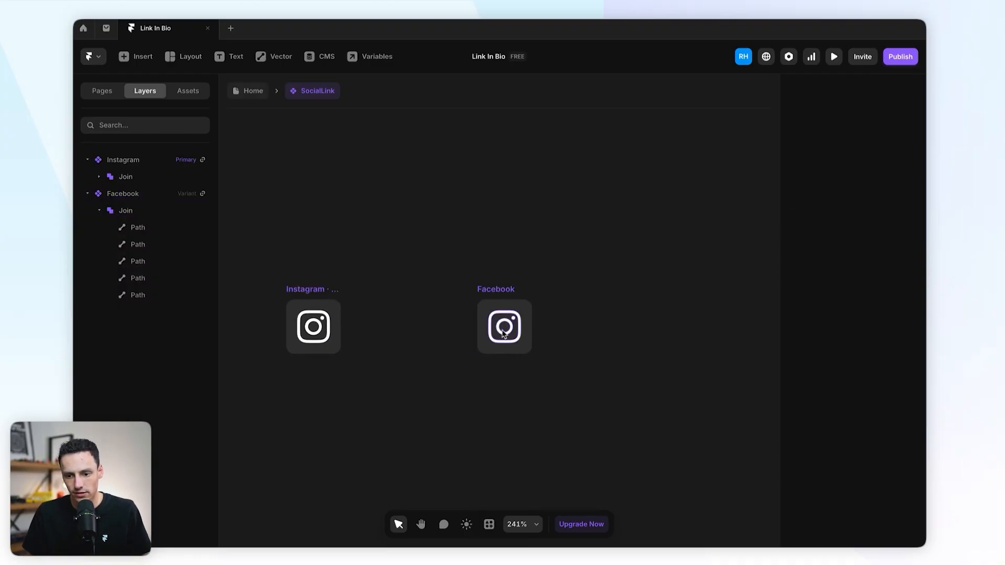
double_click(504, 332)
key(Delete)
click(489, 524)
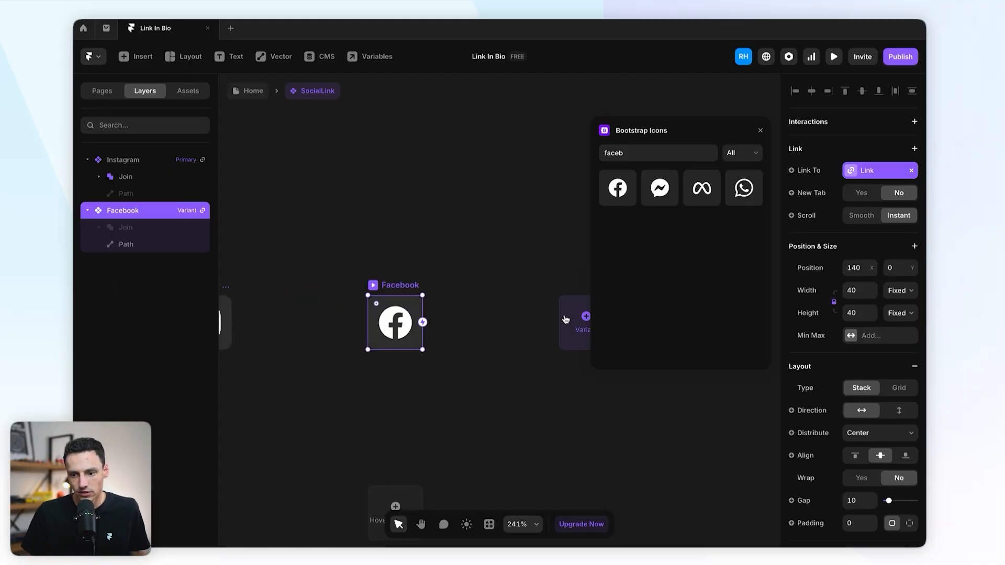
Step: Add a third SocialLink variant and name it Email
click(579, 321)
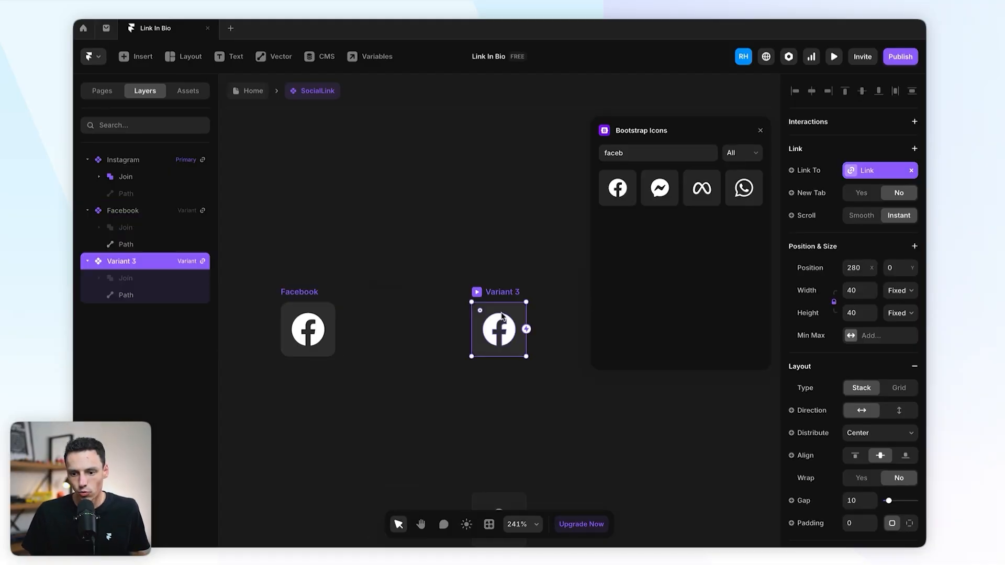
double_click(134, 262)
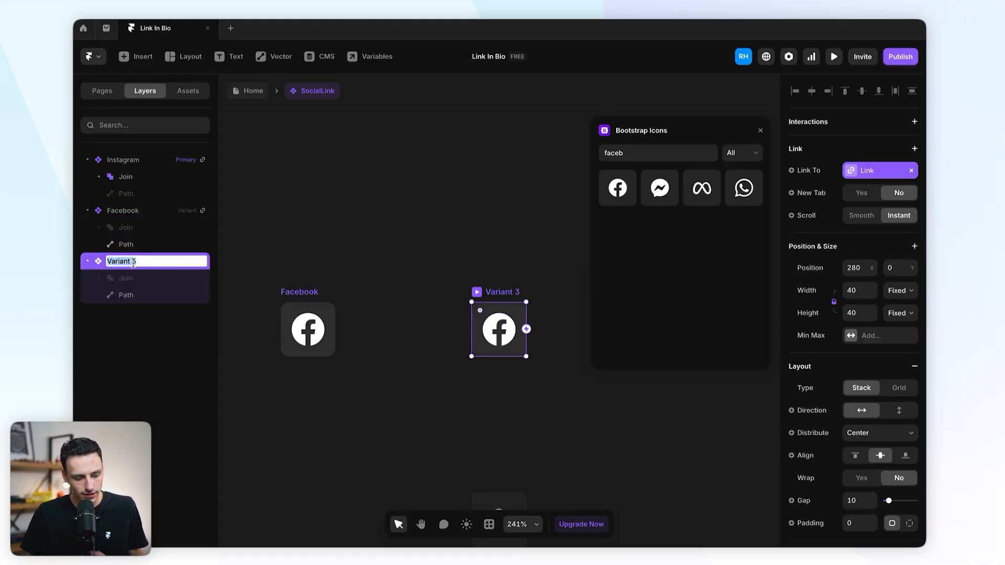
text(Email)
key(Return)
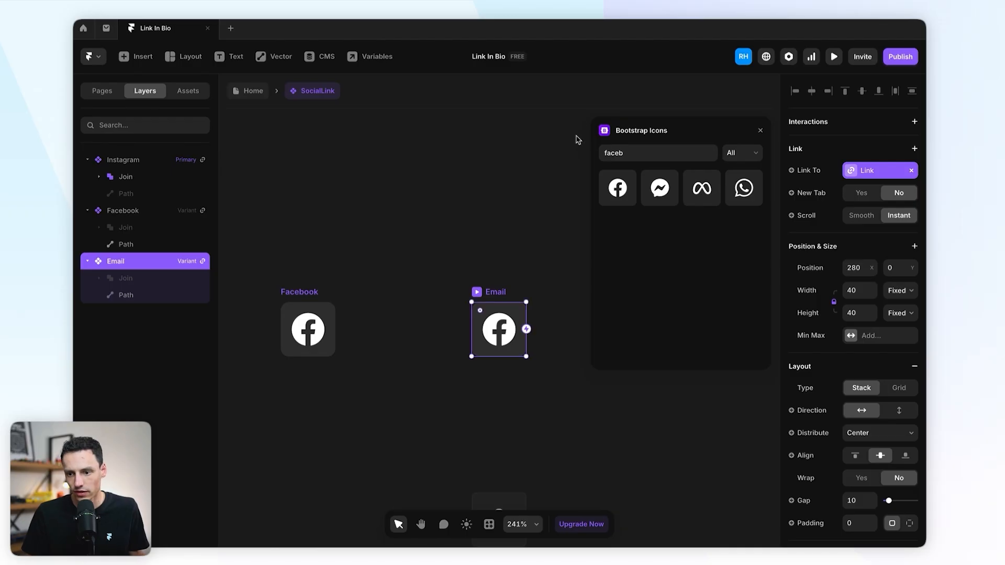
Step: Search Bootstrap Icons for 'email' and set the envelope to 24 wide with a white fill
double_click(624, 153)
text(email)
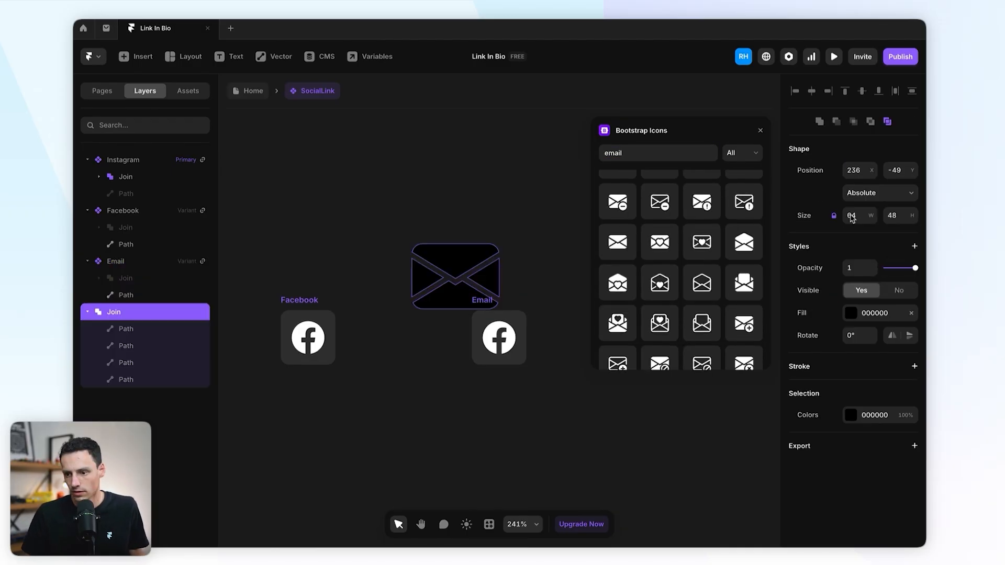
click(860, 215)
text(24)
key(Return)
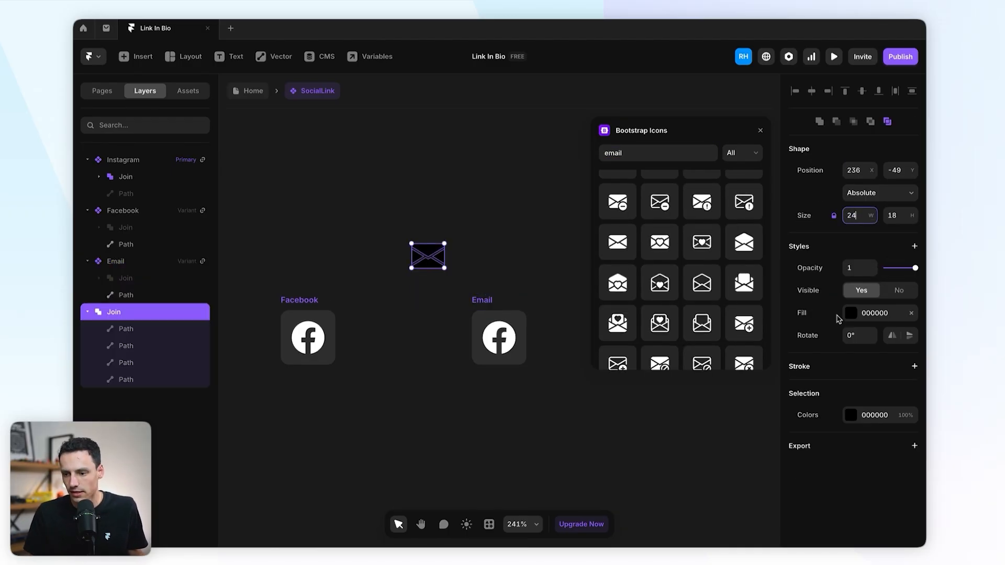
click(851, 313)
drag(701, 345, 631, 309)
click(400, 212)
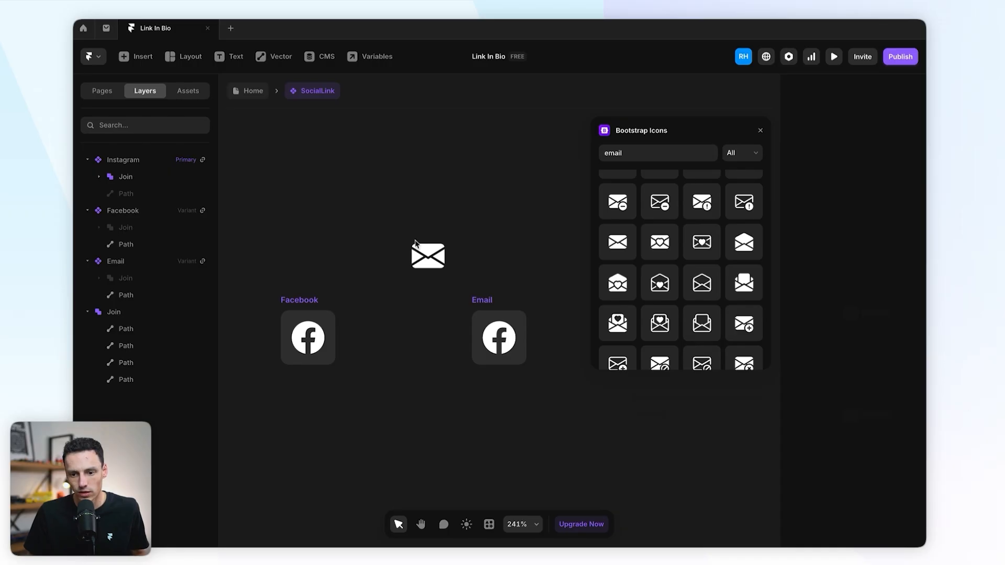
Step: Move the envelope into the Email variant, delete the leftover Facebook logo, and close Bootstrap Icons
drag(421, 257, 492, 348)
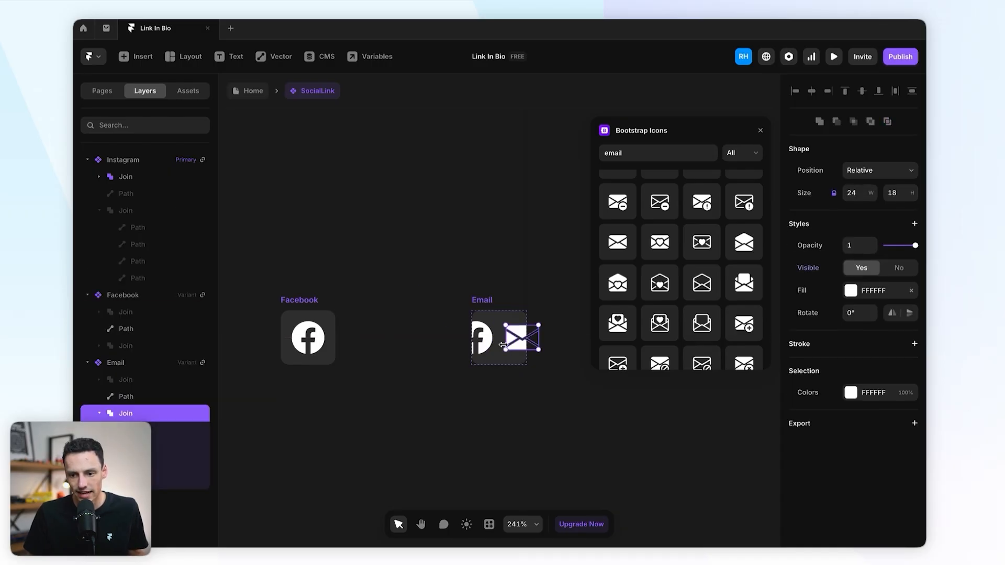
click(486, 347)
key(Delete)
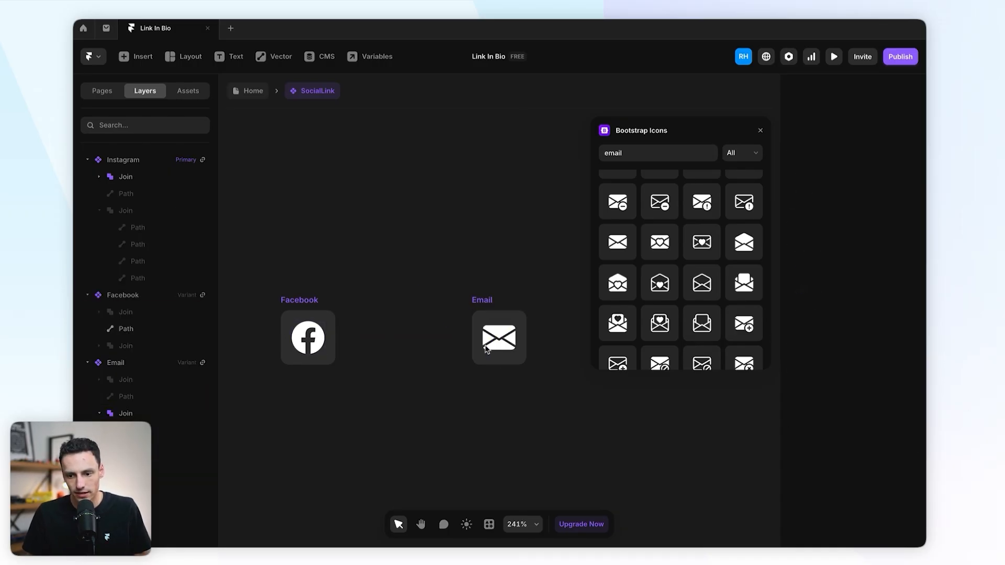
scroll(354, 304, left, 5)
scroll(353, 304, down, 4)
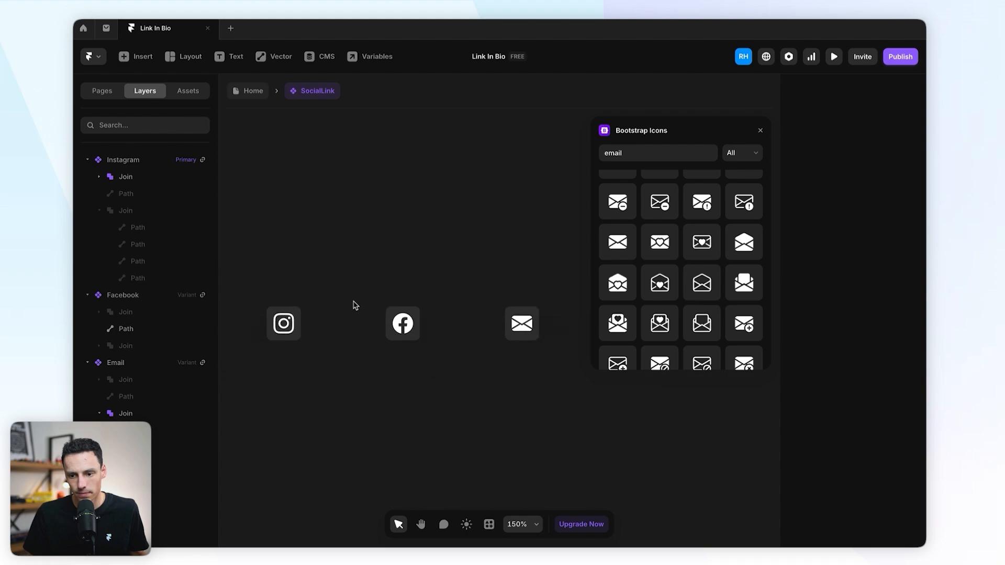
click(762, 130)
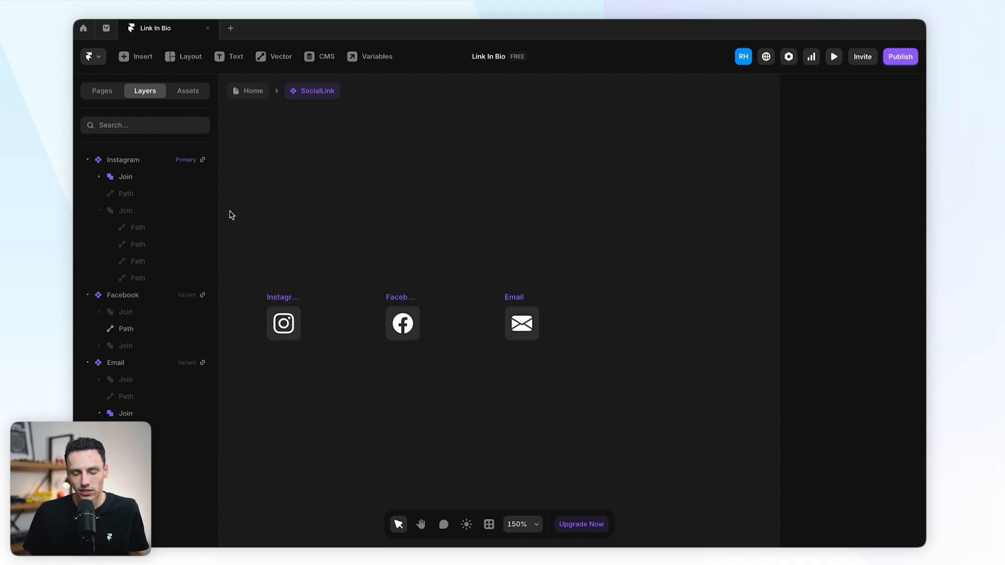
drag(230, 211, 611, 387)
click(572, 373)
click(284, 298)
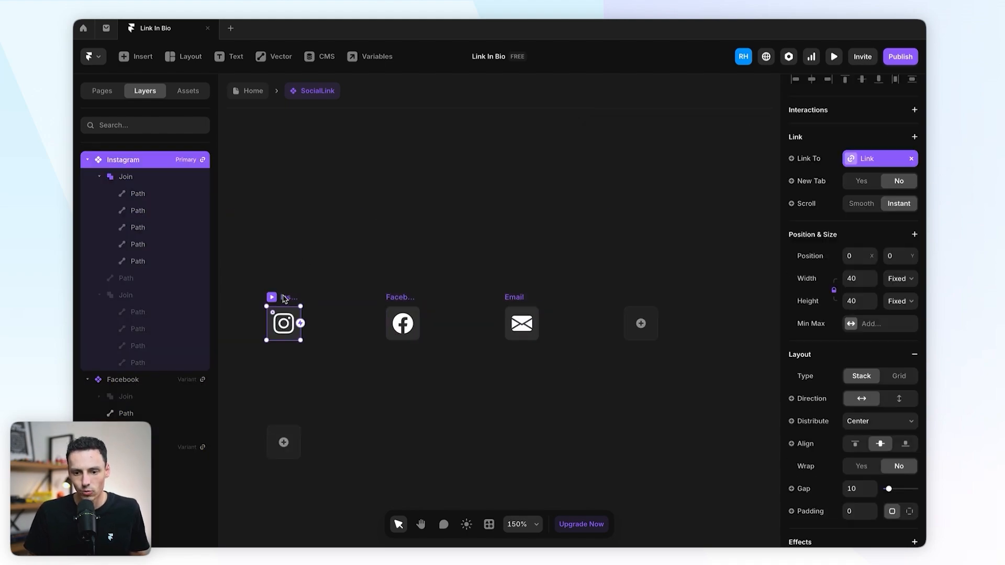
click(391, 297)
click(517, 299)
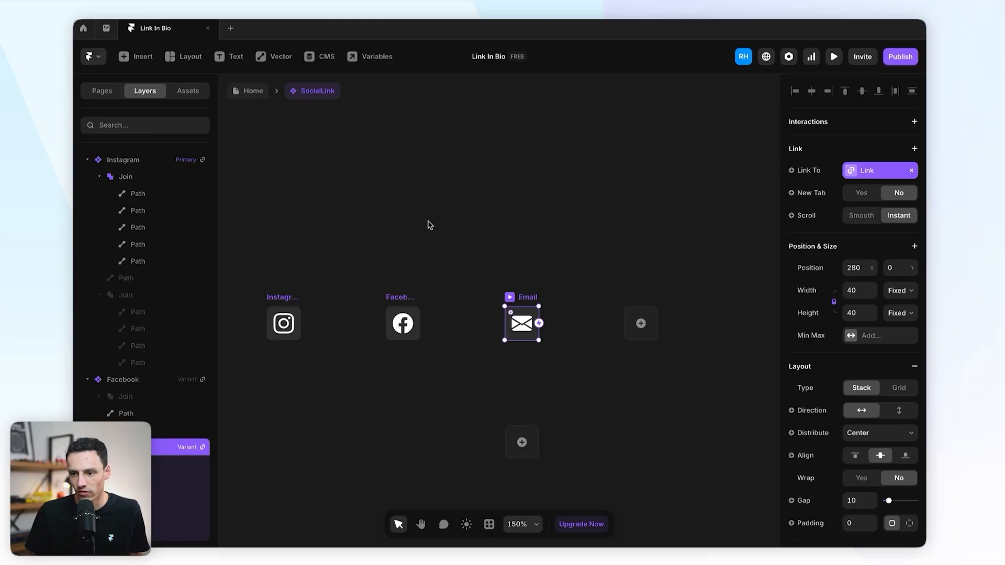
click(249, 90)
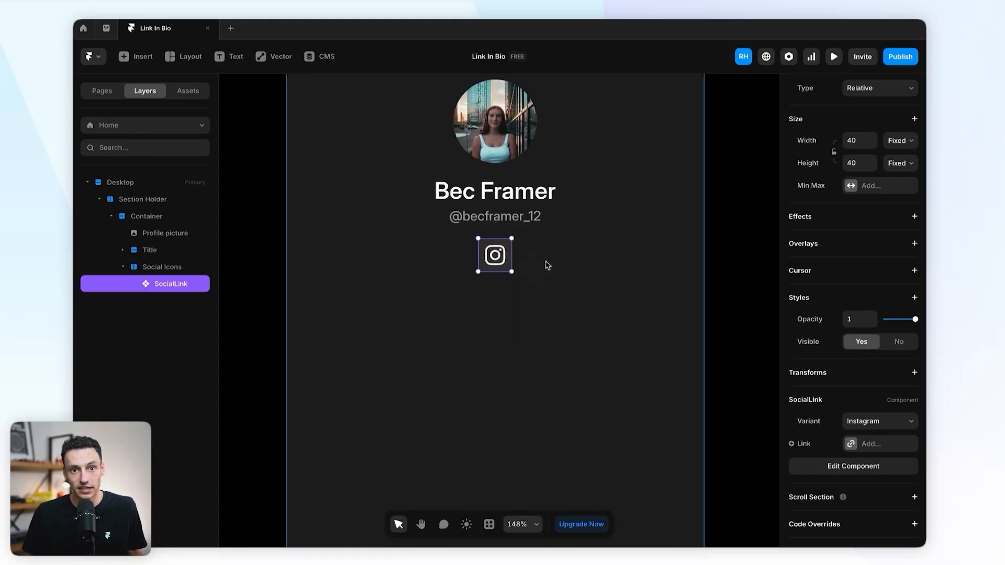
scroll(546, 265, up, 1)
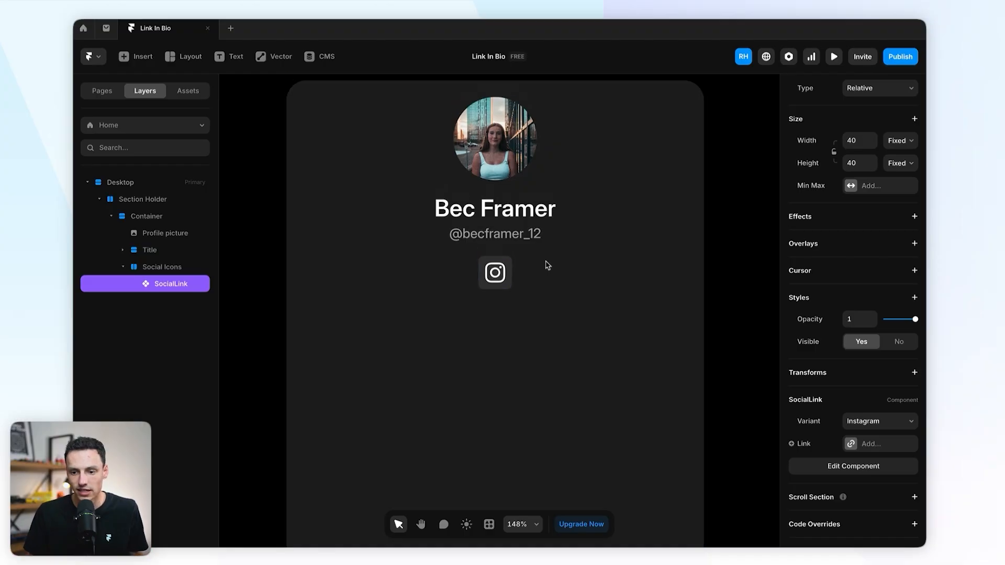
double_click(497, 284)
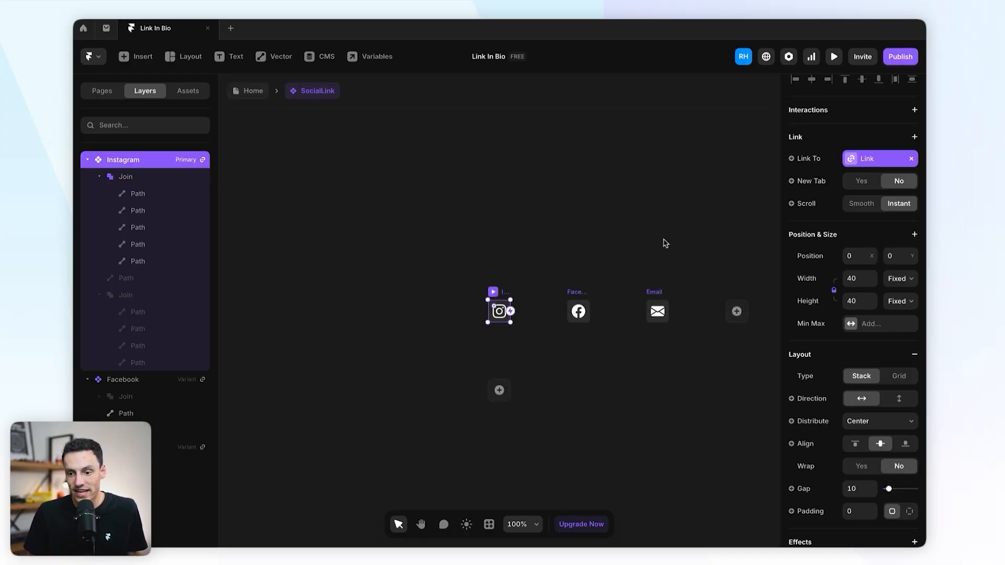
Step: Set the icon's corner radius to 999 and return to the Home page
scroll(841, 478, down, 5)
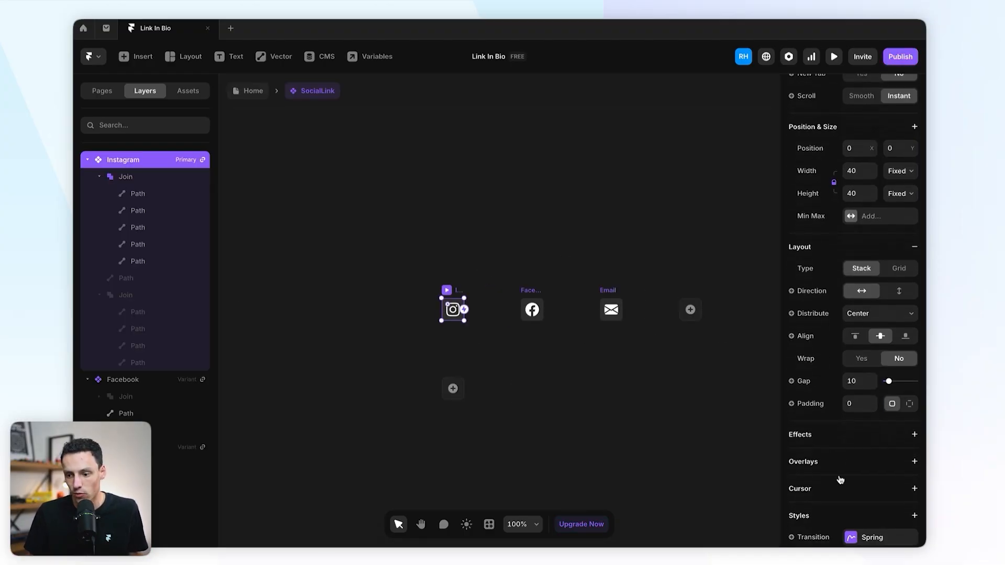
scroll(840, 479, down, 1)
click(860, 462)
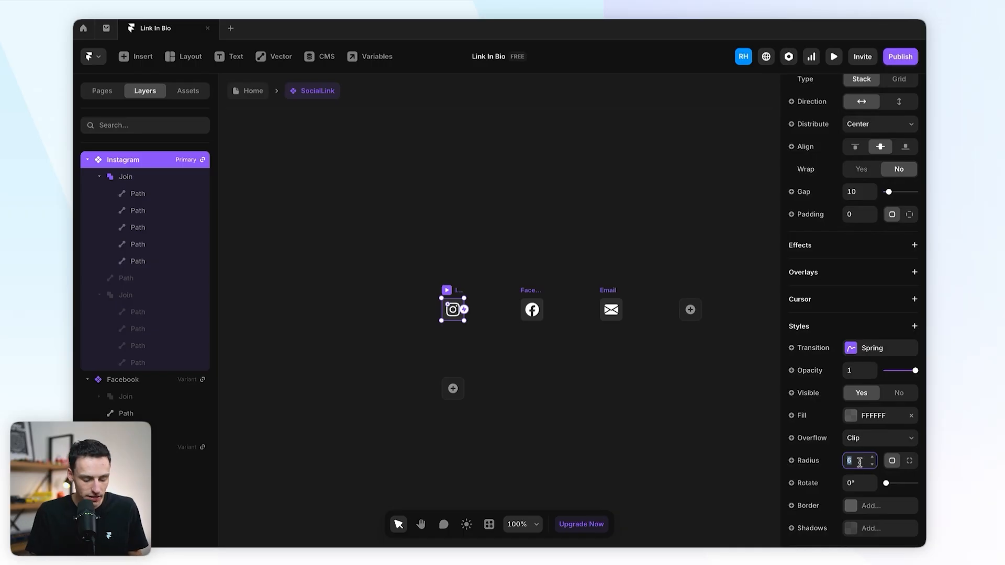
text(999)
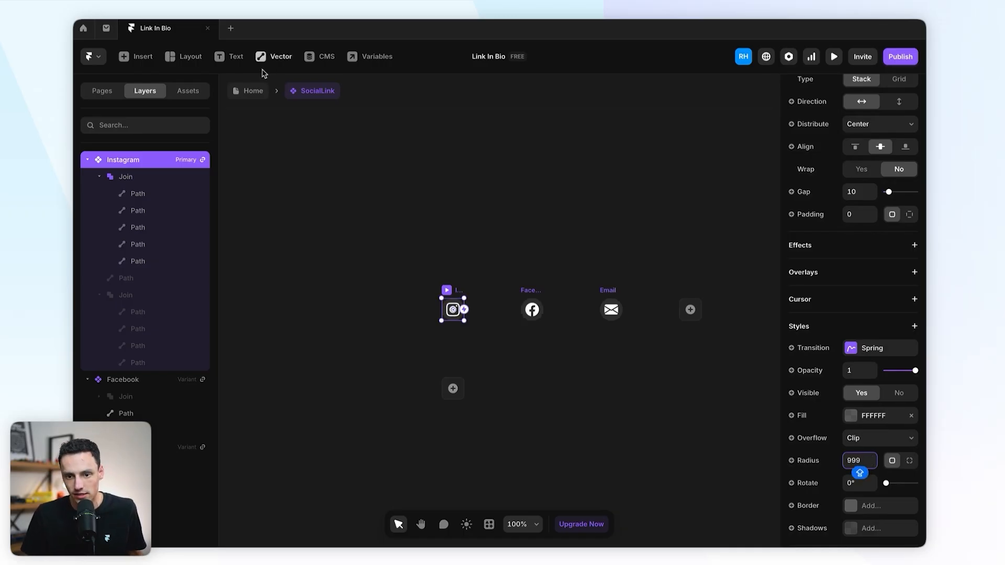
click(254, 90)
Step: Reopen the SocialLink component and undo the 999 corner radius
click(752, 295)
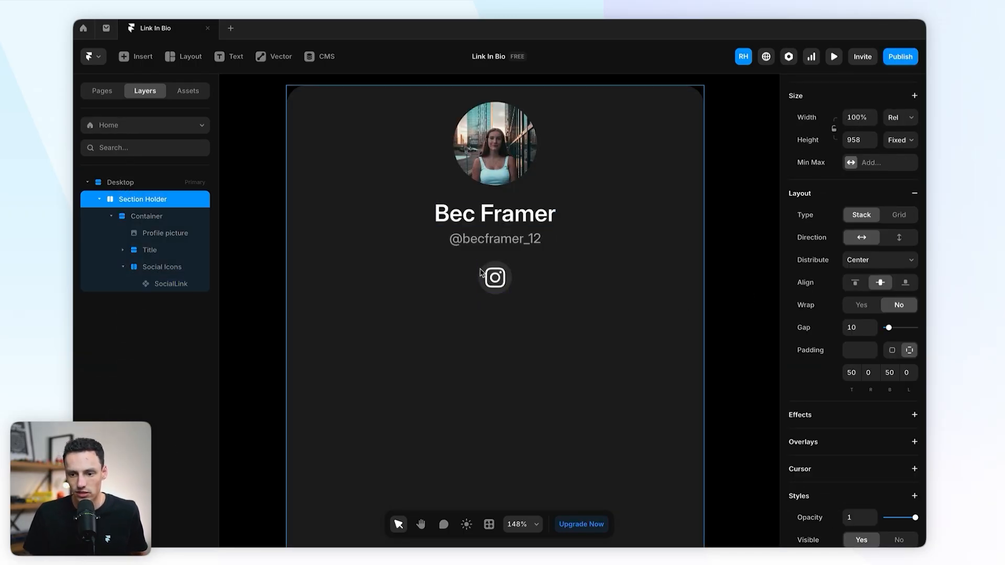
double_click(496, 277)
key(ctrl+z)
click(539, 240)
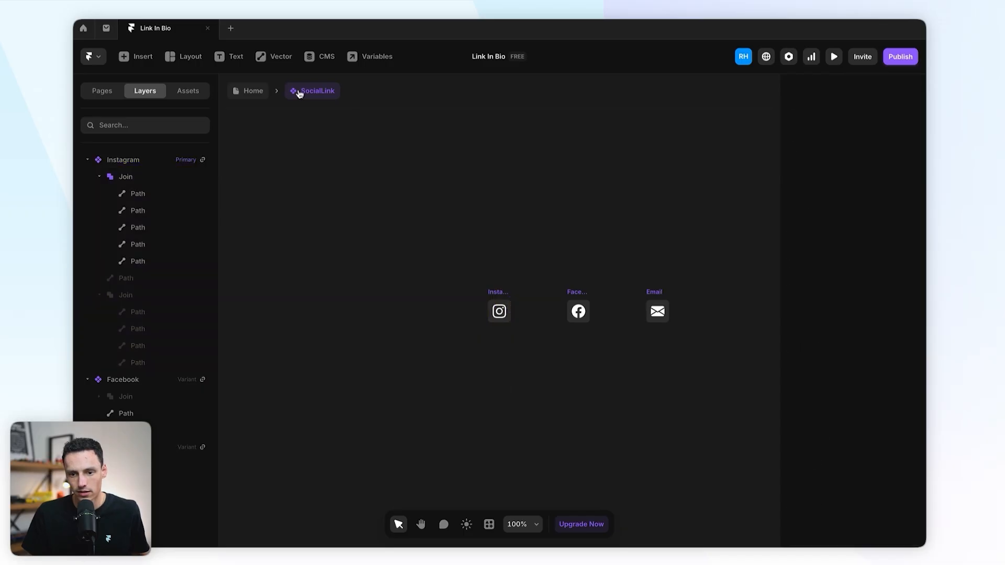
Step: Give the Instagram variant a Hover state with its fill at 15% opacity
scroll(554, 333, up, 5)
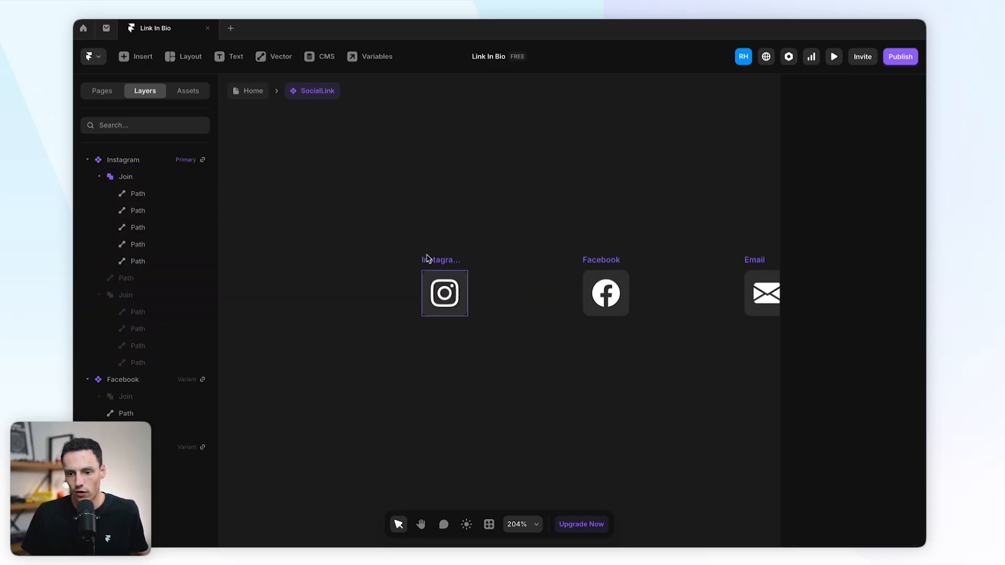
click(426, 258)
click(385, 427)
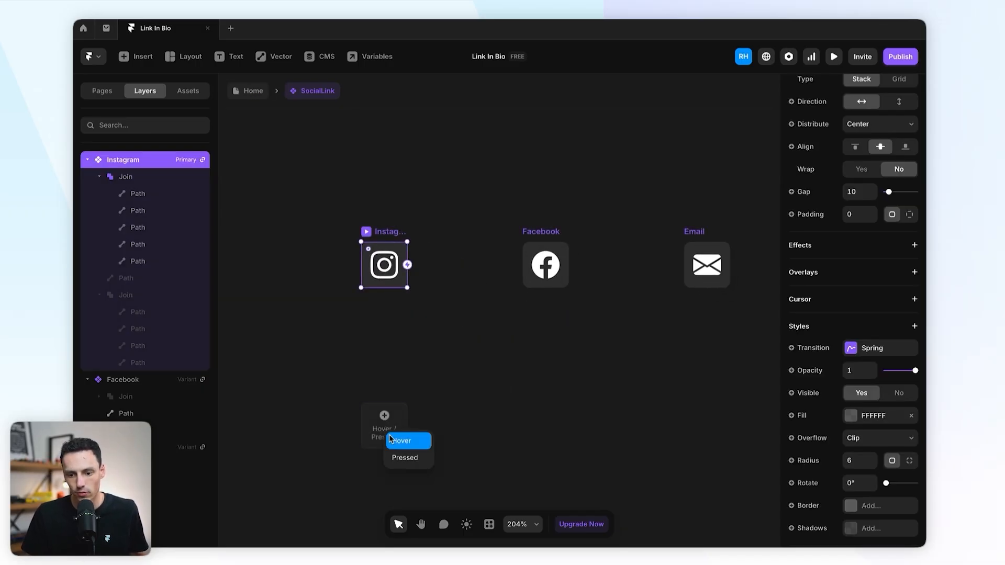
click(393, 441)
scroll(882, 419, down, 8)
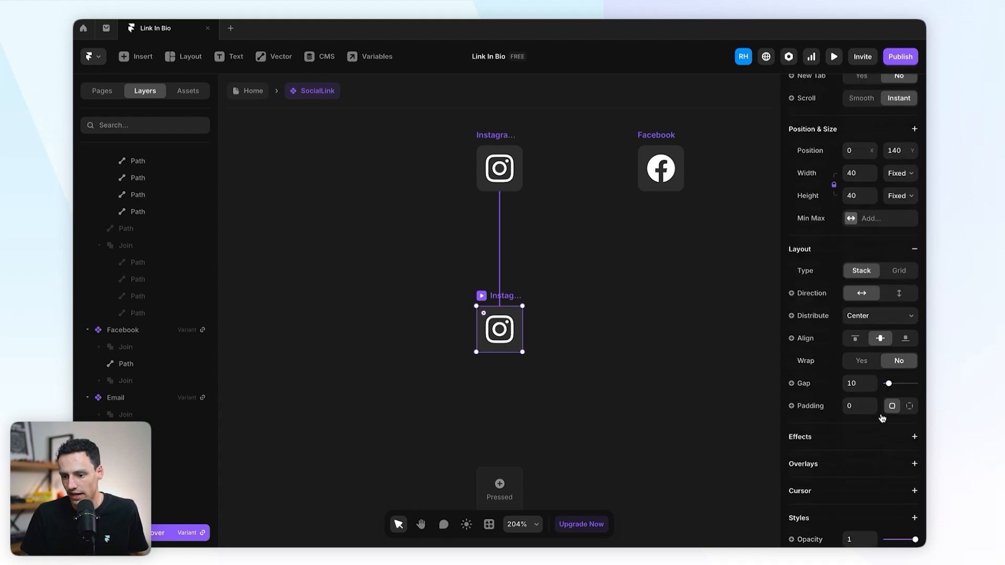
click(854, 462)
click(720, 414)
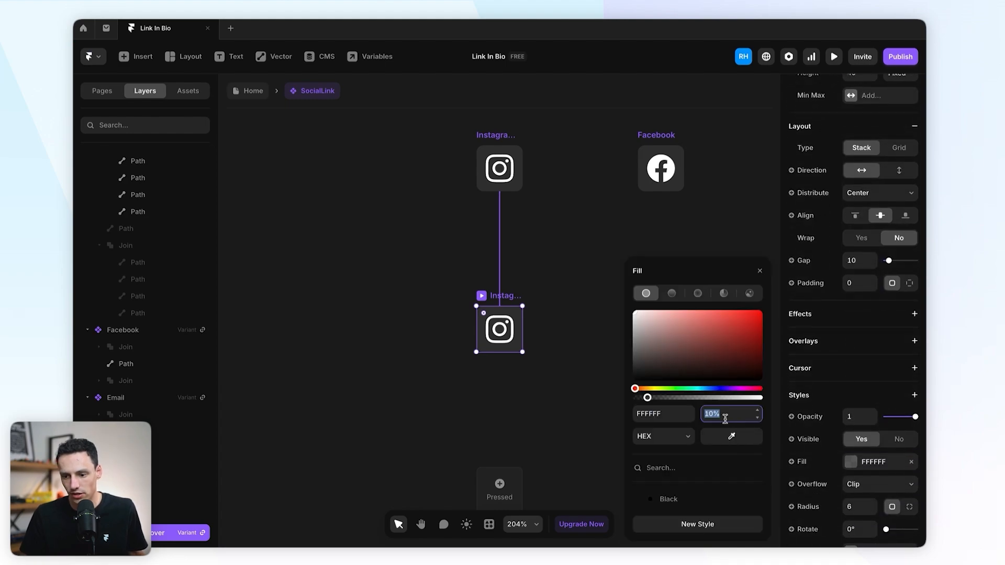
text(15)
key(Return)
Step: Give the Facebook variant a Hover state with its fill at 10% opacity
scroll(627, 231, right, 5)
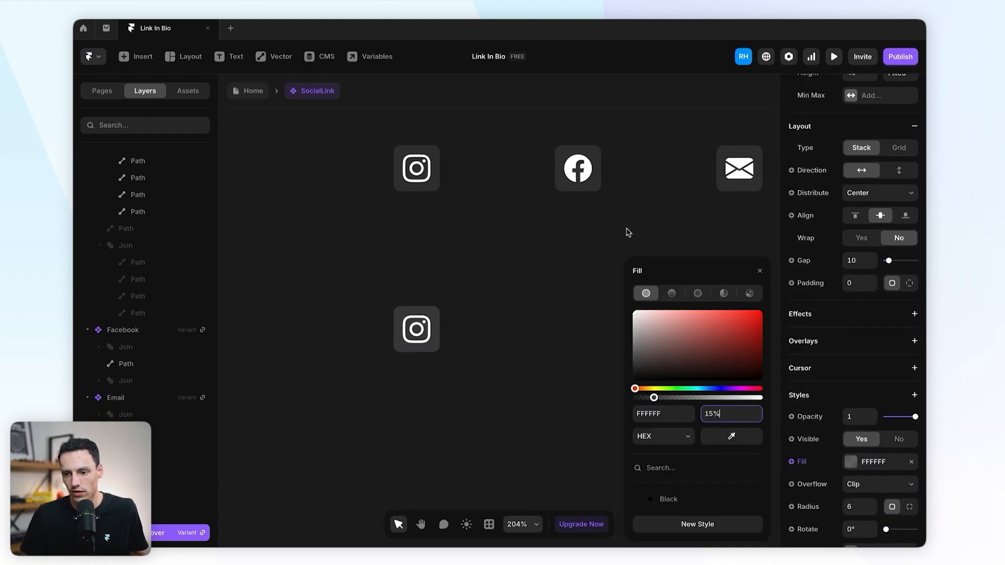
click(476, 134)
click(487, 317)
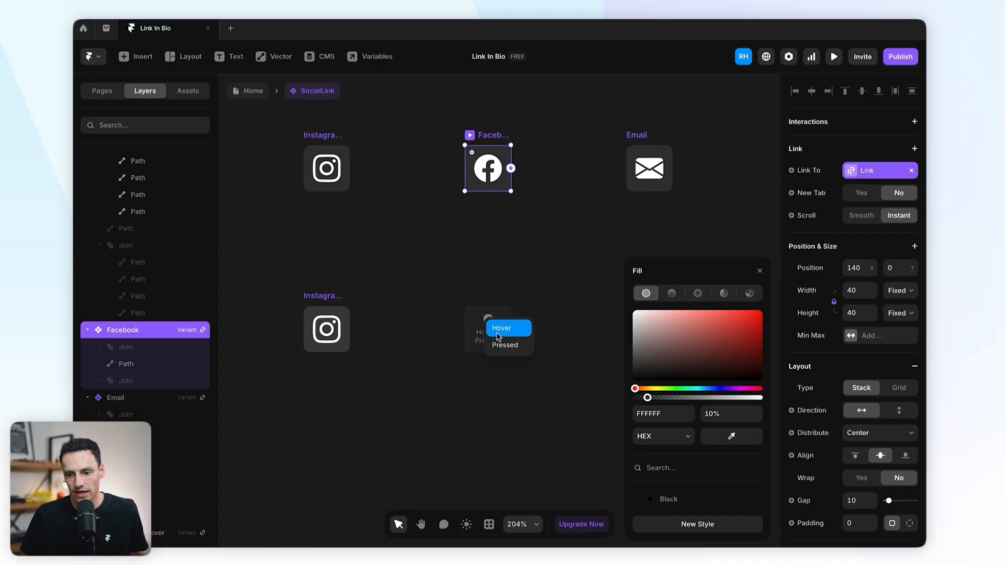
click(511, 327)
click(728, 414)
text(10)
key(Return)
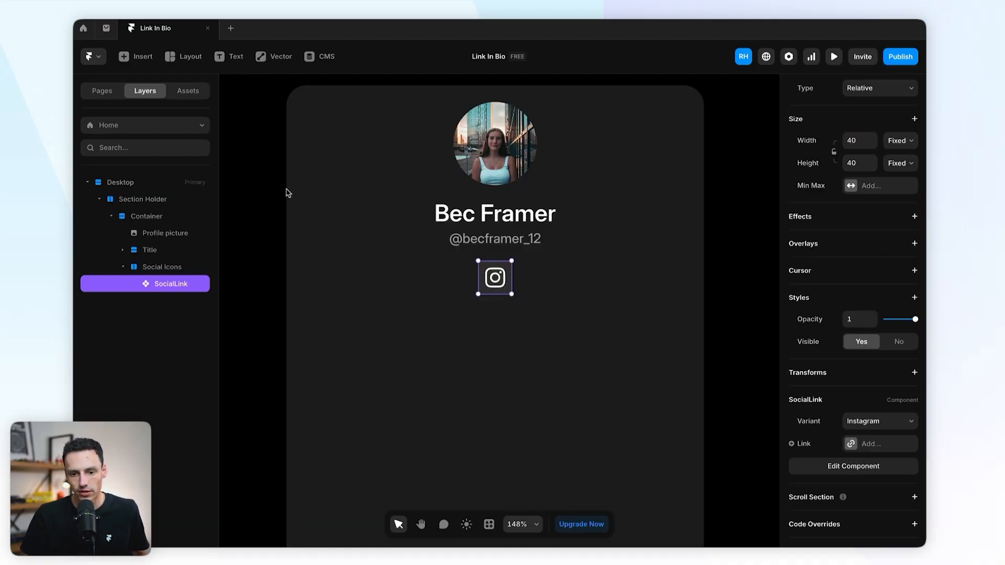
Step: Duplicate the Instagram link and switch the copies to the Facebook and Email variants
key(ctrl+d)
key(ctrl+d)
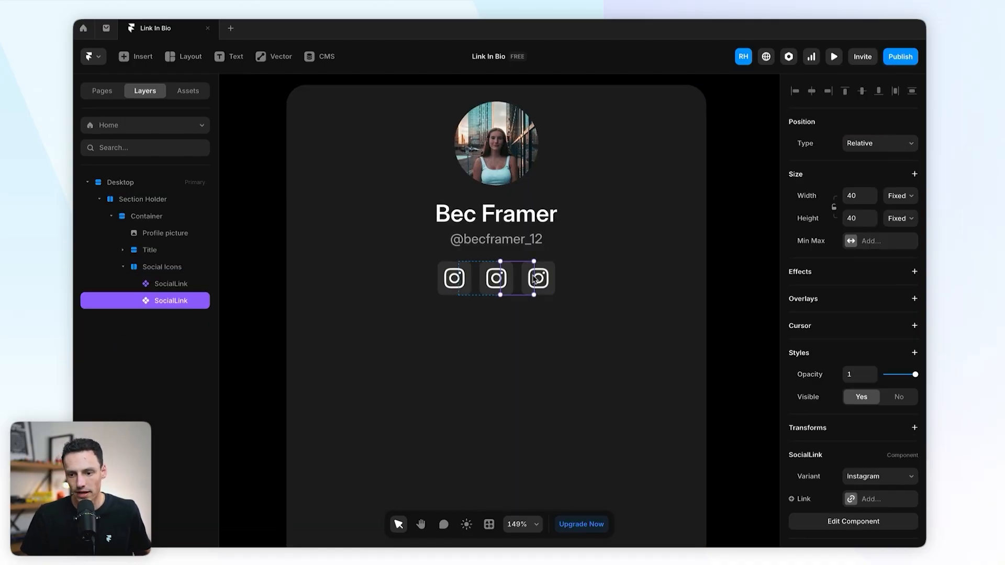
click(495, 278)
click(873, 476)
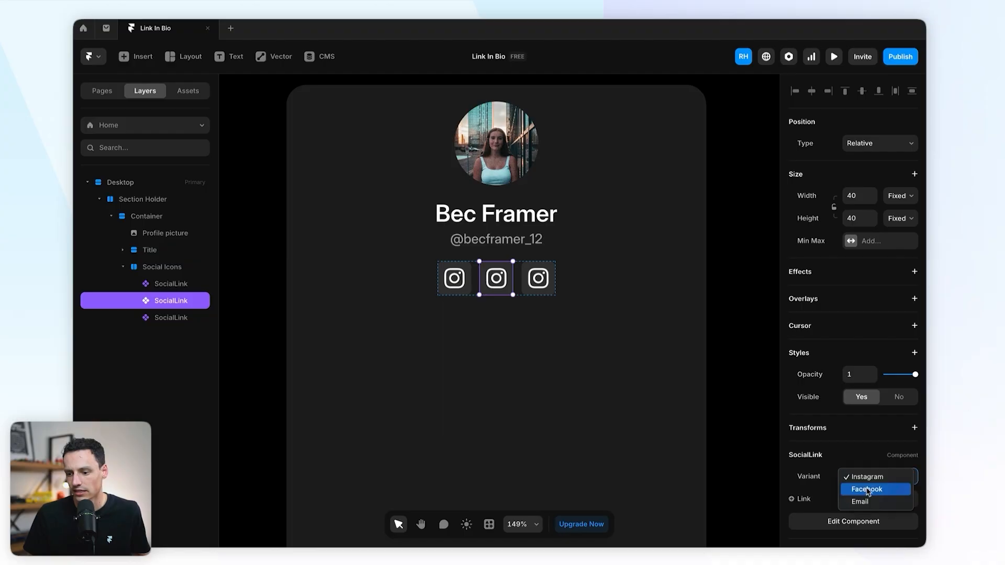
click(870, 488)
key(Tab)
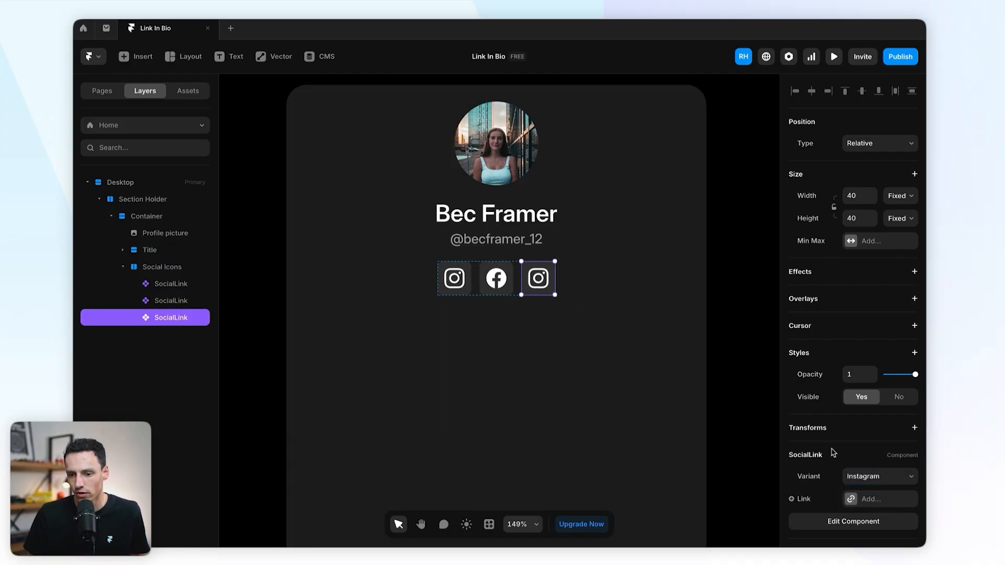
click(893, 478)
click(864, 503)
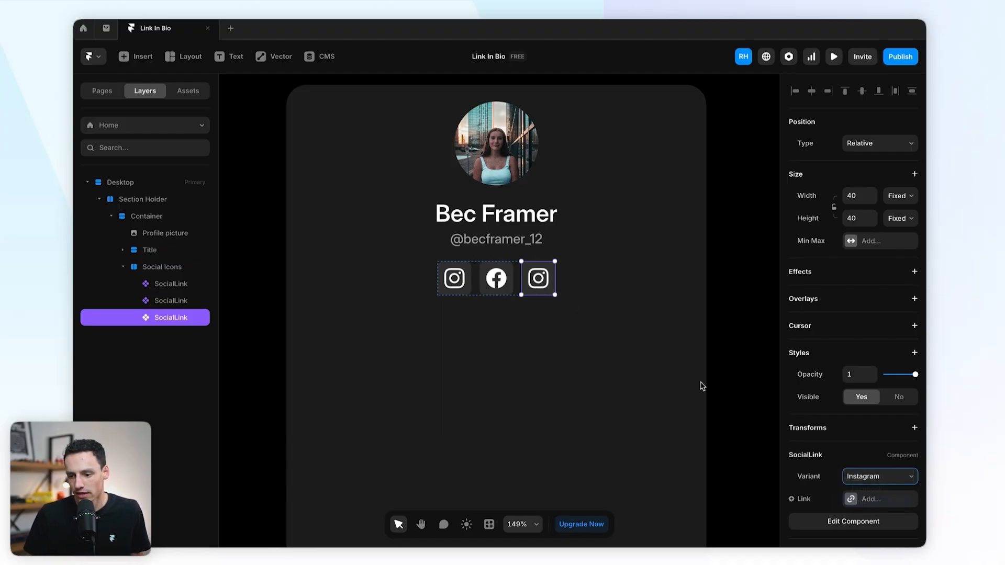
Step: Link the Instagram icon to instagram.com
click(459, 278)
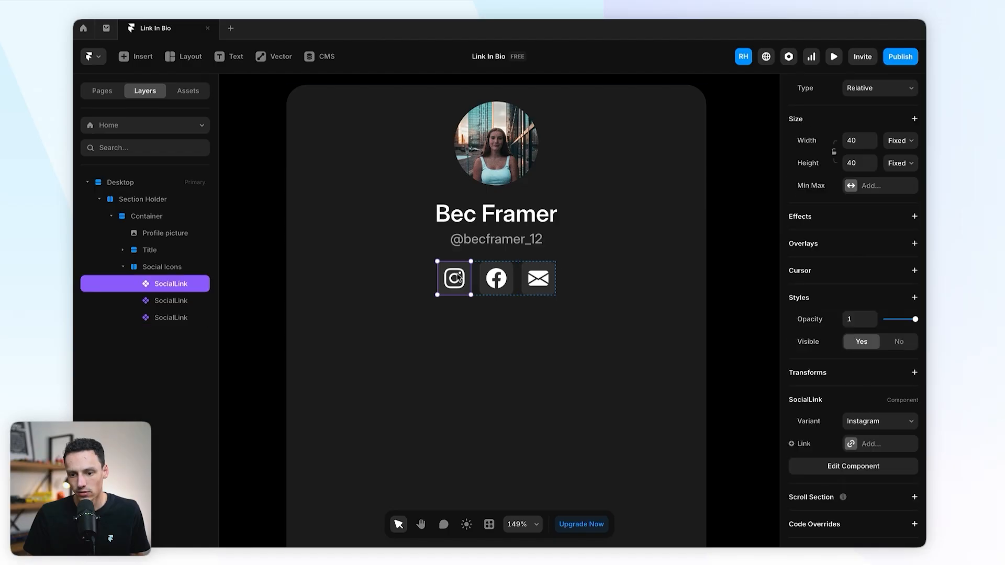
click(850, 445)
click(708, 470)
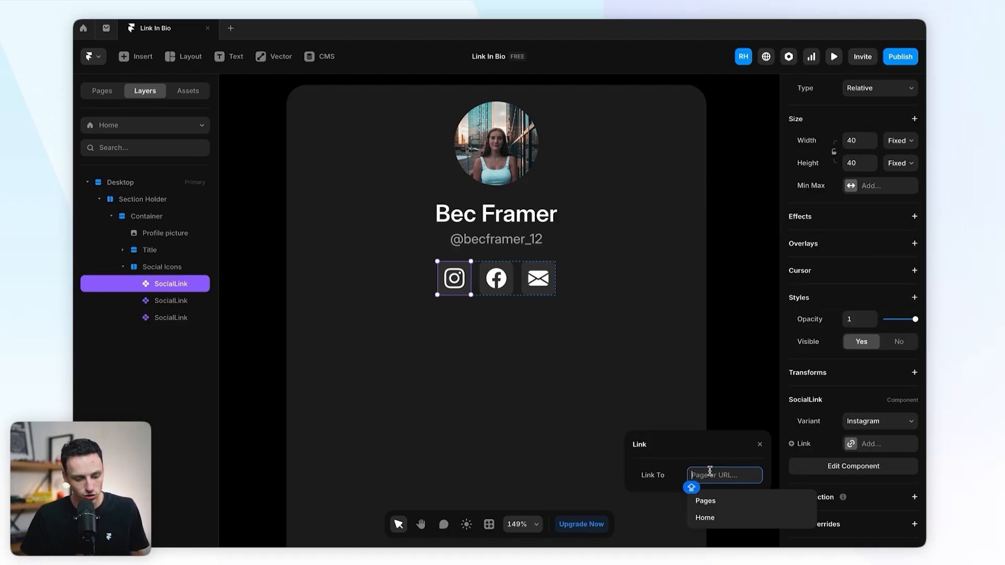
text(INST)
key(BackSpace)
key(BackSpace)
key(BackSpace)
key(BackSpace)
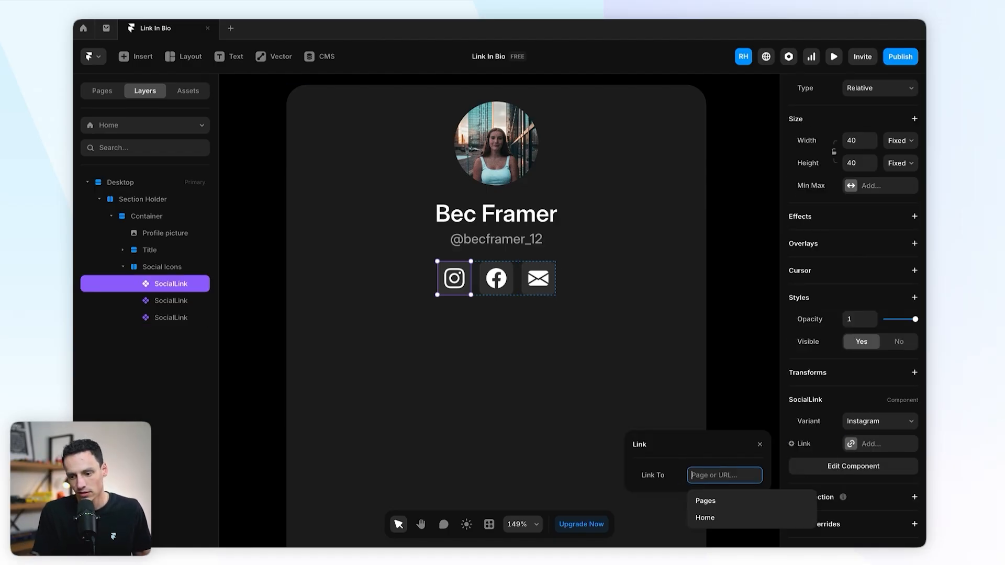
text(instagram.com)
key(Return)
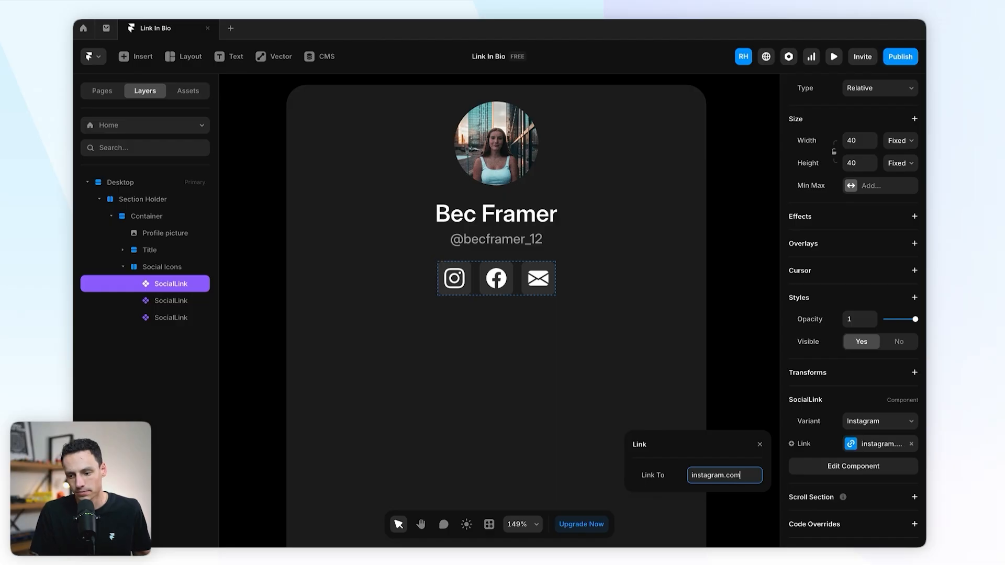
Step: Link the Facebook icon to facebook.com
click(496, 278)
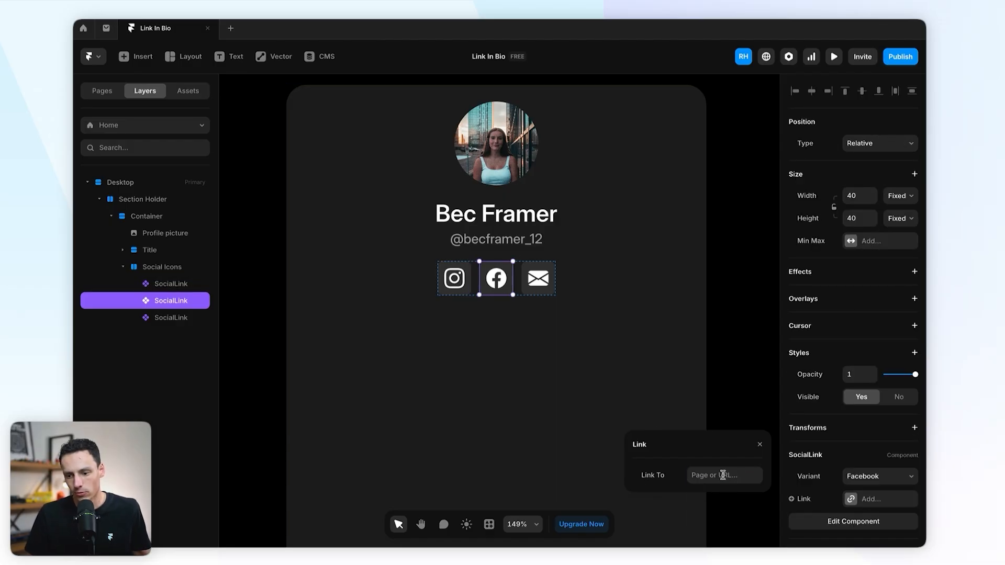
click(723, 475)
text(facebook.com)
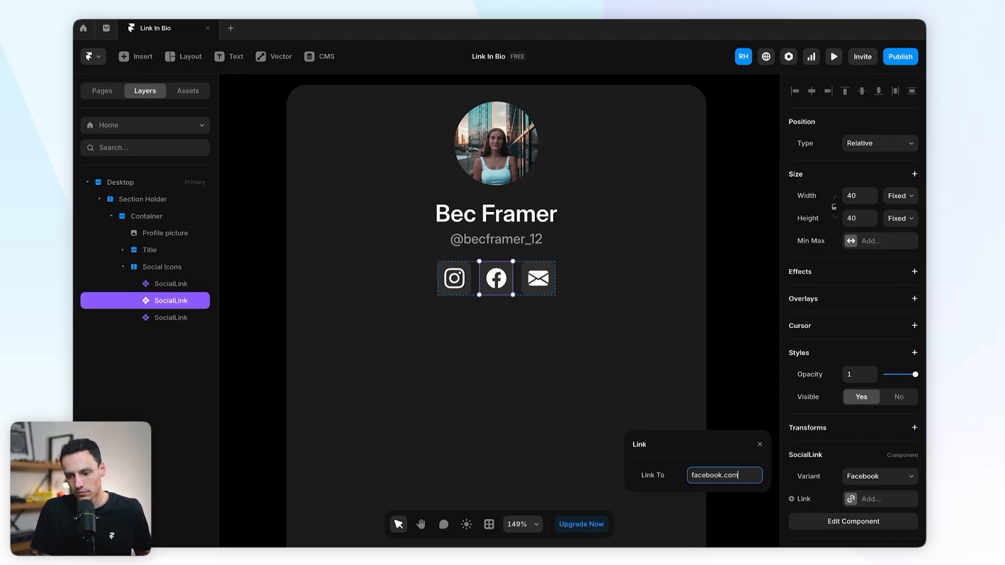
key(Return)
Step: Link the Email icon to a mailto: address with the creator's e-mail
click(551, 287)
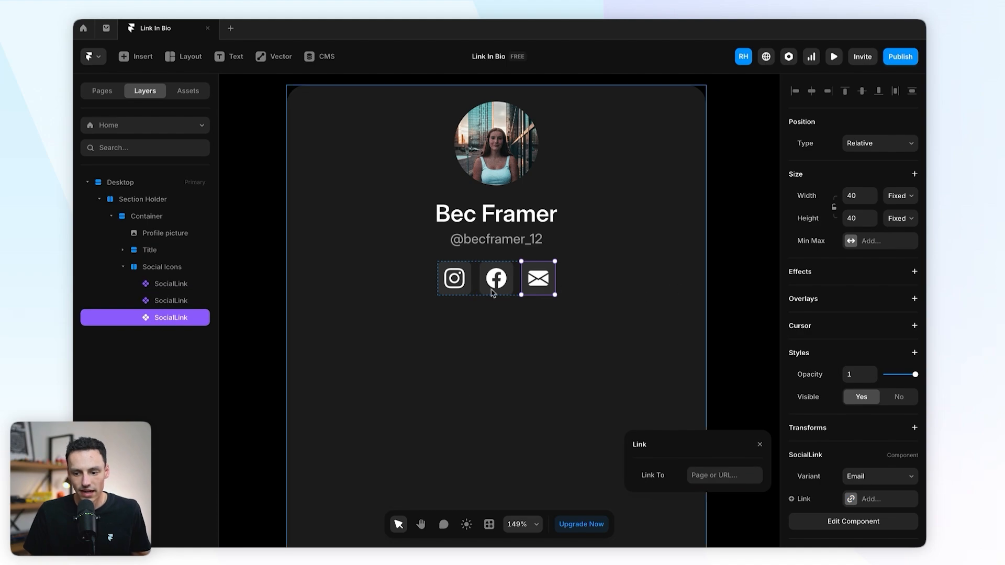
click(707, 476)
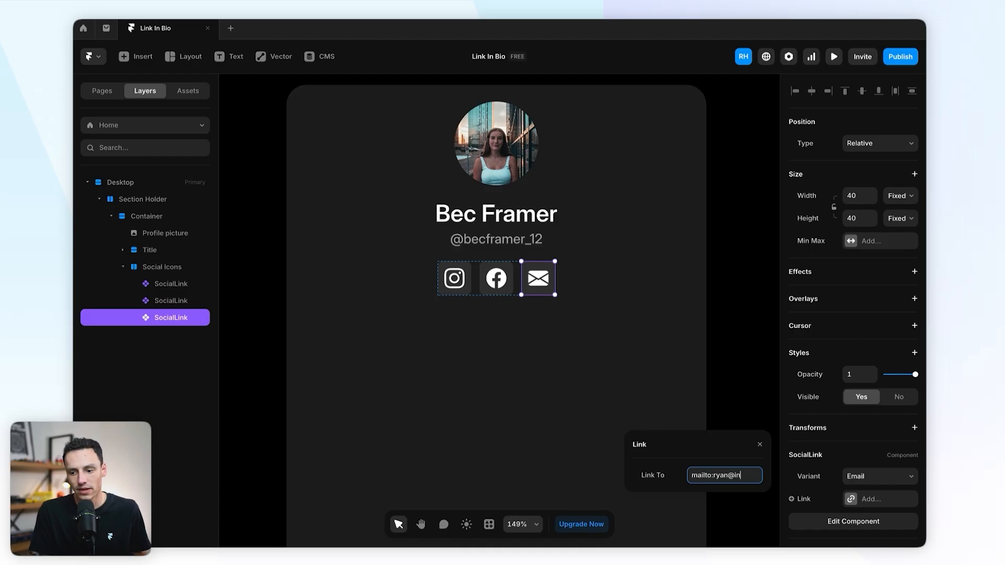
key(Return)
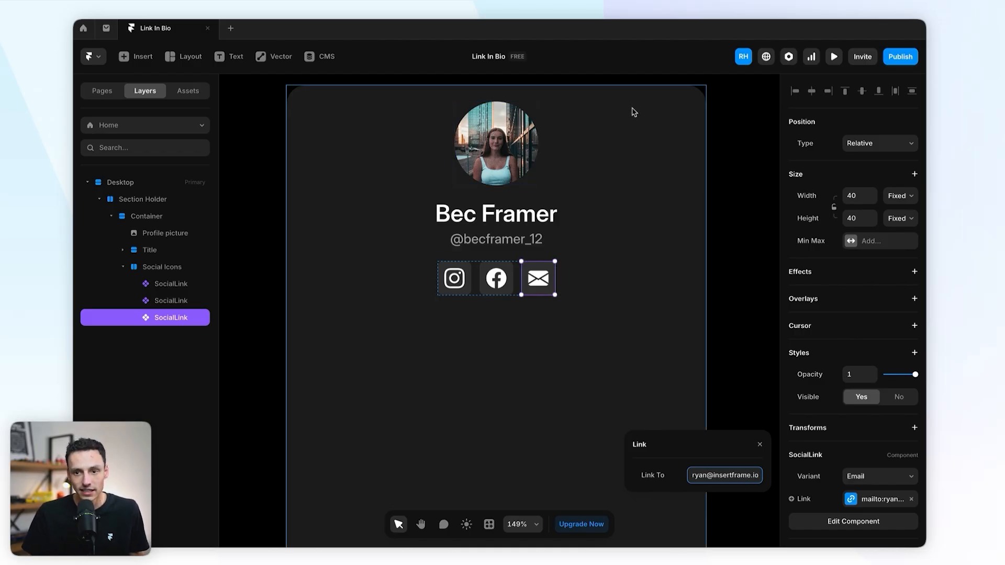
click(730, 145)
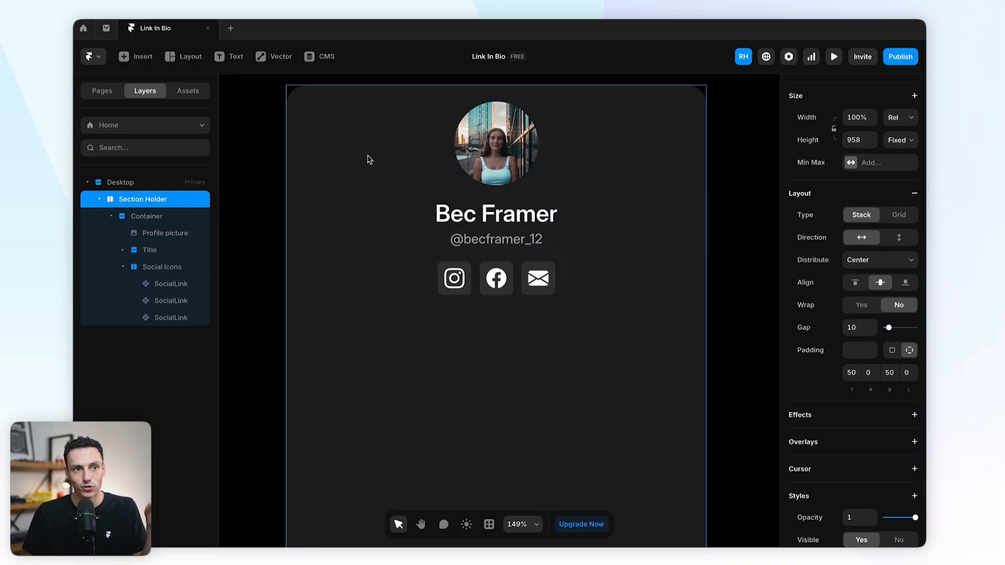
key(super+p)
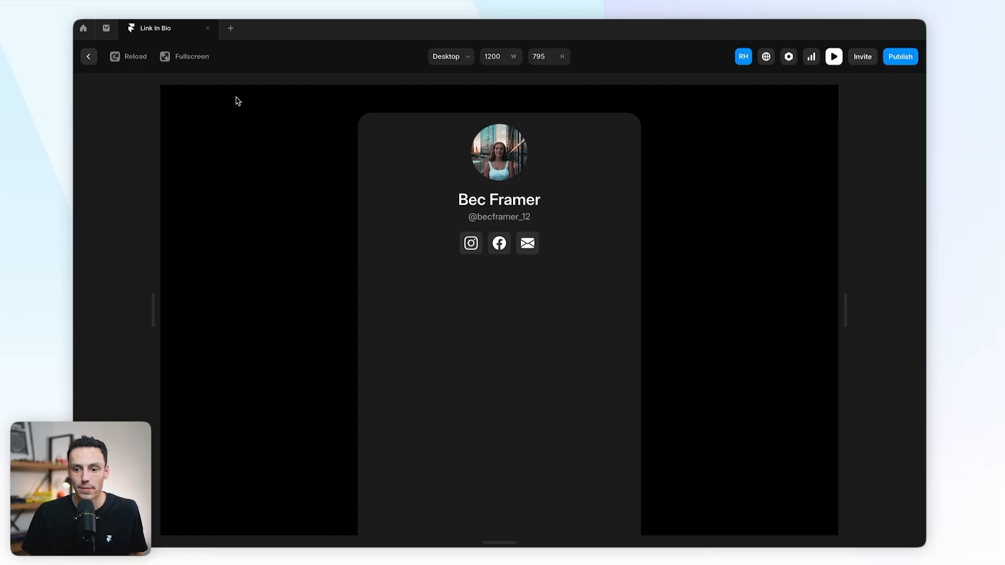
click(88, 57)
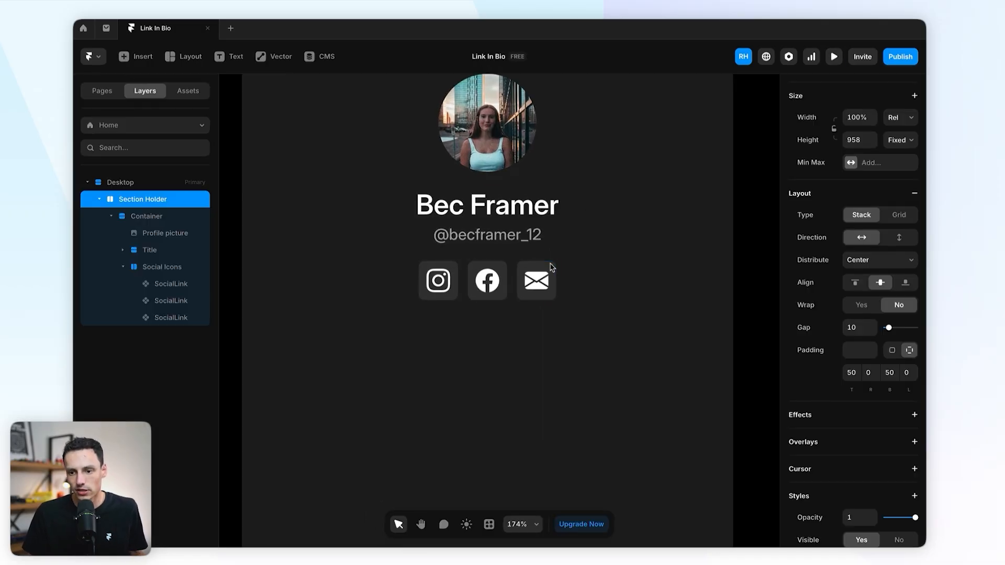
scroll(551, 267, down, 5)
scroll(551, 267, down, 2)
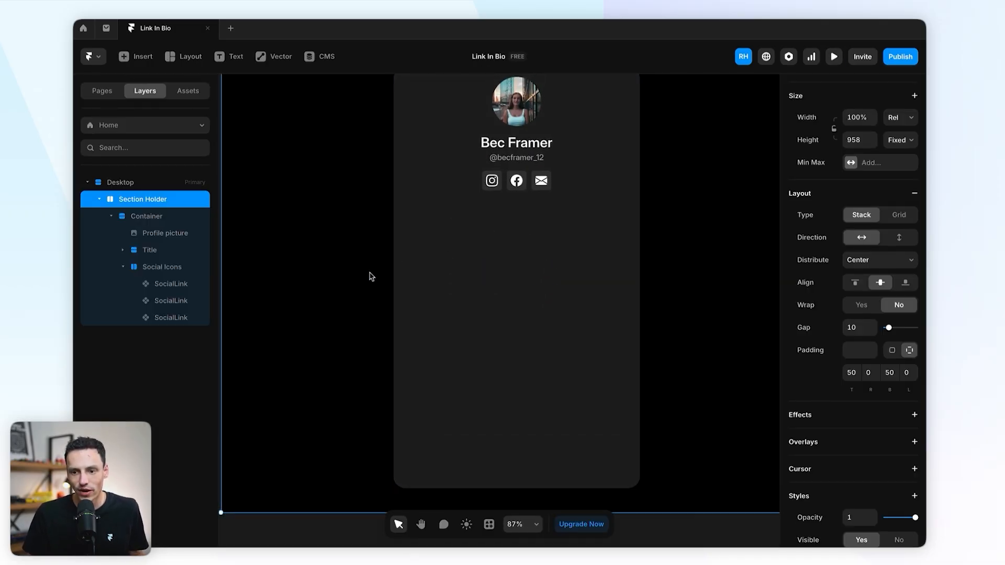
scroll(606, 280, up, 3)
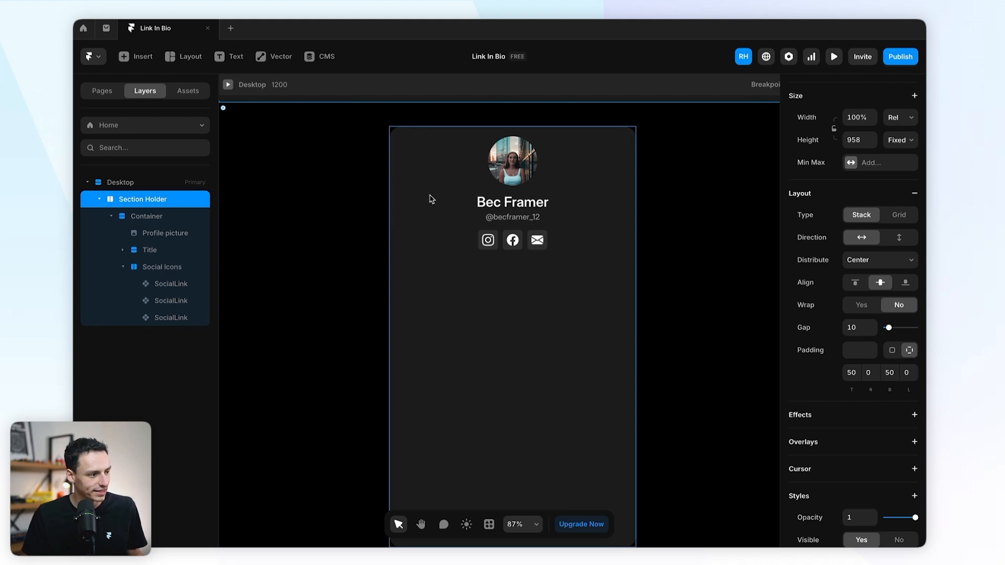
Step: Draw a new frame below the social icons and make it 100% wide
scroll(574, 334, down, 1)
click(467, 288)
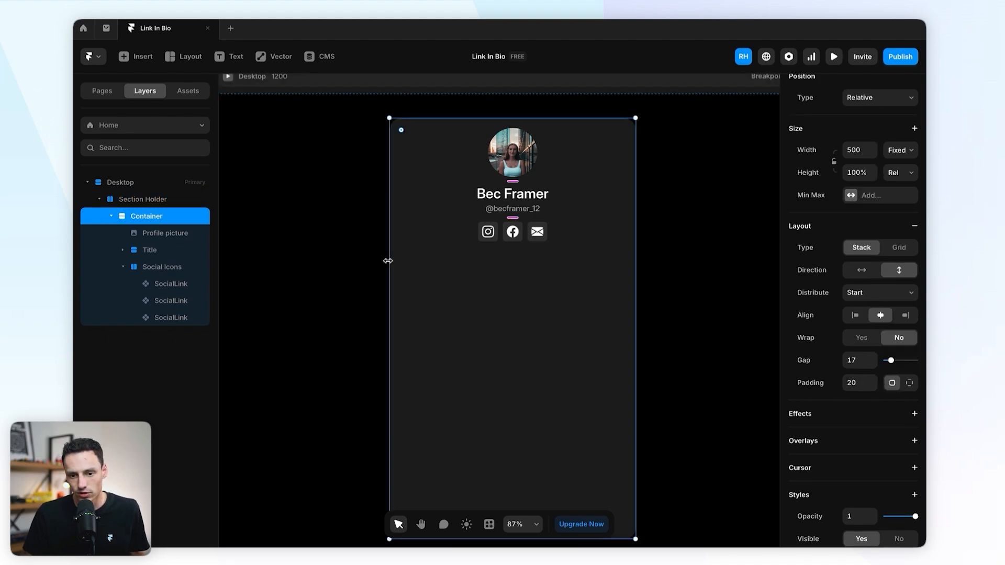
click(123, 267)
key(f)
drag(411, 260, 610, 340)
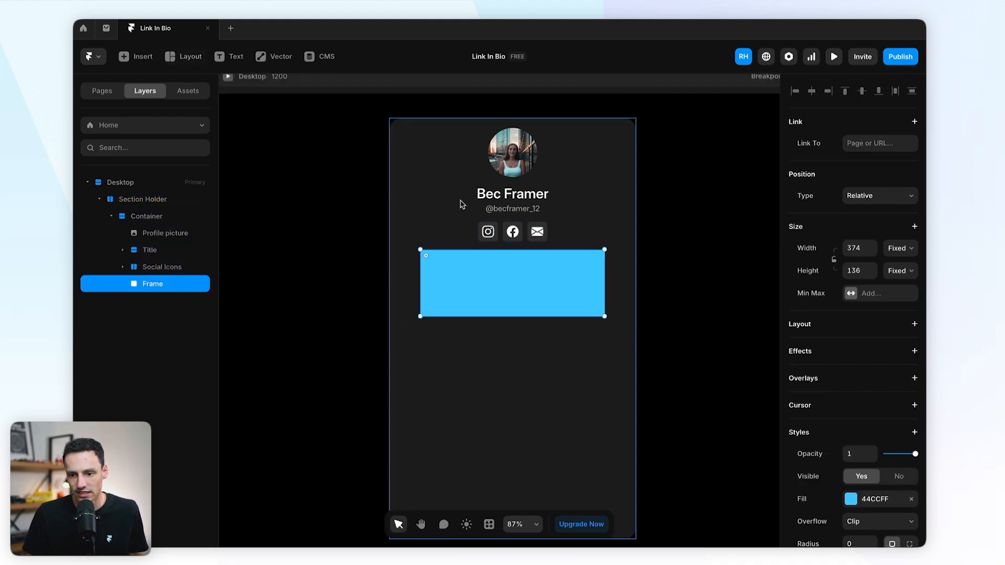
click(859, 248)
text(100)
key(Return)
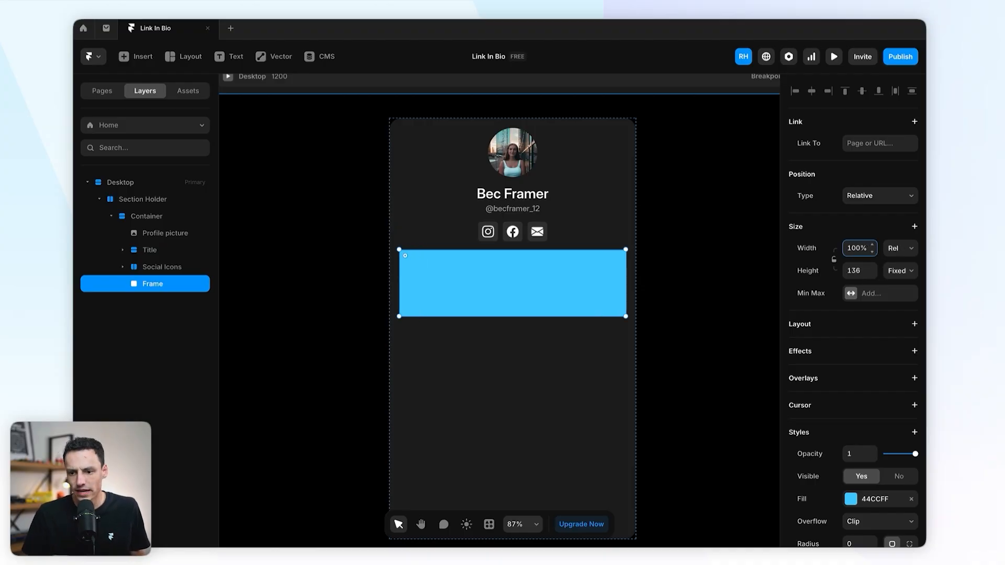
Step: Give the block a 12 px corner radius and a white fill at 10% opacity
click(601, 342)
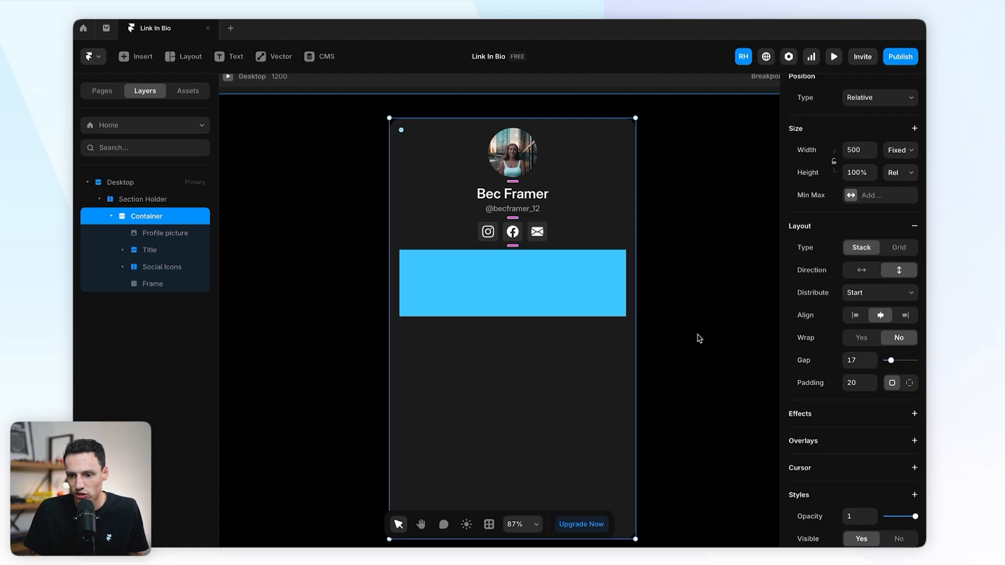
click(581, 292)
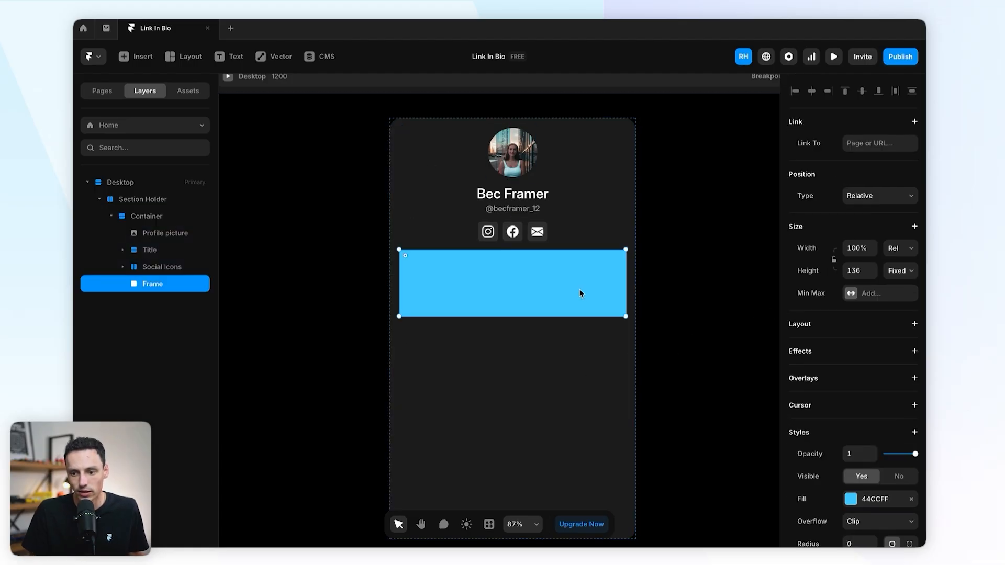
click(855, 479)
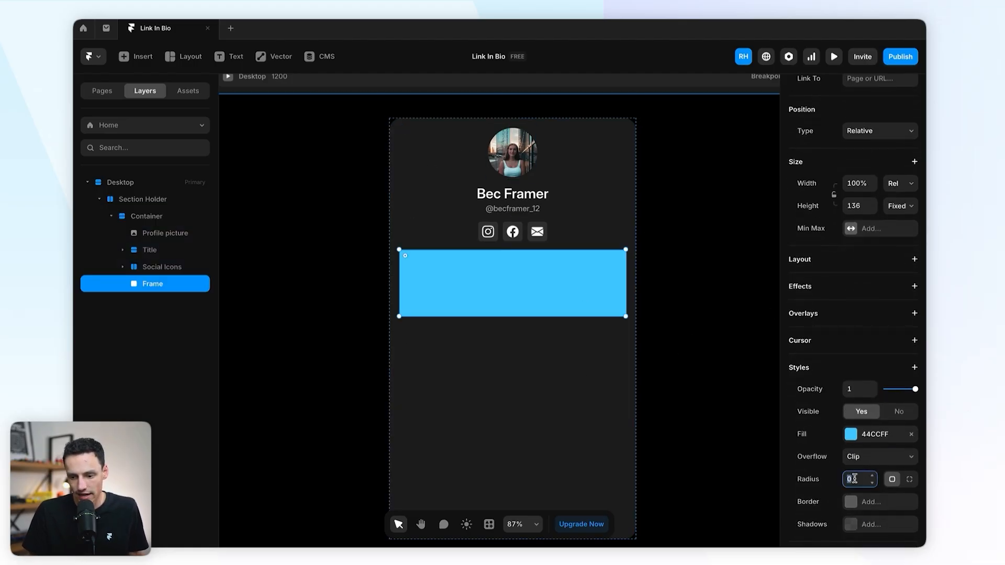
text(12)
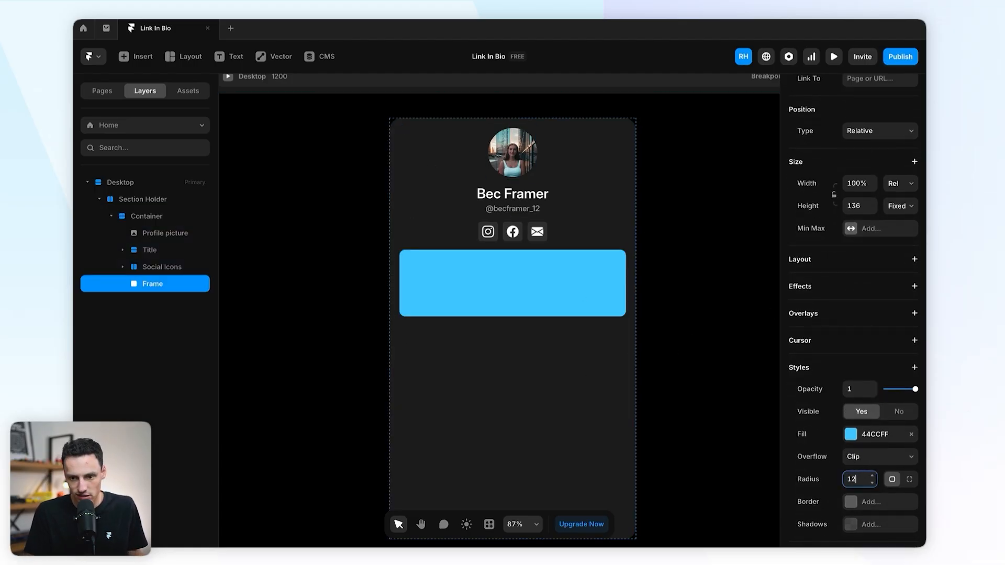
click(850, 438)
drag(689, 364, 595, 298)
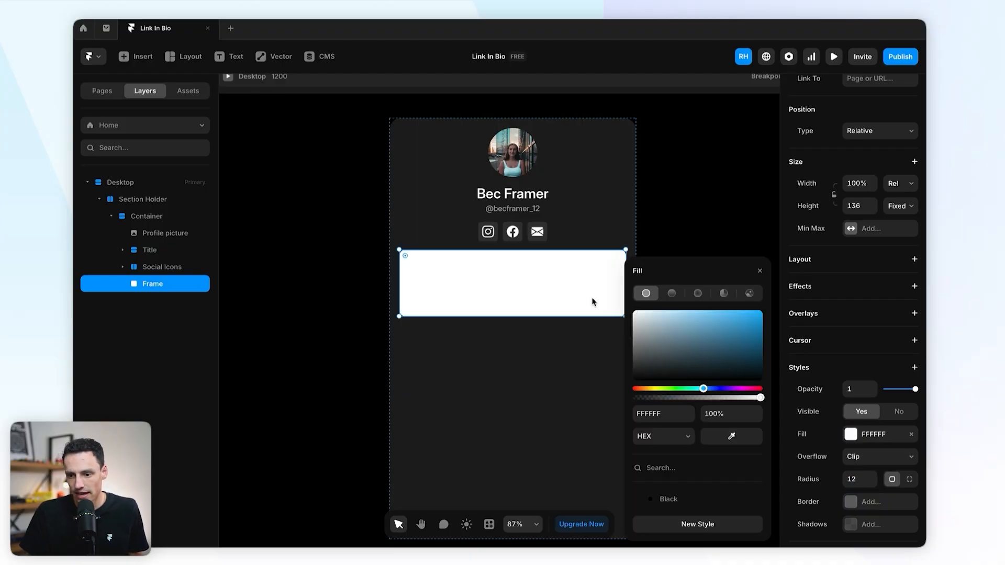
click(716, 413)
text(10)
key(Return)
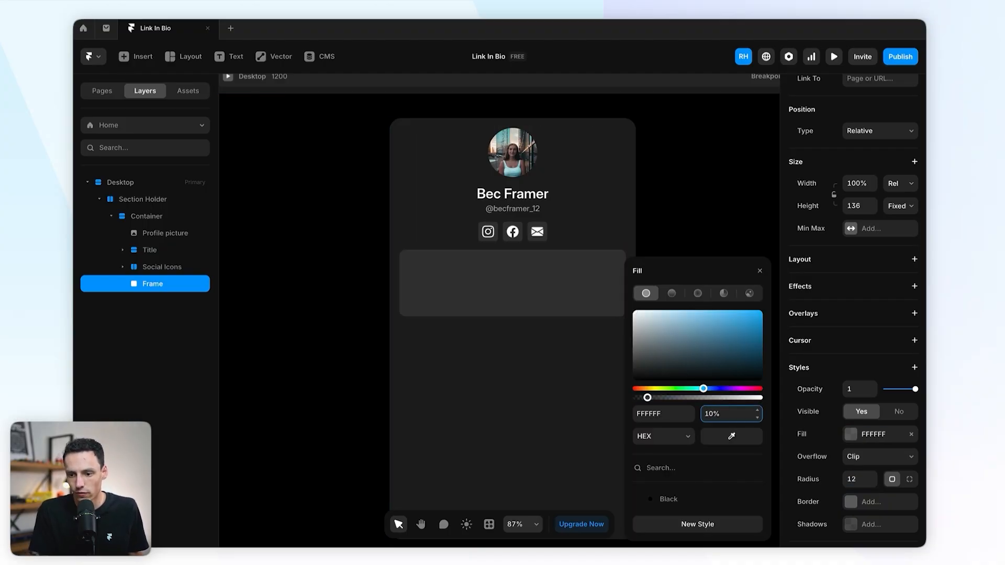
Step: Shorten the translucent block slightly to about 124 px tall
click(702, 171)
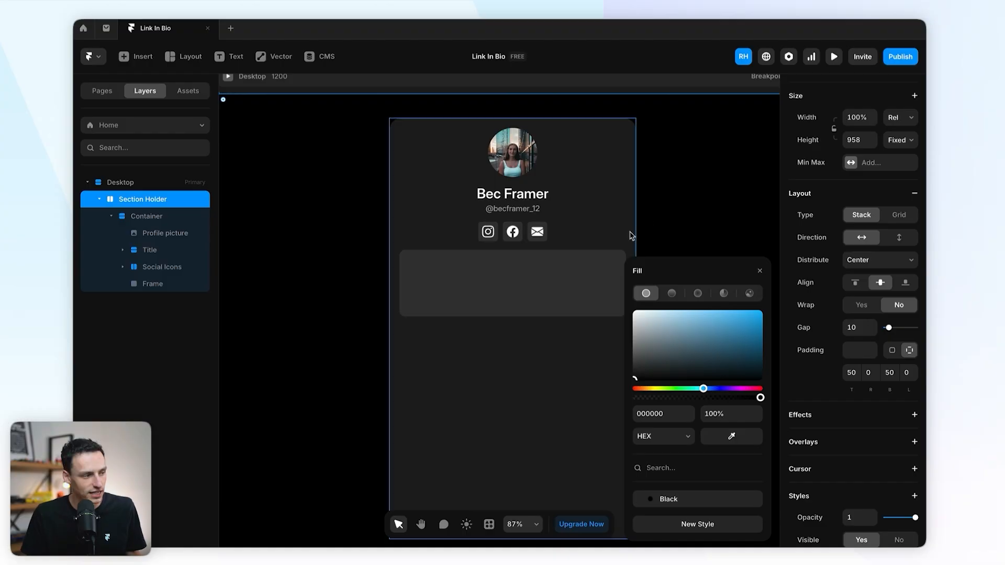
scroll(367, 281, right, 2)
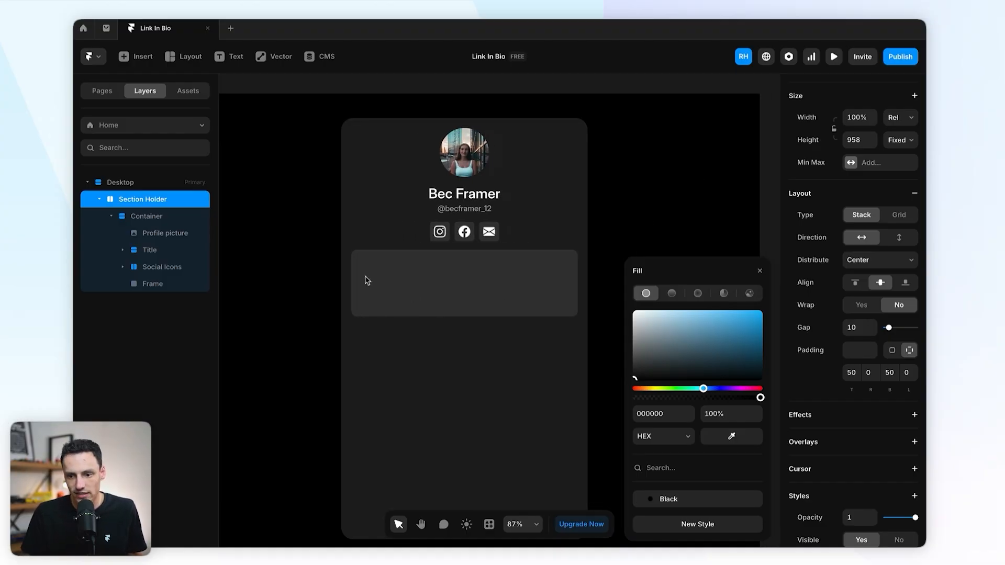
click(420, 269)
drag(433, 316, 433, 307)
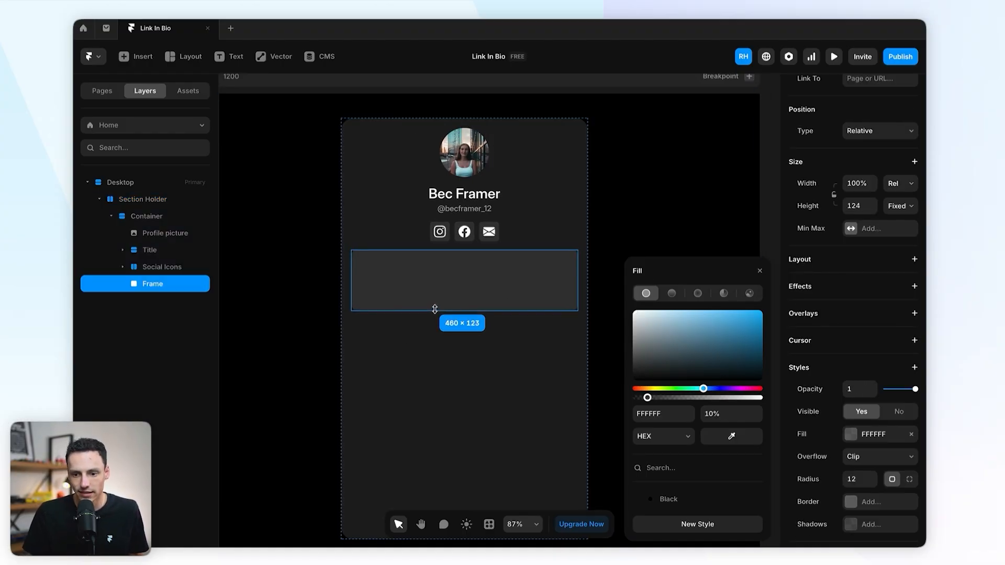
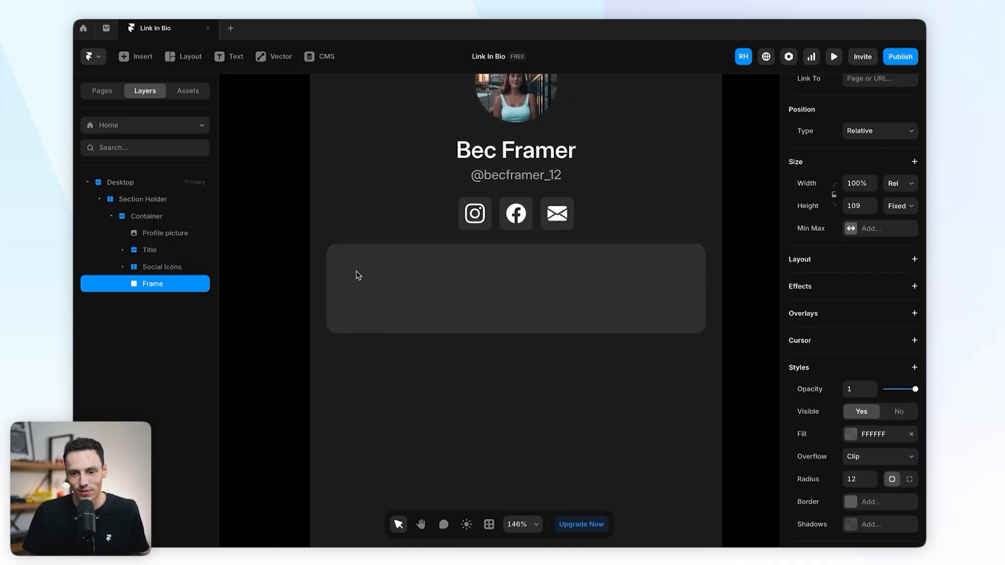
Step: Draw a 65×65 square frame inside the link card and place a Flowbite icon in it
key(f)
drag(337, 261, 392, 320)
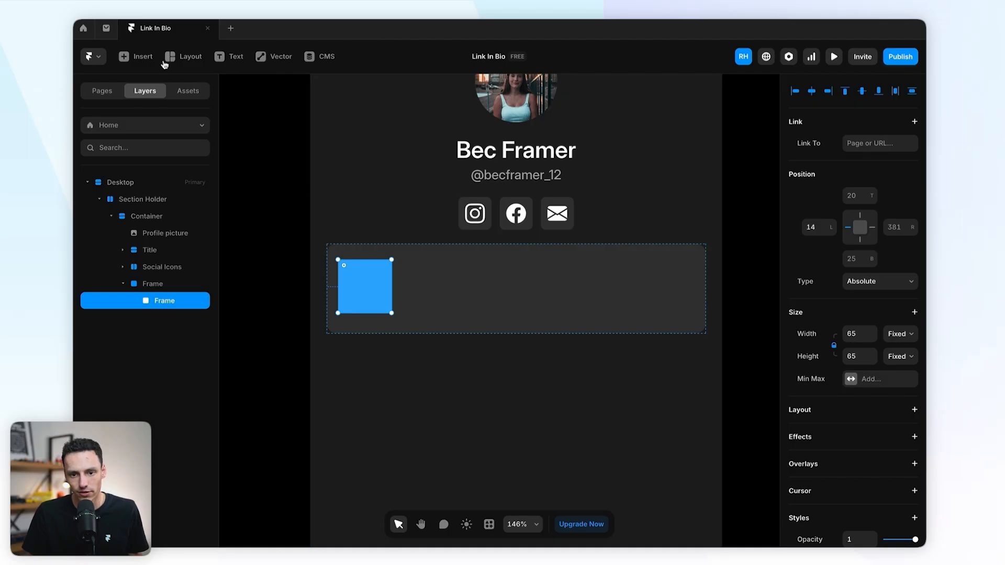
click(138, 56)
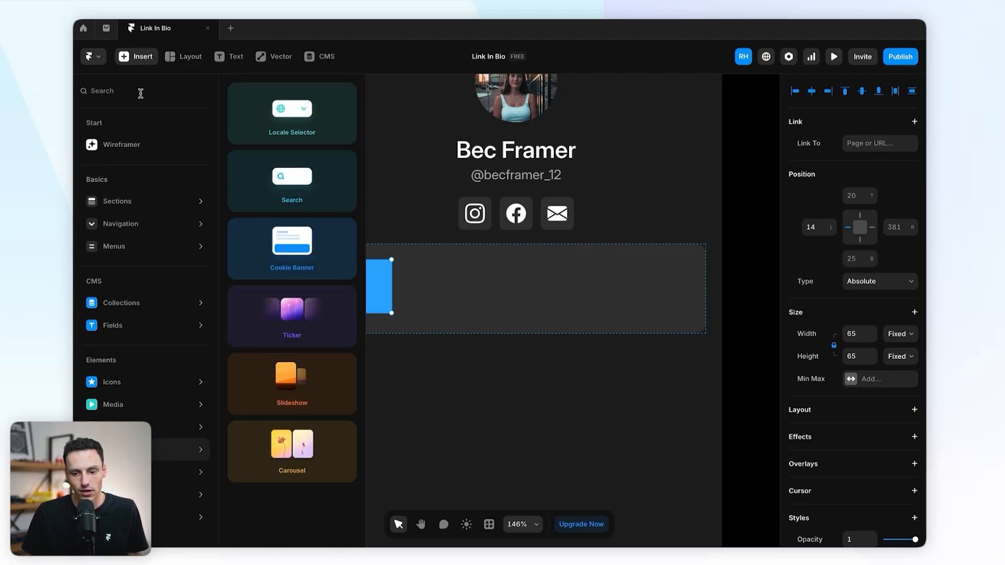
mouse_move(159, 387)
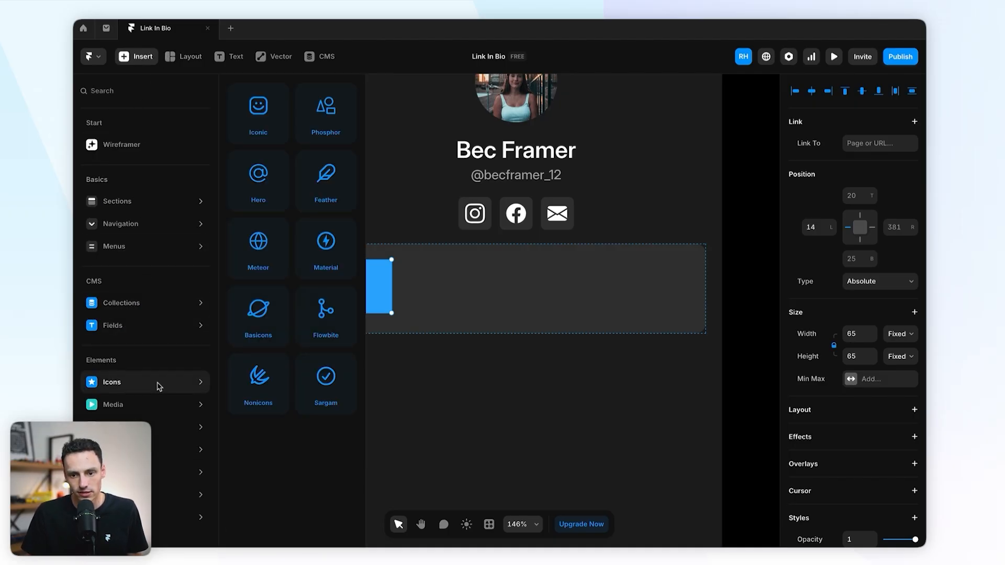
drag(329, 348, 371, 284)
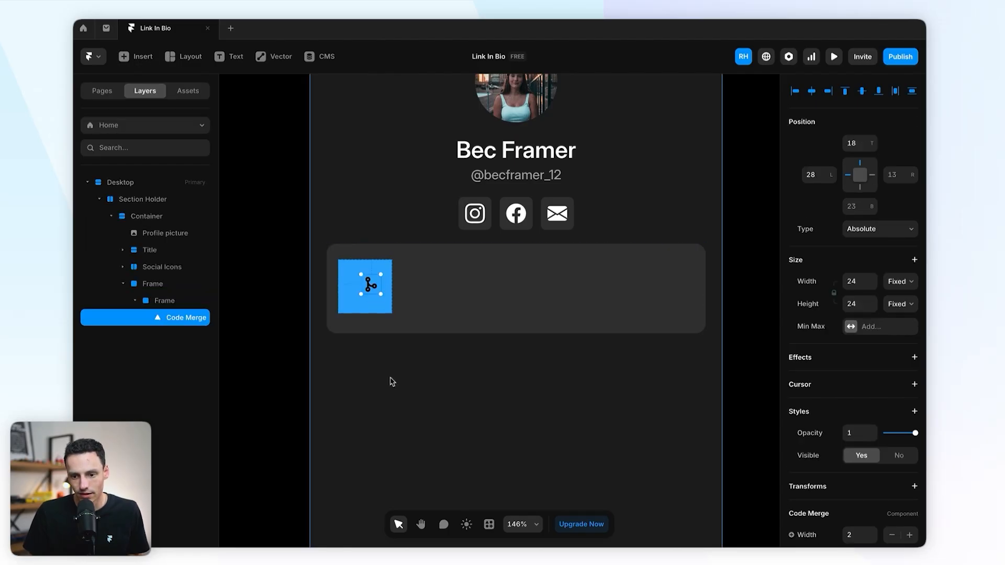
Step: Switch the editor interface to light theme
click(466, 526)
scroll(350, 292, up, 3)
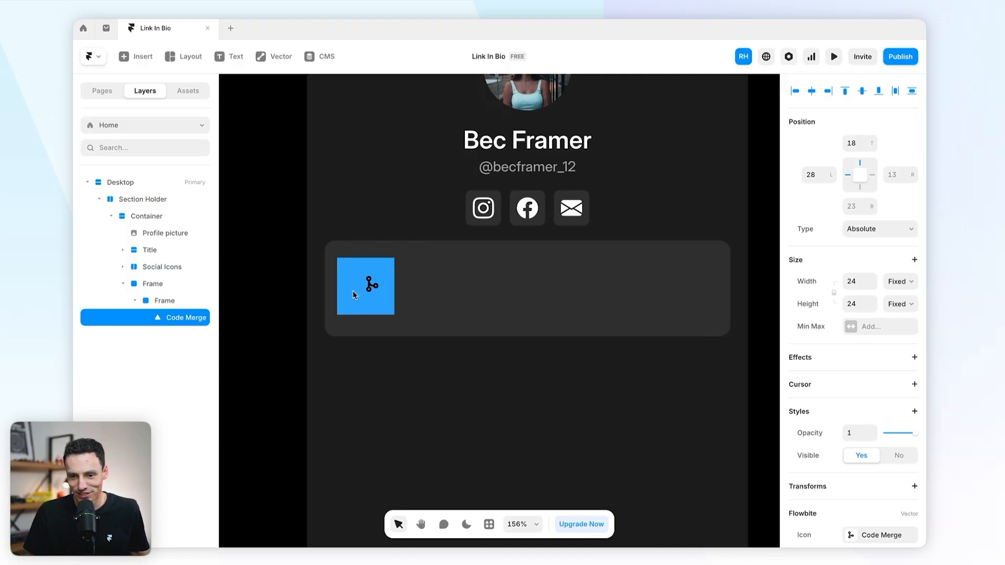
scroll(351, 293, down, 6)
scroll(350, 292, up, 7)
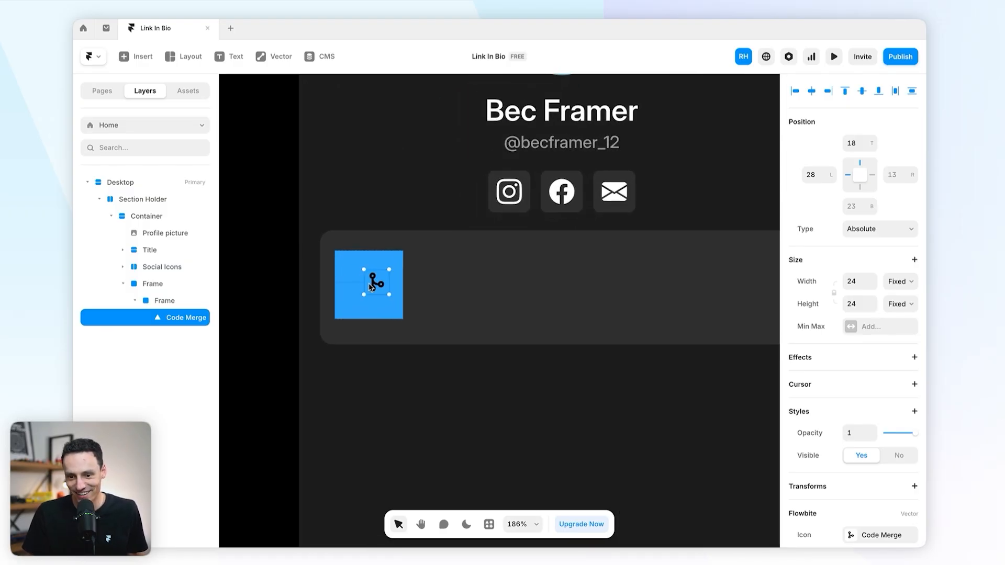
Step: Resize the Code Merge icon to 34 px wide, then select its square
drag(363, 289, 352, 290)
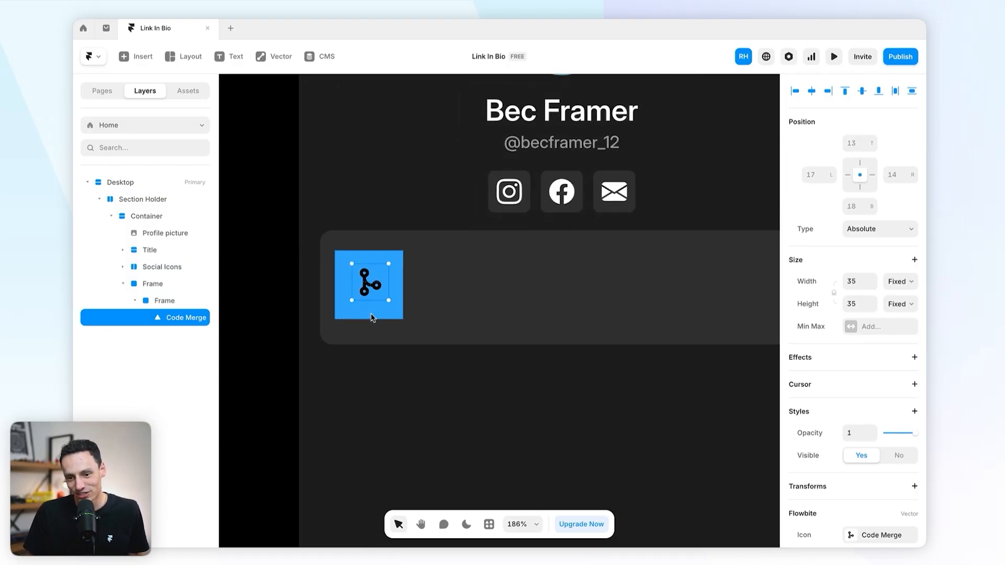
click(861, 284)
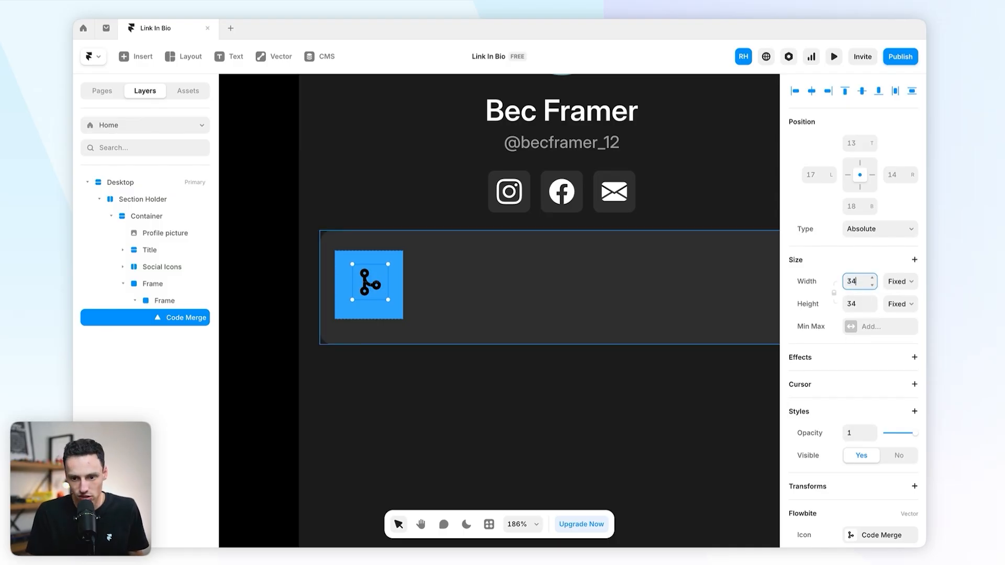
click(374, 304)
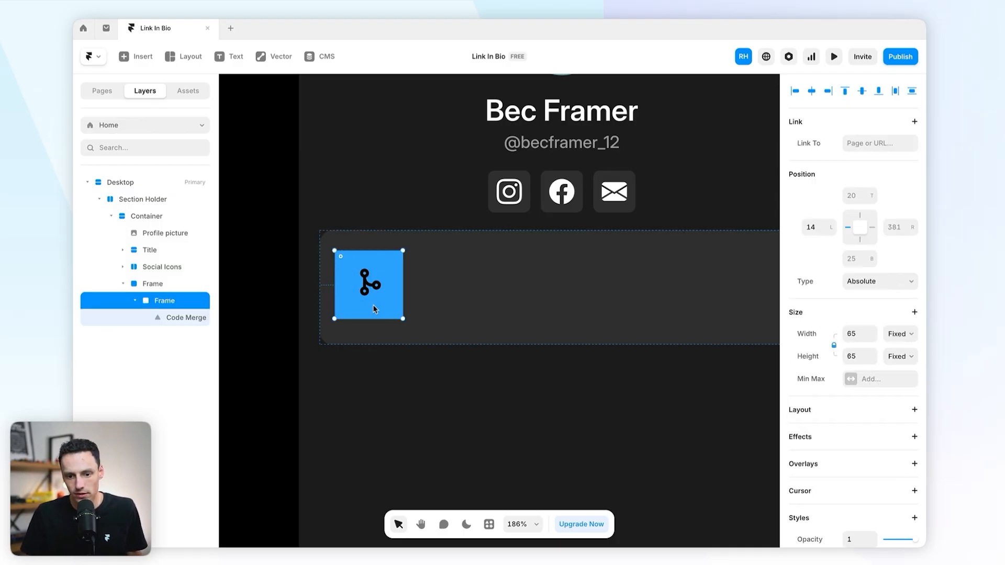
Step: Make the icon square a stack with 12 px radius and a white fill at about 10% opacity
click(915, 410)
scroll(866, 378, down, 6)
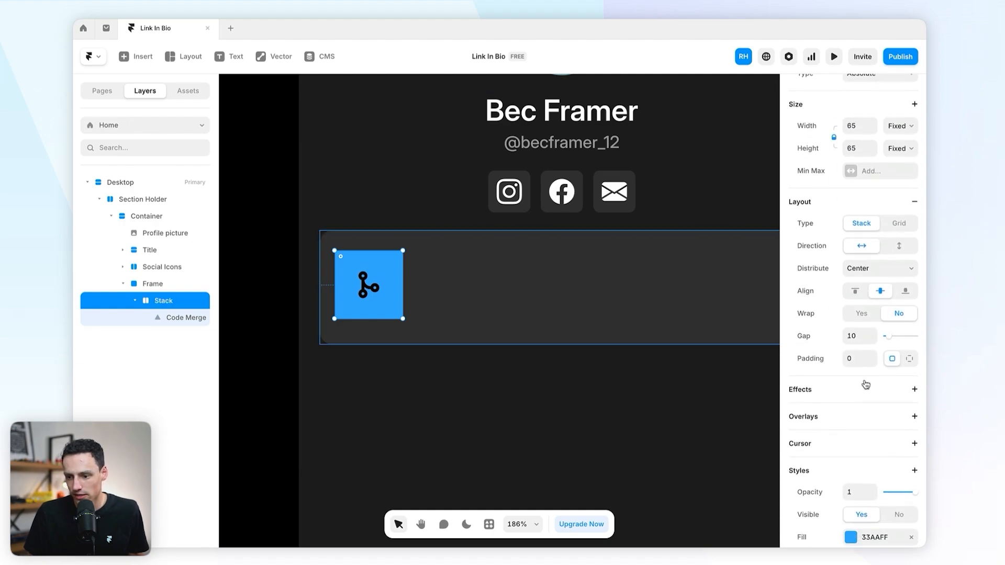
click(852, 489)
text(12)
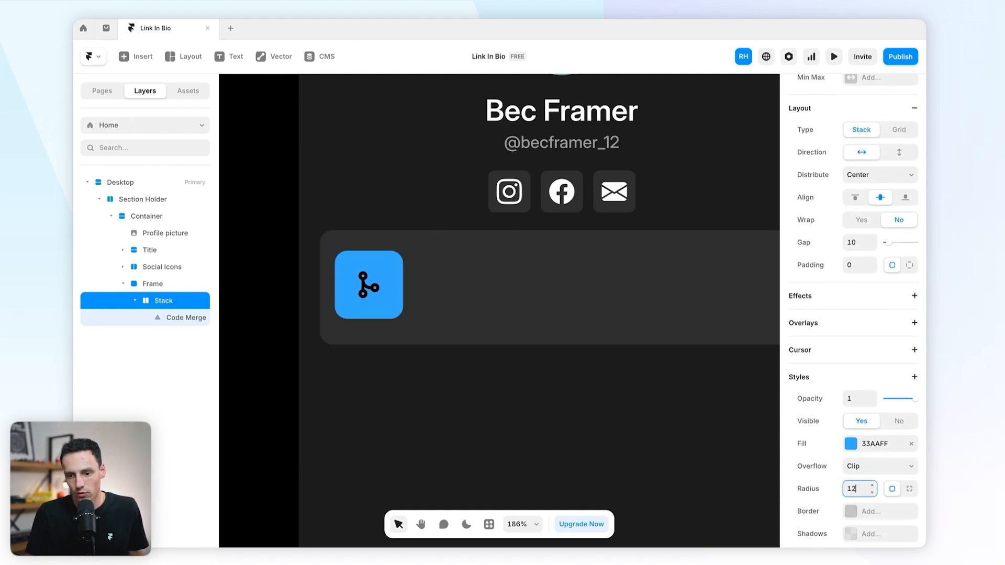
click(852, 445)
drag(664, 350, 606, 283)
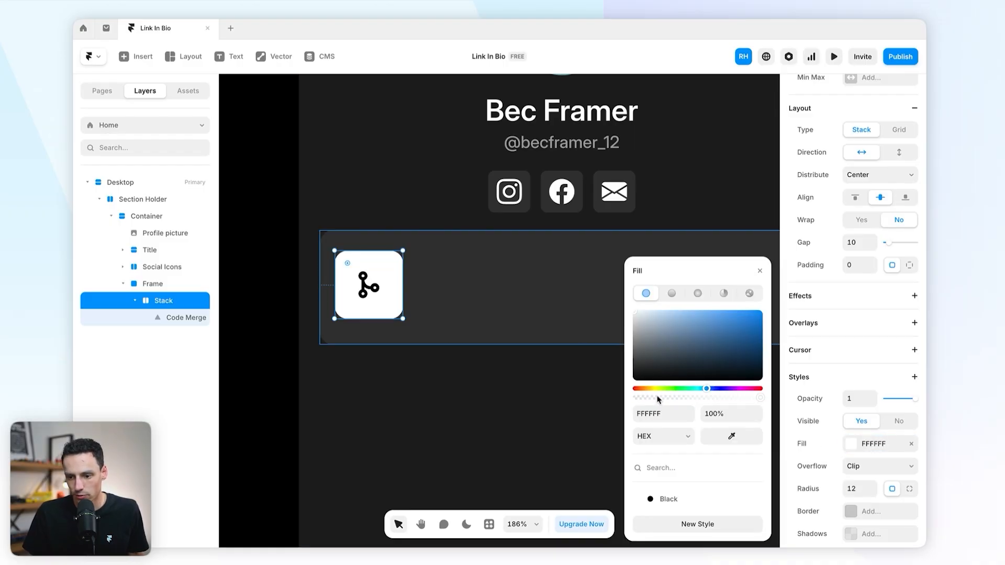
drag(659, 400, 654, 401)
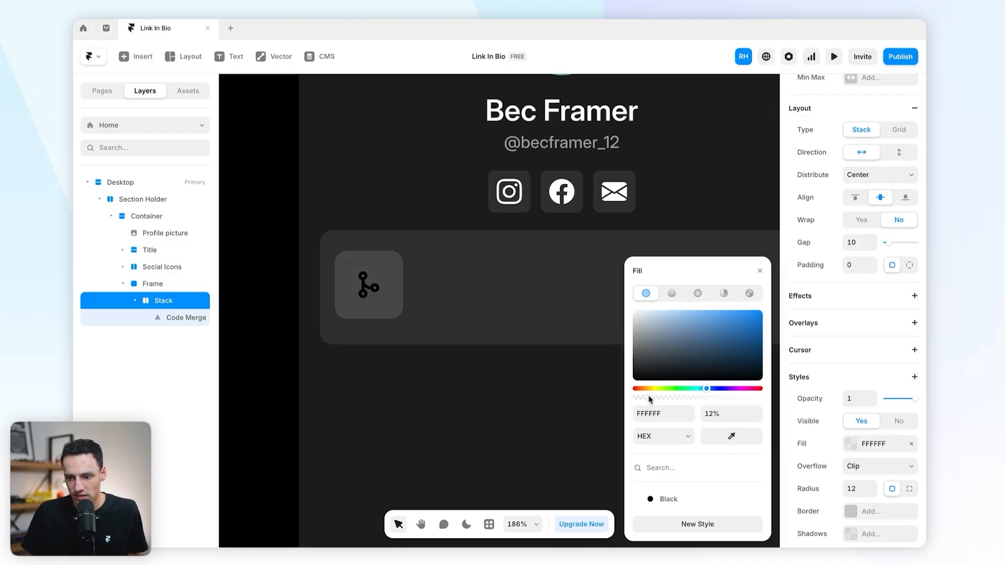
Step: Colour the Code Merge icon white (FFFFFF)
click(367, 288)
click(851, 494)
drag(662, 354, 572, 276)
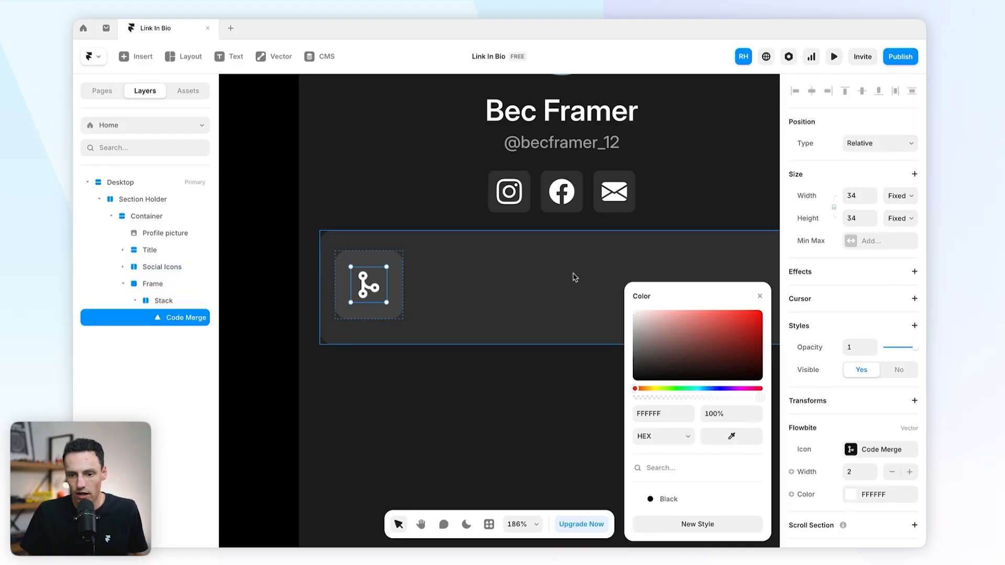
click(231, 251)
scroll(278, 248, down, 5)
Step: Set the link card's height to Fit Content
scroll(278, 249, up, 3)
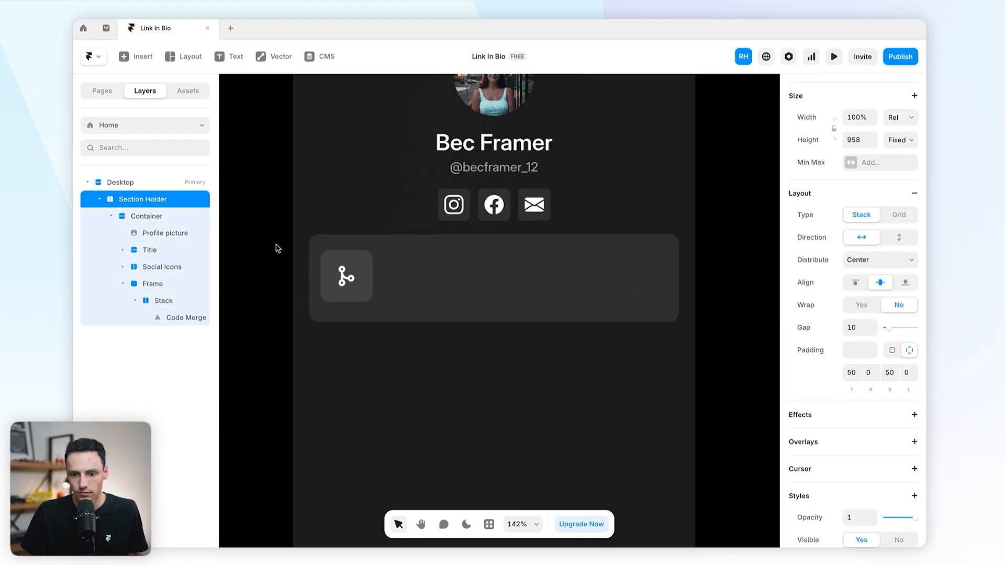
click(480, 298)
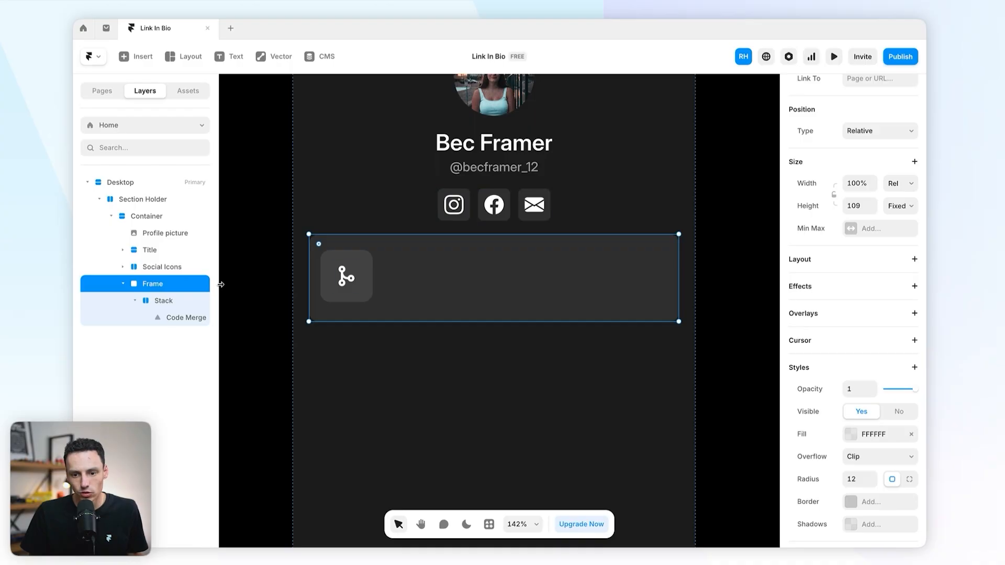
click(342, 275)
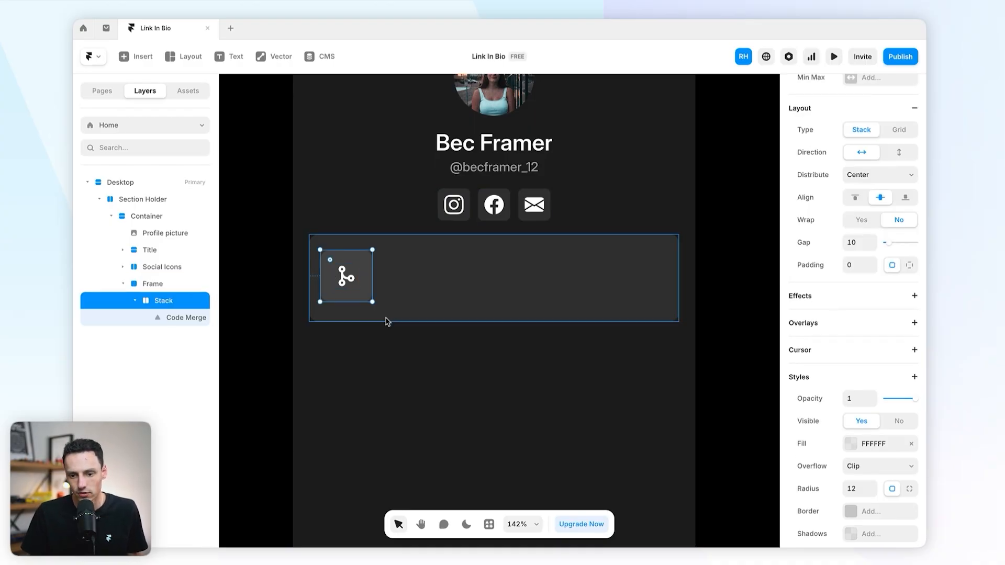
click(439, 280)
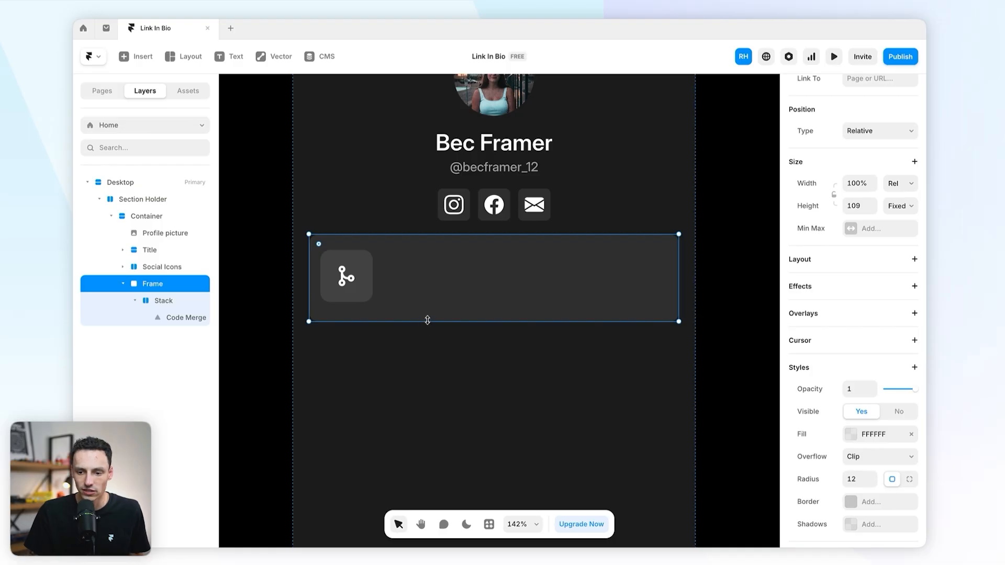
drag(426, 321, 424, 300)
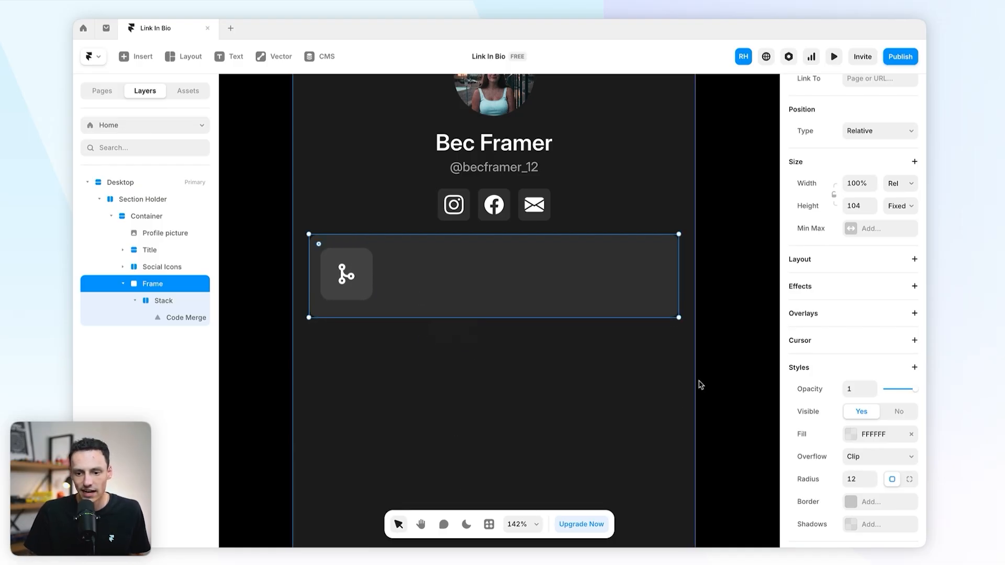
click(890, 207)
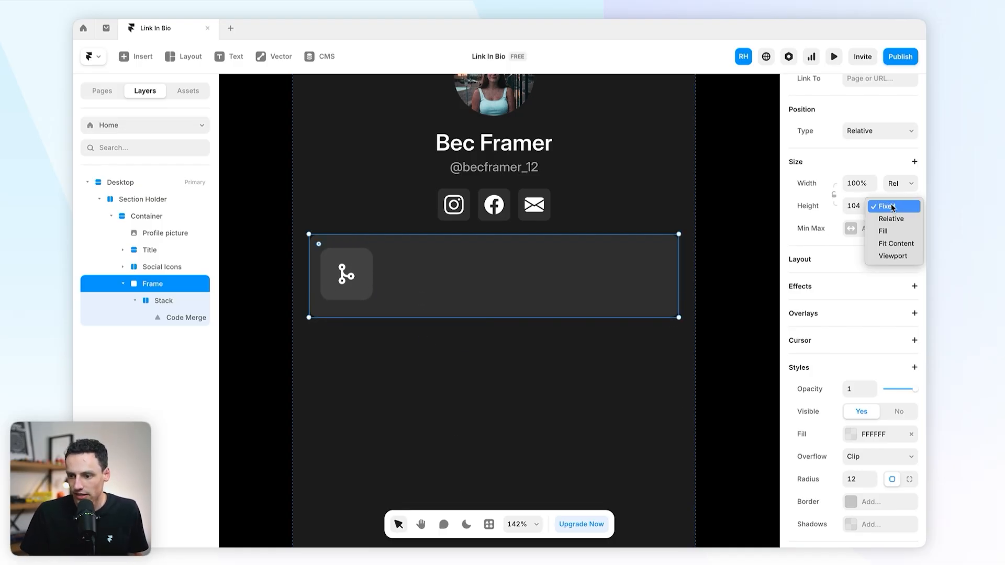
click(897, 244)
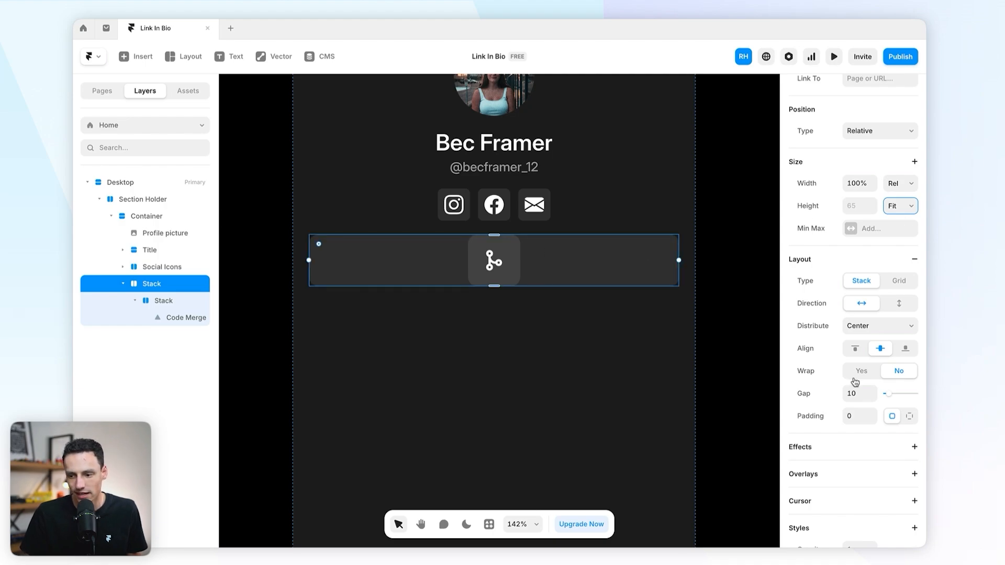
Step: Give the link card 10 px padding and distribute its contents to Start
click(856, 418)
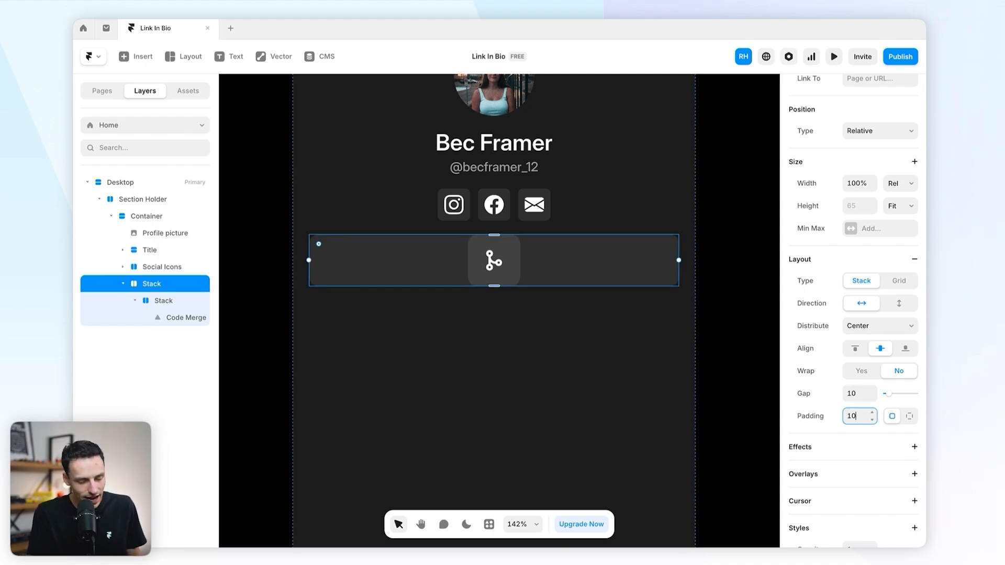
key(Return)
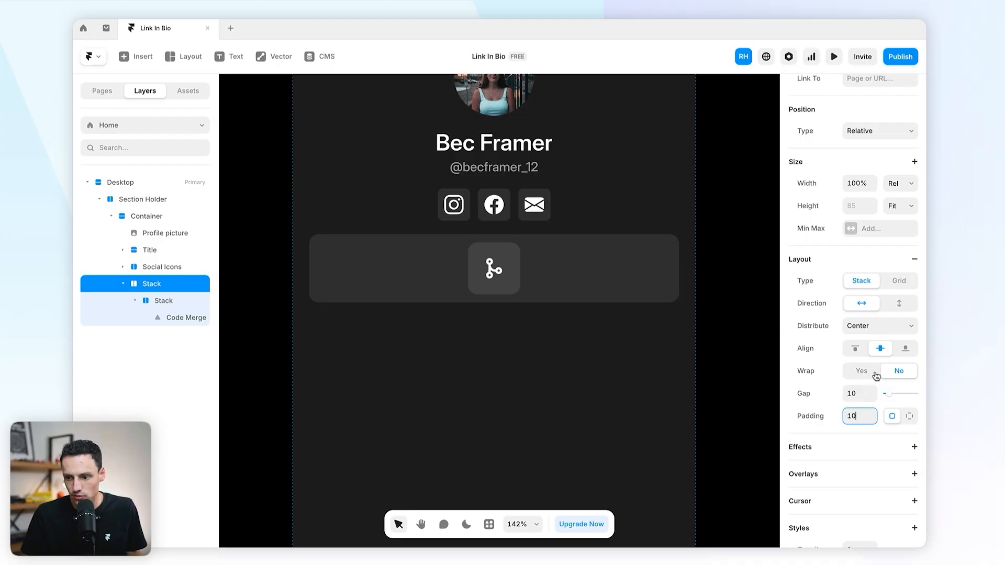
click(881, 329)
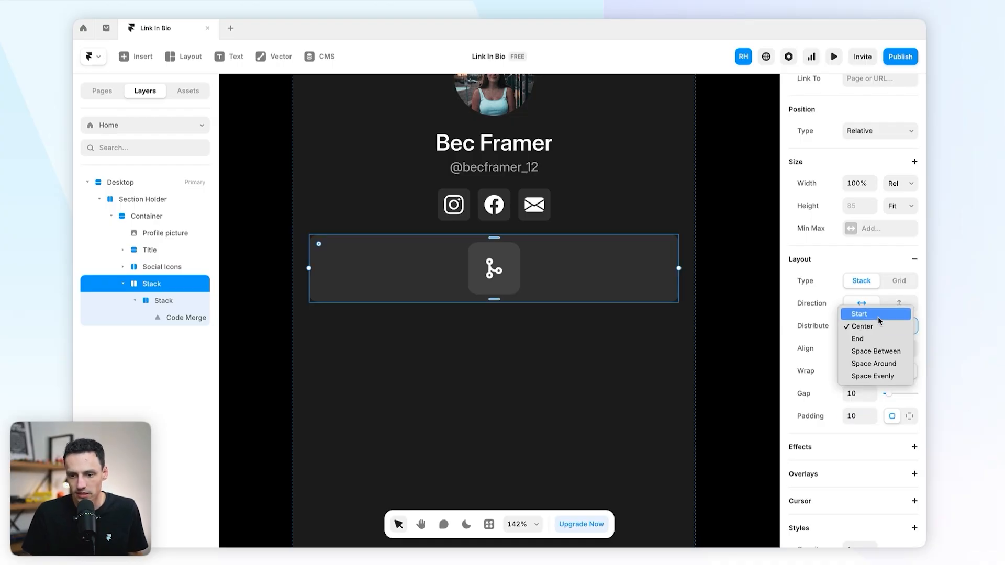
click(881, 316)
click(743, 339)
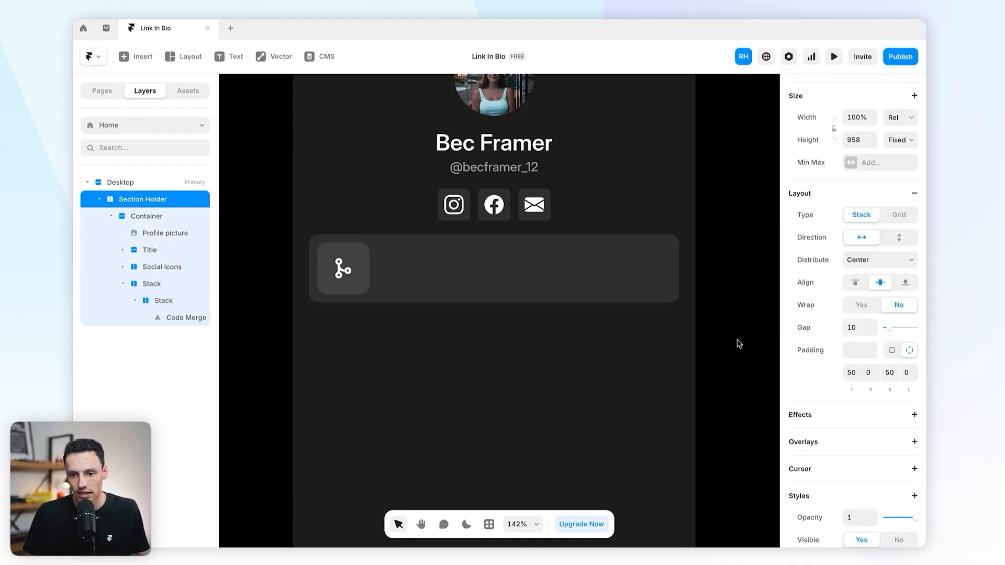
scroll(724, 340, up, 1)
scroll(602, 320, up, 1)
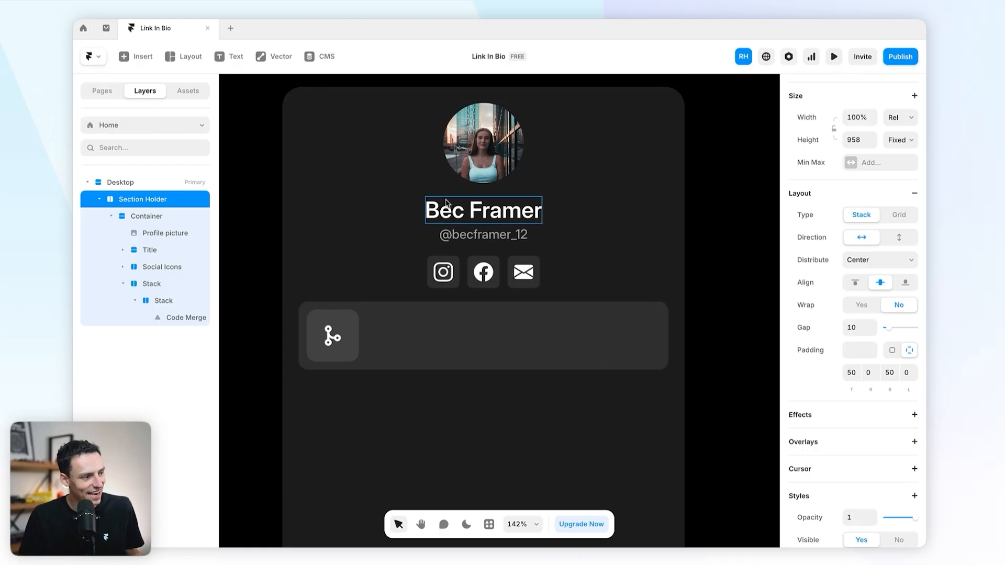
Step: Paste a copy of the handle text into the card and change it to 'Buy my Framer template'
click(464, 236)
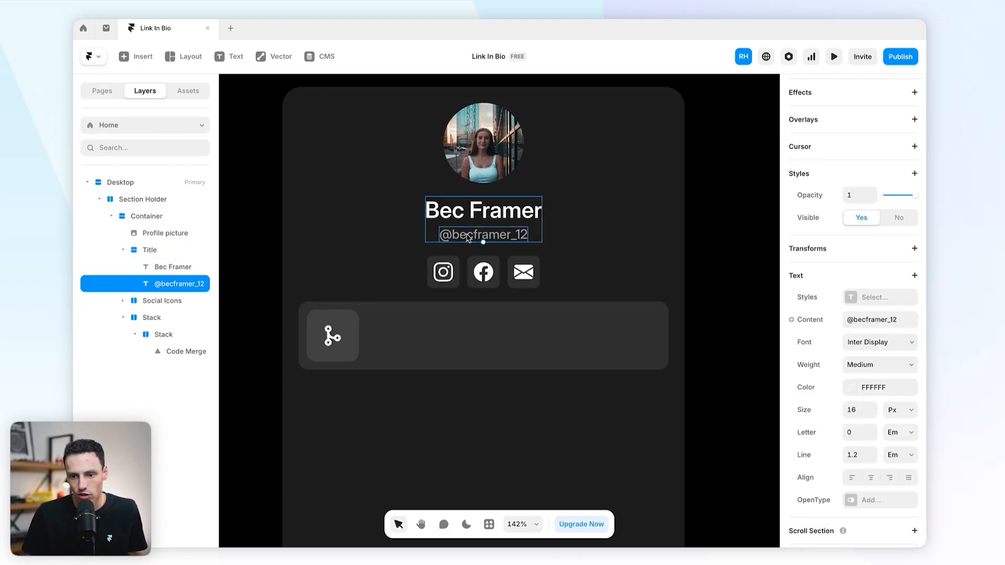
key(ctrl+c)
click(430, 325)
key(ctrl+v)
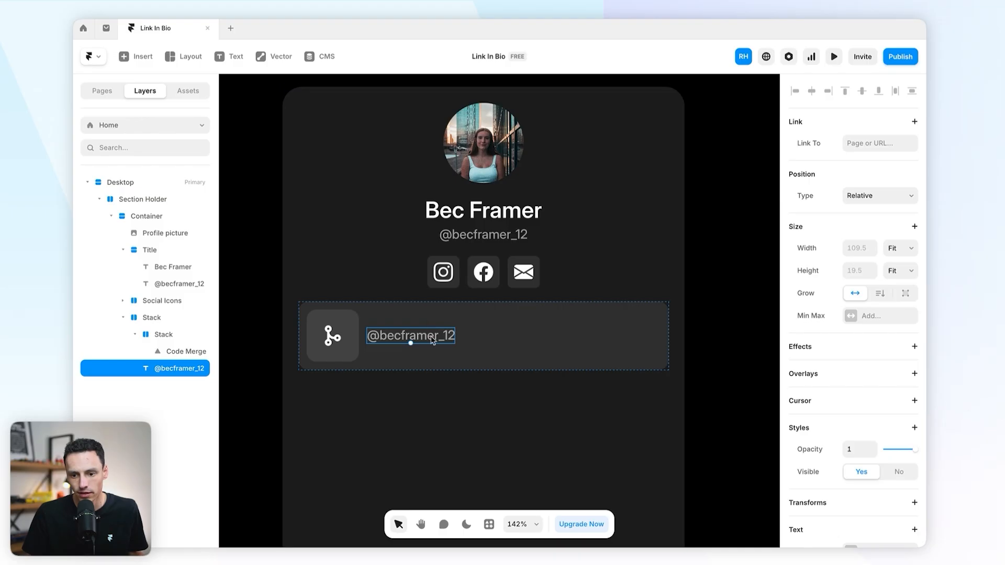
double_click(432, 336)
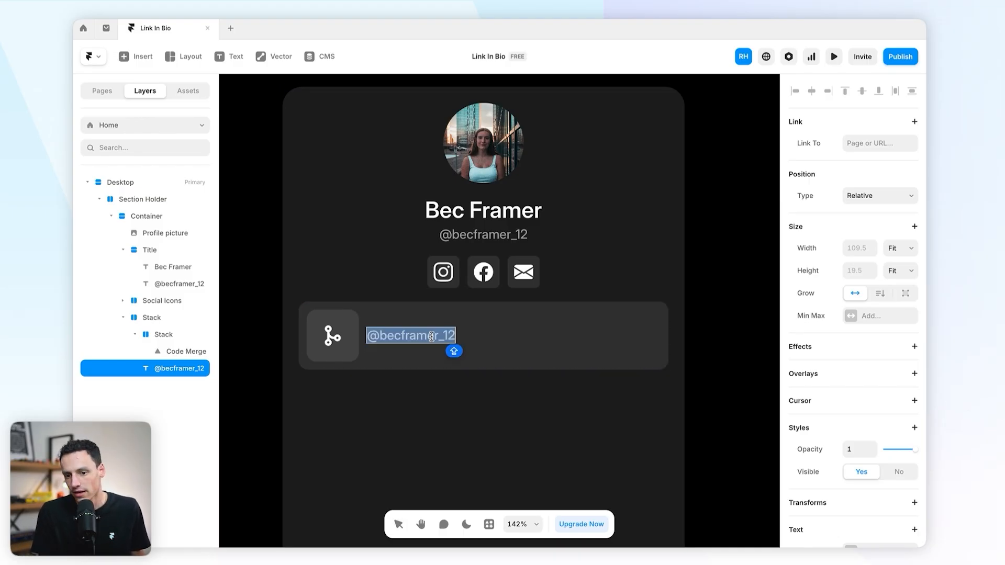
key(BackSpace)
text(Buy my Framer template)
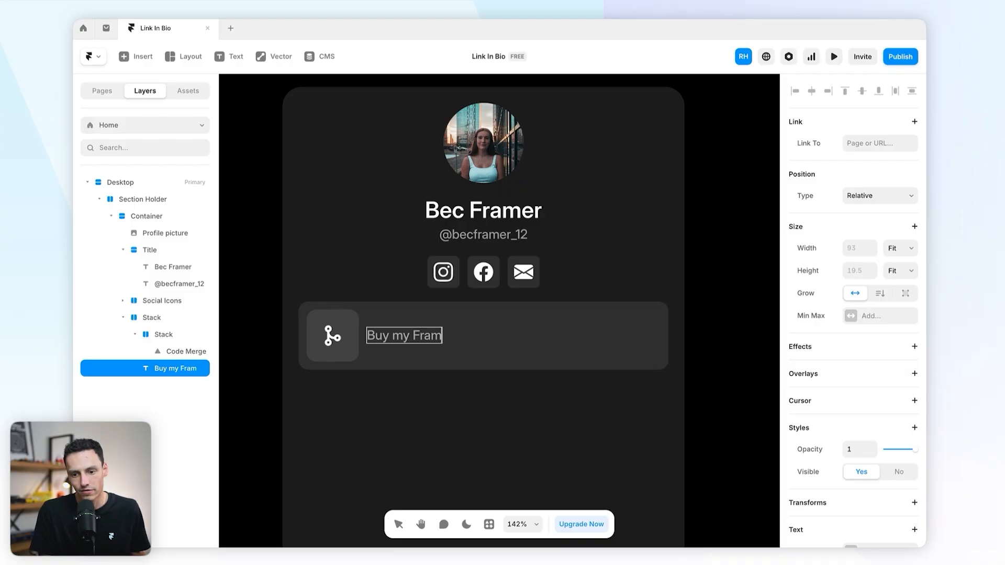
key(Escape)
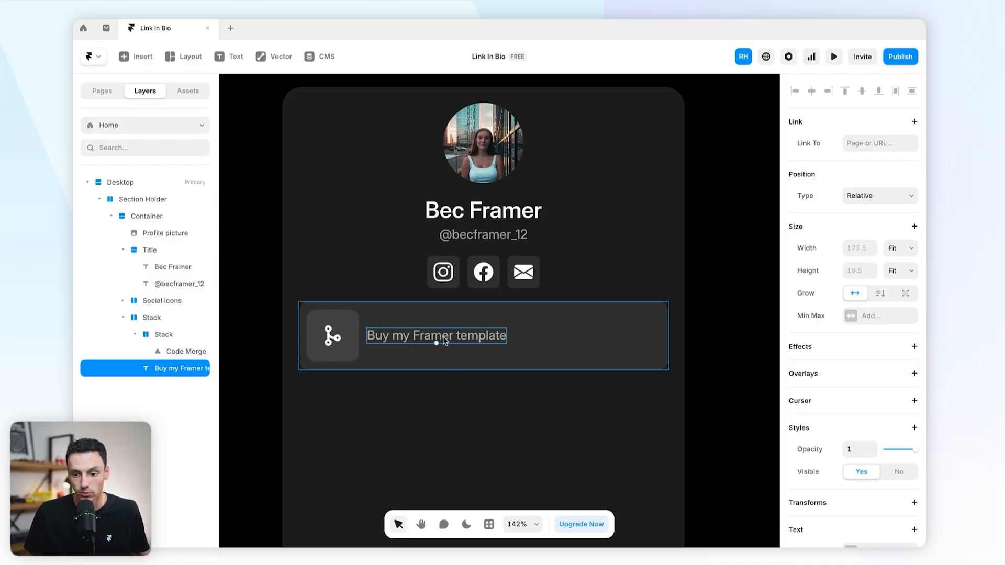
Step: Duplicate that text and change the copy to 'On sale for the next 30 days'
key(super+d)
double_click(526, 339)
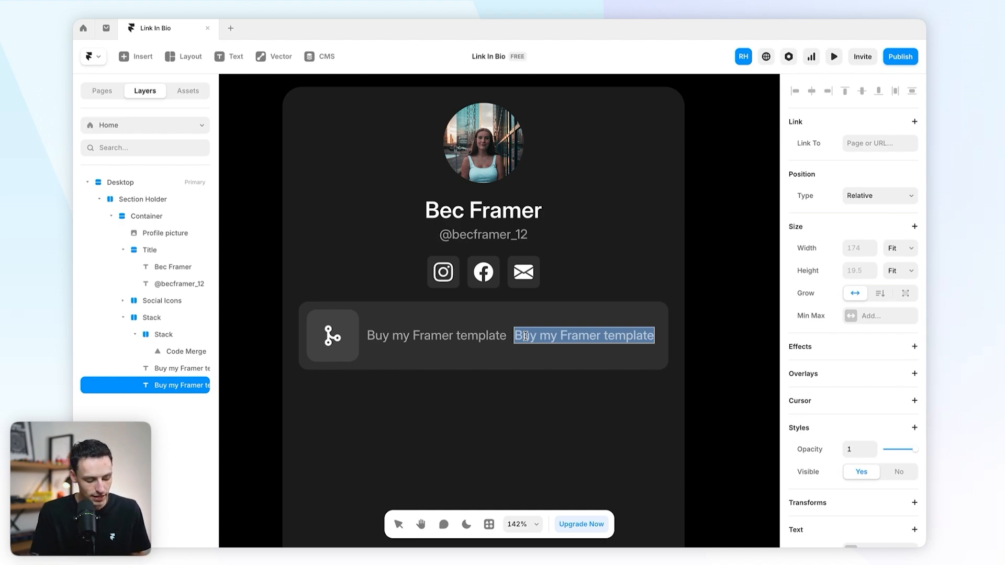
text(On sale for the)
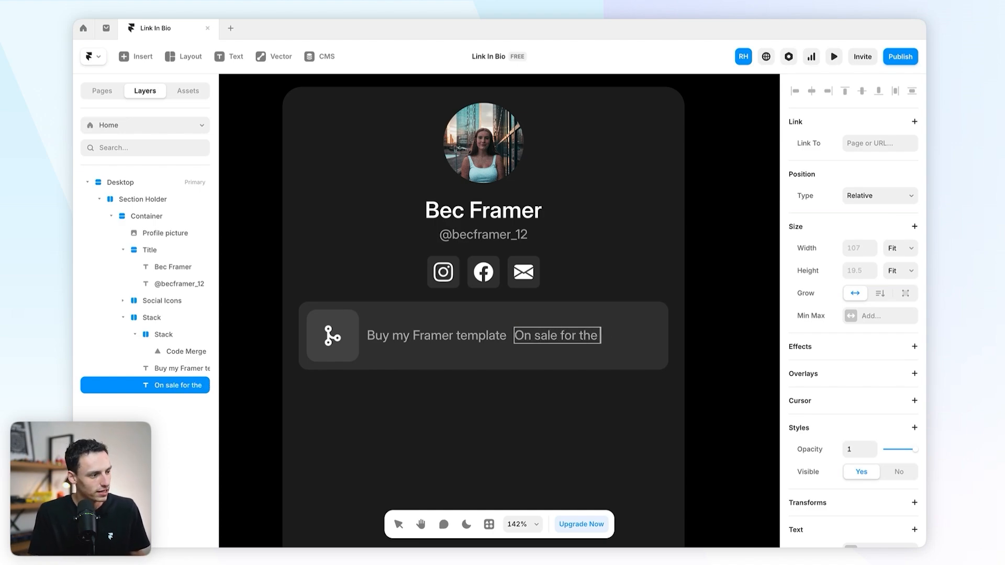
text( next 30 days)
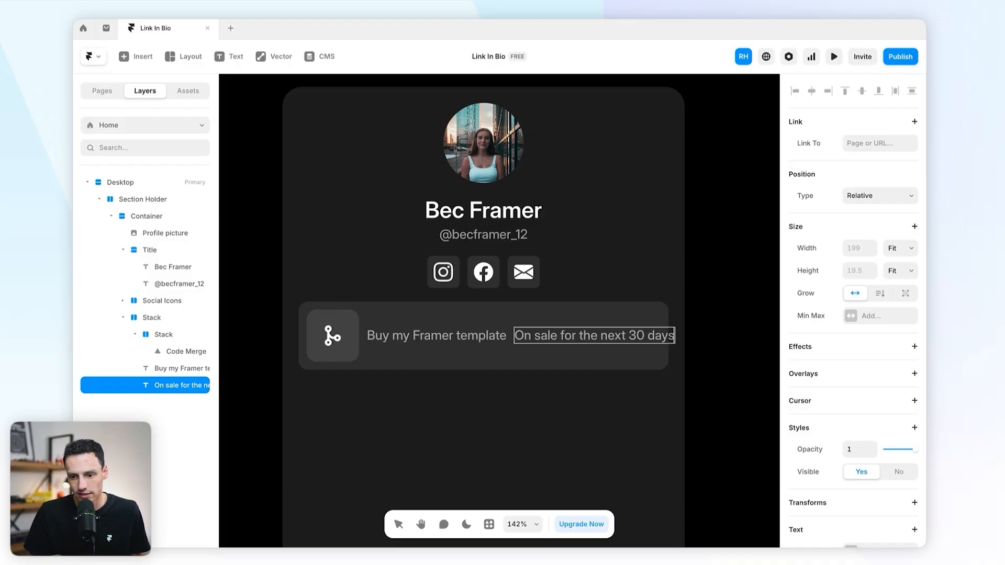
key(Escape)
click(460, 327)
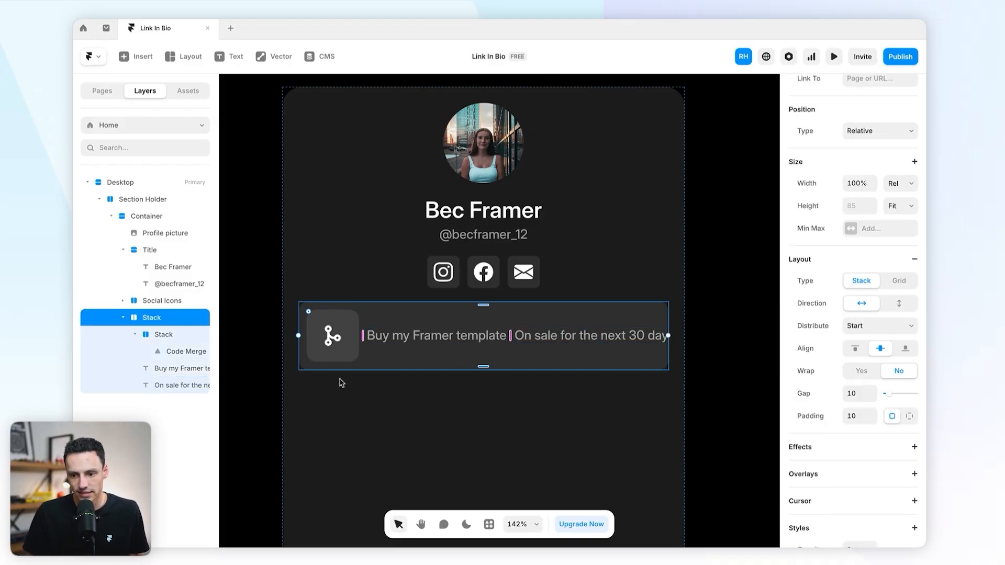
Step: Rename the link card layer to Card
double_click(148, 317)
text(Card)
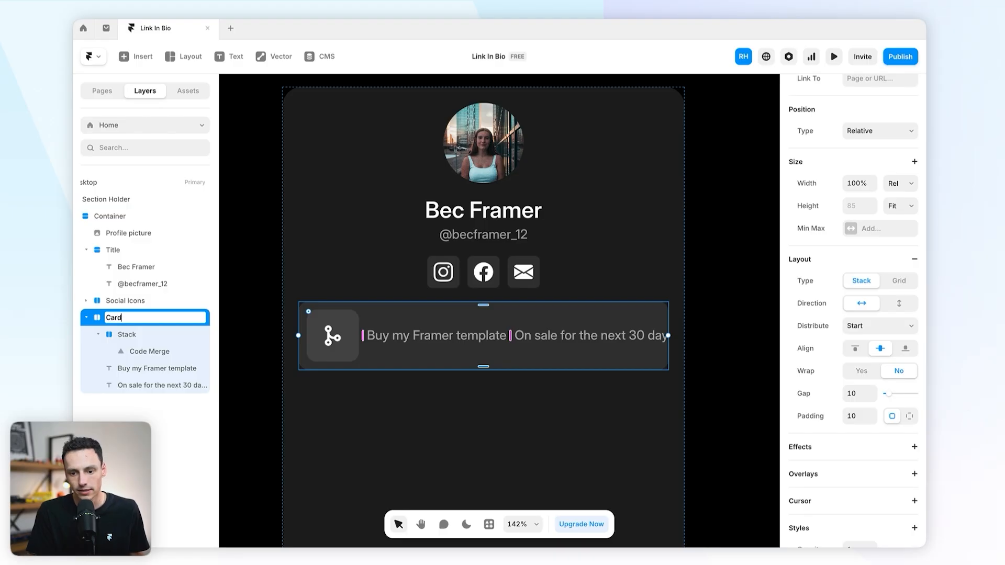
key(Return)
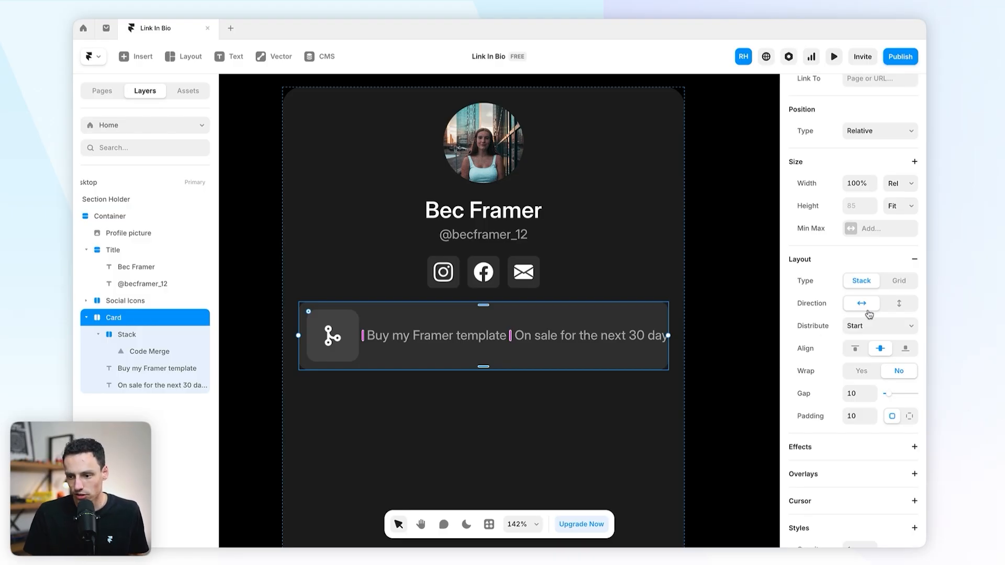
Step: Wrap both text lines in a vertical, left-aligned stack with a 4 px gap
click(480, 338)
shift+click(578, 341)
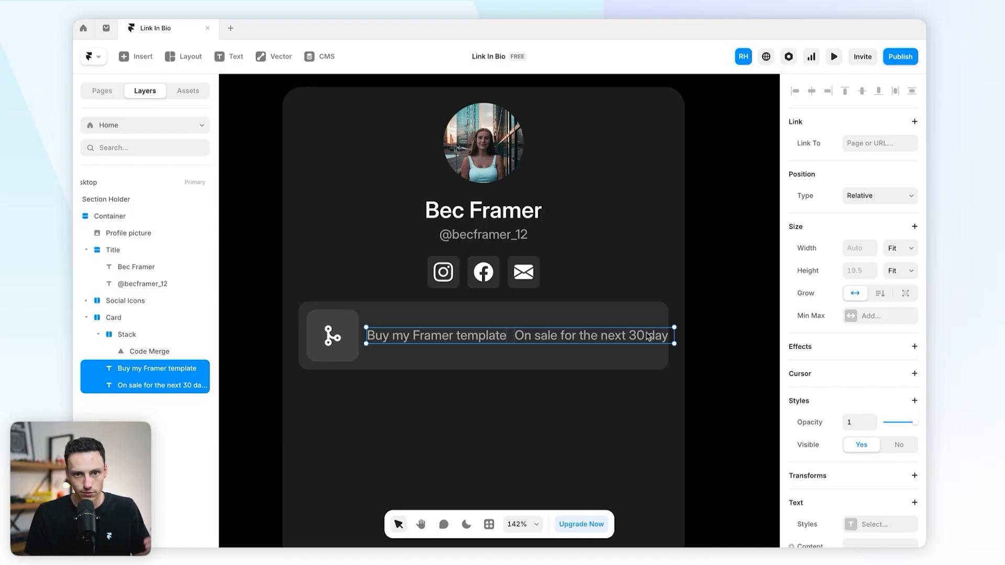
right_click(583, 342)
click(605, 323)
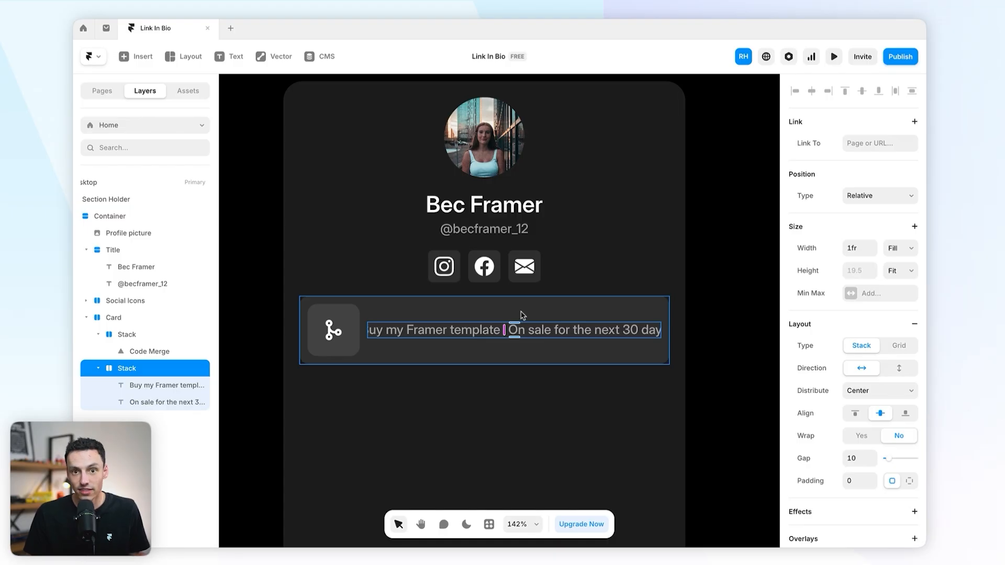
click(898, 371)
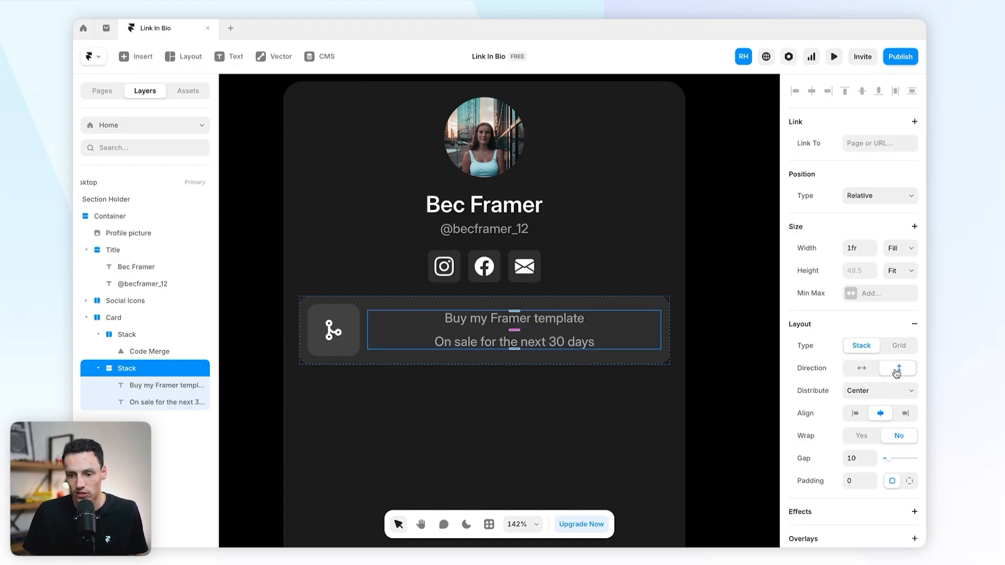
click(857, 415)
drag(515, 332, 515, 328)
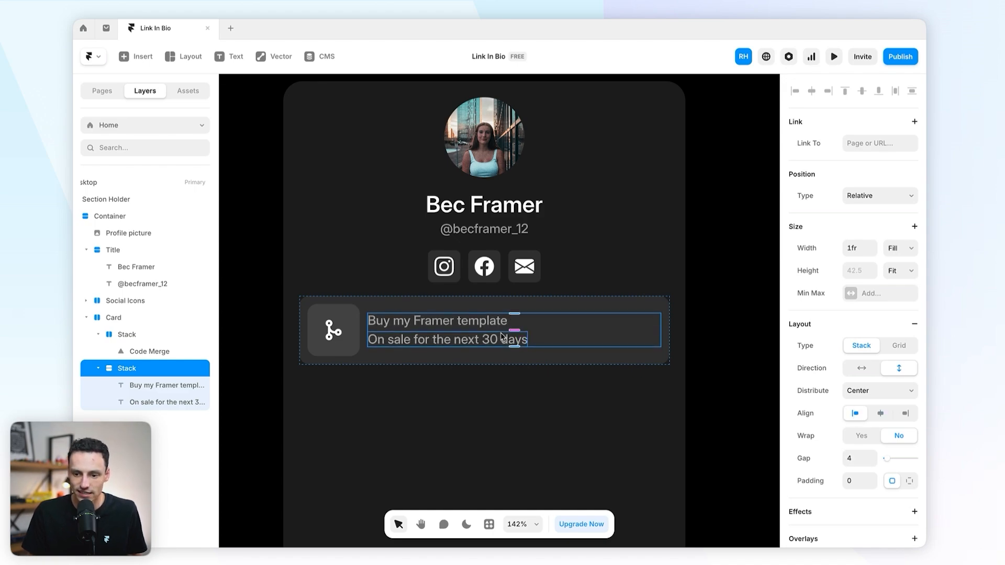
Step: Set the 'On sale' subtitle's font size to 14
click(495, 341)
scroll(811, 425, down, 5)
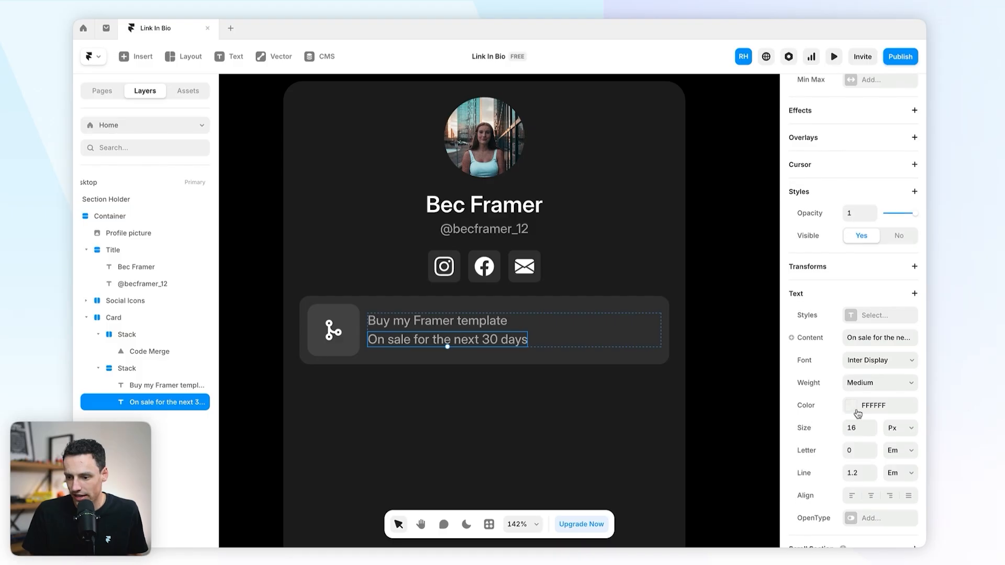
click(873, 434)
click(874, 434)
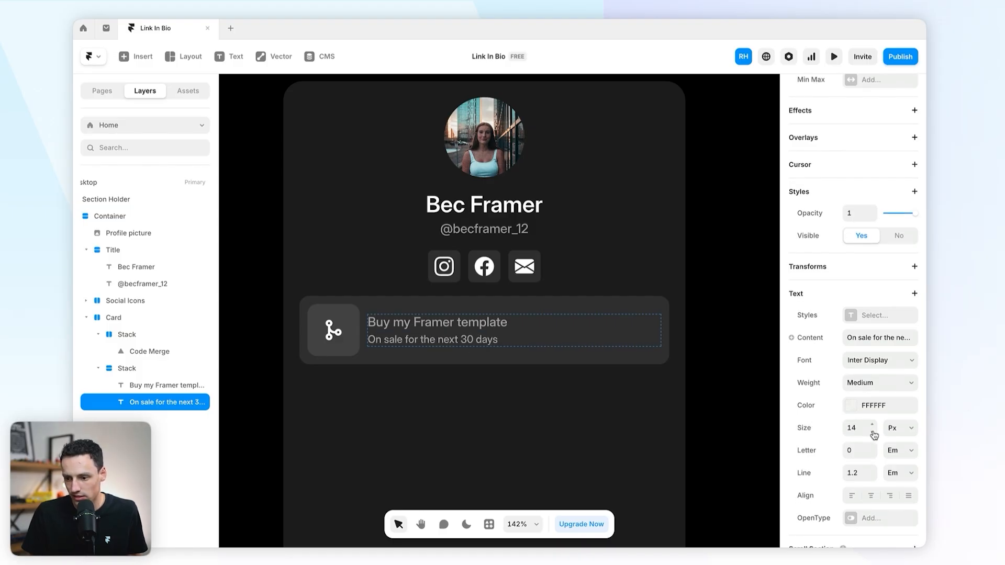
click(874, 426)
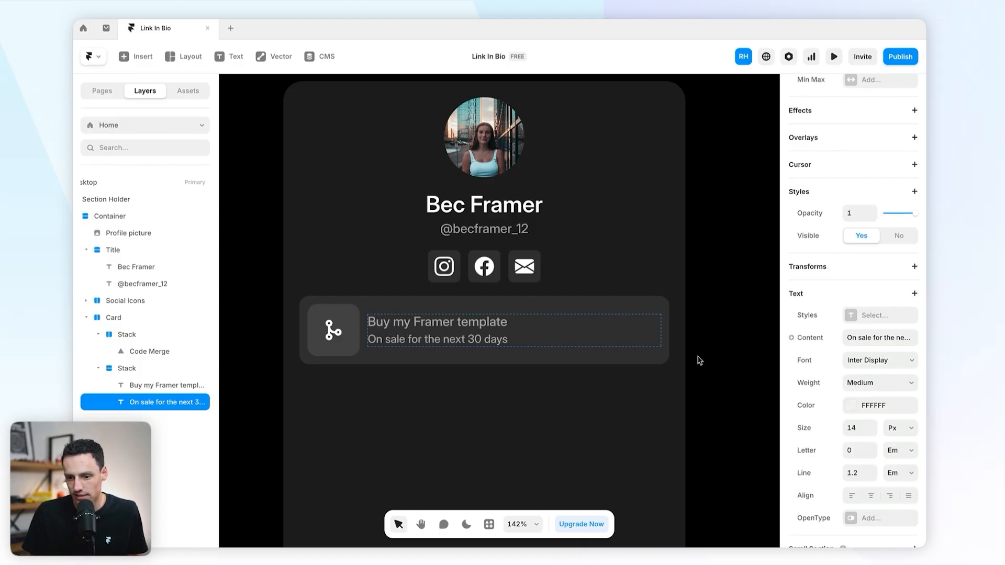
Step: Make the 'Buy my Framer template' title fully opaque white and Semibold
click(482, 329)
scroll(850, 386, down, 1)
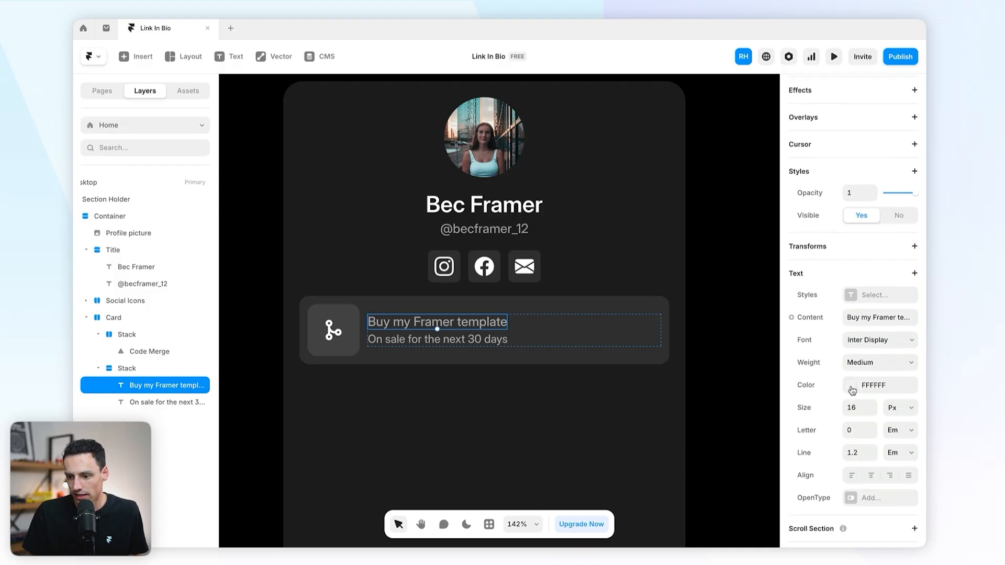
click(851, 385)
drag(728, 400, 805, 404)
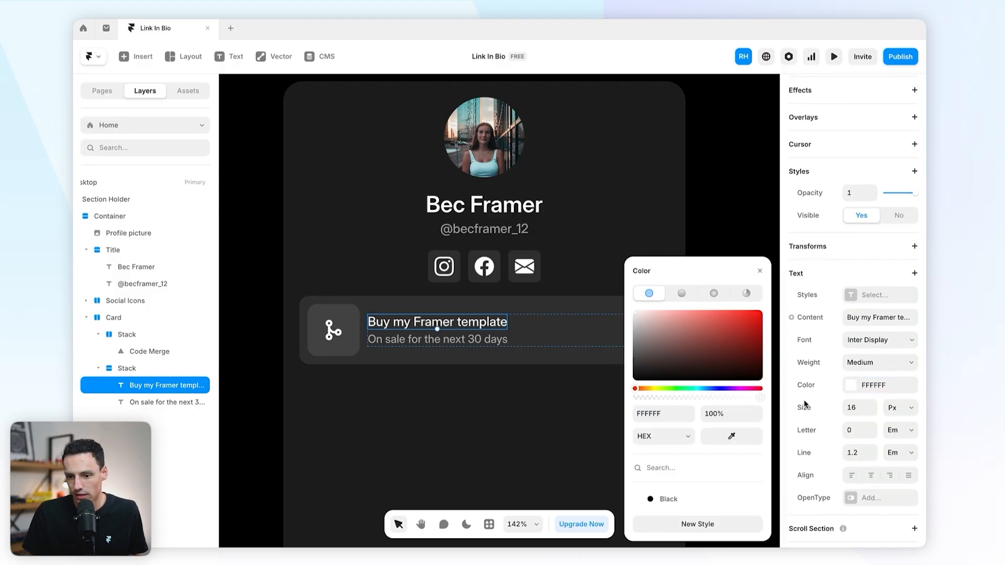
click(852, 369)
click(872, 386)
Step: Set the subtitle to Regular weight and widen the Card's icon-to-text gap to 14
click(472, 340)
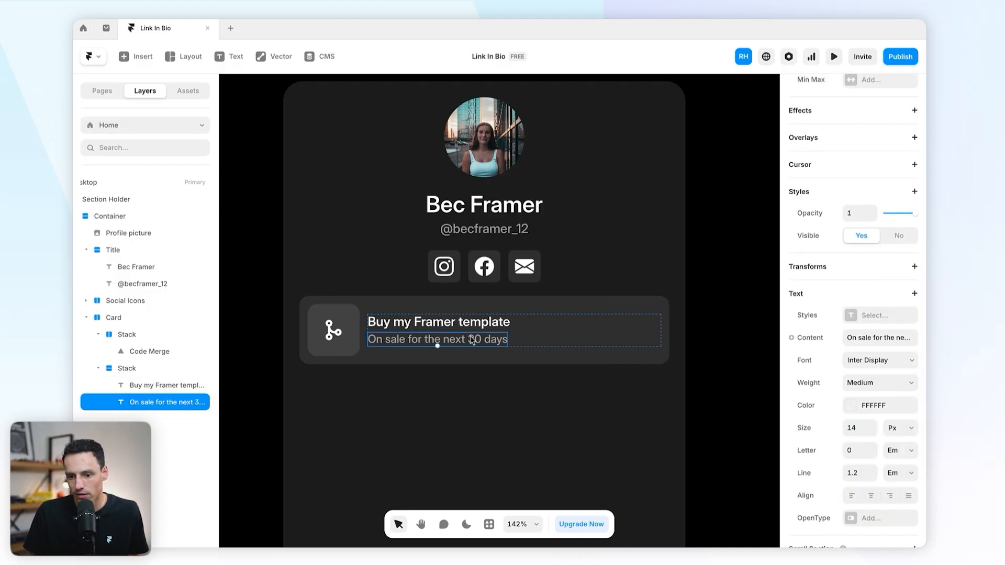
click(849, 385)
click(864, 360)
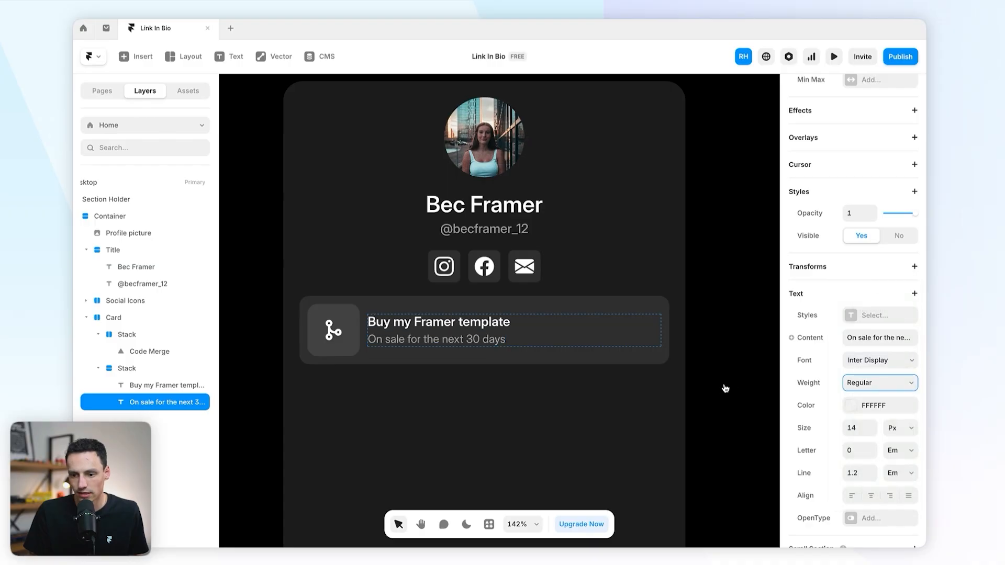
click(719, 389)
scroll(689, 398, up, 2)
scroll(690, 398, down, 5)
scroll(689, 398, up, 4)
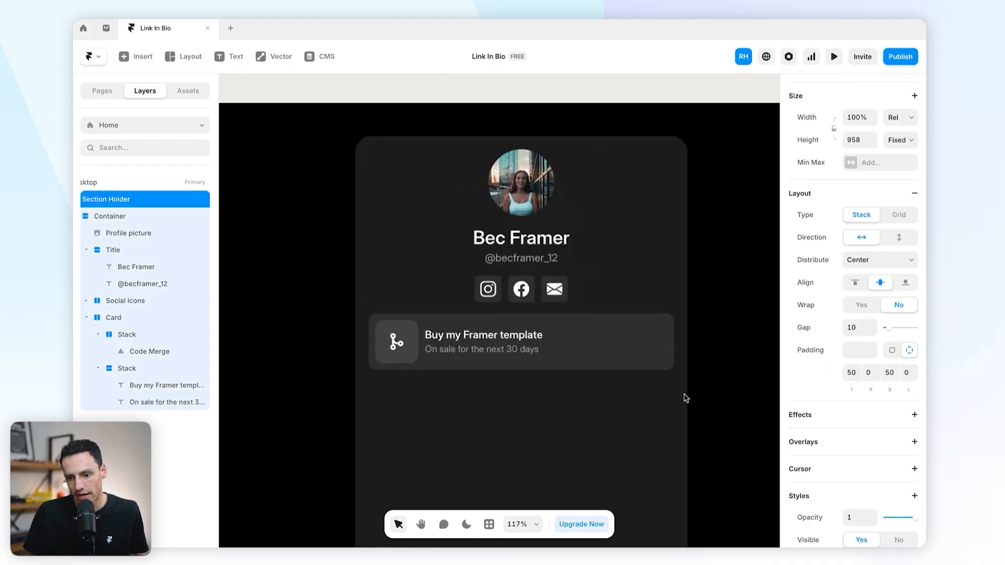
click(407, 362)
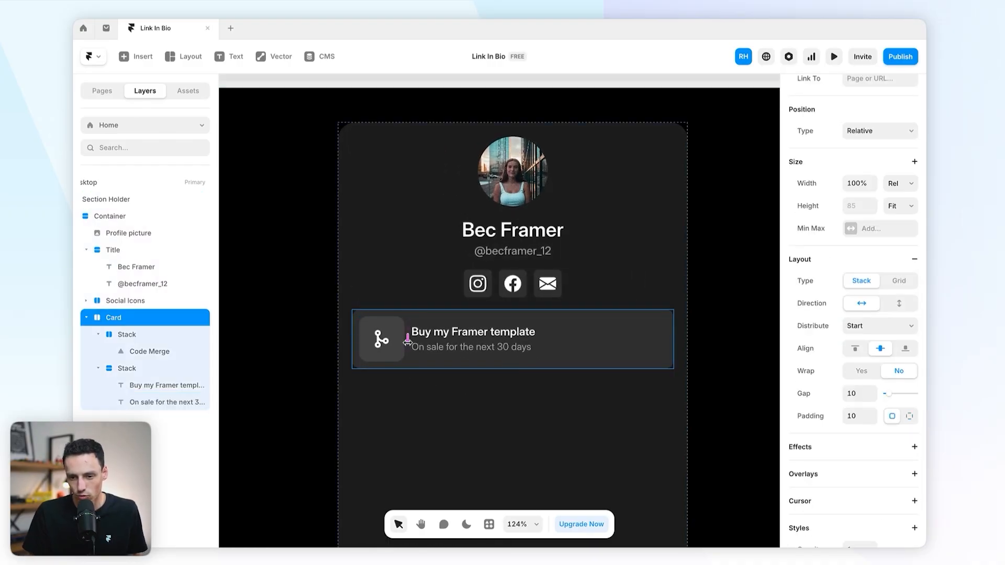
drag(407, 340, 410, 340)
Step: Replace the card's Code Merge icon with the Flowbite Column icon
click(302, 370)
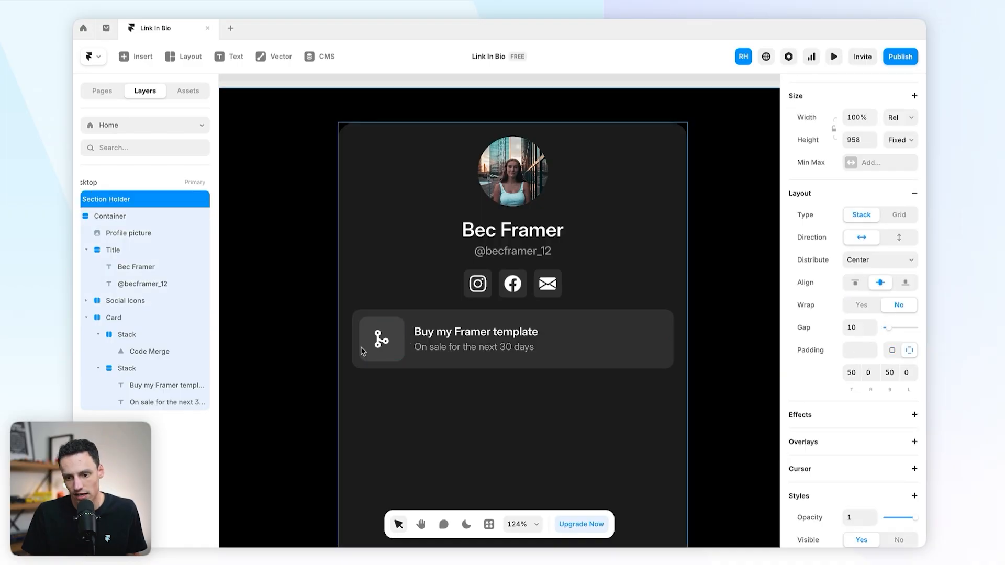
super+click(377, 345)
click(864, 458)
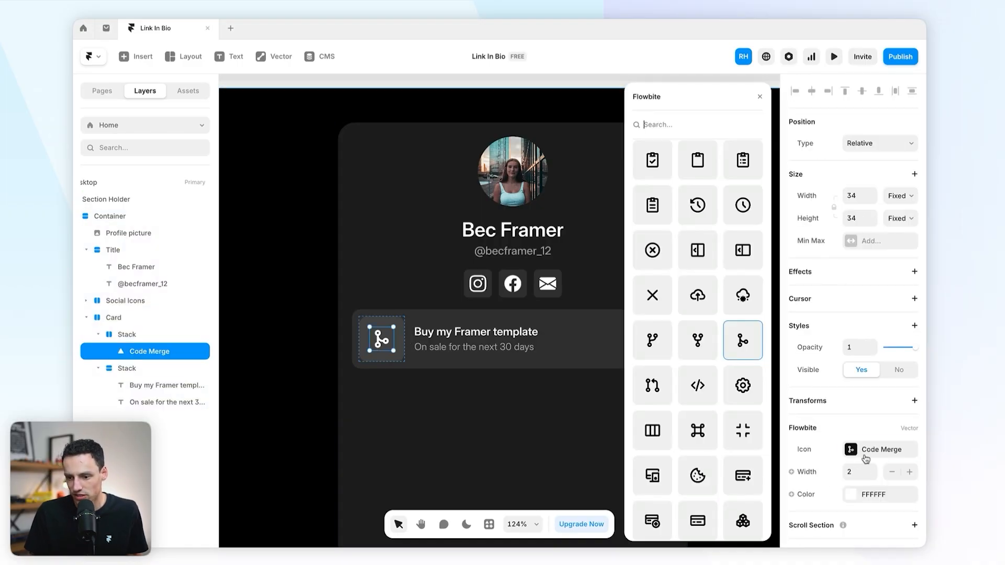
click(661, 430)
click(295, 281)
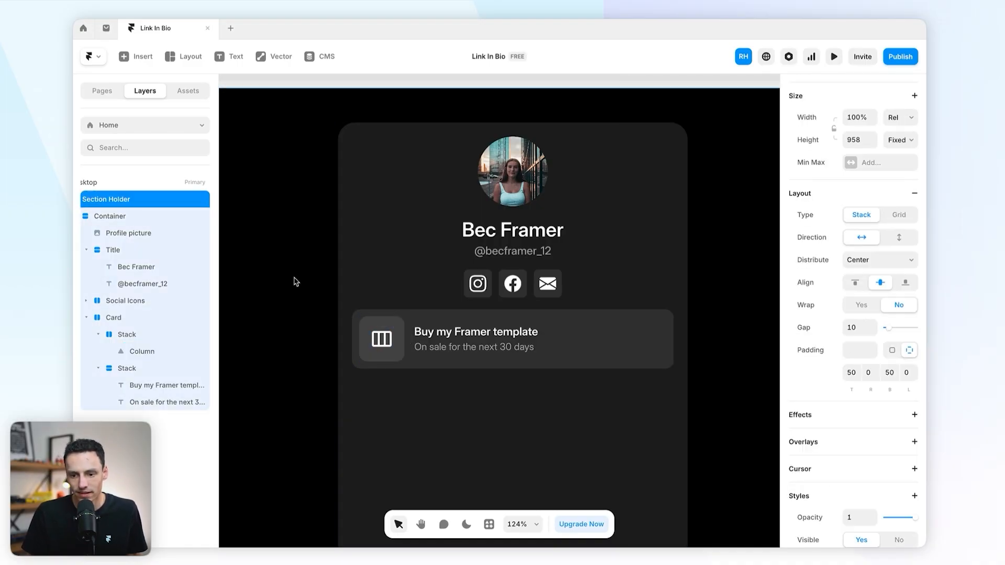
Step: Check the card's layers, ending with the Column icon selected
click(613, 347)
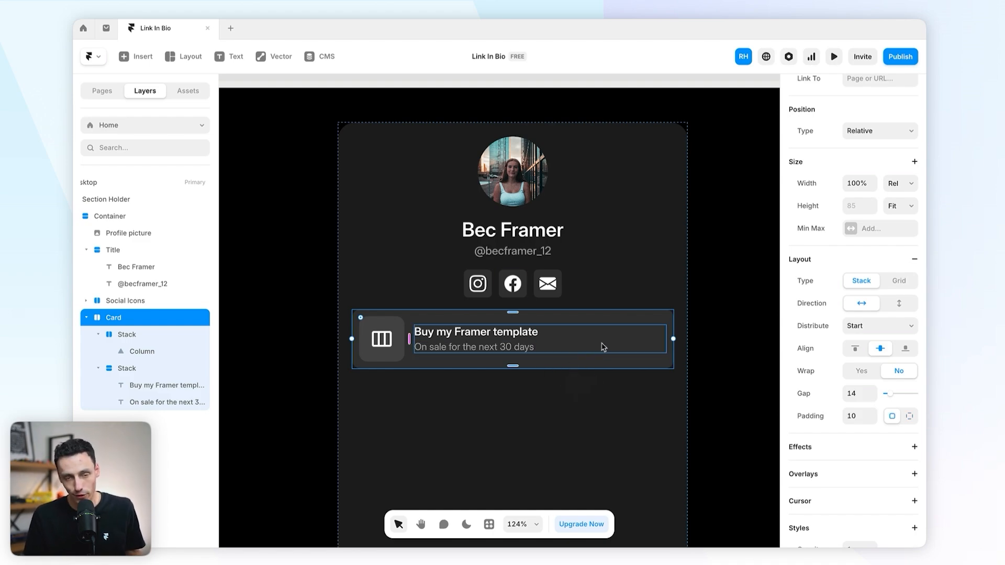
click(724, 359)
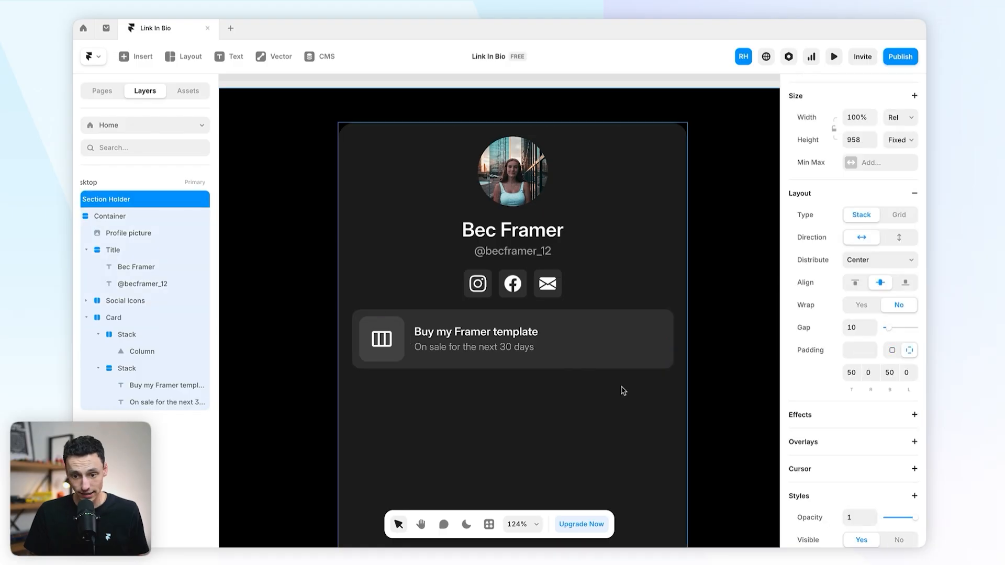
scroll(623, 390, up, 2)
click(469, 383)
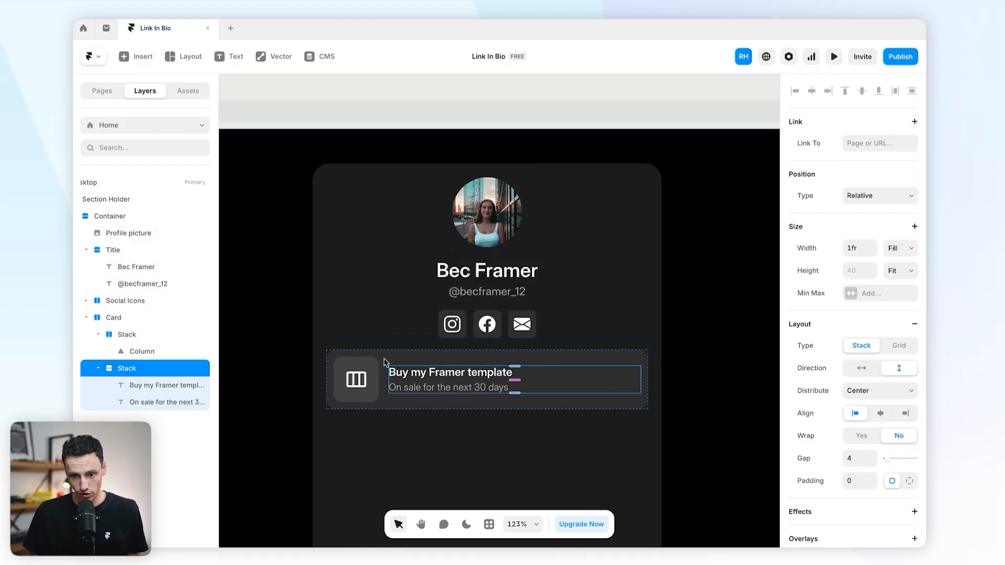
click(356, 379)
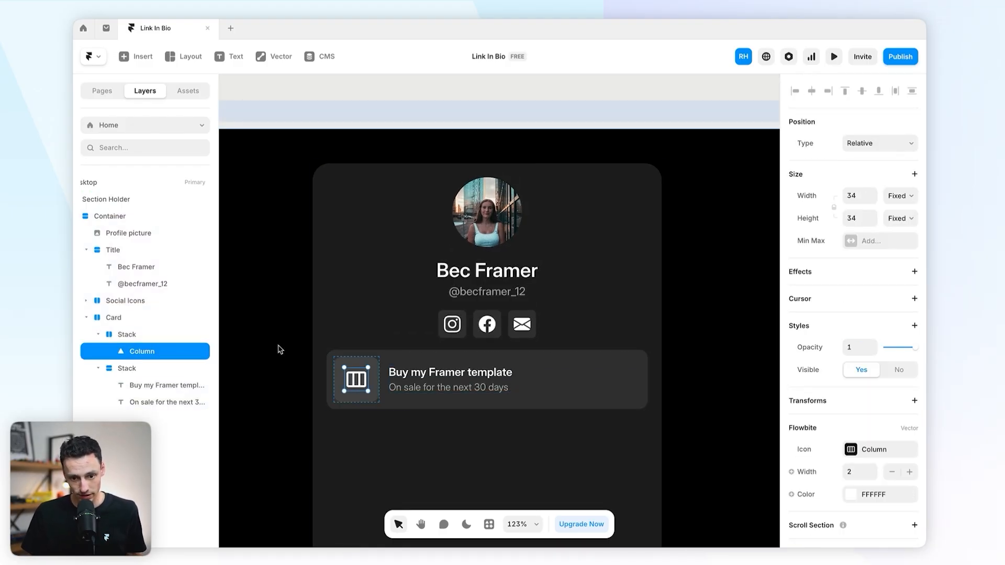
Step: Paste a copy of the icon at the card's end and change it to Arrow Right
click(437, 361)
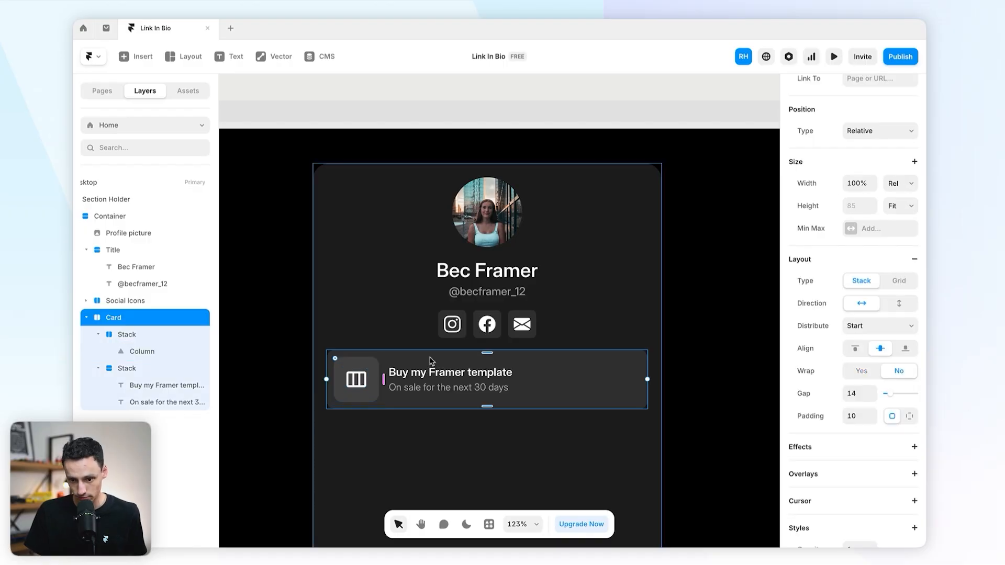
key(ctrl+v)
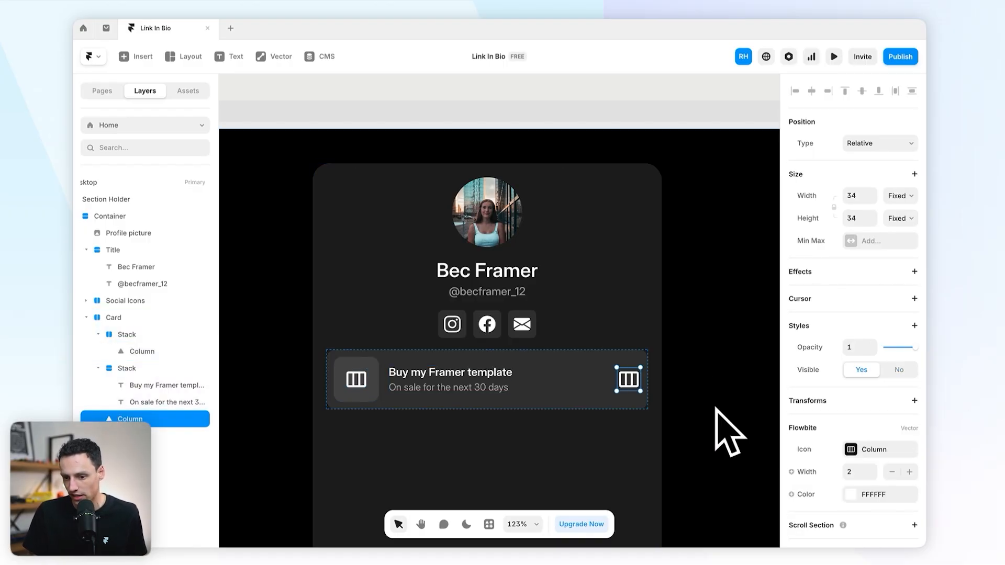
click(863, 450)
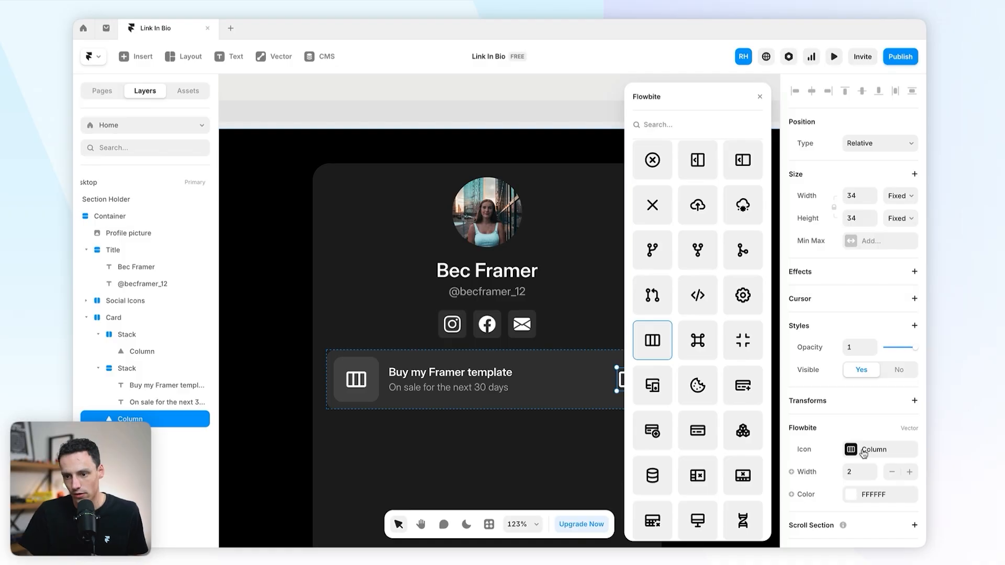
text(arro)
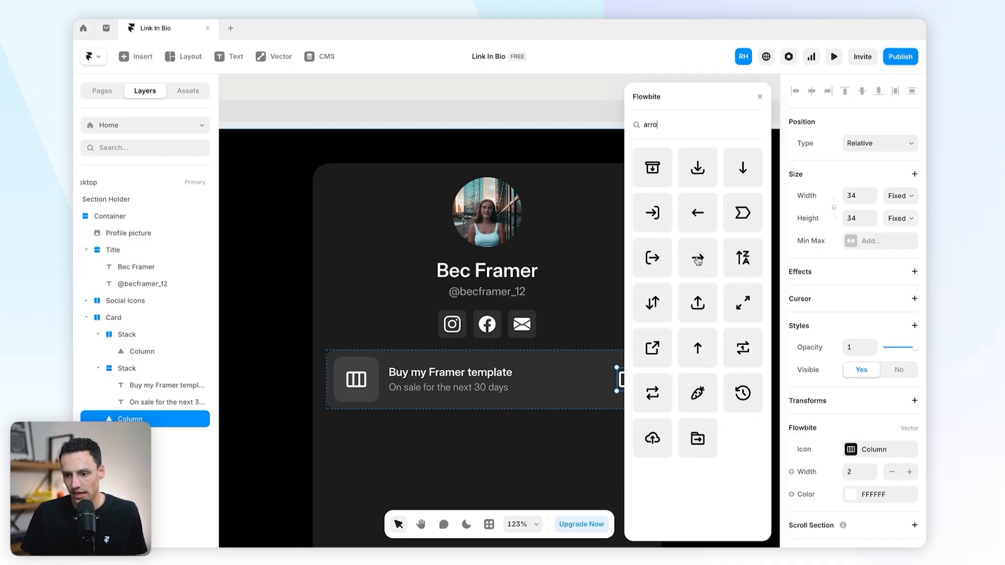
click(698, 259)
click(416, 299)
Step: Make the arrow icon white at about 50% opacity
click(710, 350)
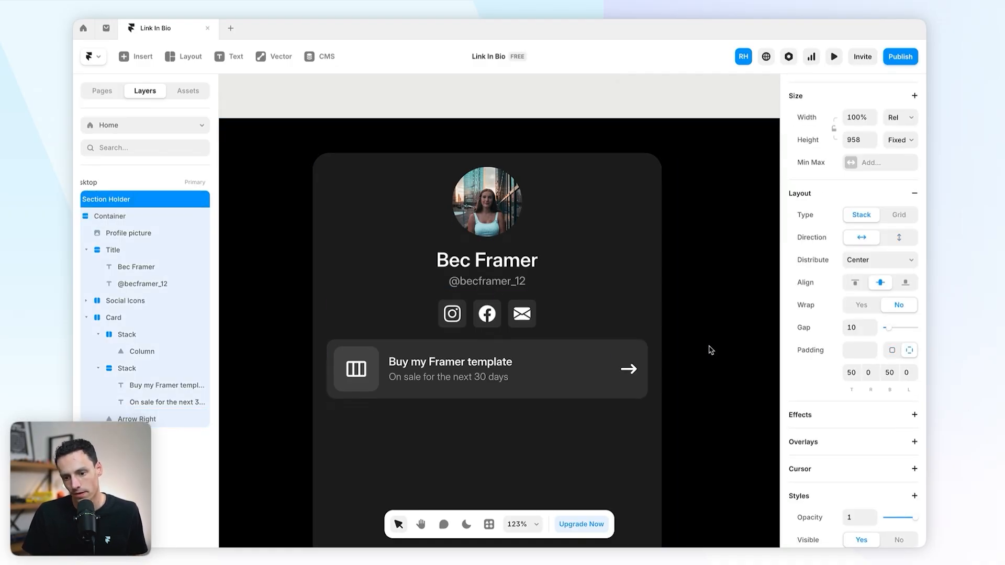
scroll(711, 349, down, 2)
click(629, 324)
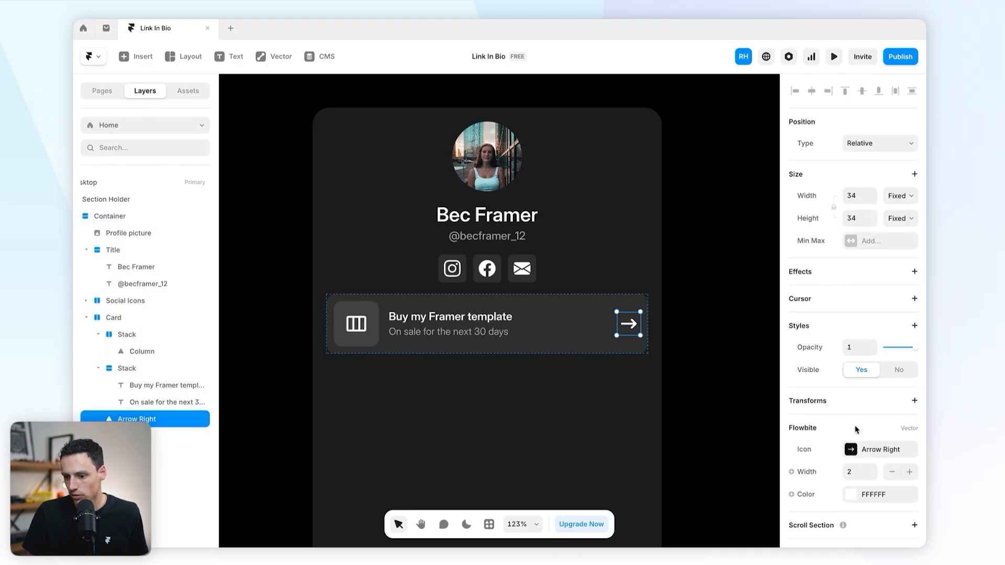
click(845, 496)
drag(719, 399, 712, 399)
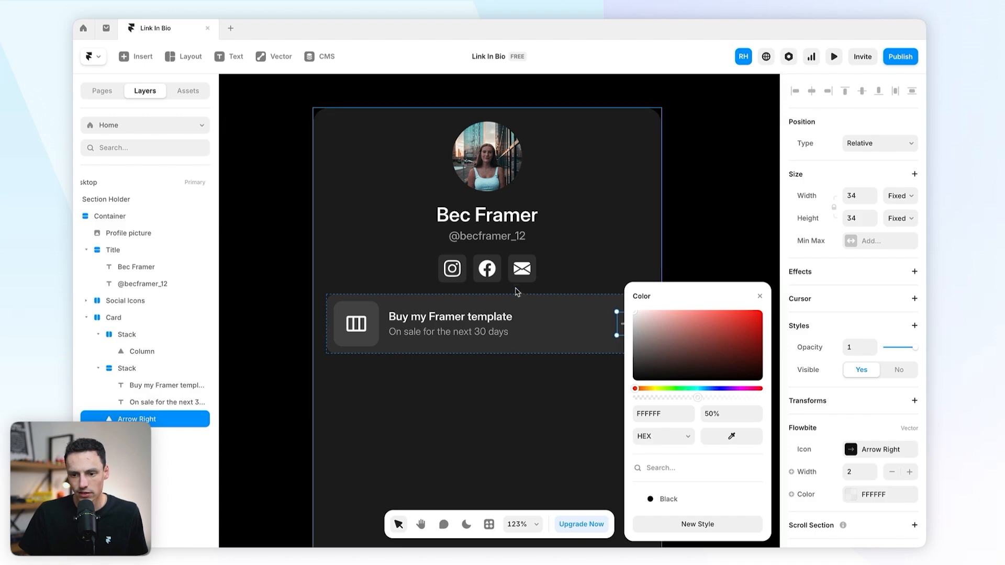
click(487, 269)
scroll(565, 307, up, 1)
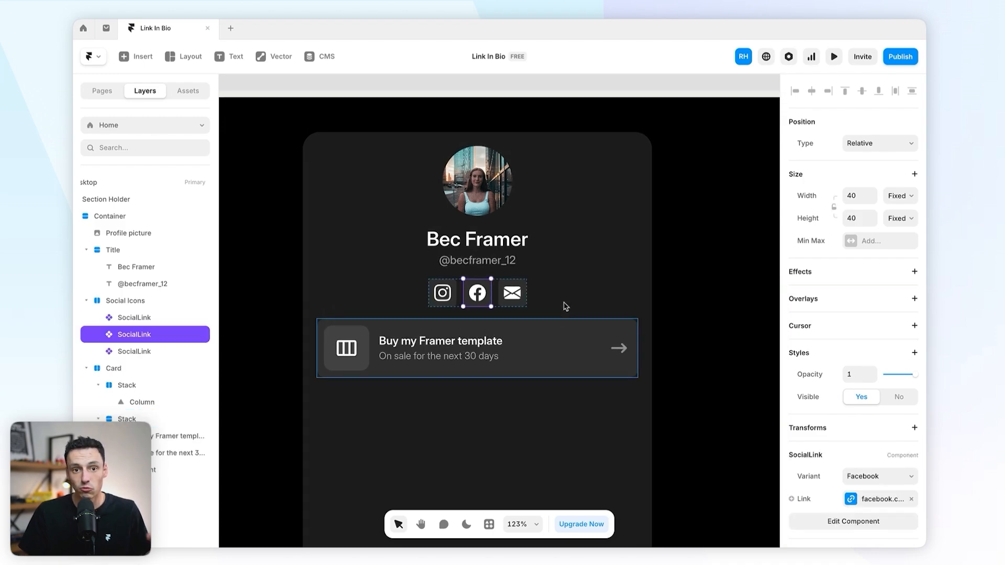
click(714, 322)
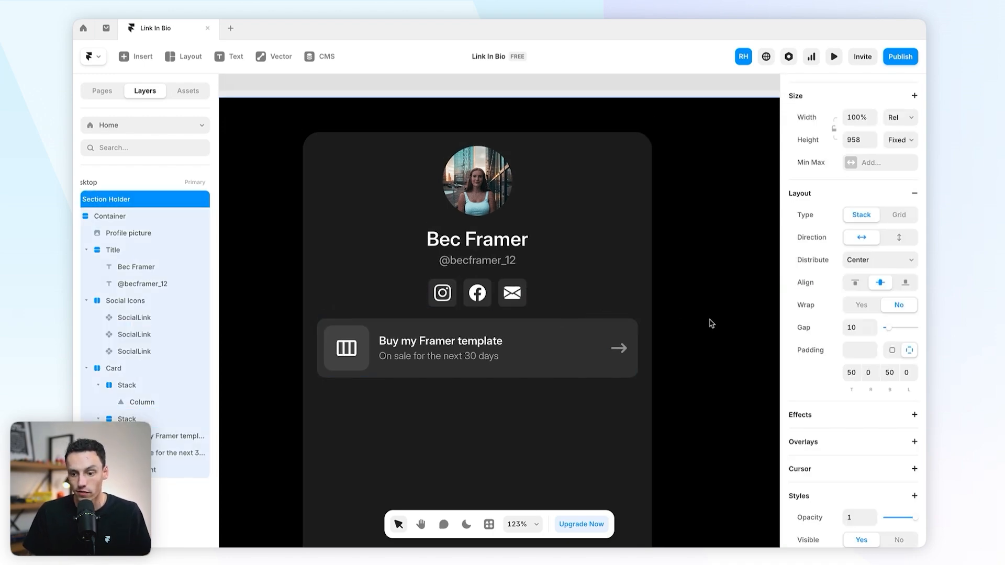
click(593, 373)
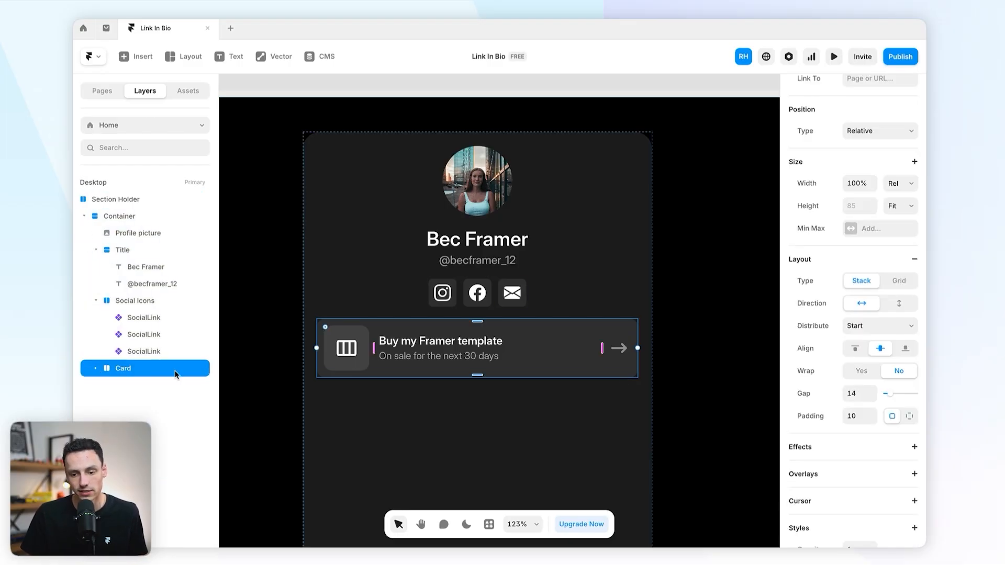
Step: Turn the 'Buy my Framer template' card into a component named Card
right_click(550, 375)
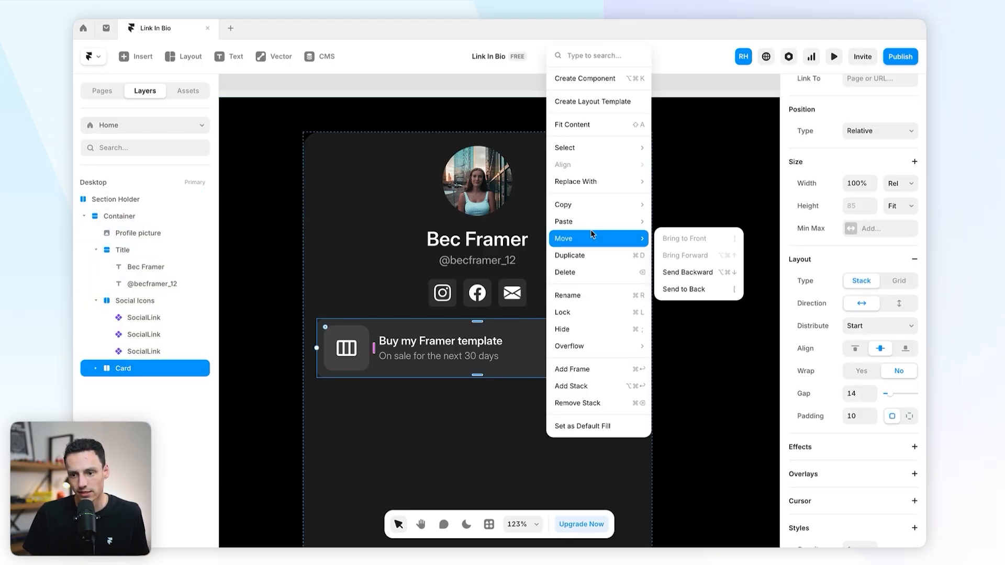
click(590, 79)
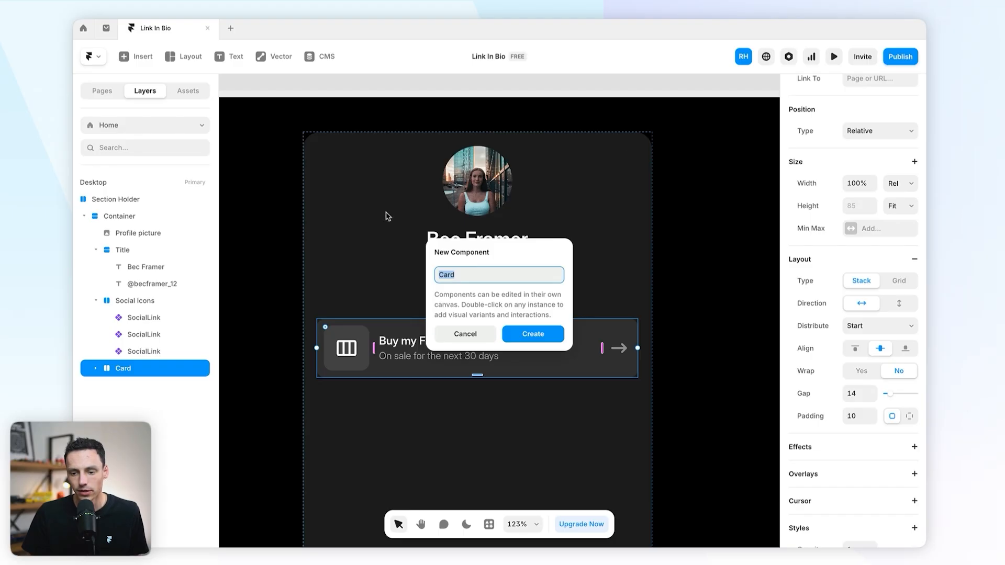
click(533, 332)
click(563, 223)
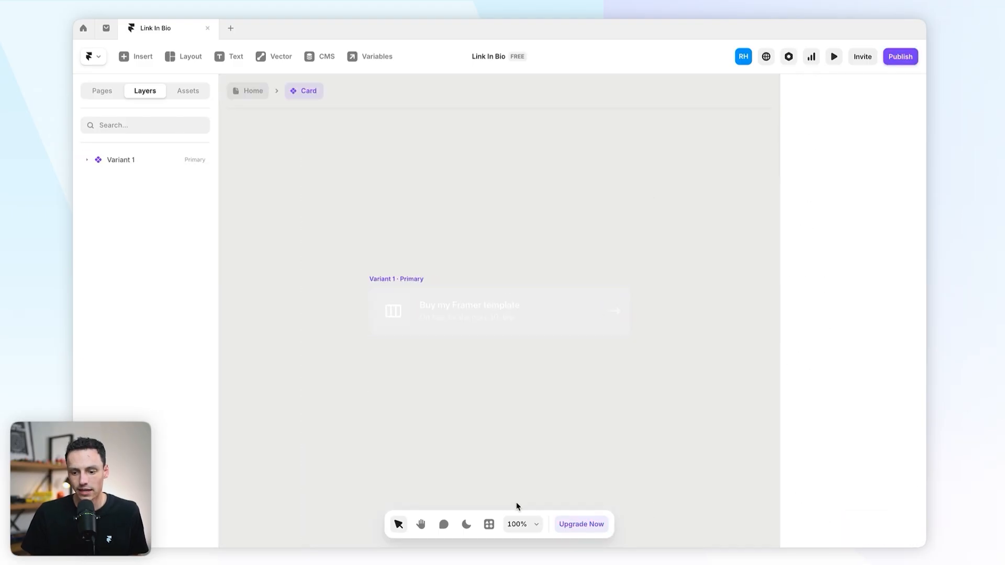
Step: Switch the editor to dark theme and open the SocialLink component from Home
click(467, 524)
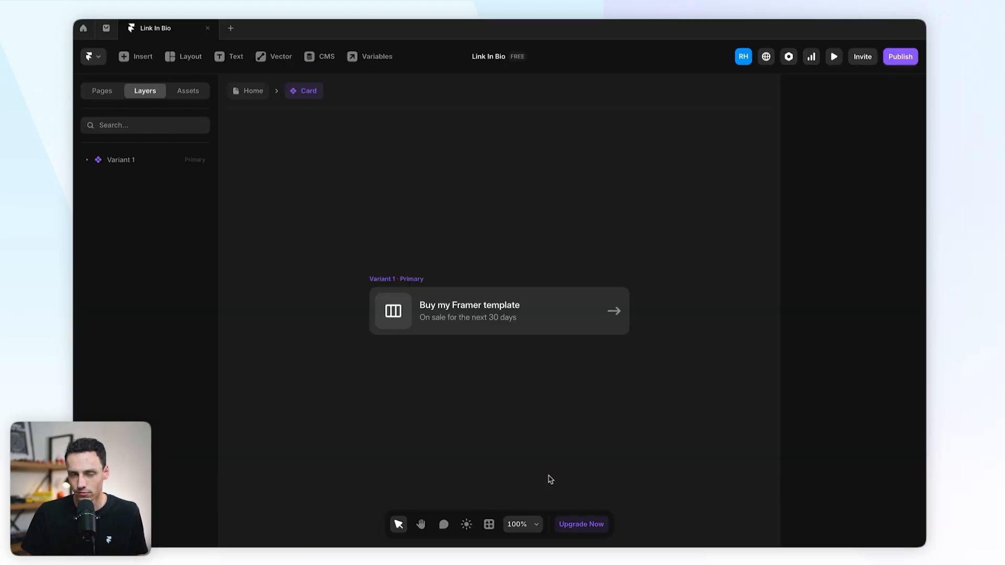
click(393, 311)
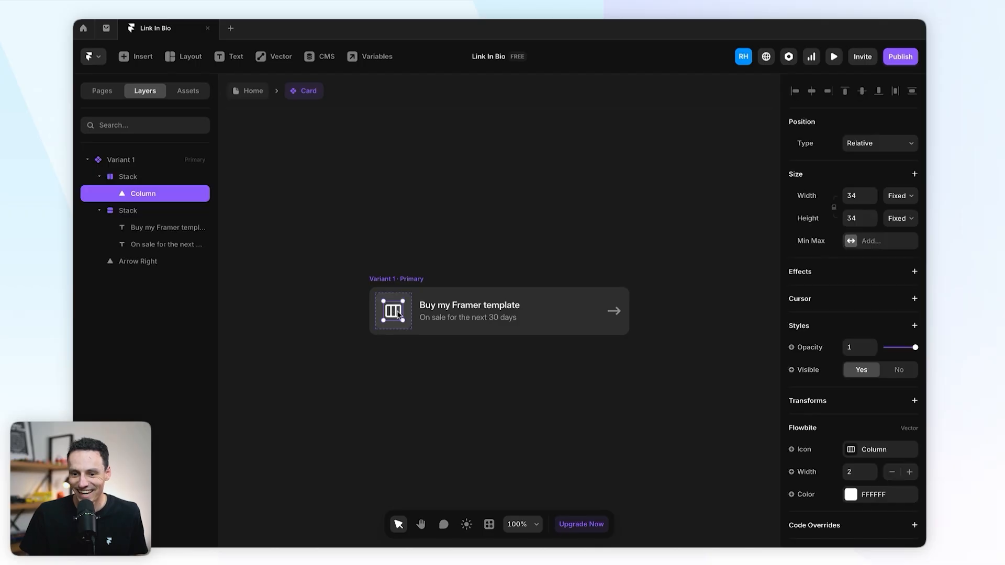
click(437, 242)
drag(371, 241, 671, 388)
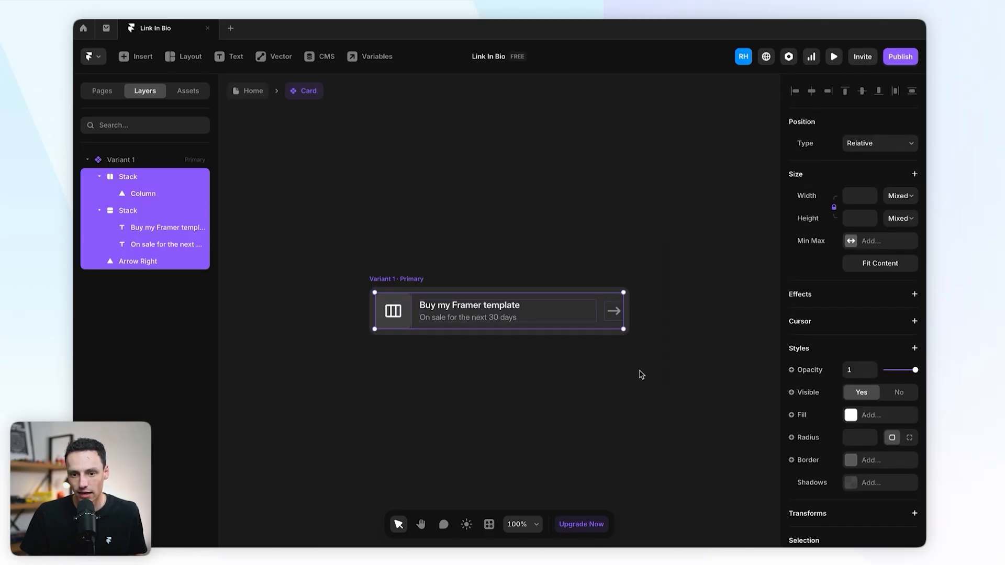
click(245, 90)
double_click(443, 294)
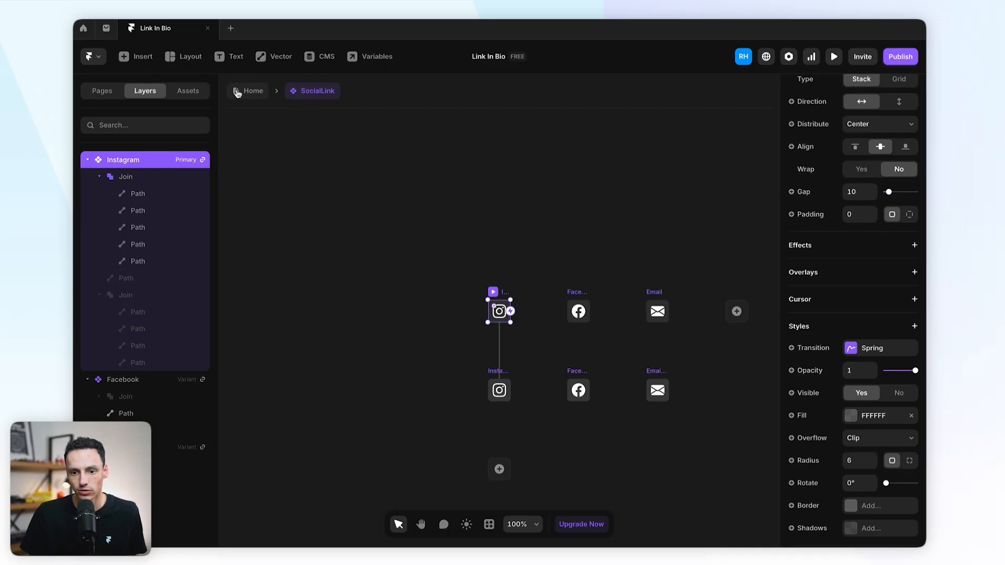
Step: Open the Card component from Home and select its 'Buy my Framer template' title text
click(236, 93)
double_click(445, 363)
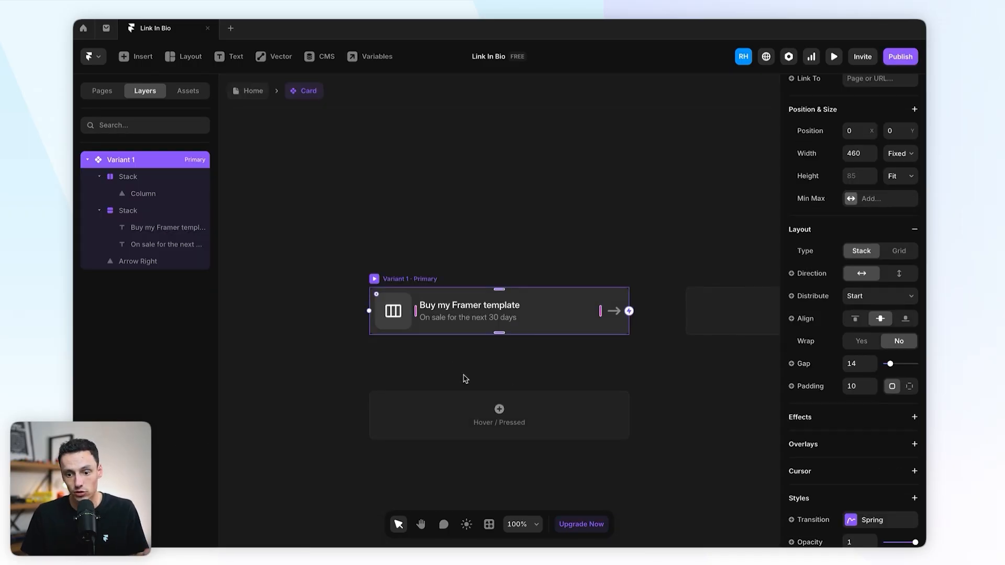
click(393, 311)
click(461, 308)
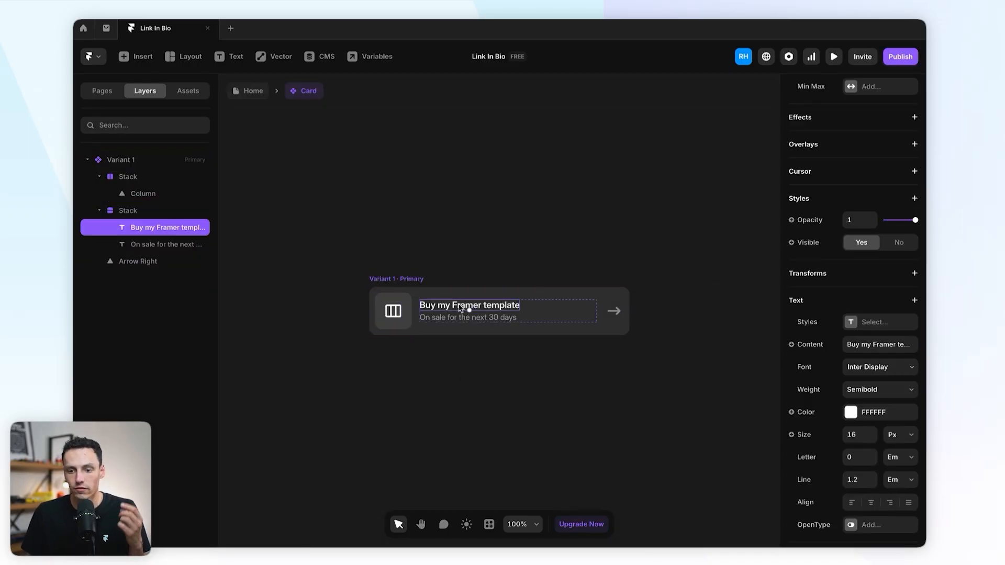
click(394, 311)
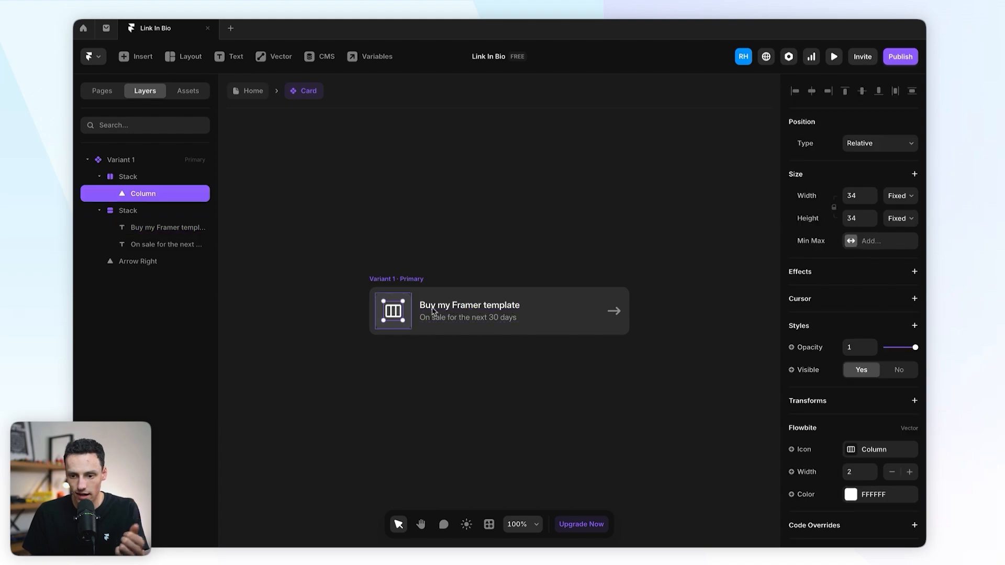
click(469, 318)
click(453, 255)
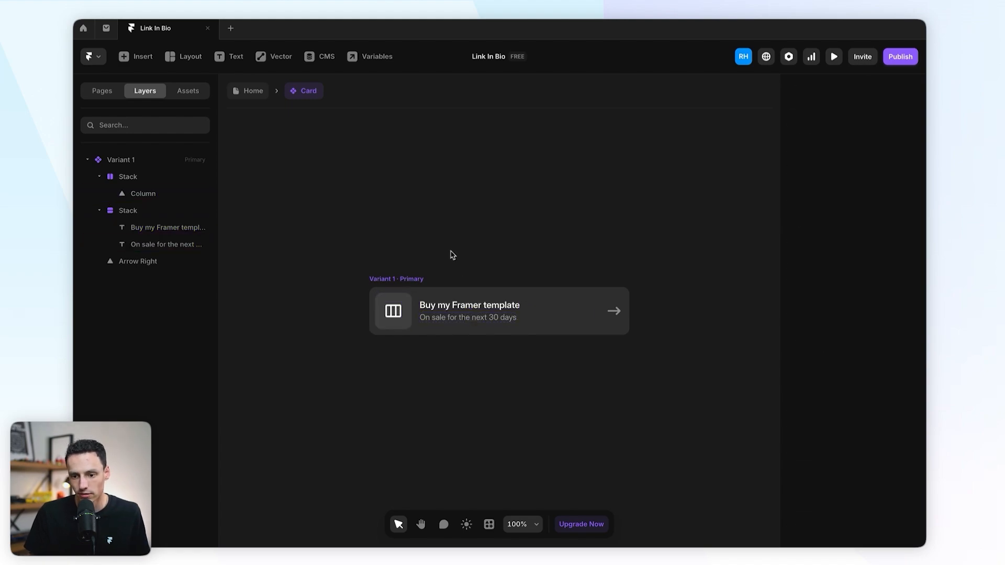
click(448, 303)
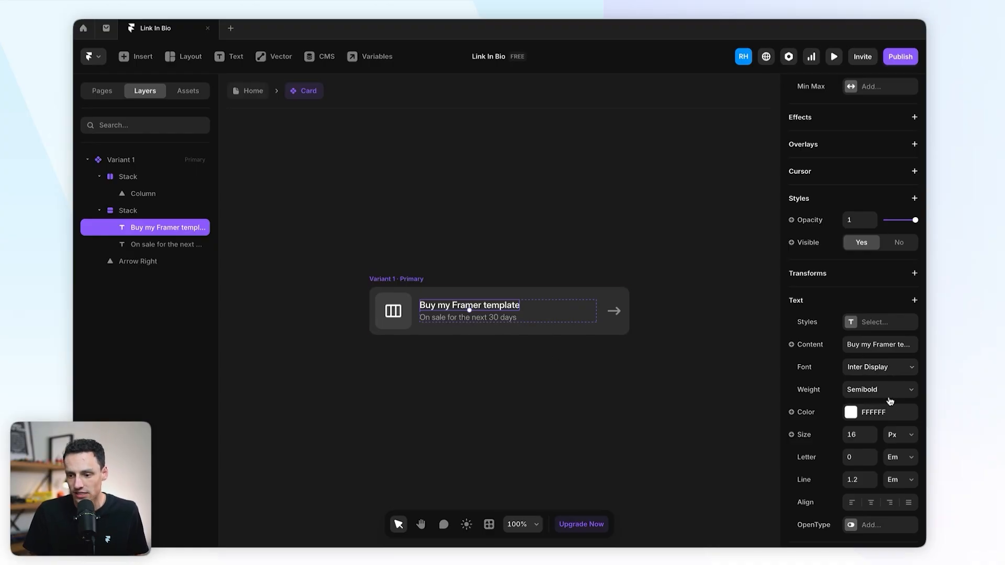
scroll(891, 401, down, 3)
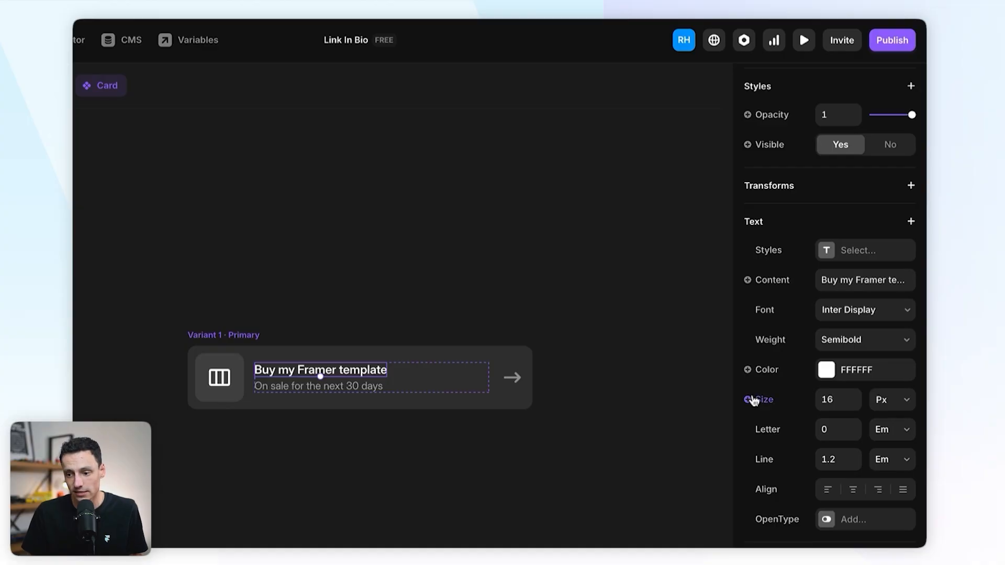
Step: Turn the card's title and description text into plain text variables, naming the second 'Description'
click(779, 292)
mouse_move(783, 308)
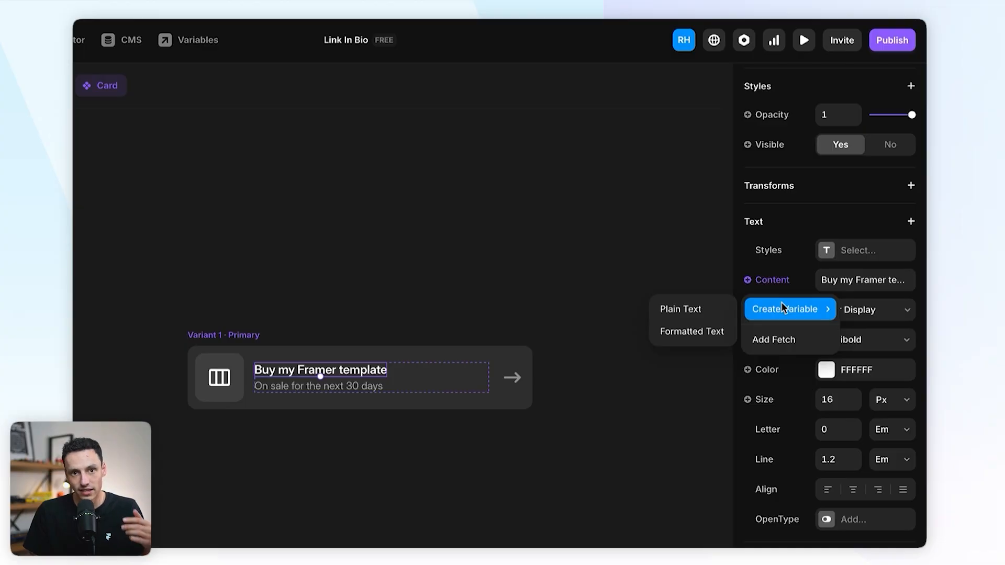
click(711, 309)
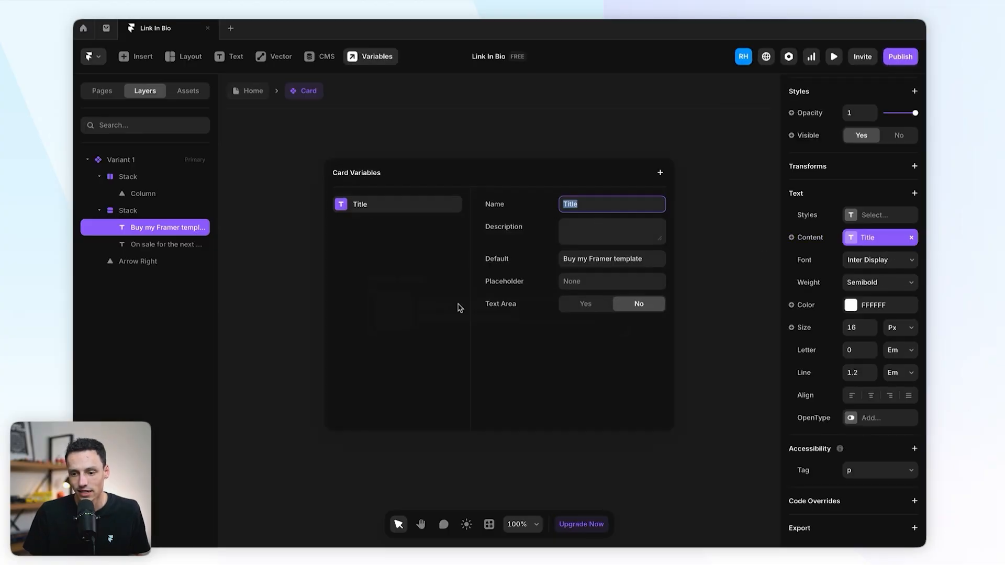
click(739, 265)
click(494, 319)
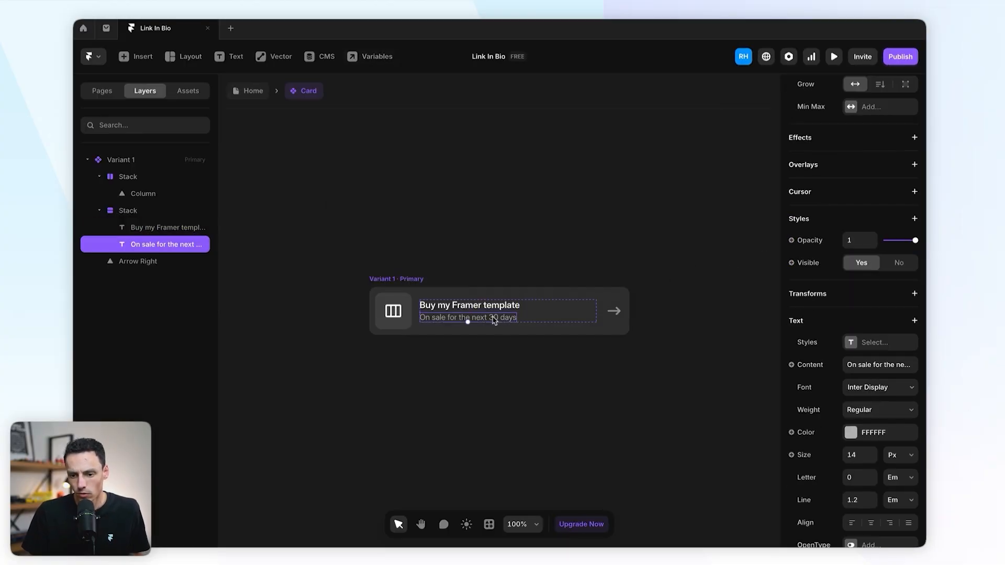
click(810, 366)
mouse_move(809, 387)
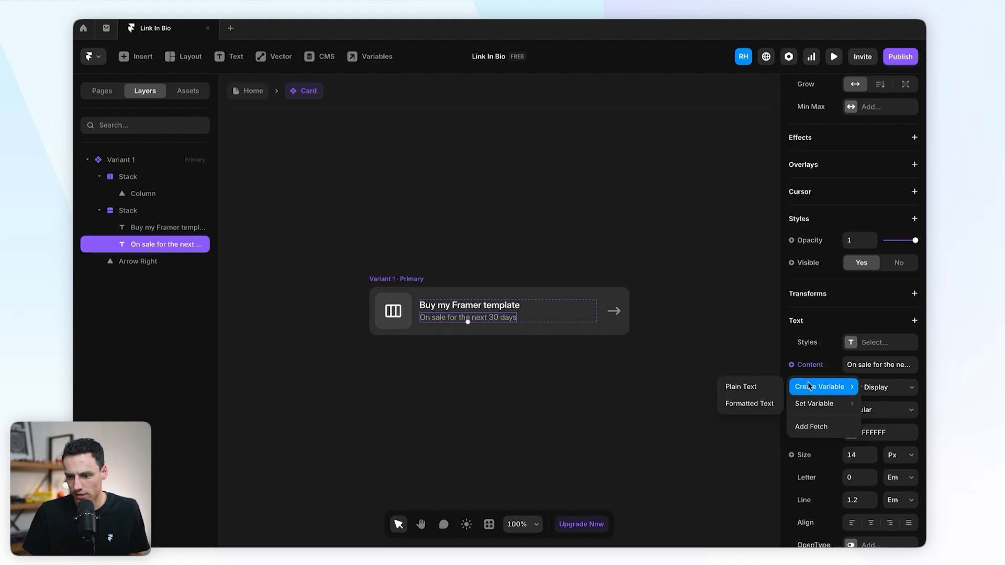
click(771, 388)
text(Description)
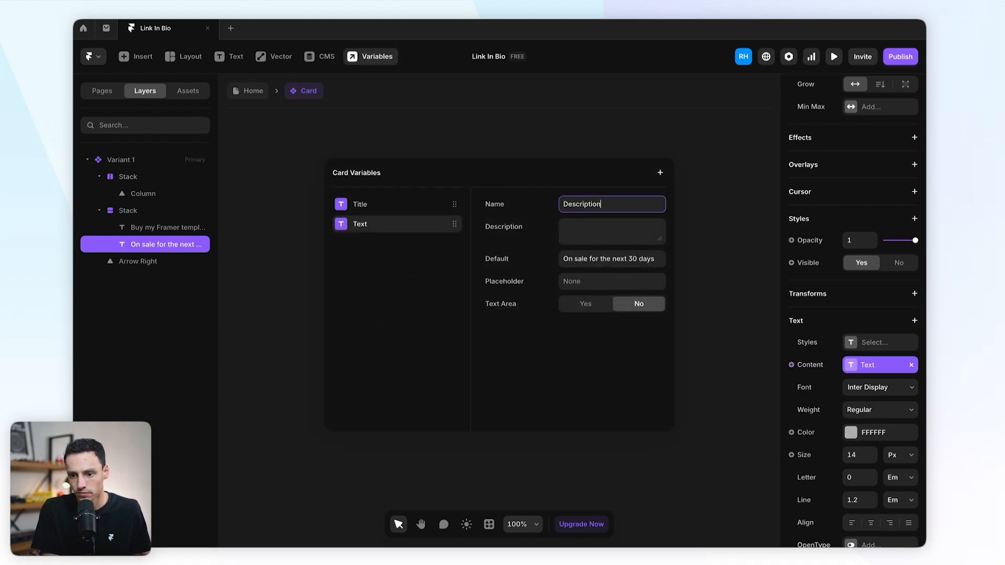
key(Return)
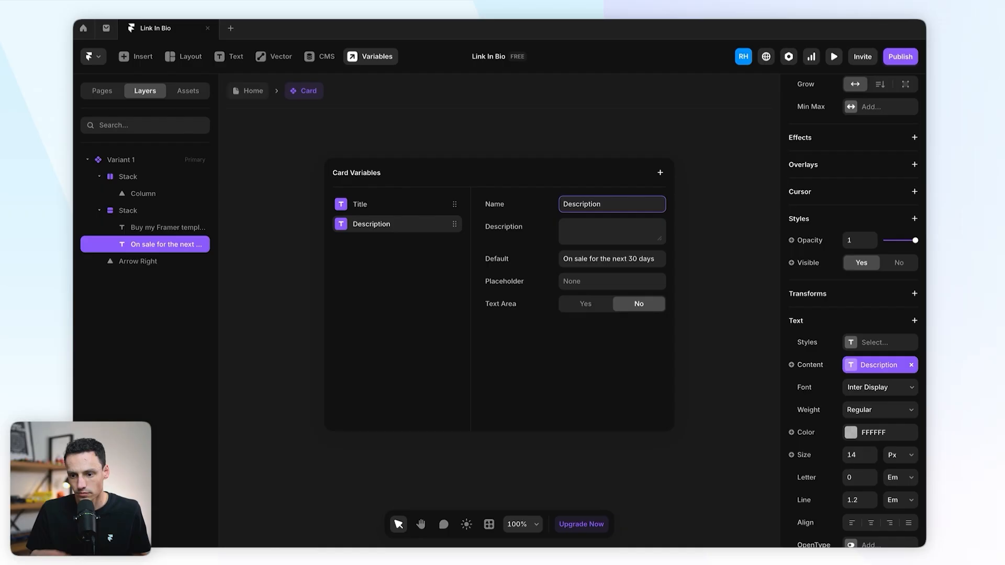
click(729, 203)
Step: Expose the card's column icon as a component variable
click(396, 313)
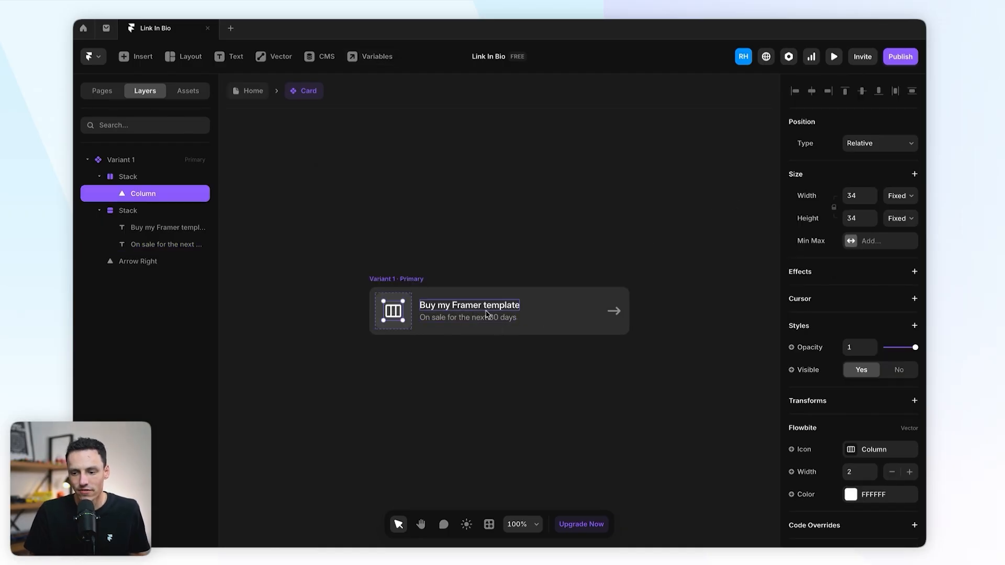
click(814, 450)
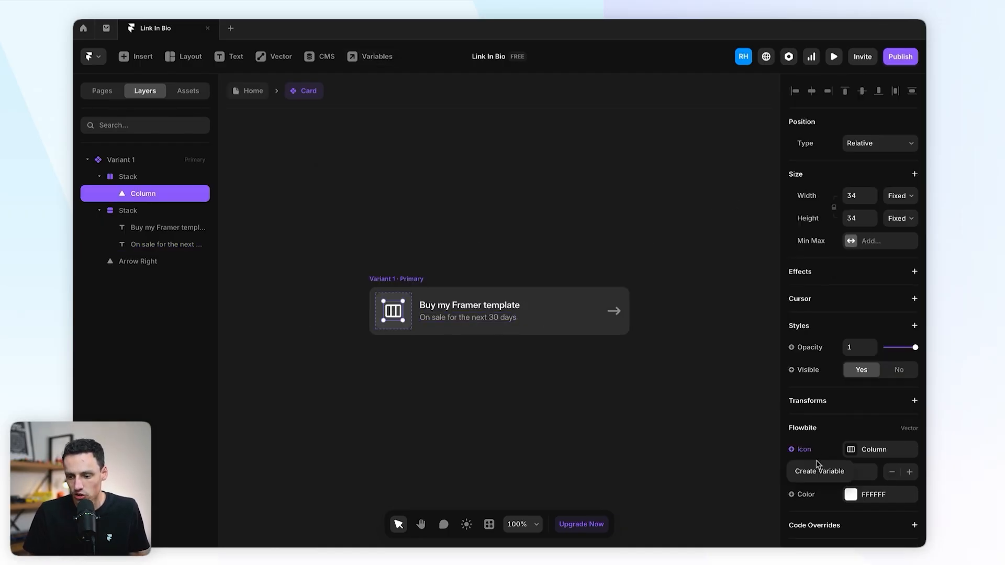
click(819, 472)
click(695, 261)
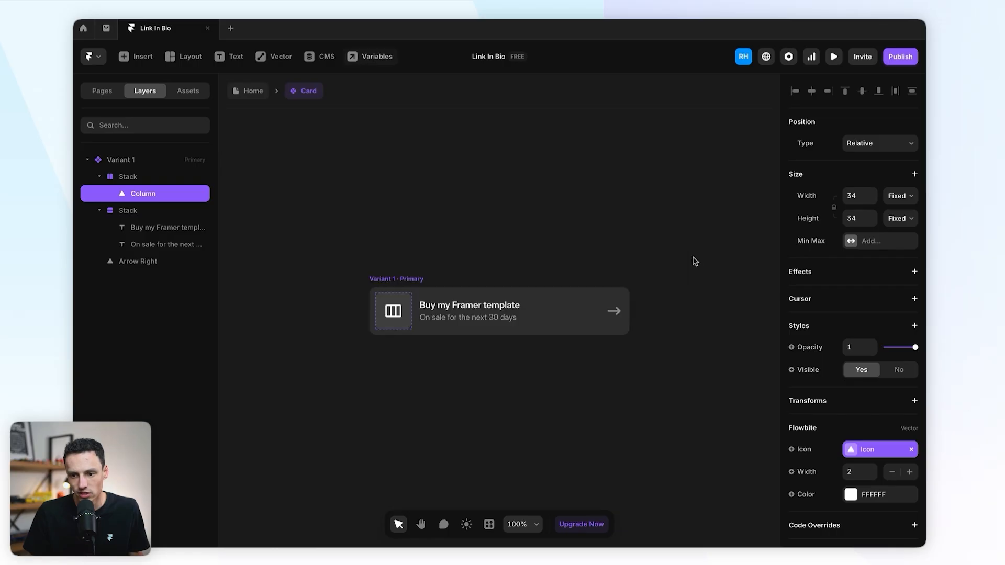
Step: Add a Link variable to the whole card and return to the Home page
click(391, 278)
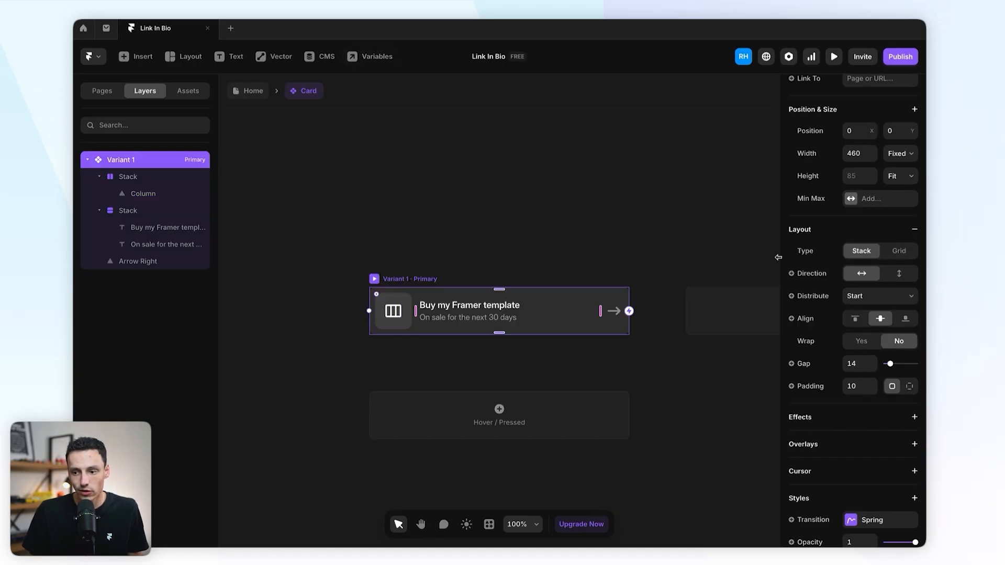
scroll(855, 224, up, 3)
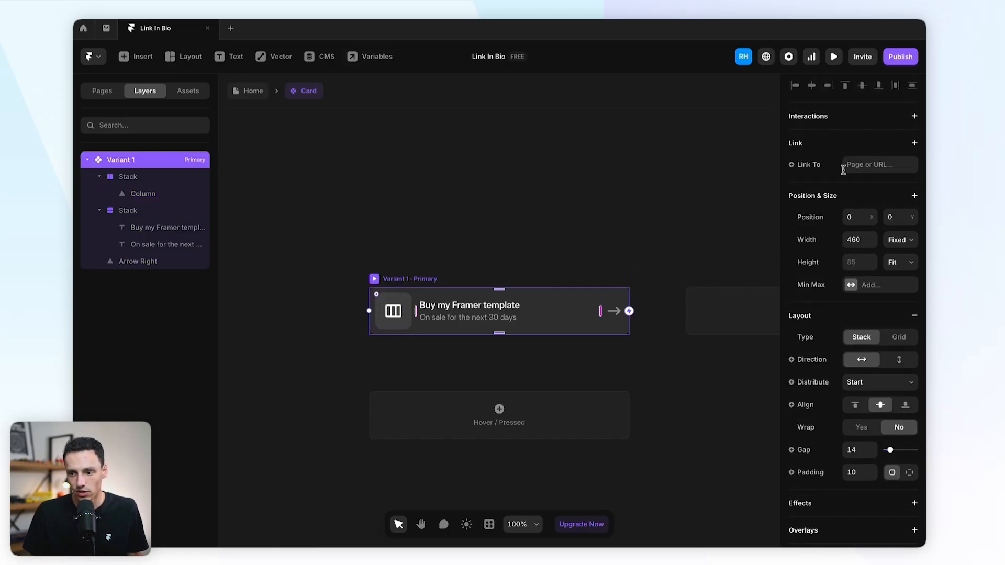
click(819, 166)
click(820, 209)
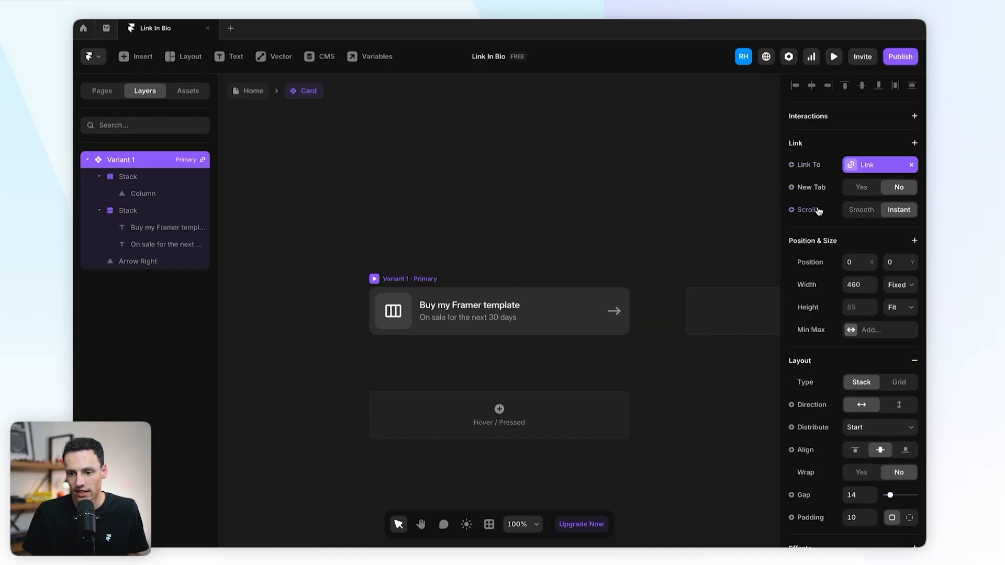
click(617, 189)
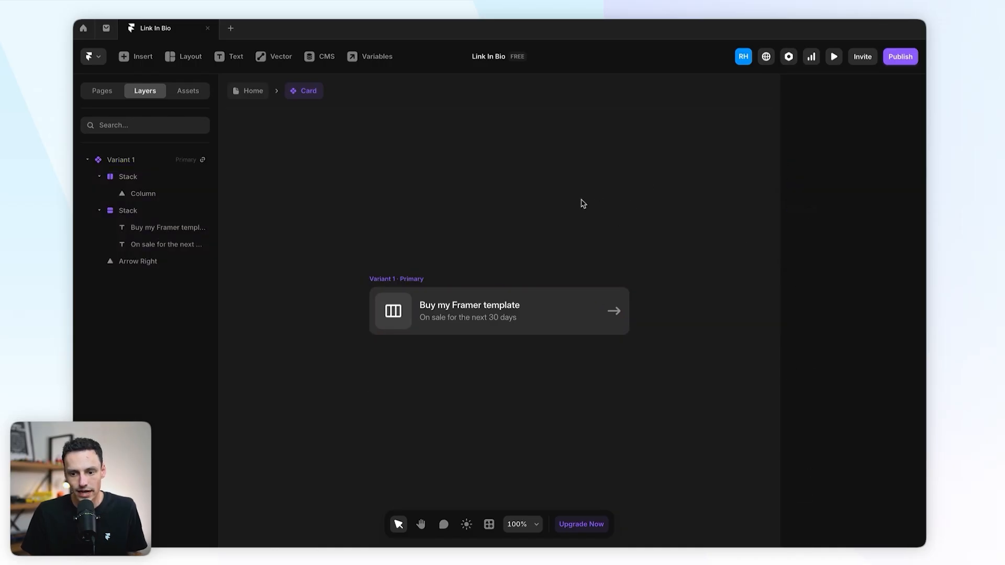
click(254, 92)
Step: Change the link card's title to 'Check out my website'
click(696, 298)
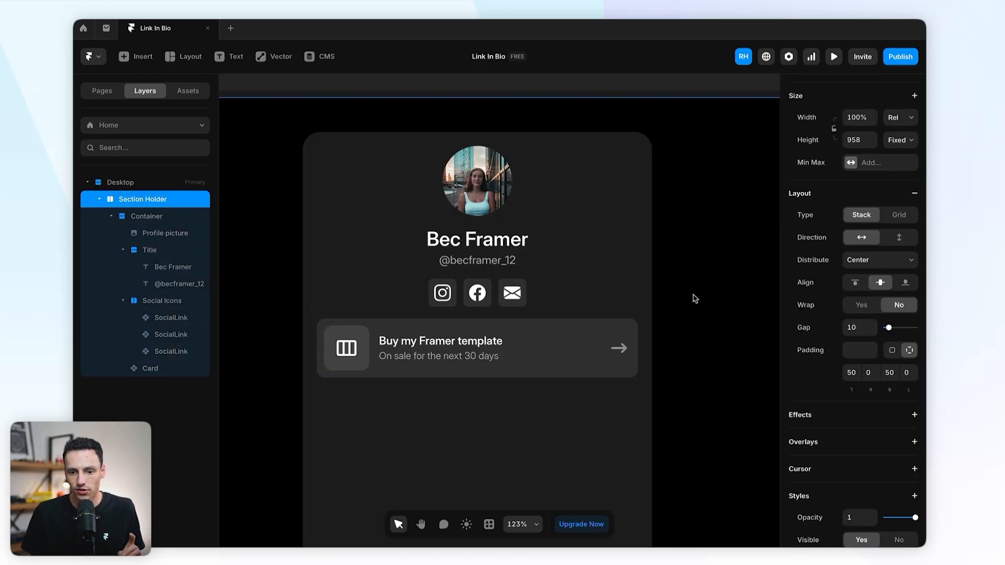
click(481, 347)
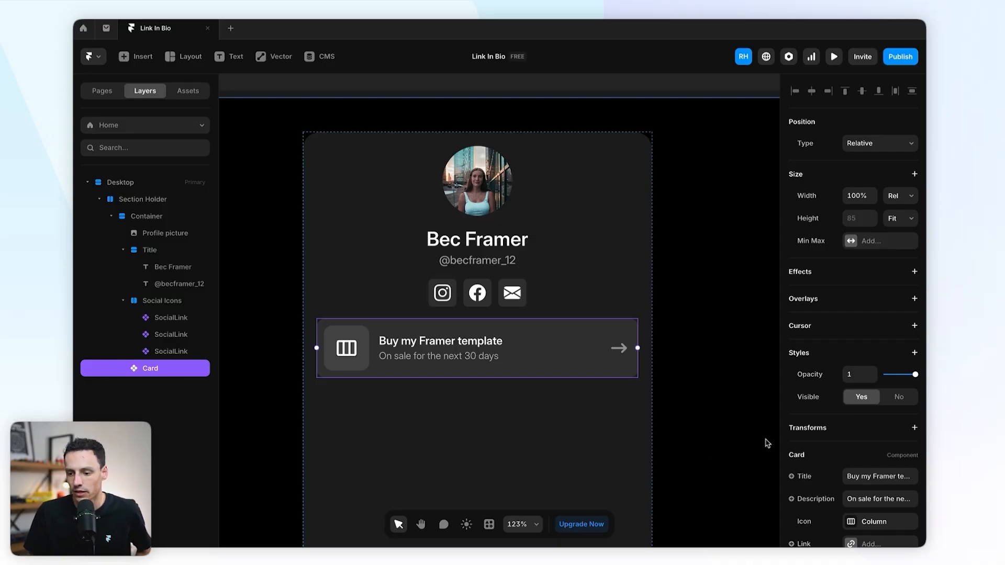
scroll(886, 388, down, 3)
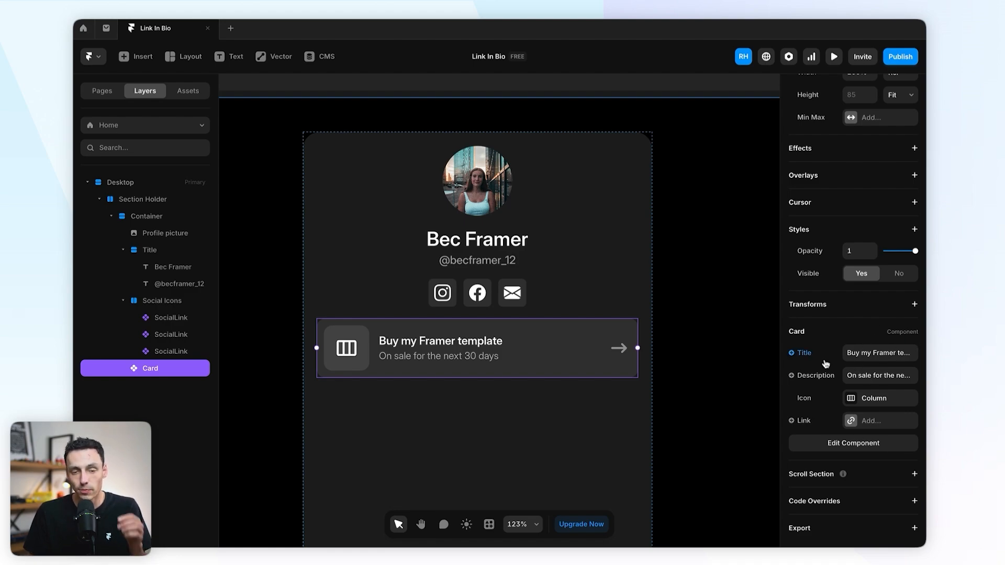
click(867, 360)
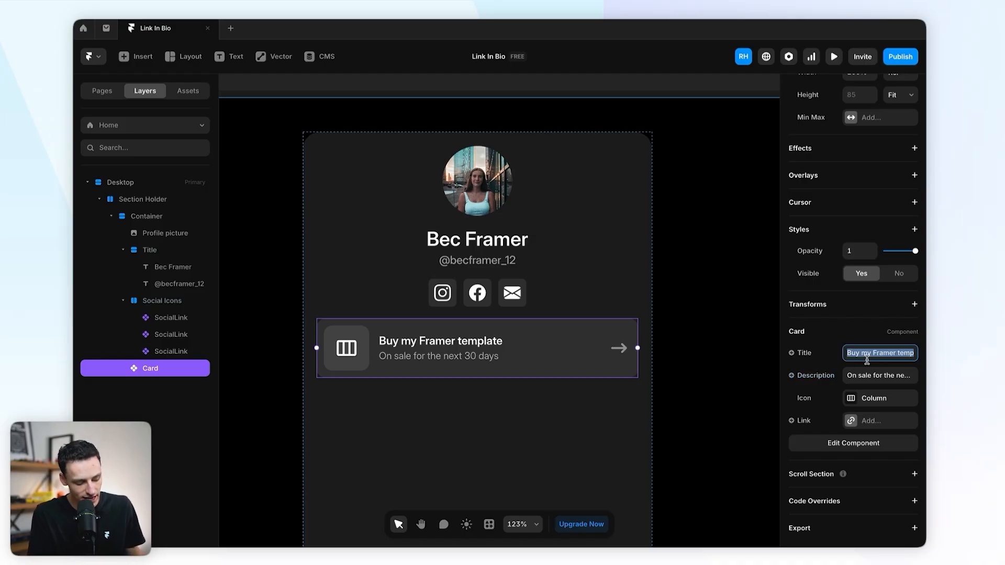
text(Check o)
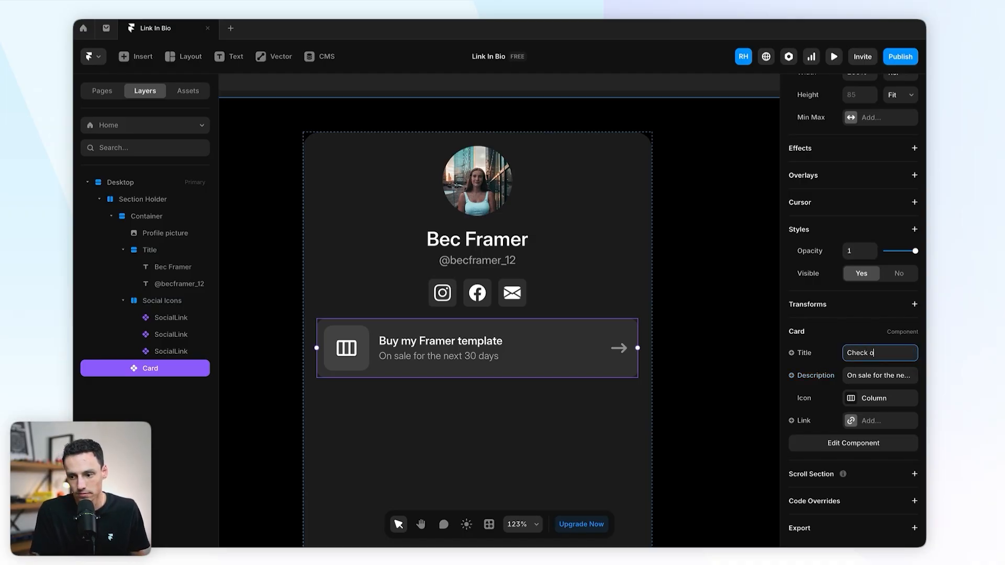
text(ut my website)
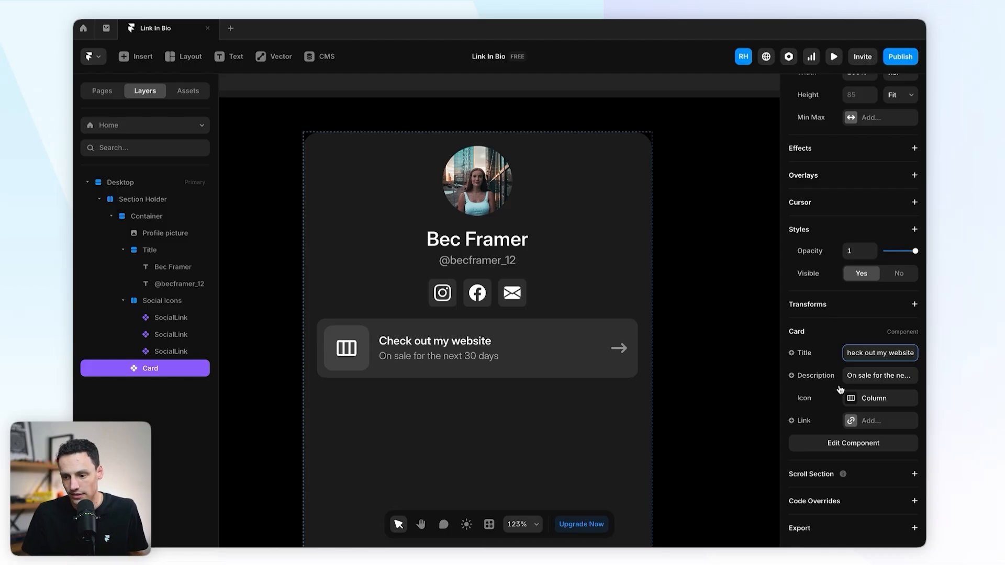
Step: Swap the link card's icon for a computer icon
click(864, 399)
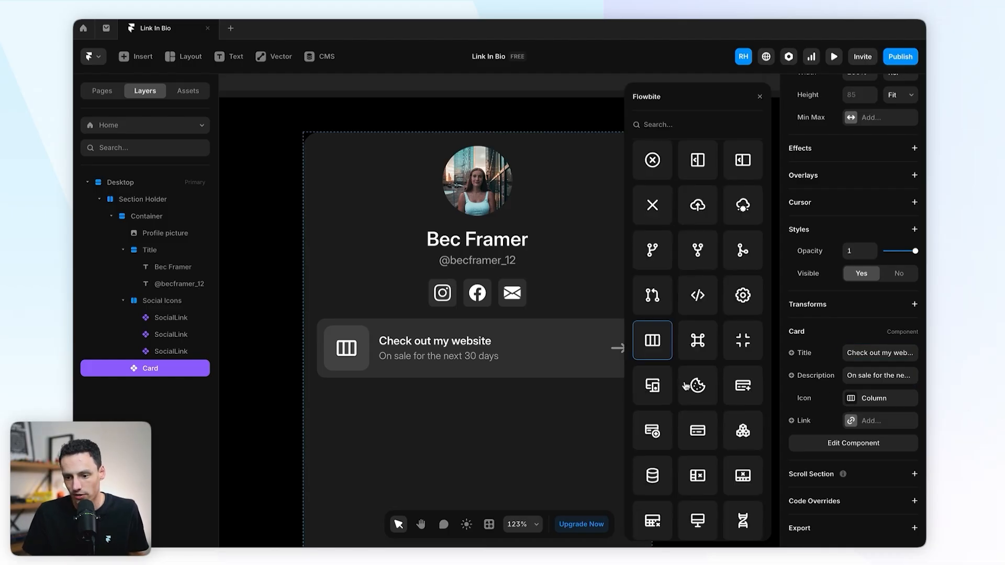
click(652, 386)
key(Escape)
key(Escape)
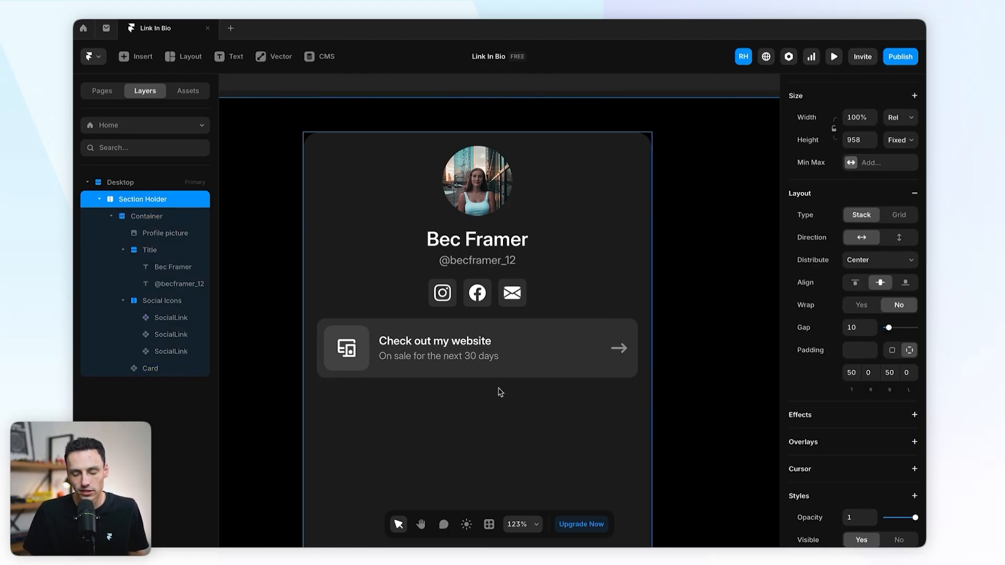
click(446, 360)
Step: Reopen the Card component from the Home page and add a Hover variant
double_click(473, 355)
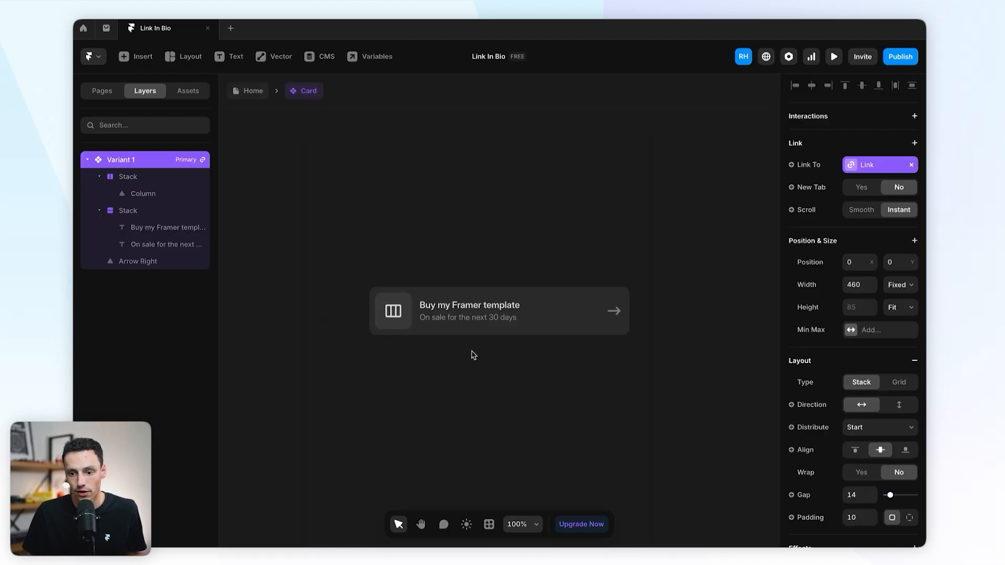
drag(347, 220, 621, 384)
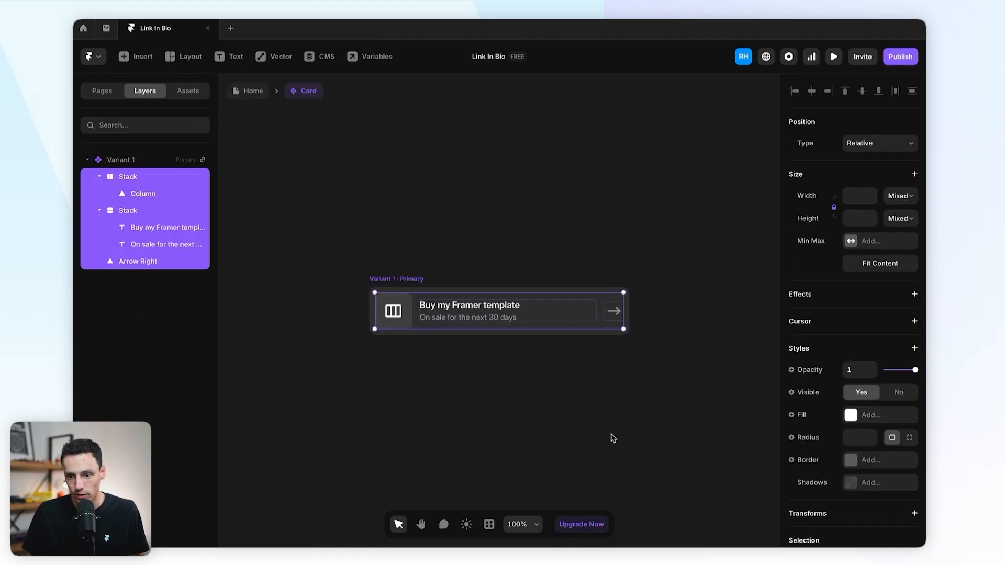
click(612, 439)
click(255, 92)
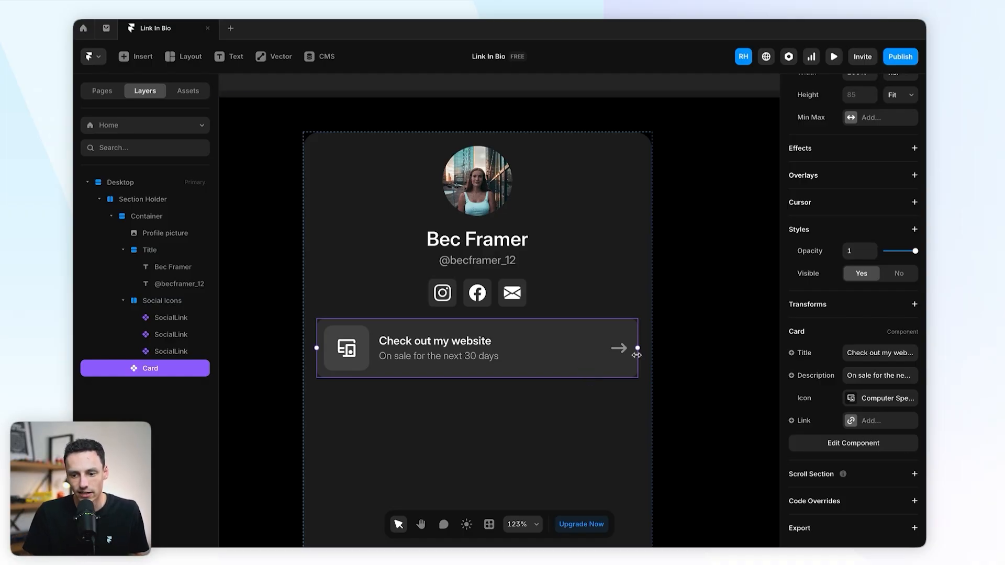
click(688, 352)
double_click(549, 360)
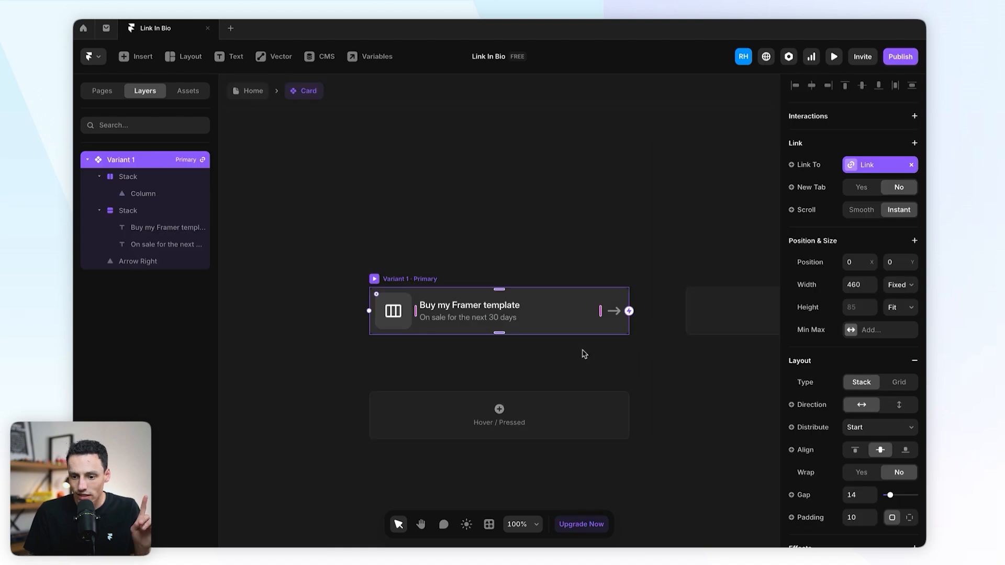
scroll(559, 351, down, 2)
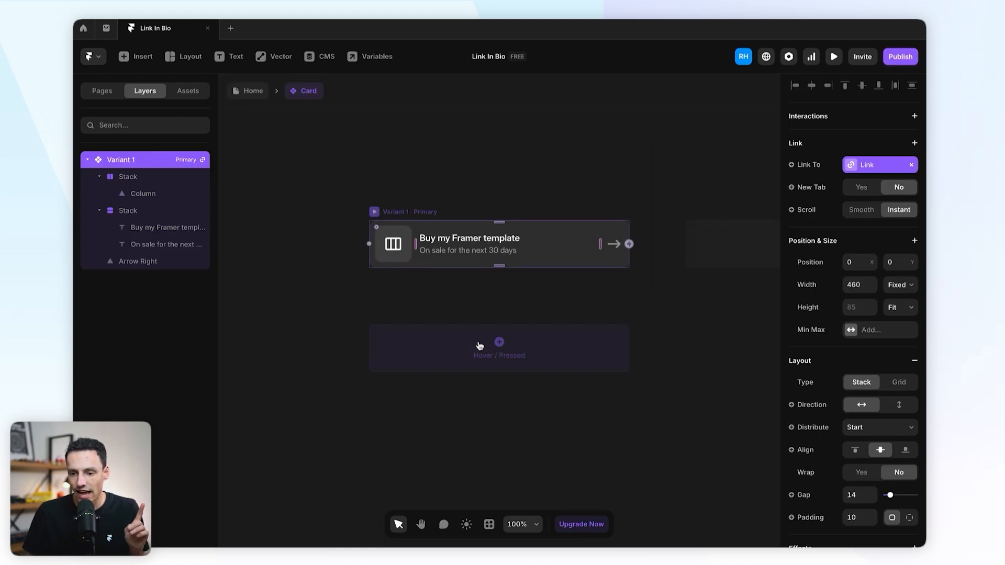
click(504, 357)
click(506, 364)
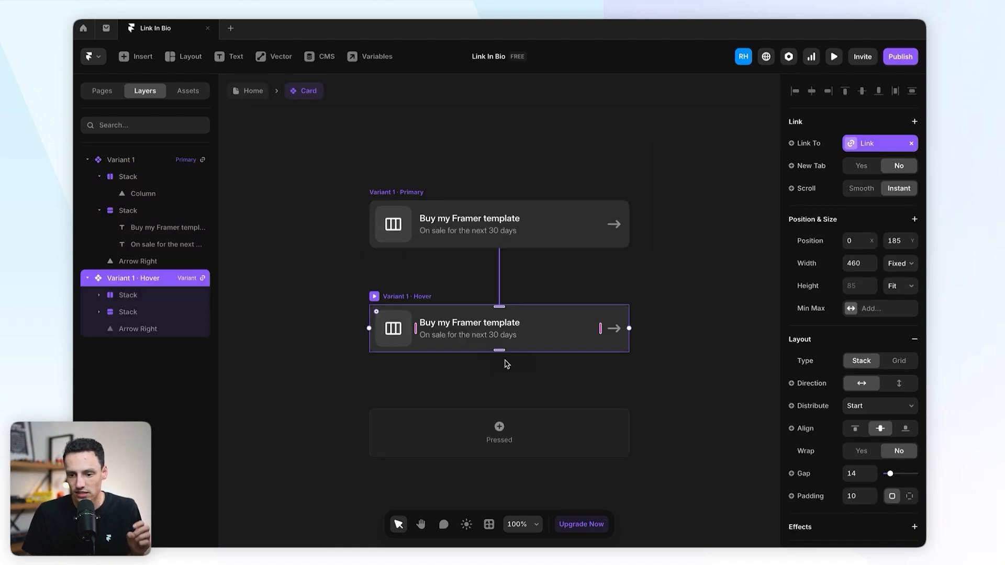
Step: Set the primary variant's arrow Position Type to Absolute
click(607, 330)
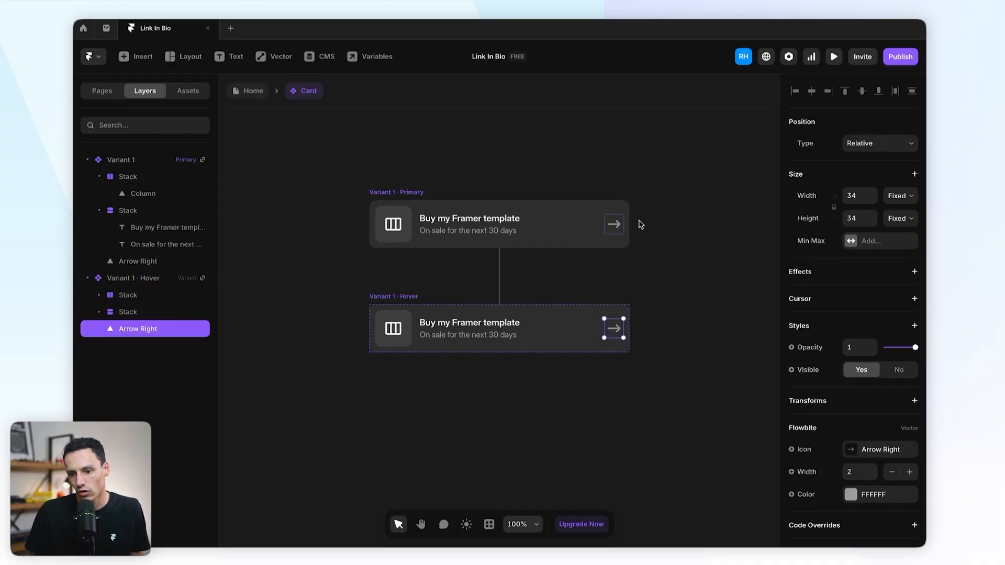
click(617, 225)
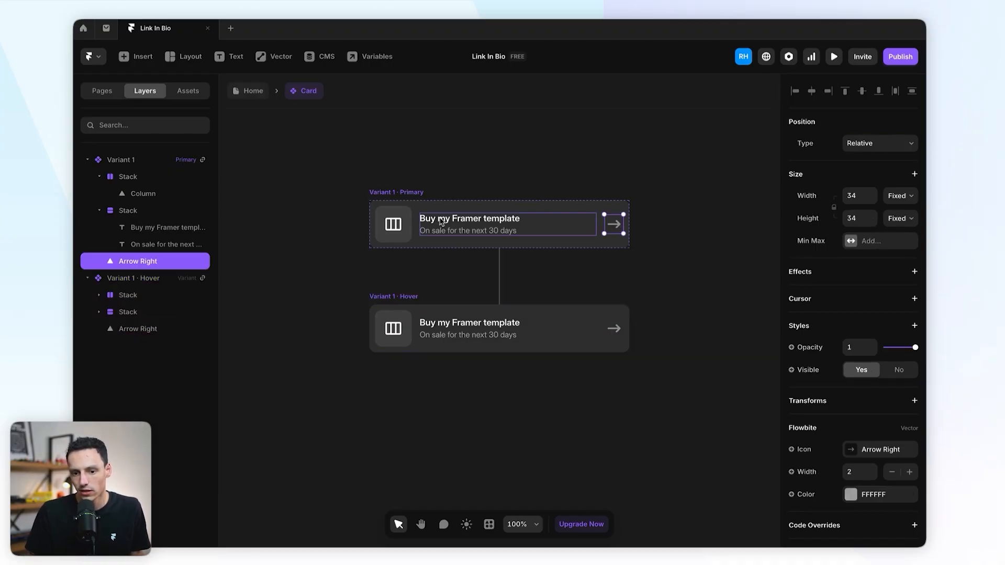
click(875, 143)
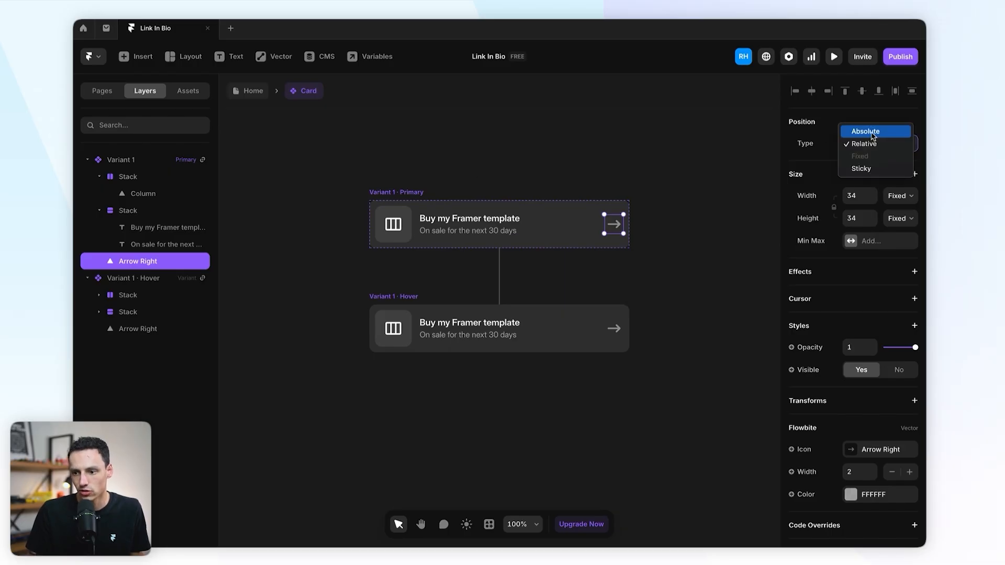
click(874, 132)
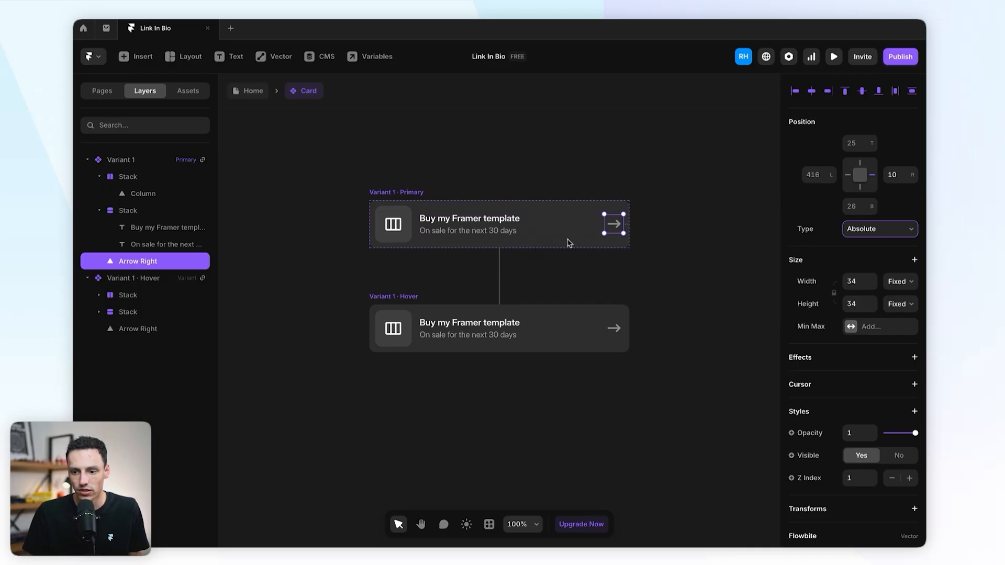
Step: Move the Hover variant's arrow to a right offset of 20 instead of 10
click(618, 329)
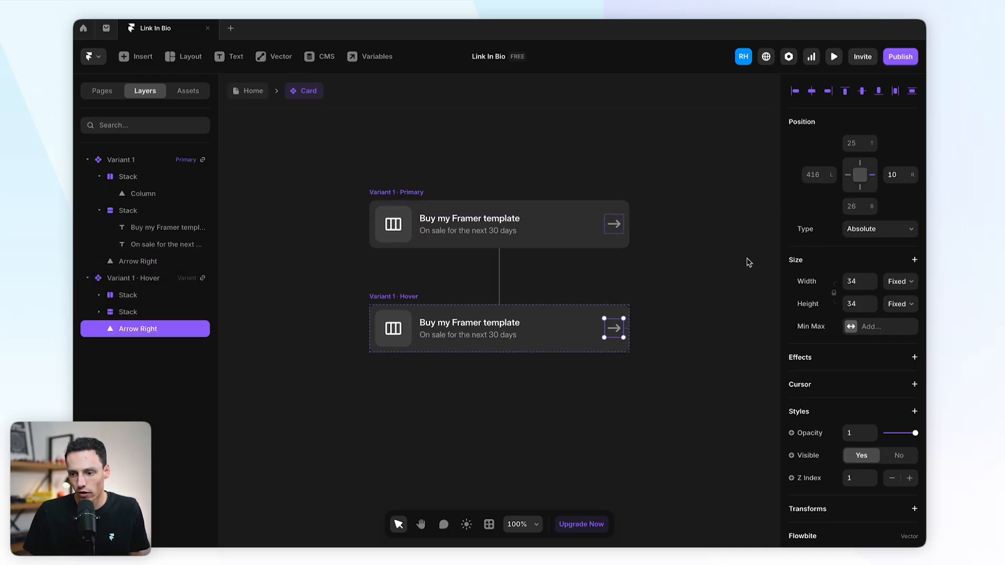
click(900, 174)
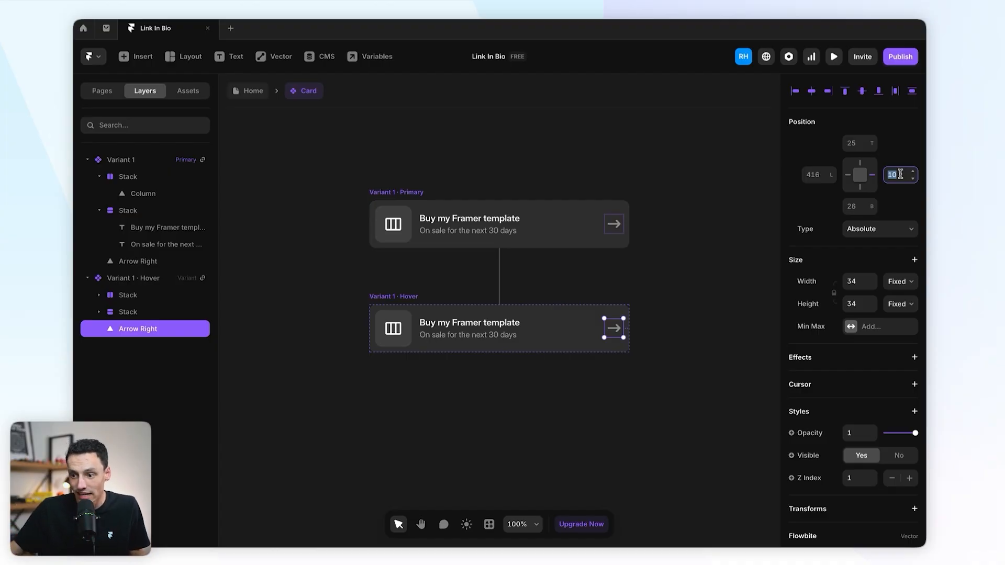
text(20)
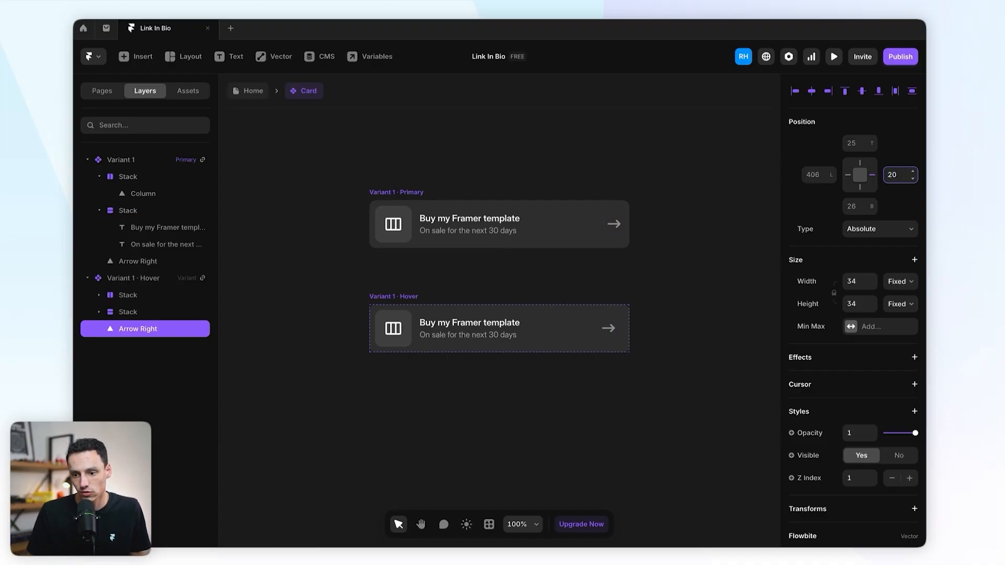
key(Return)
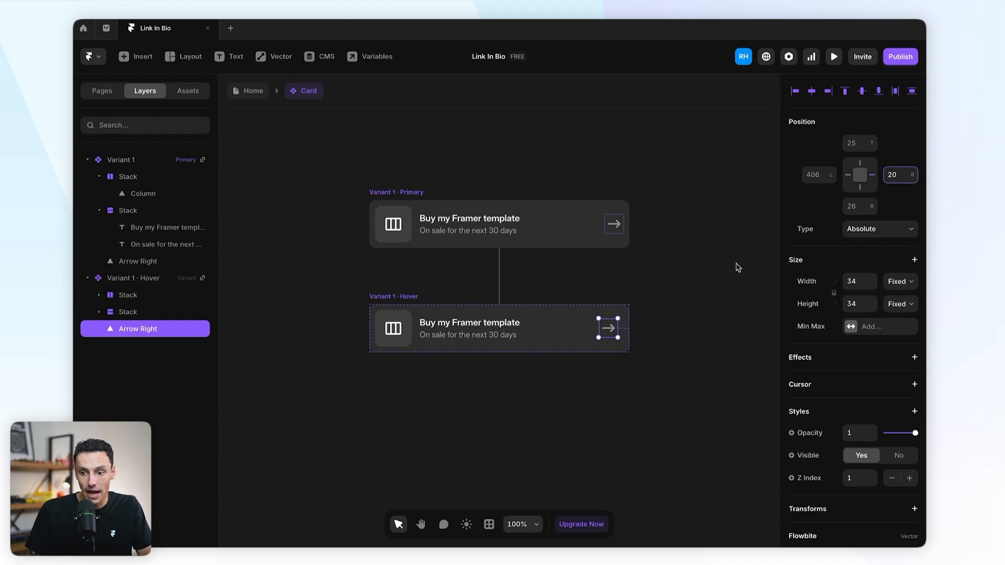
click(404, 303)
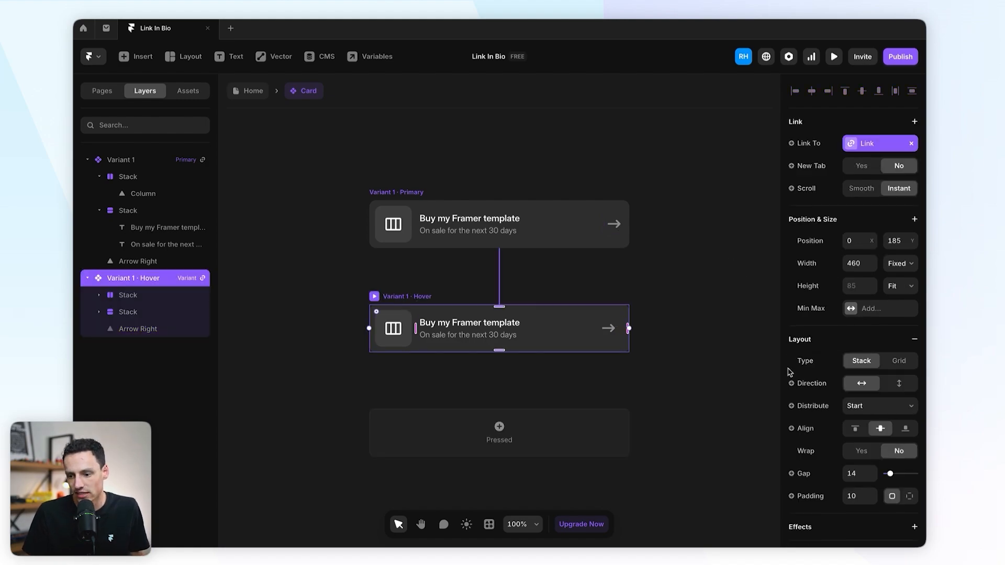
Step: Raise the Hover variant's white fill opacity from 10% to 14%
scroll(860, 416, down, 7)
click(850, 304)
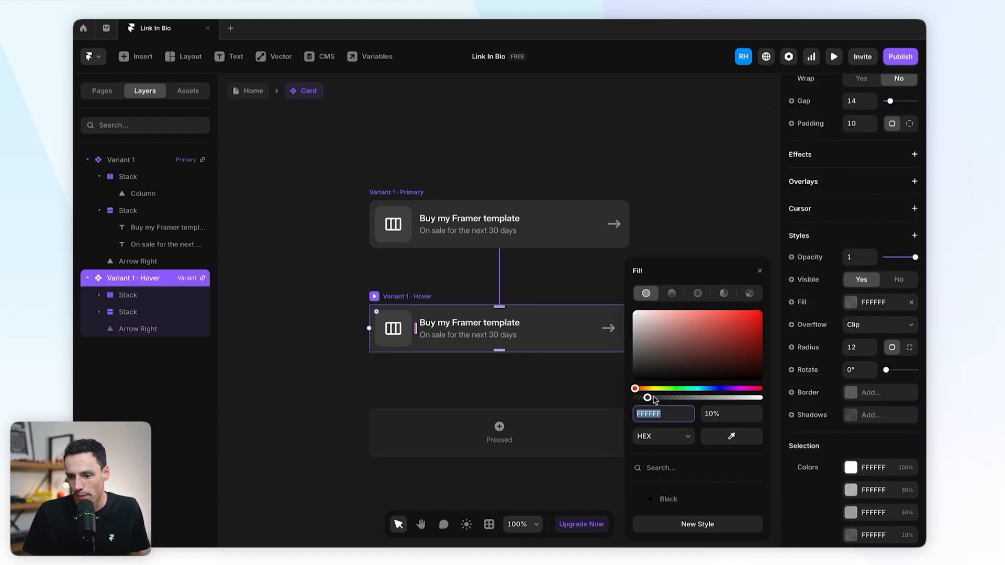
drag(649, 401, 655, 401)
click(416, 166)
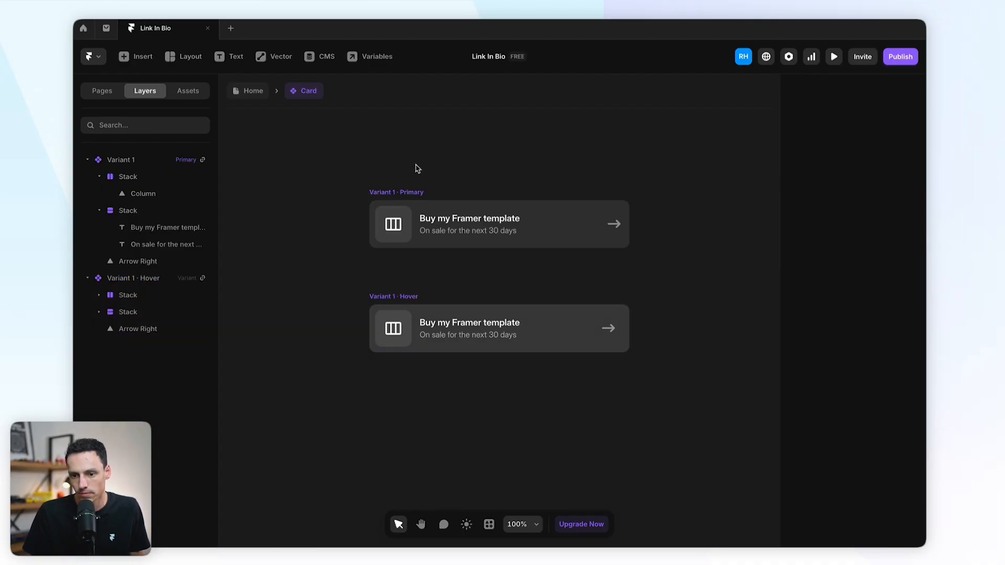
Step: Preview the card to check the arrow slides left on hover
click(399, 194)
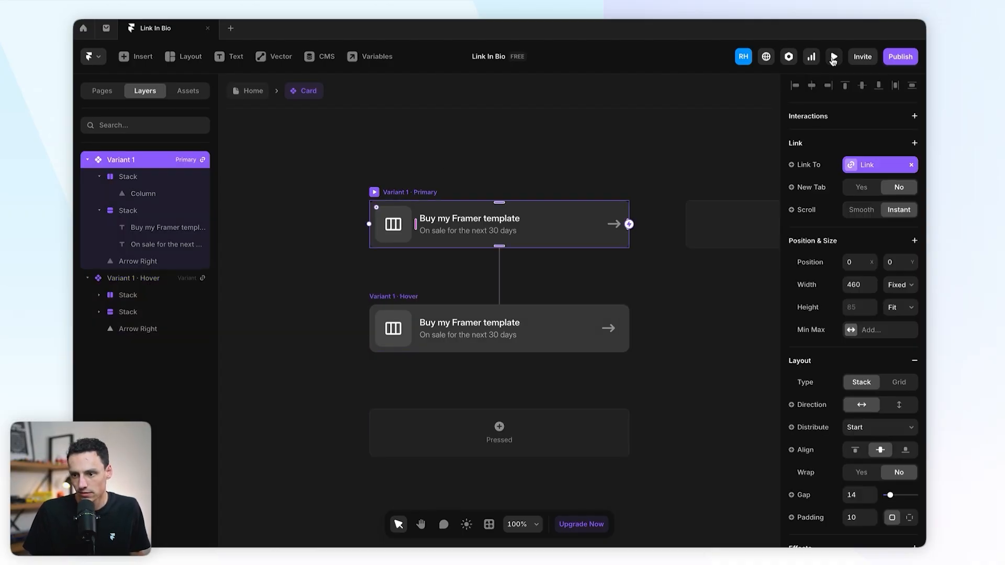
click(834, 56)
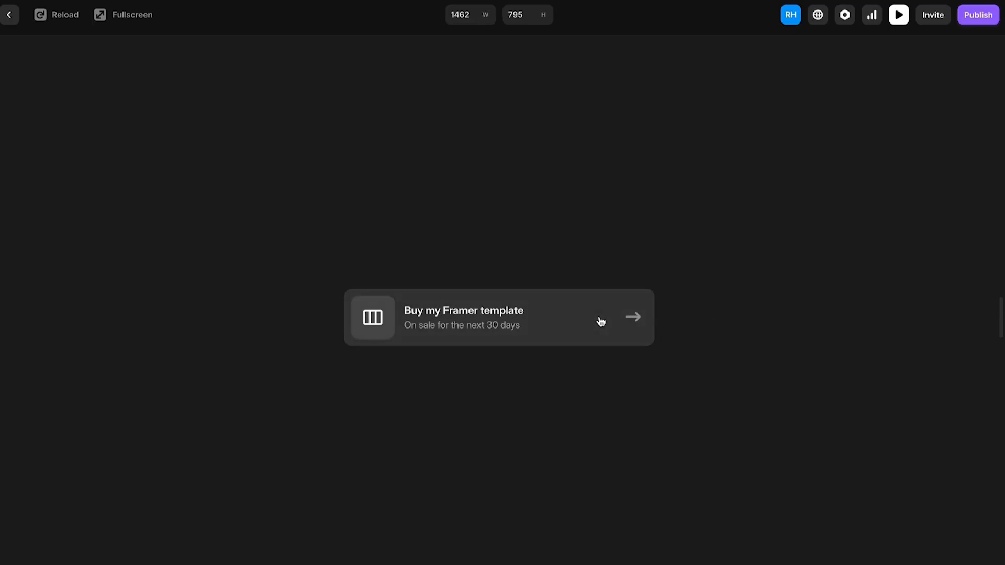
click(19, 17)
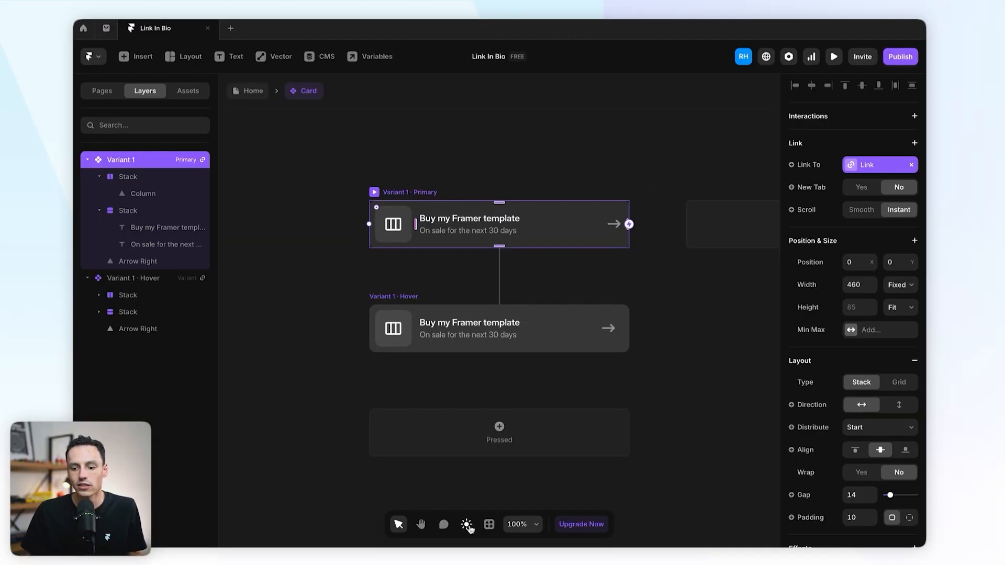
Step: Switch the editor to the light theme and duplicate the 'Check out my website' card several times
click(467, 526)
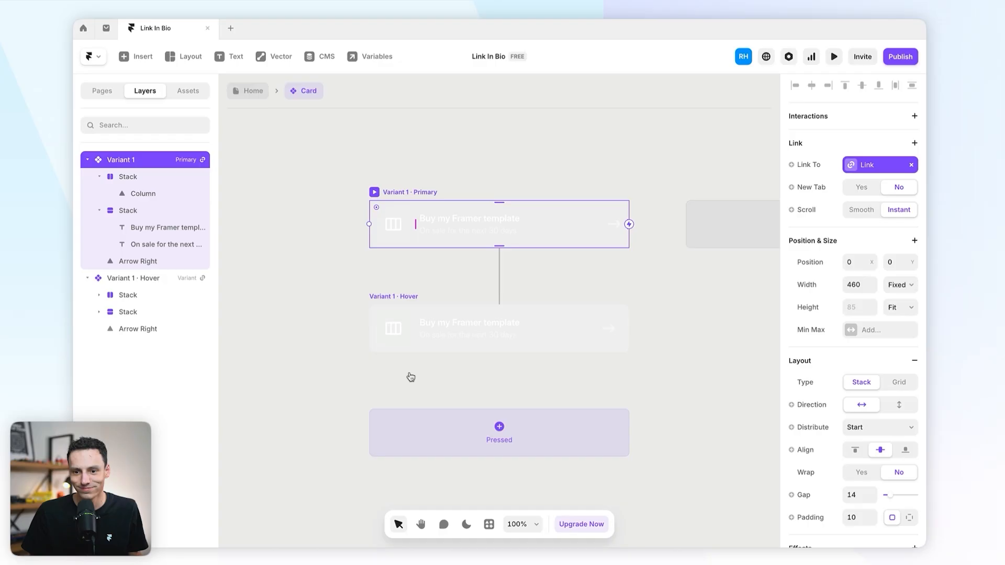
click(249, 91)
scroll(636, 299, down, 5)
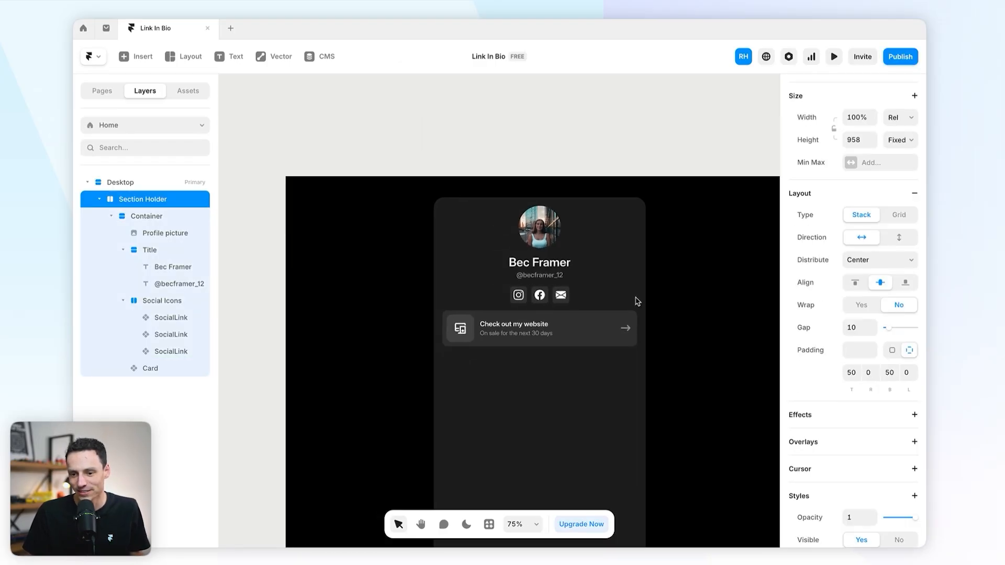
click(508, 288)
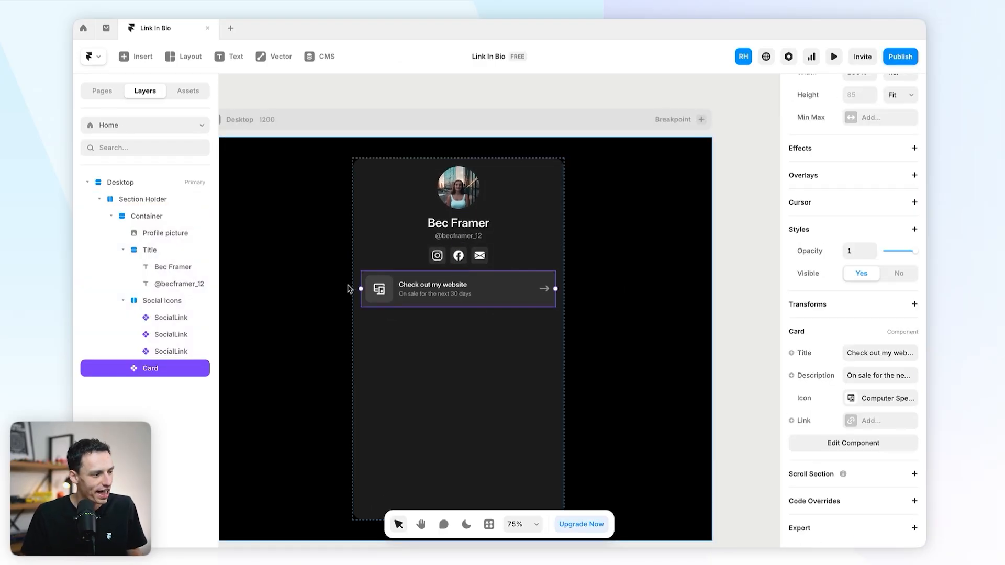
click(111, 216)
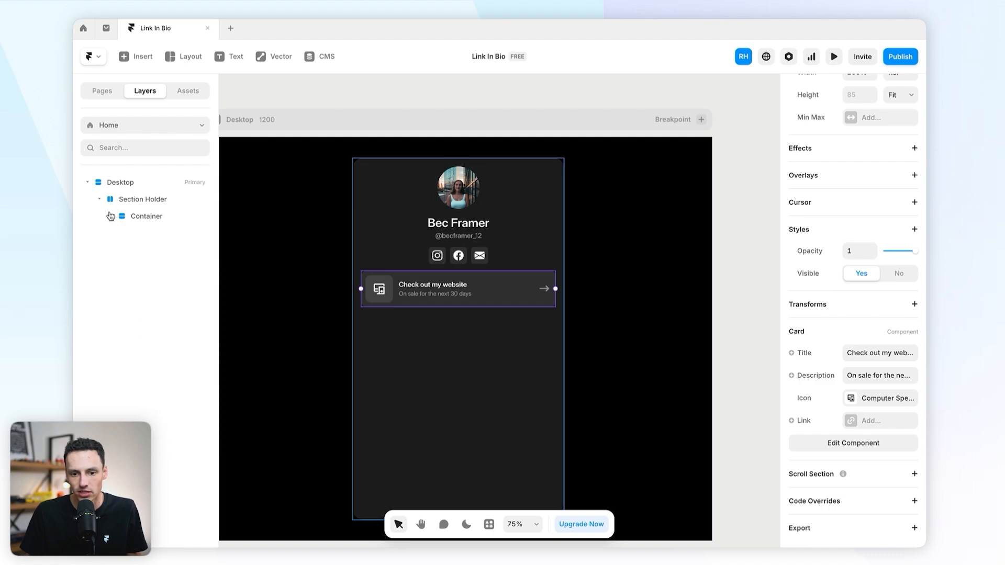
scroll(561, 283, down, 3)
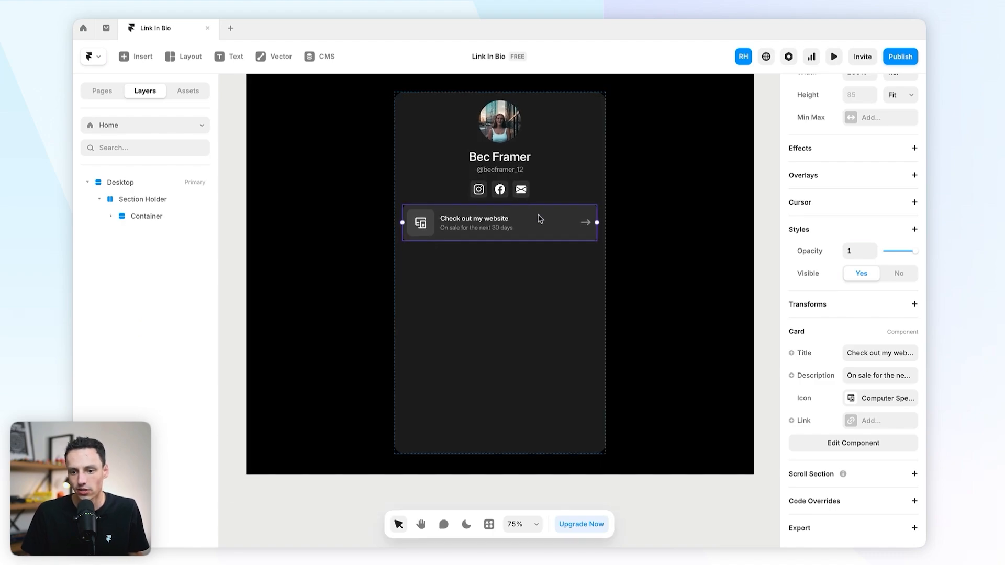
scroll(804, 222, up, 2)
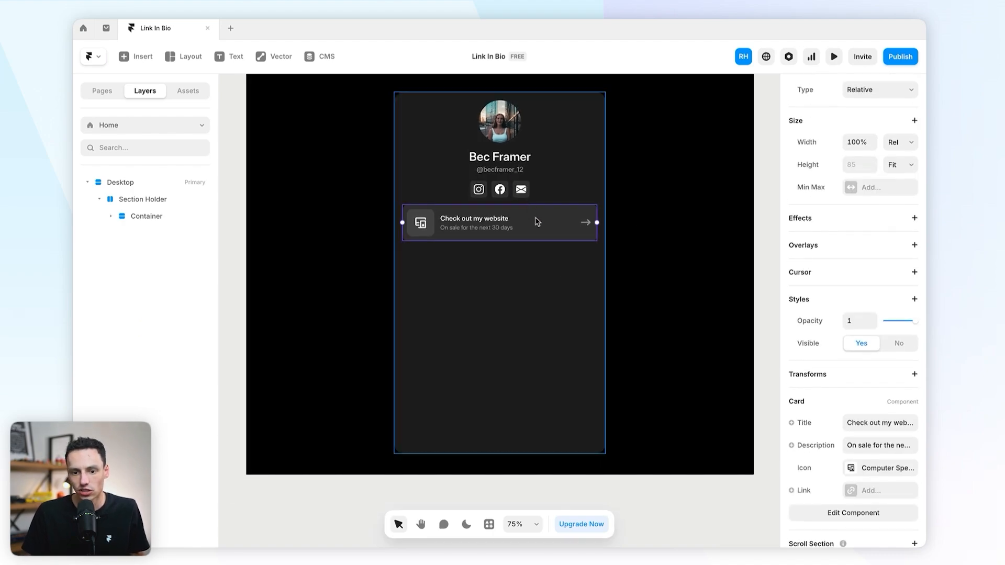
key(ctrl+d)
key(ctrl+d)
key(ctrl+d)
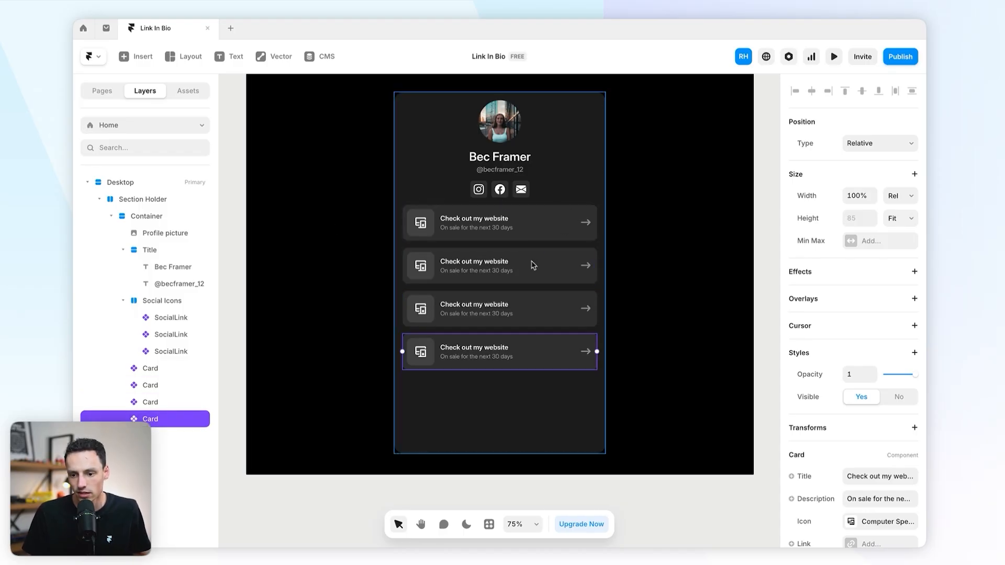
key(ctrl+d)
key(ctrl+d)
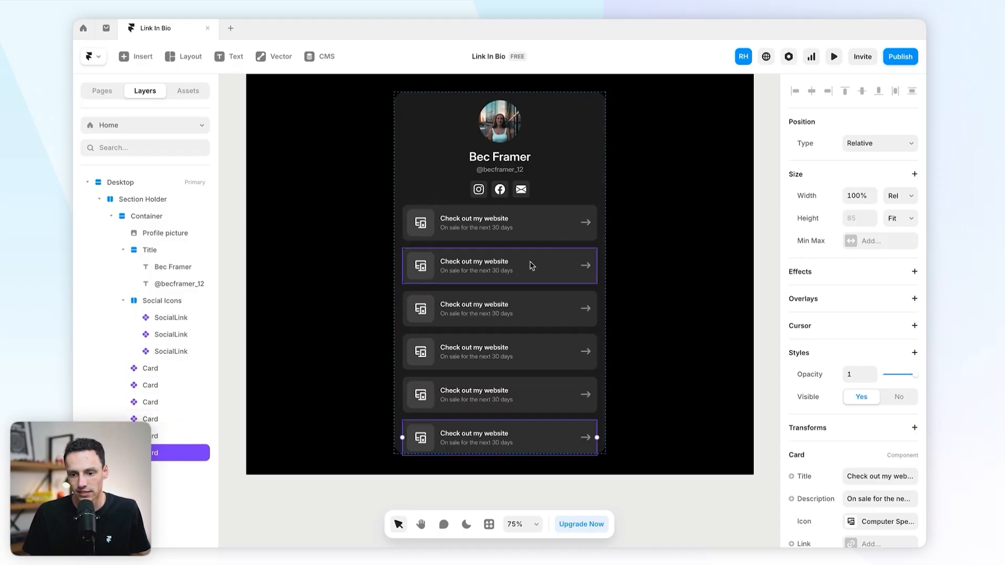
Step: Give the copies their own text: Book coaching, Listen to my podcast, Latest YT Video, Donate to me, Take my course
click(870, 446)
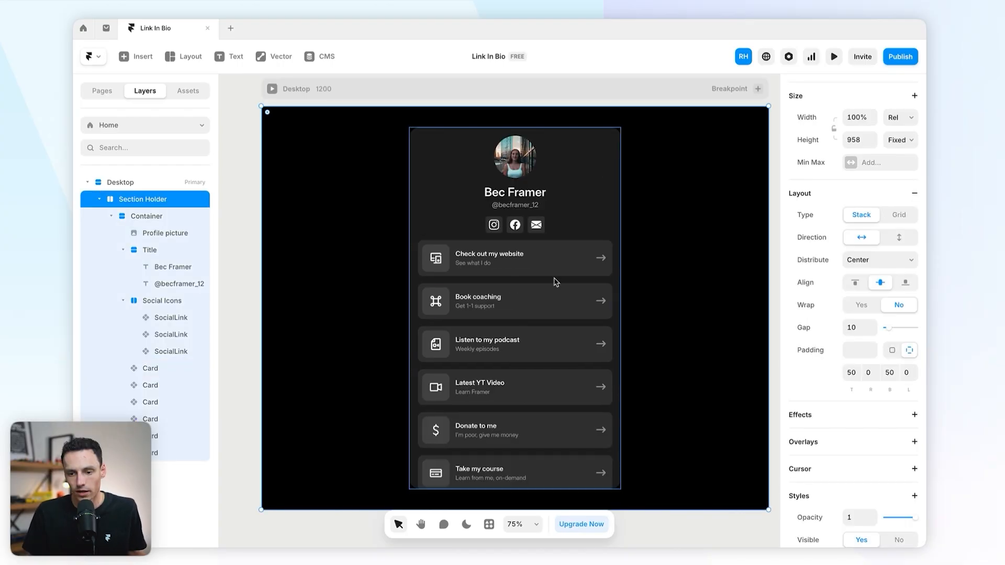
scroll(498, 377, up, 2)
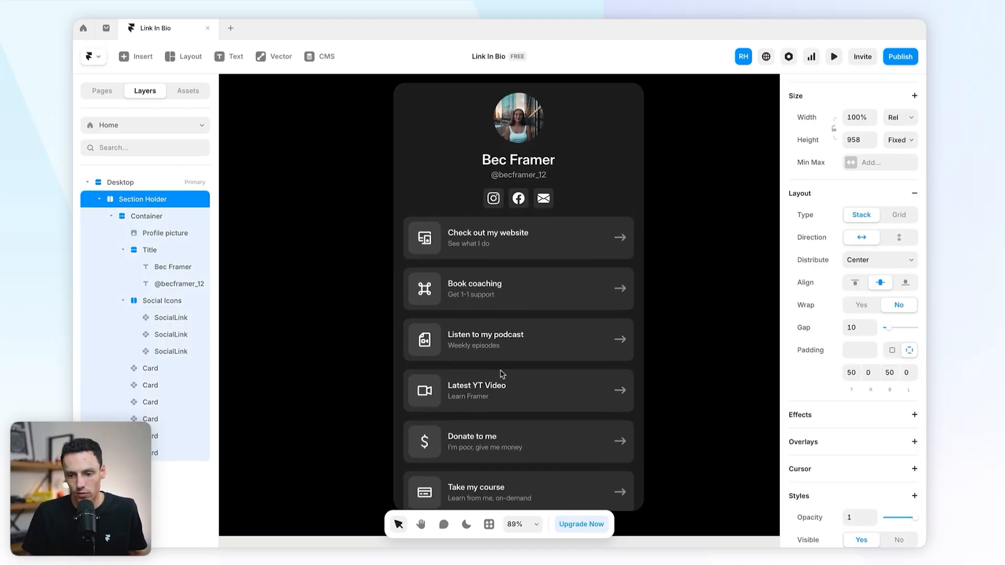
click(515, 239)
click(520, 296)
click(534, 353)
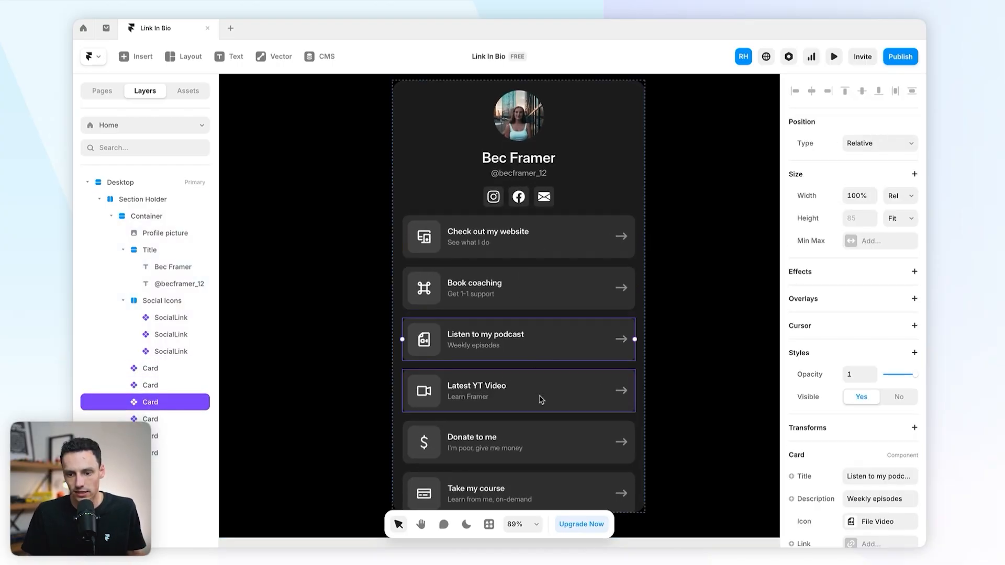
click(541, 400)
click(543, 445)
scroll(597, 251, down, 3)
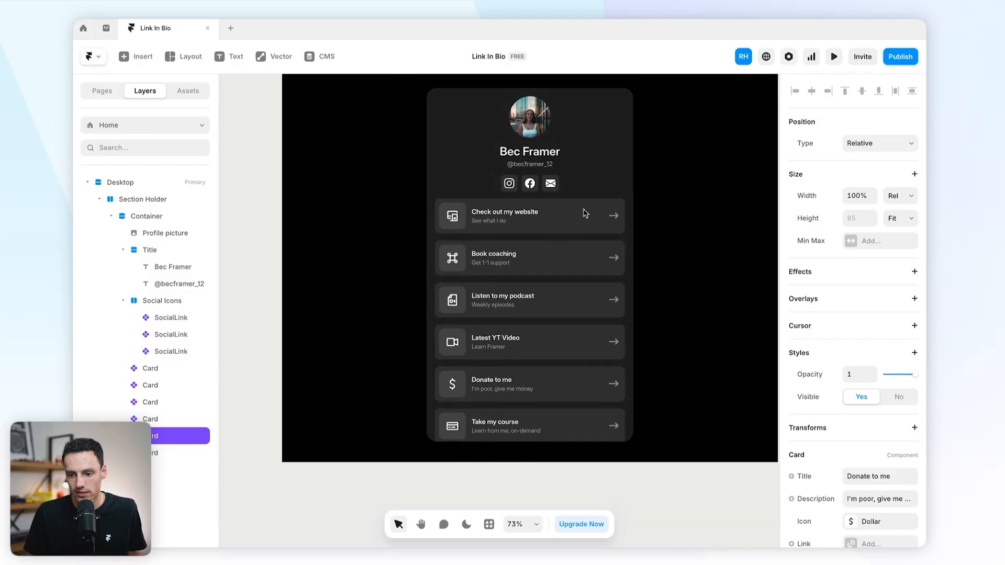
click(625, 168)
Step: Undo an accidental seventh card so exactly six link cards remain
scroll(665, 196, up, 3)
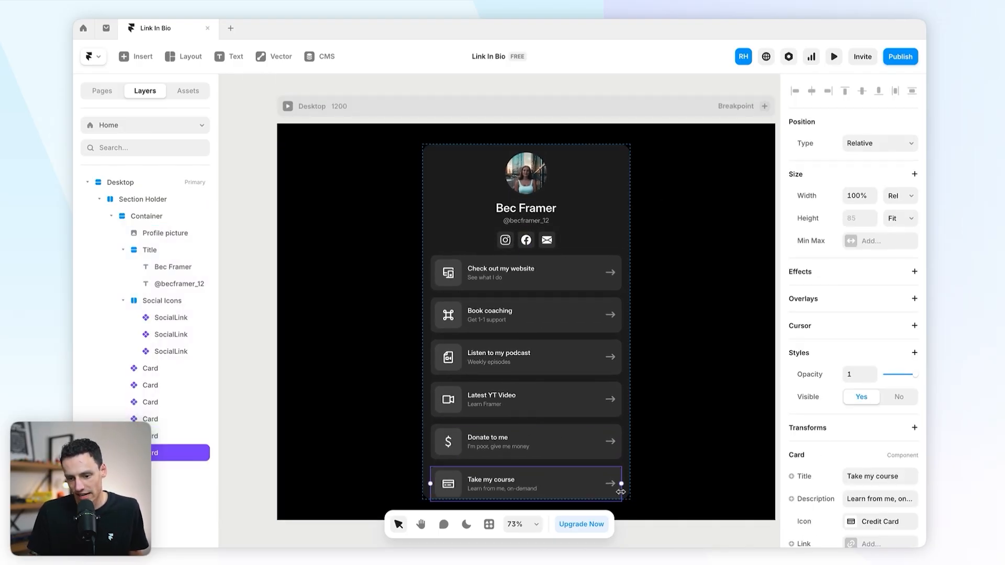
scroll(576, 419, up, 6)
scroll(578, 419, down, 6)
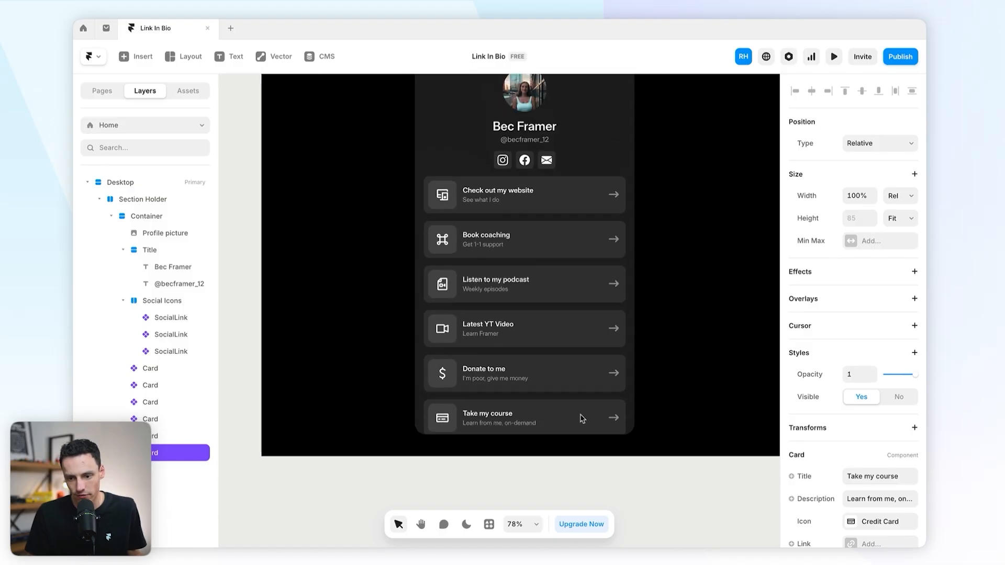
scroll(635, 422, left, 1)
key(super+d)
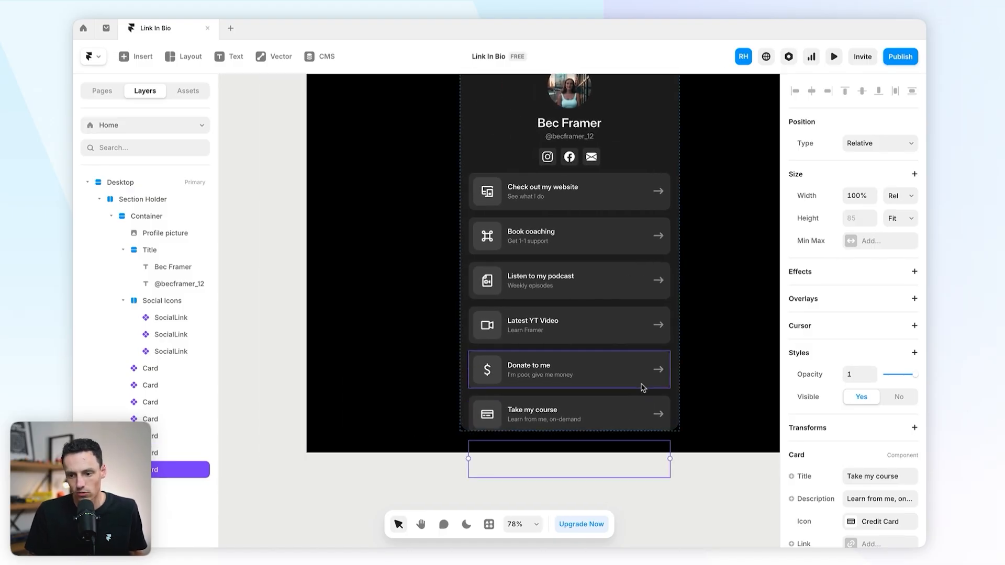
scroll(642, 387, up, 2)
key(super+z)
scroll(643, 392, down, 1)
scroll(580, 224, up, 2)
scroll(580, 224, right, 1)
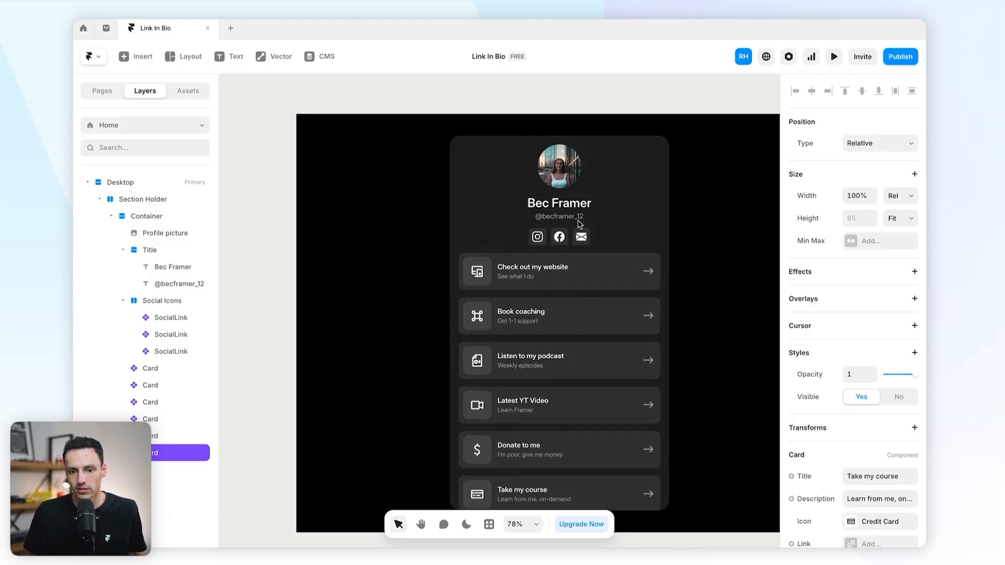
click(461, 200)
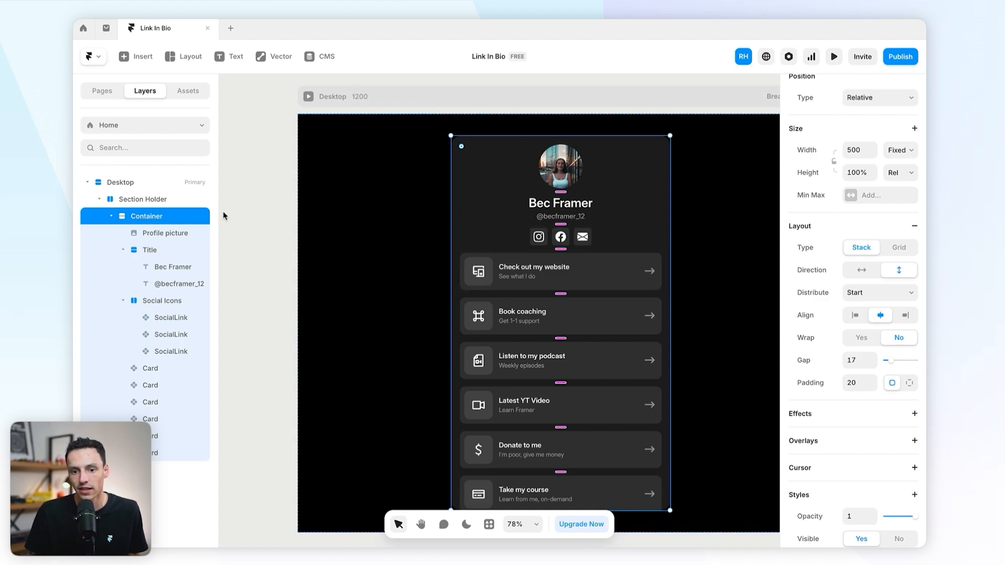
Step: Set the profile card Container's height to Fit Content
click(167, 202)
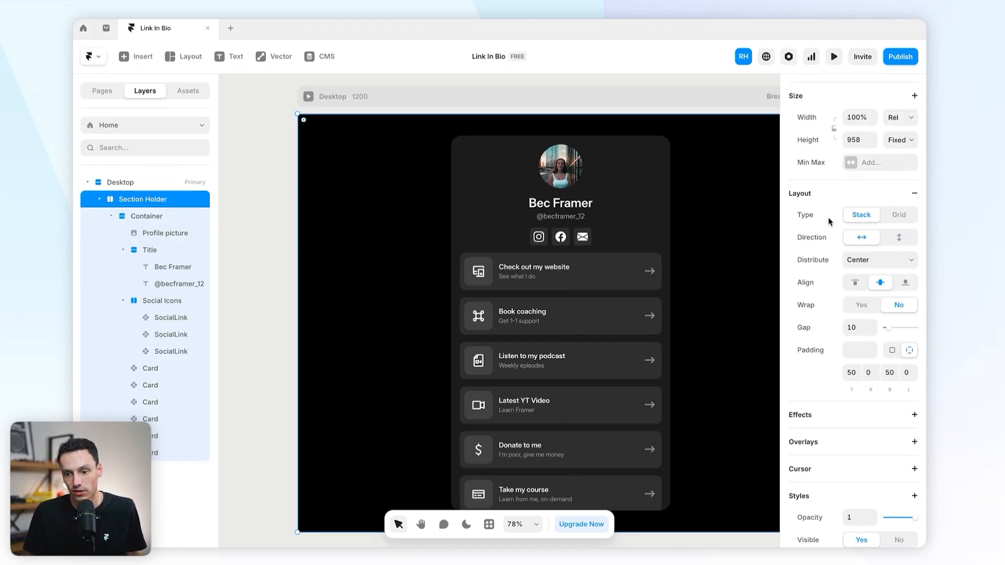
click(637, 232)
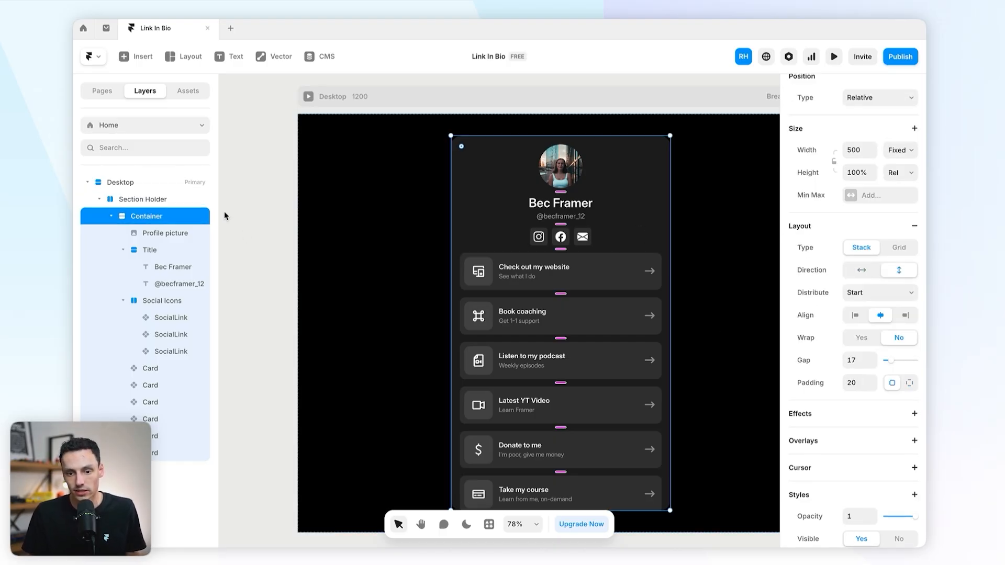
scroll(726, 301, down, 2)
scroll(726, 301, right, 3)
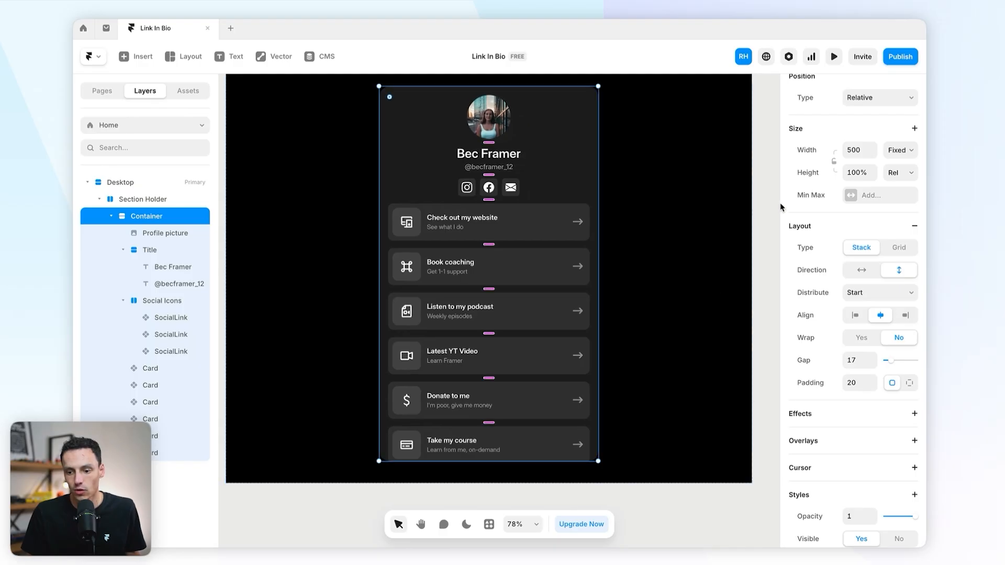
click(901, 173)
click(900, 198)
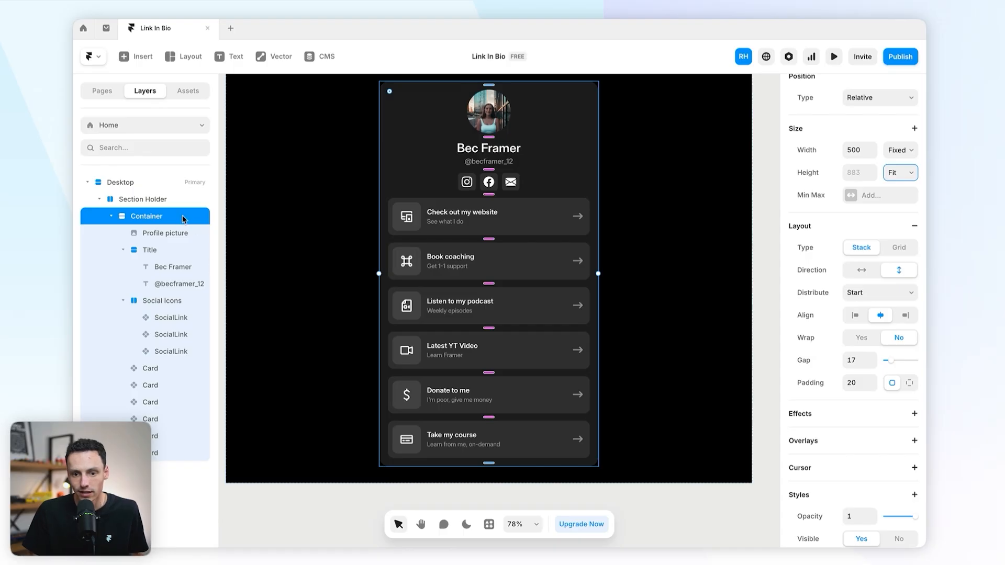
Step: Change the Section Holder's height from Fixed to Fit Content
click(175, 204)
scroll(638, 267, down, 3)
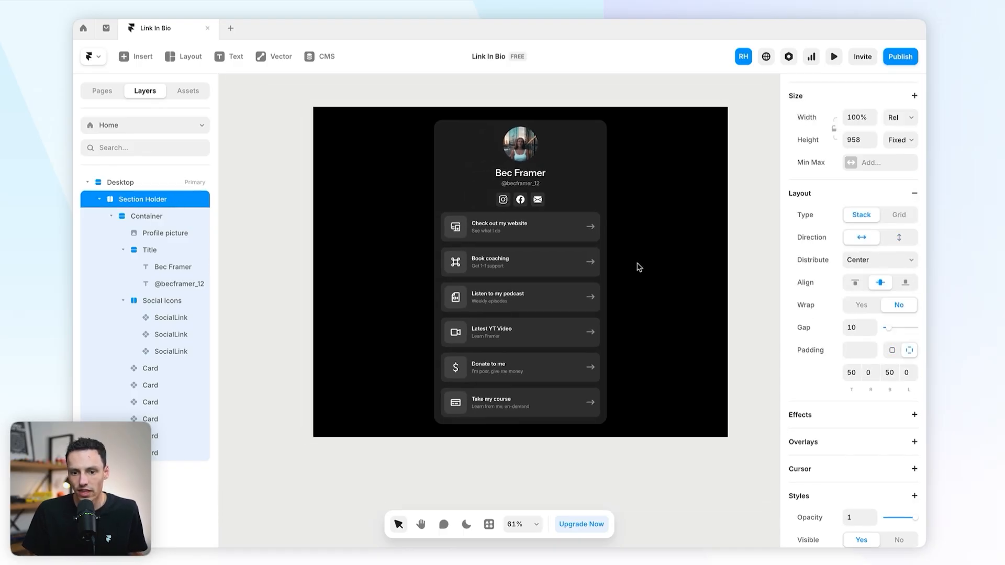
click(899, 142)
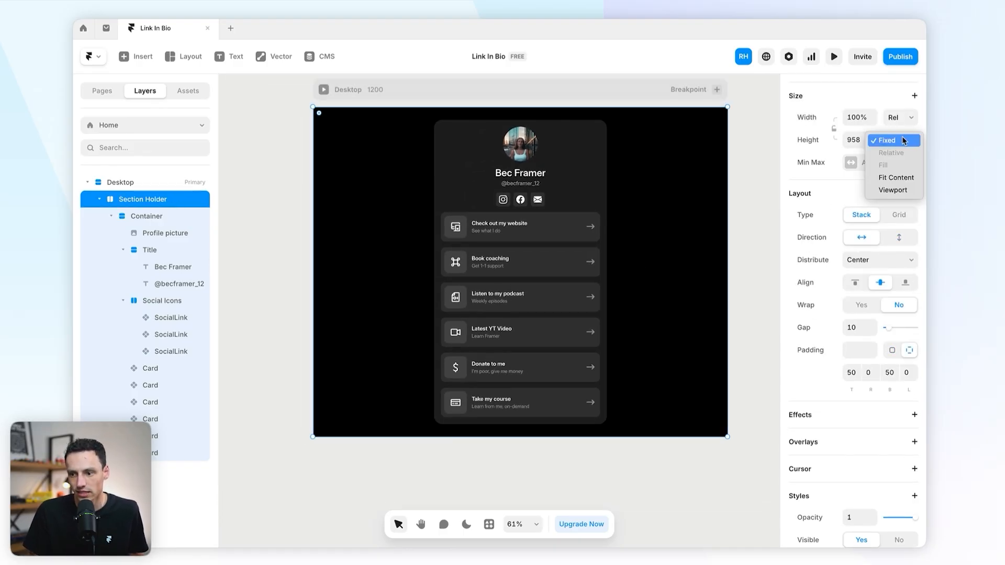
click(898, 173)
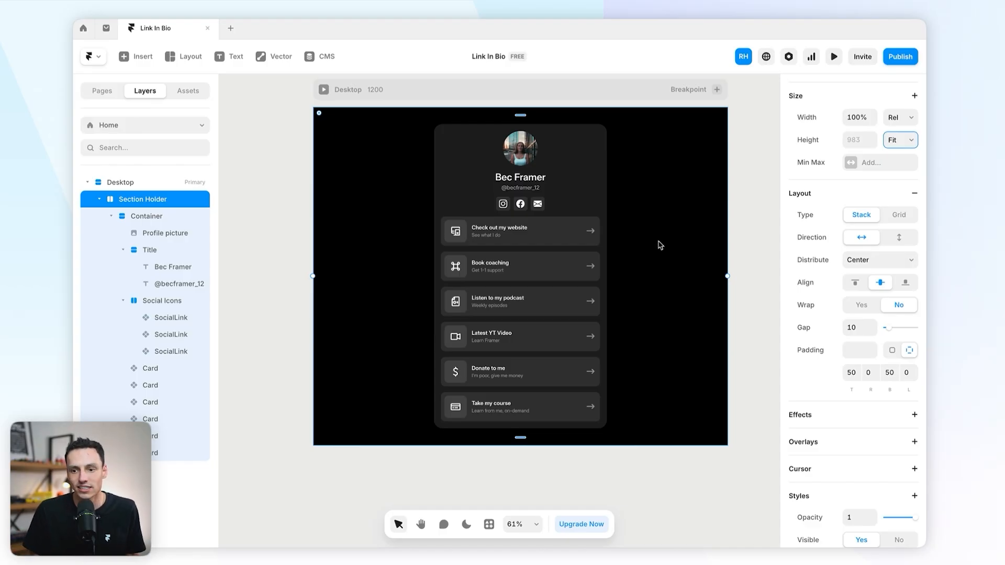
click(755, 218)
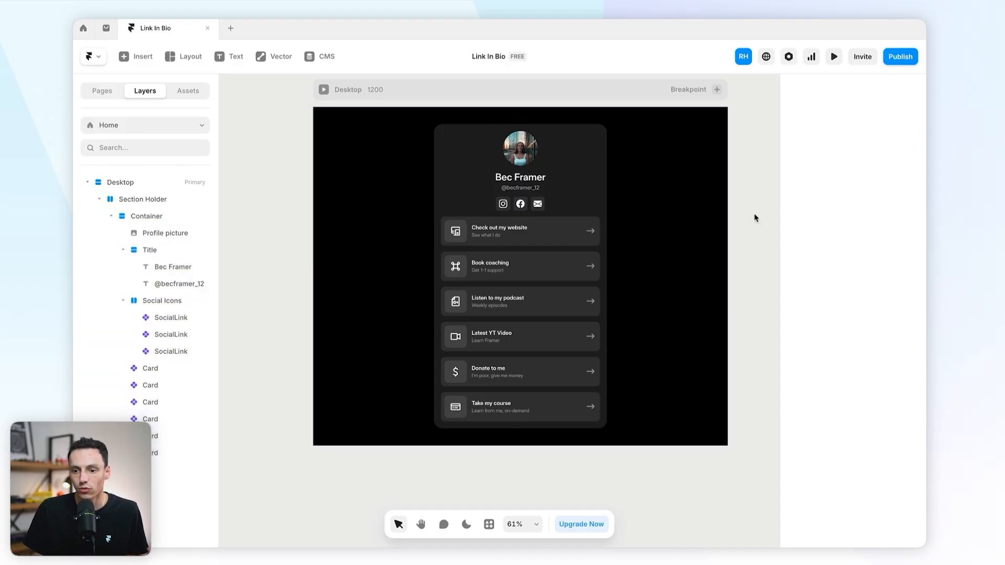
click(535, 408)
key(Delete)
click(546, 373)
key(Delete)
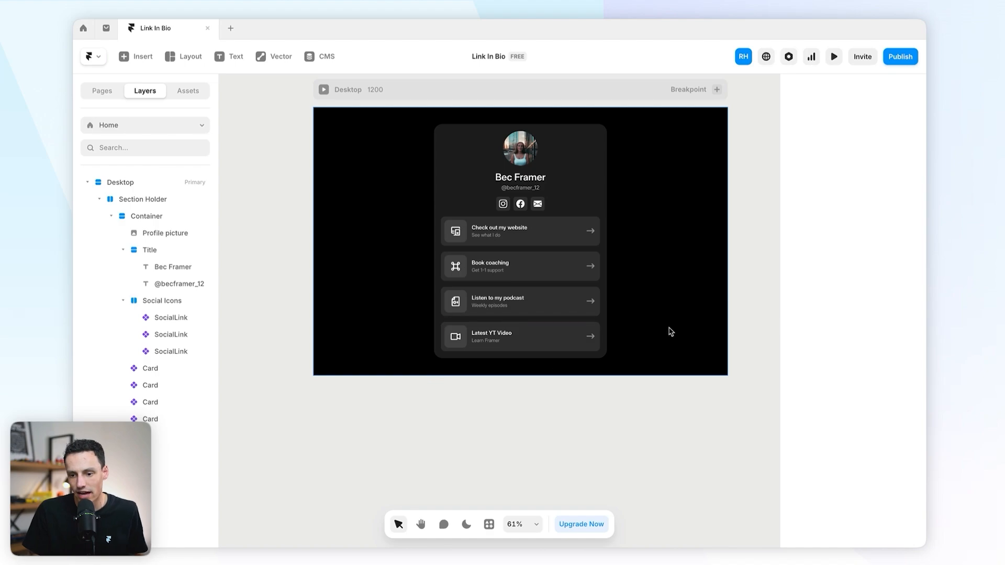
key(ctrl+z)
key(ctrl+z)
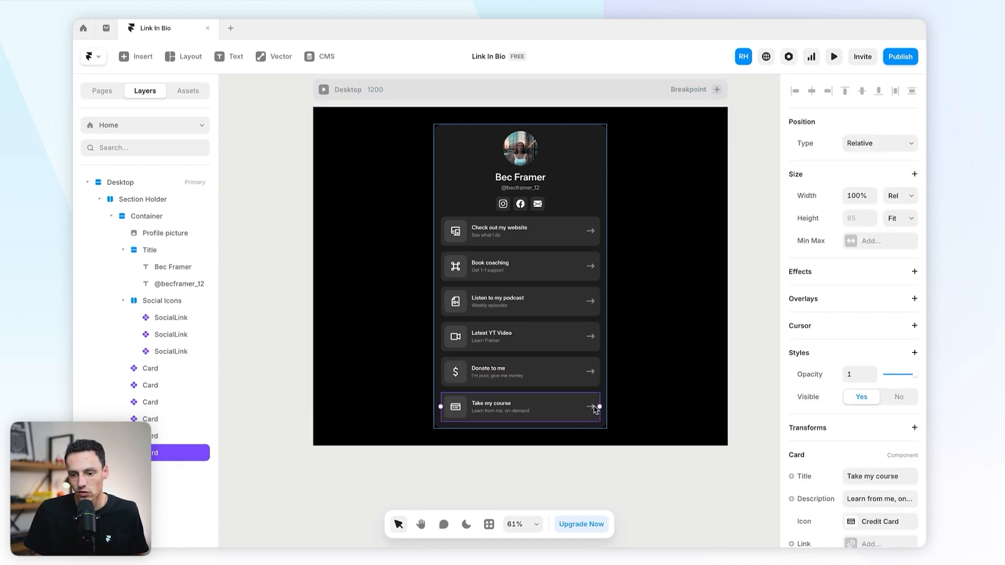
key(ctrl+d)
key(ctrl+d)
key(ctrl+d)
key(ctrl+d)
scroll(650, 346, down, 2)
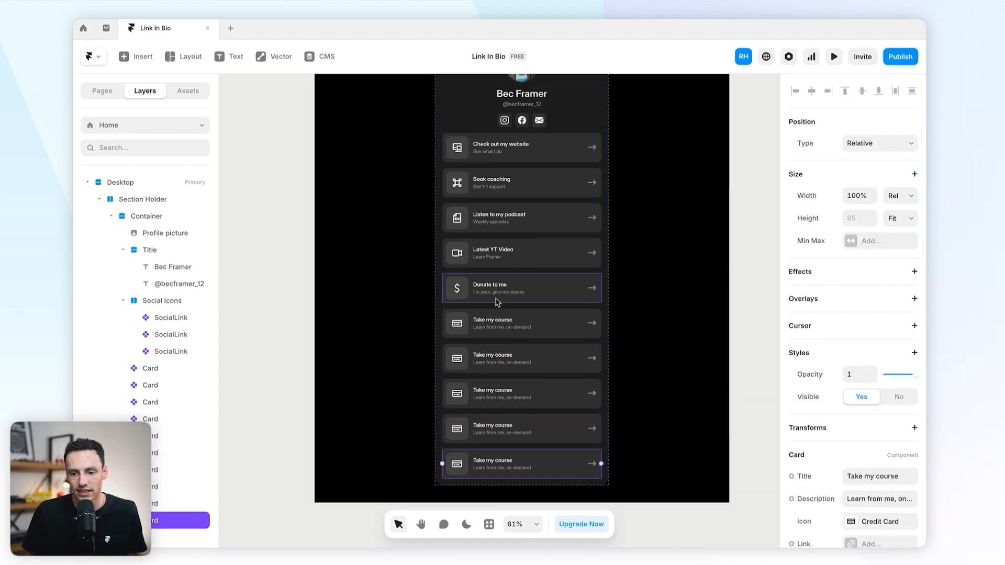
key(ctrl+z)
key(ctrl+z)
key(ctrl+z)
key(ctrl+z)
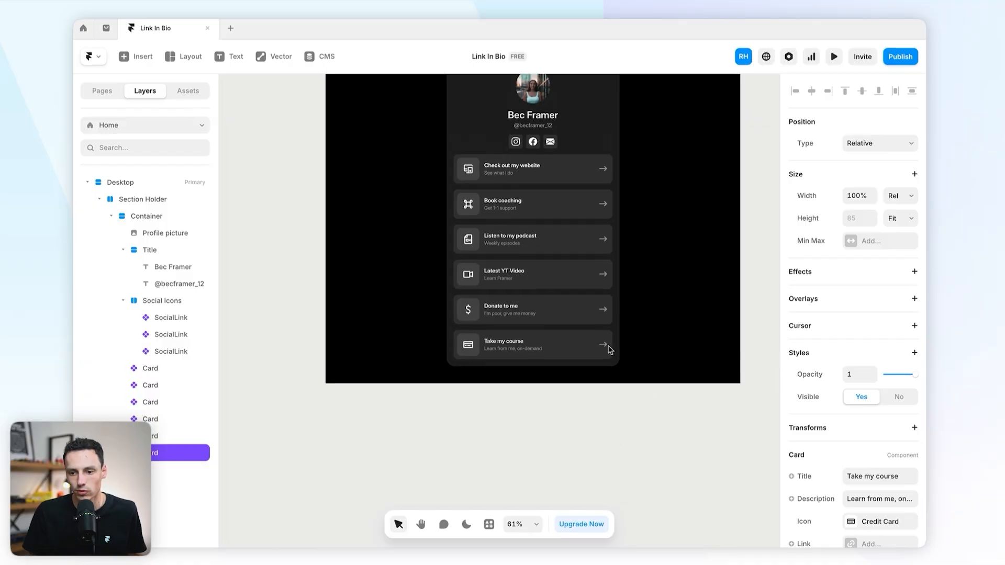
click(837, 58)
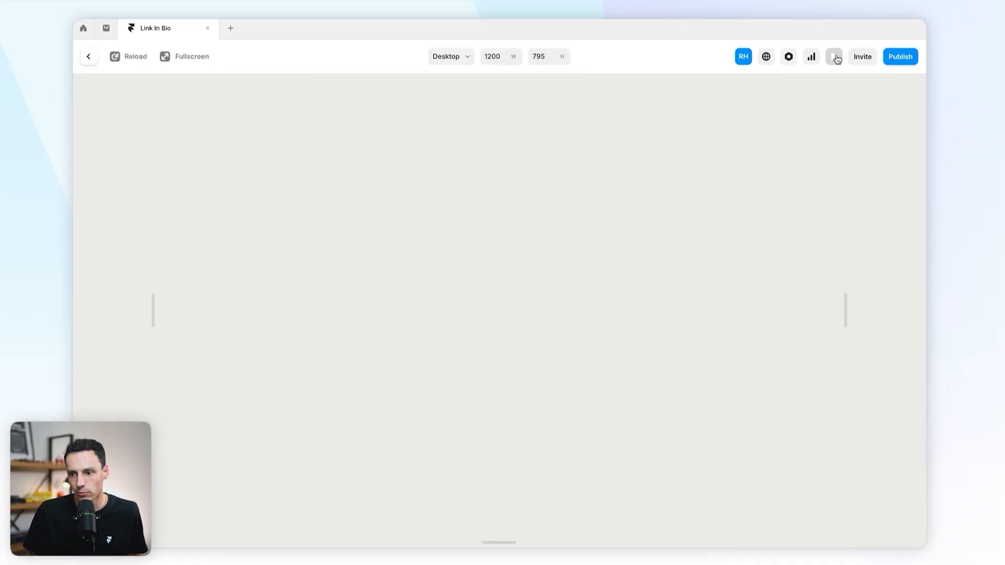
scroll(600, 209, down, 2)
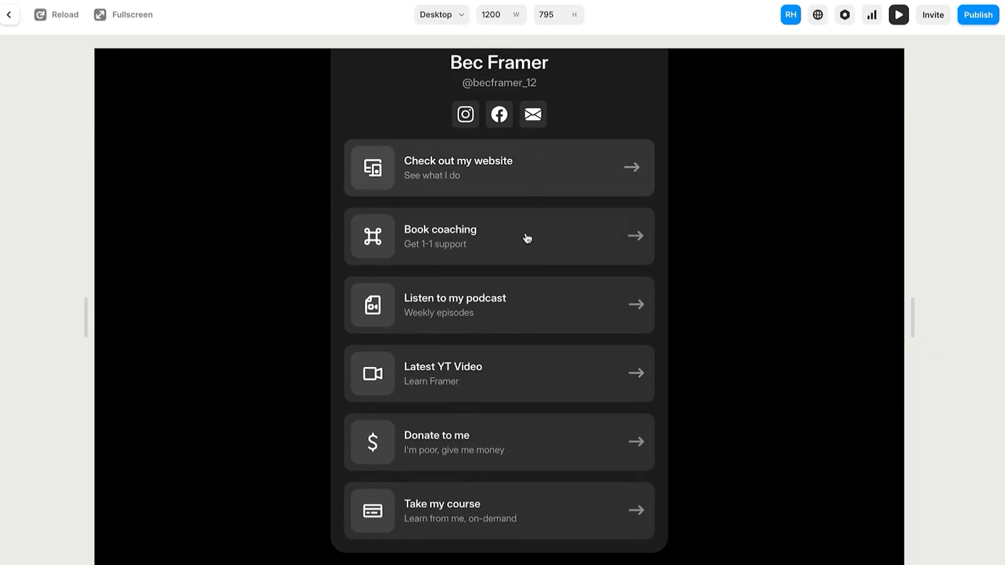
scroll(524, 314, up, 3)
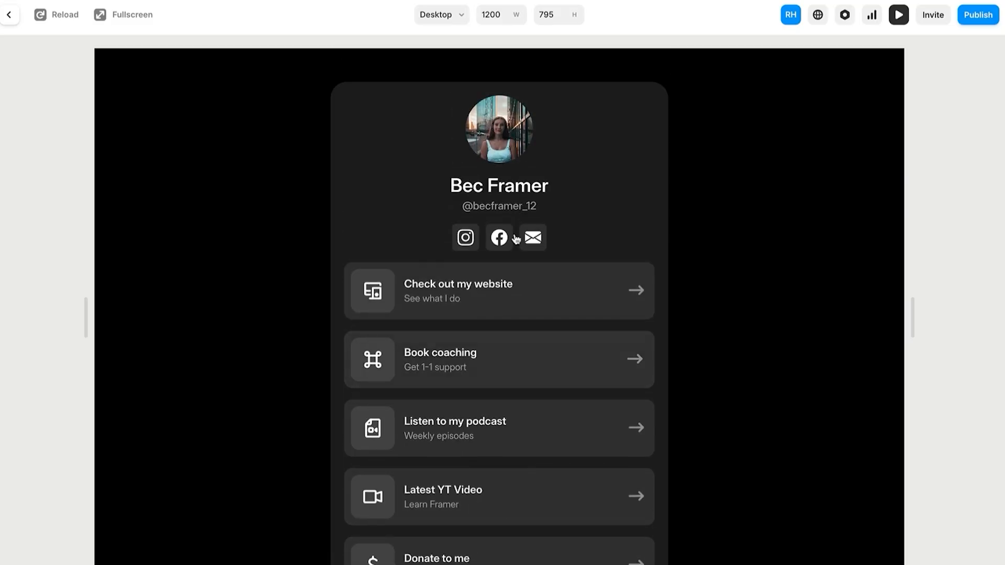
click(7, 16)
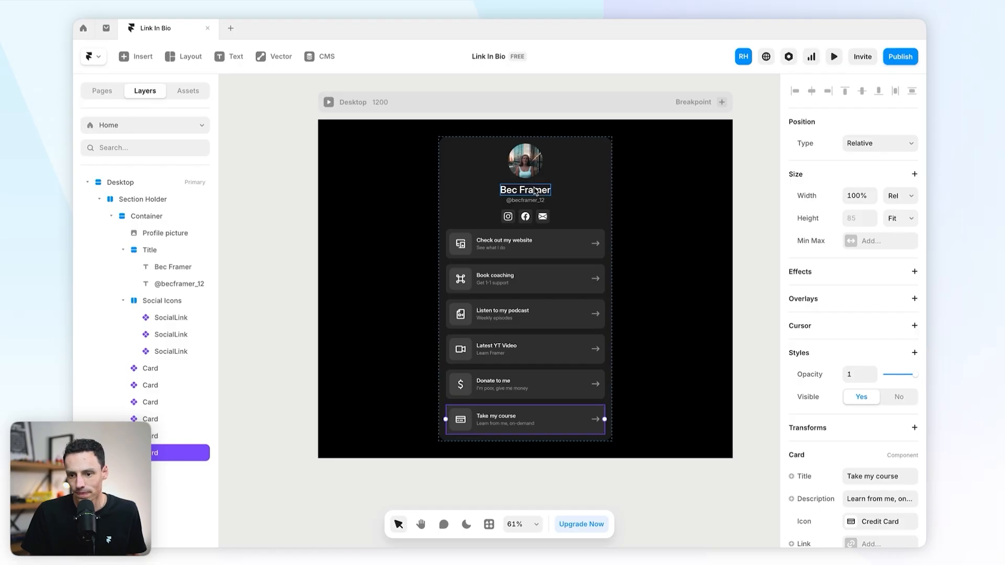
Step: Wrap all six link cards in a new stack named 'Card Holder'
click(562, 184)
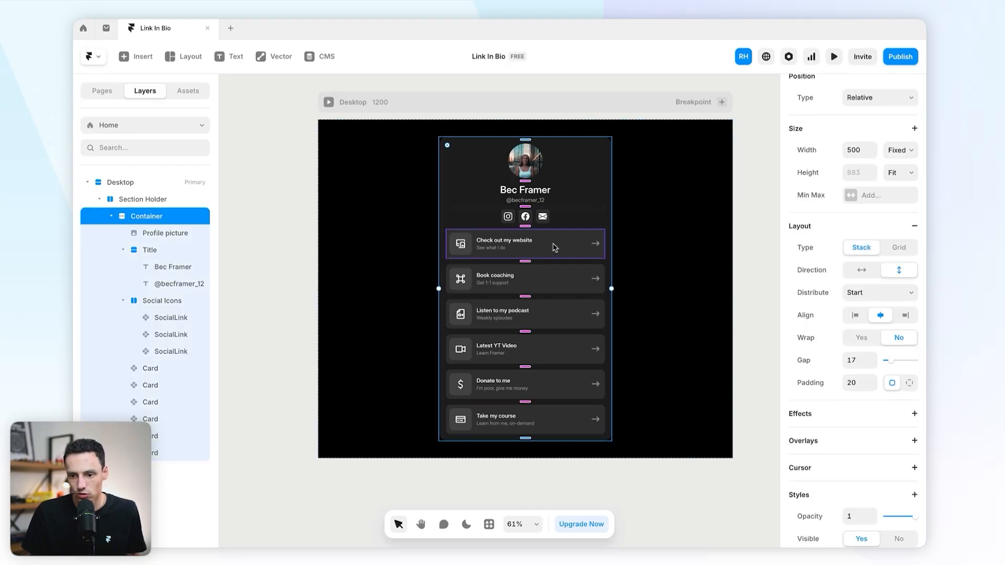
click(617, 192)
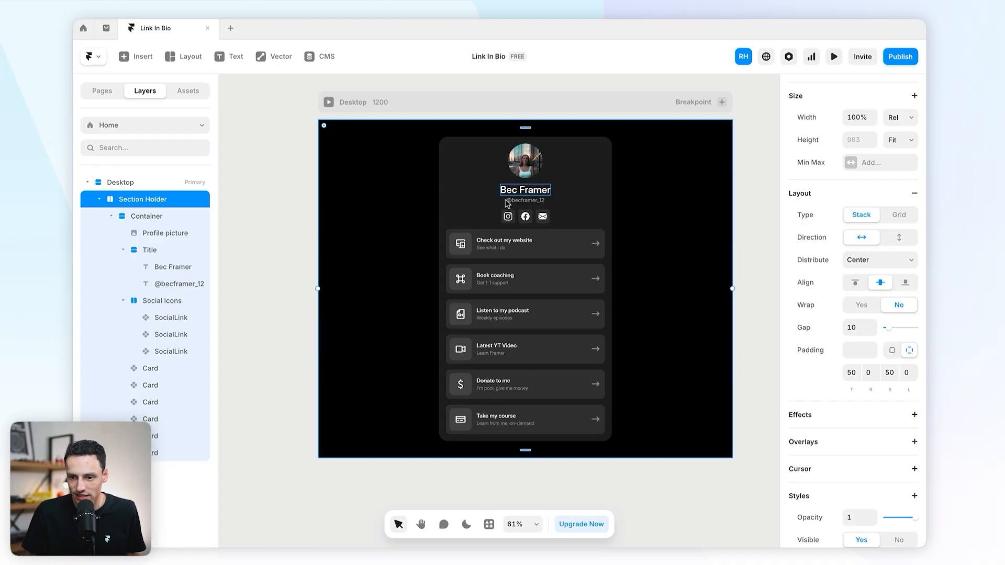
click(597, 210)
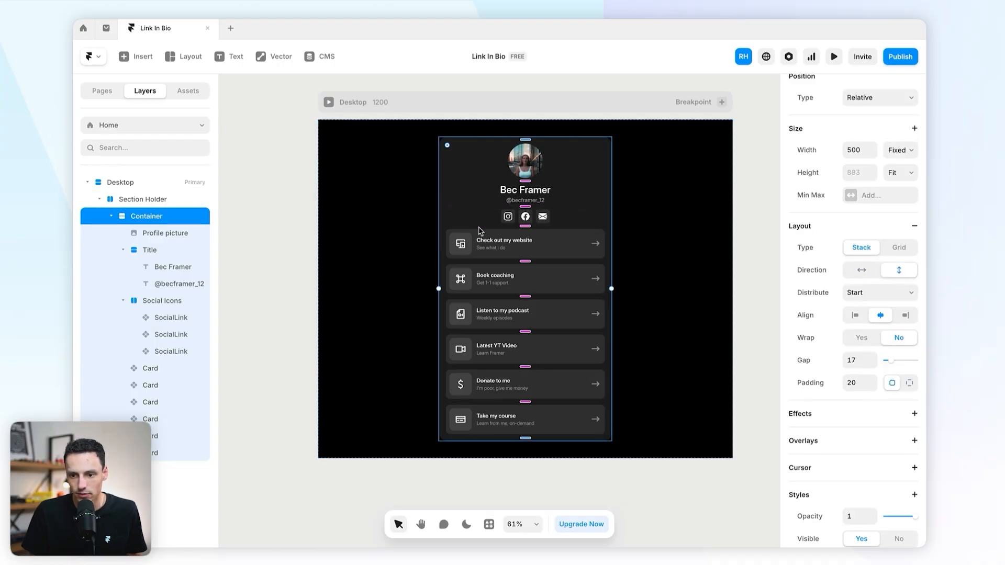
click(556, 244)
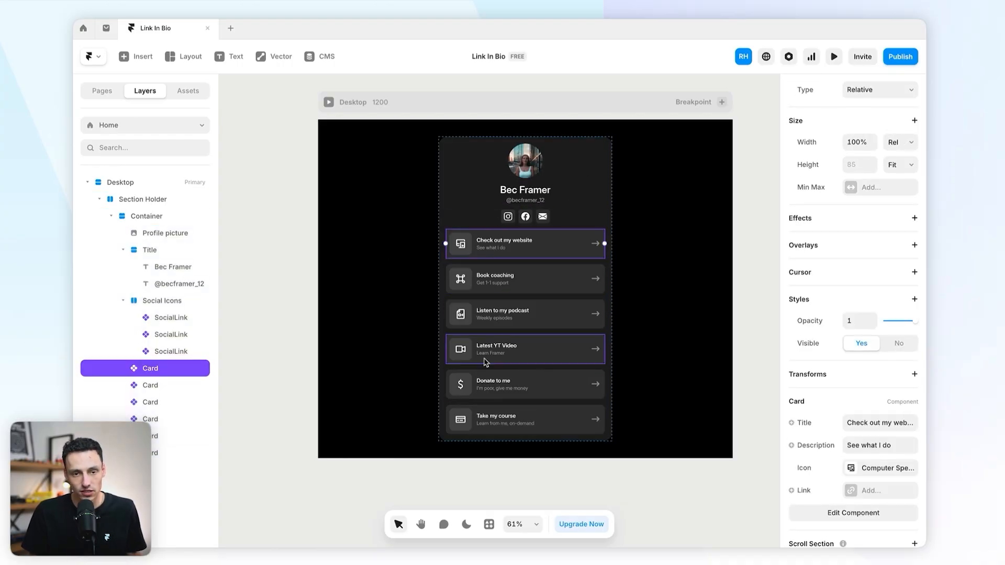
key(ctrl+a)
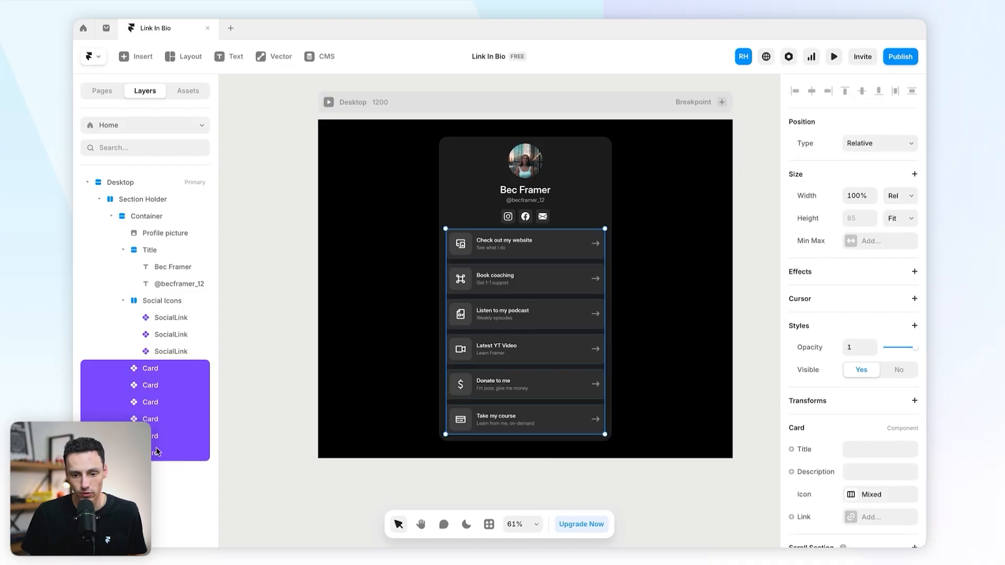
right_click(164, 402)
click(186, 367)
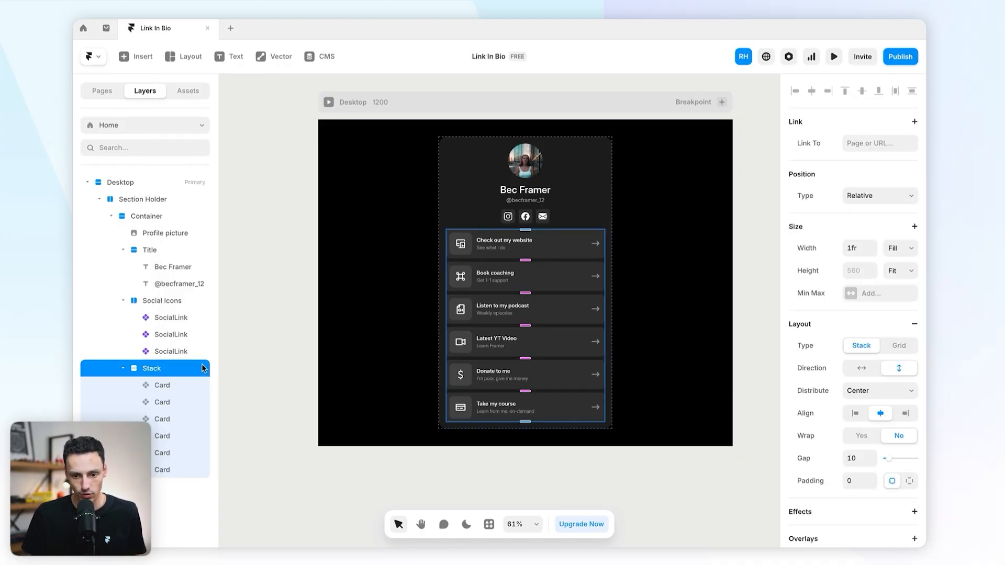
double_click(155, 369)
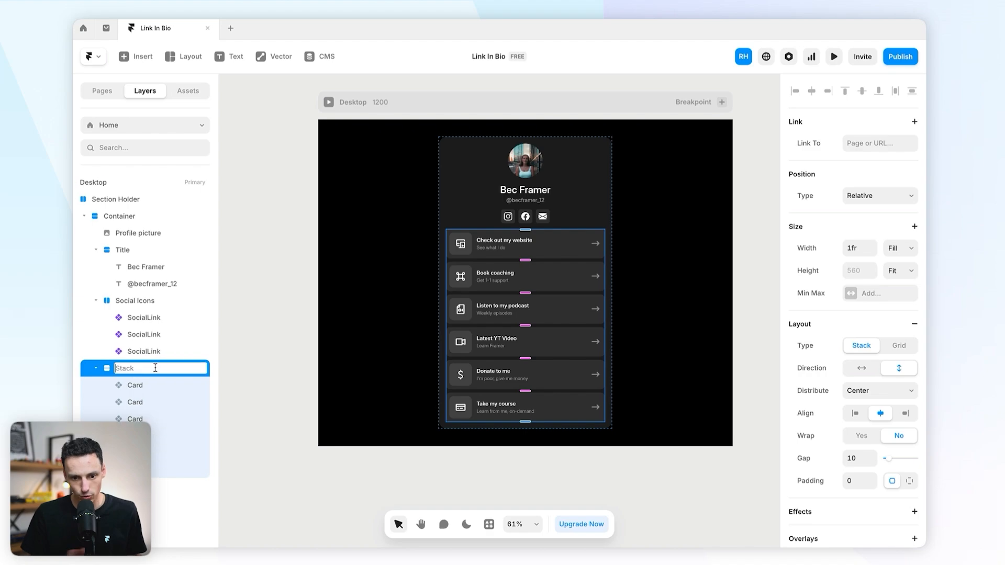
text(Card Holder)
key(Return)
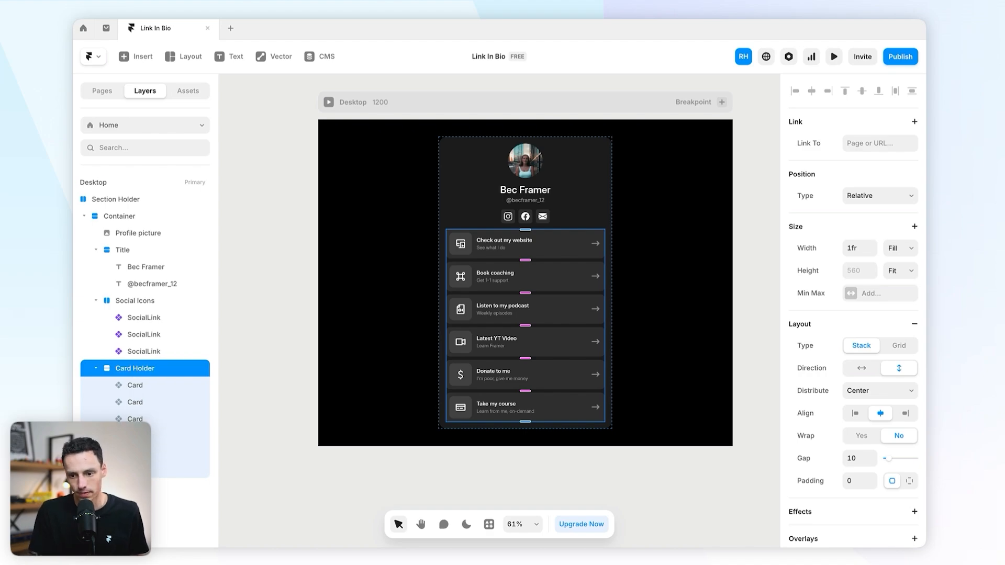
Step: Try tightening the card spacing, then undo it to keep the 10 px gap
scroll(487, 271, up, 5)
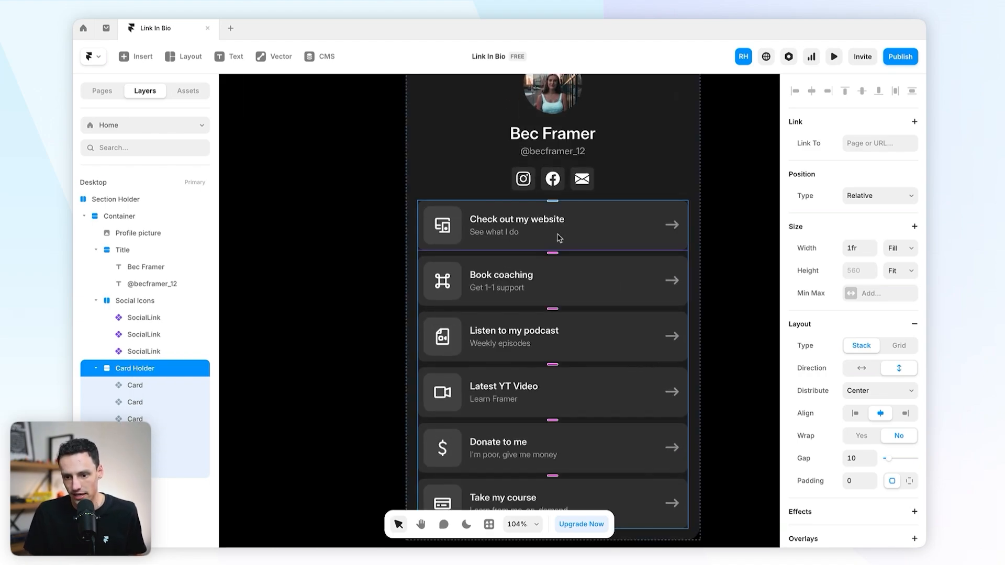
drag(552, 254, 552, 252)
click(349, 254)
scroll(348, 254, up, 1)
scroll(348, 253, down, 5)
key(super+z)
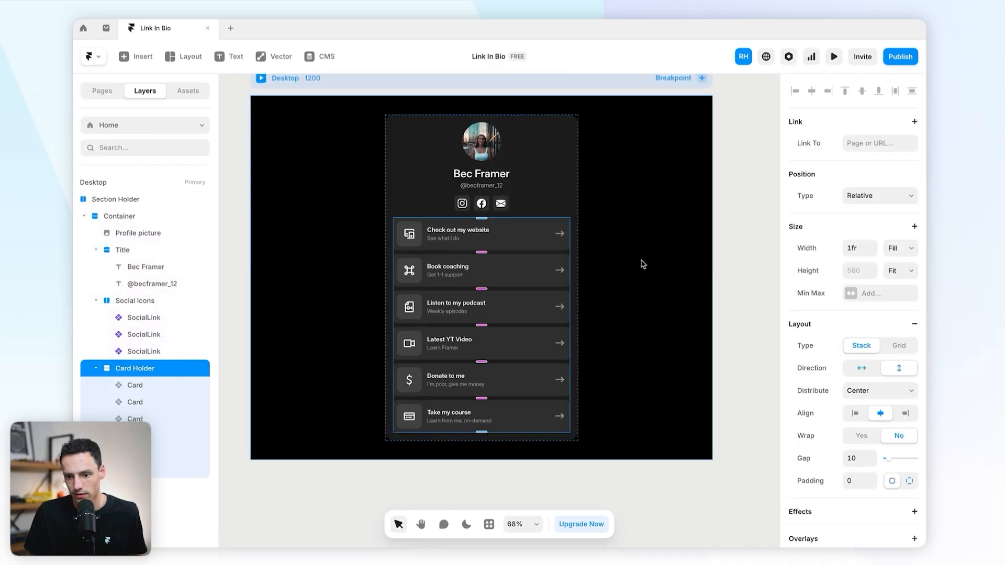
click(482, 190)
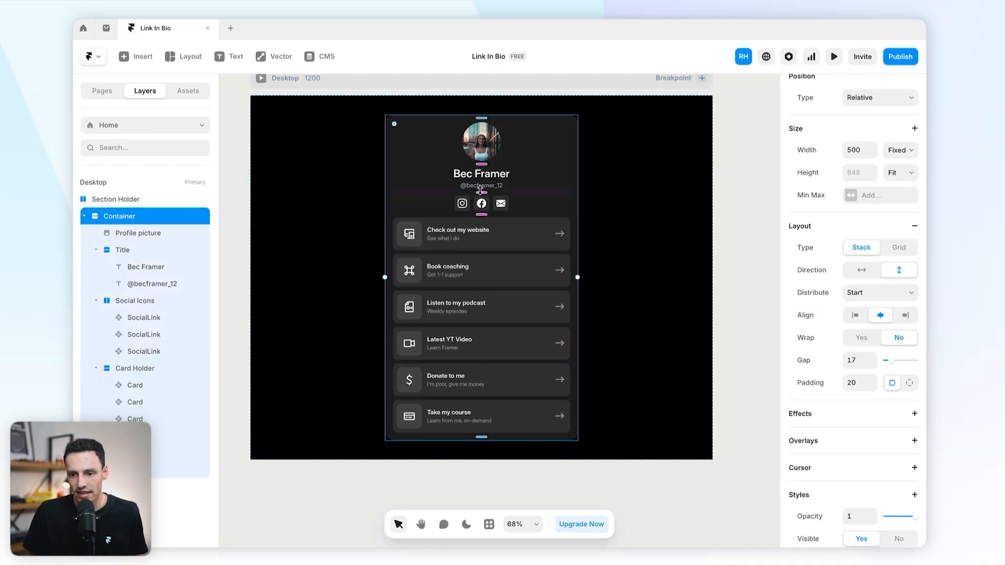
Step: Widen the profile card's section gap to 30 and stack the name title with the social icons
drag(482, 190, 480, 194)
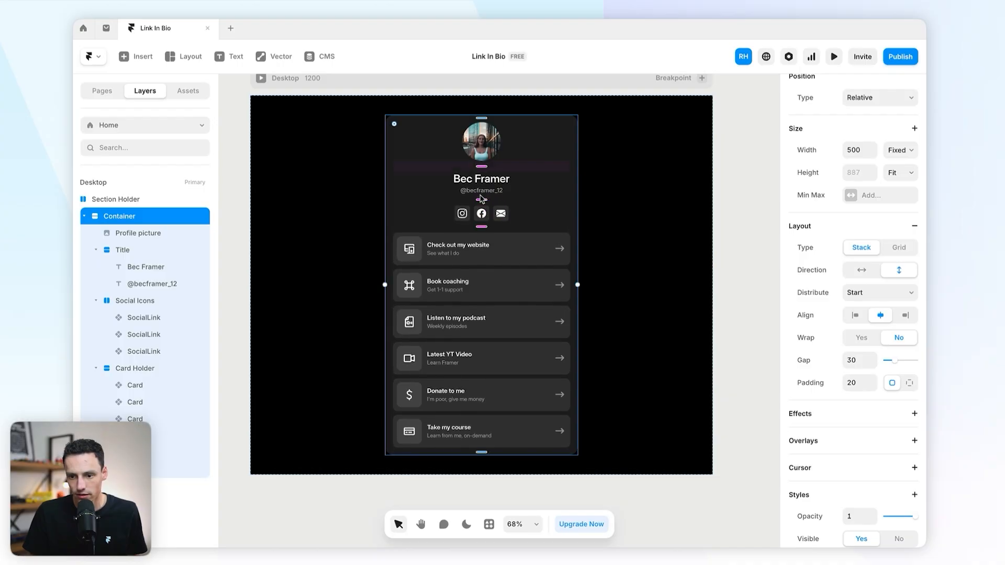
click(495, 215)
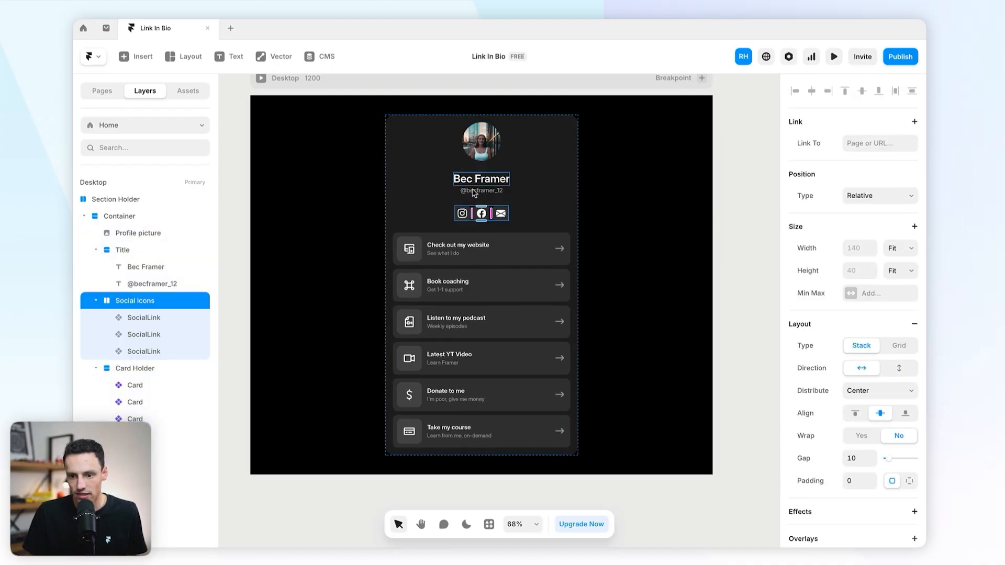
shift+click(506, 190)
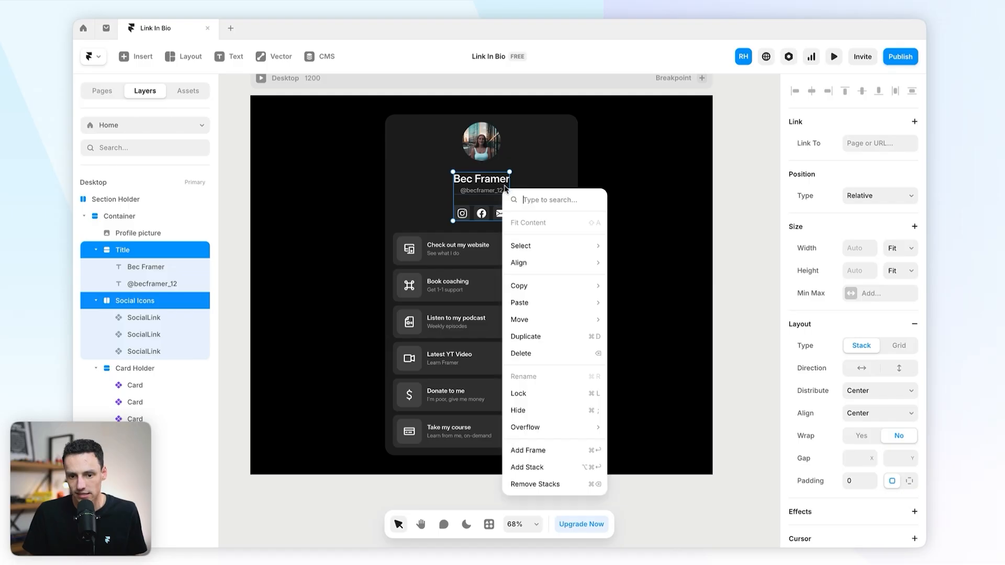
right_click(504, 190)
click(545, 471)
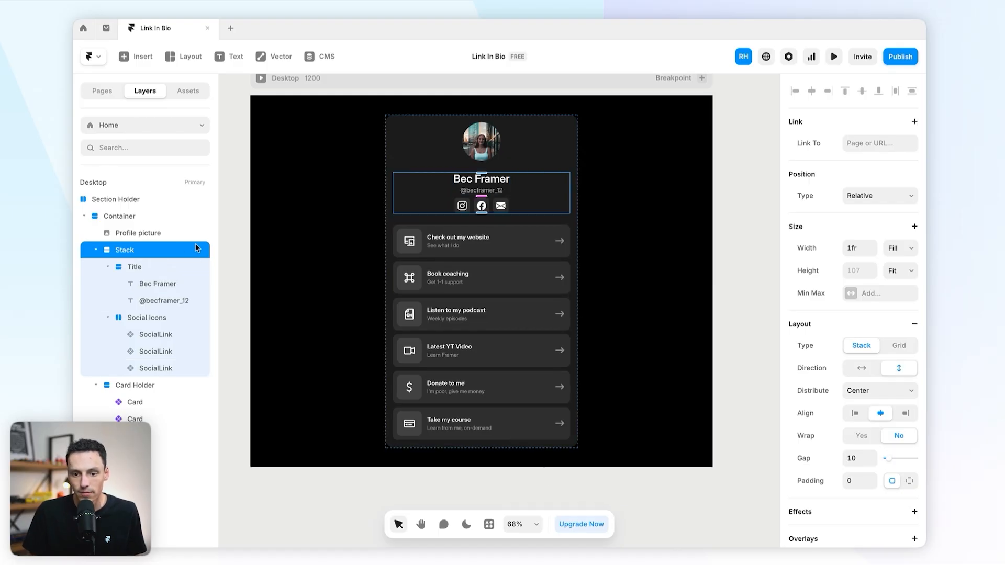
Step: Name the new stack 'Info Holder' and set its internal gap to 16
double_click(131, 250)
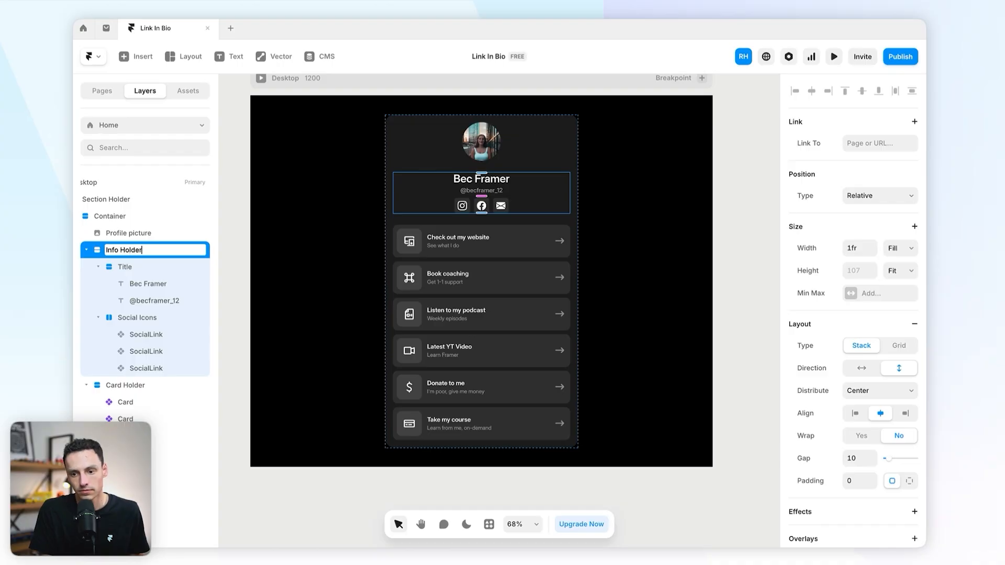
key(Return)
scroll(458, 171, up, 5)
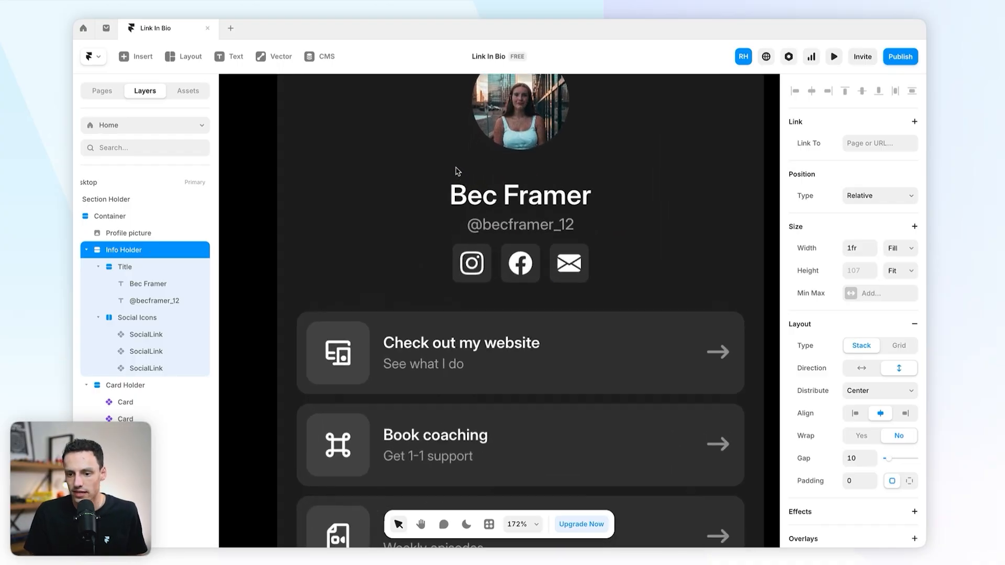
drag(519, 242, 520, 251)
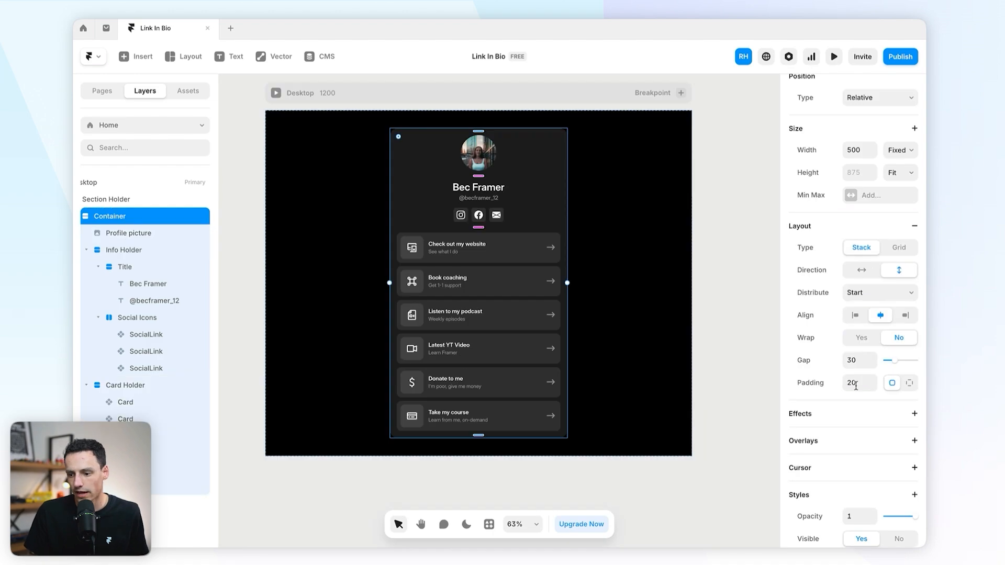
Step: Add a white shadow with blur 50 at about 14% opacity to the profile Container
scroll(856, 386, down, 6)
click(867, 313)
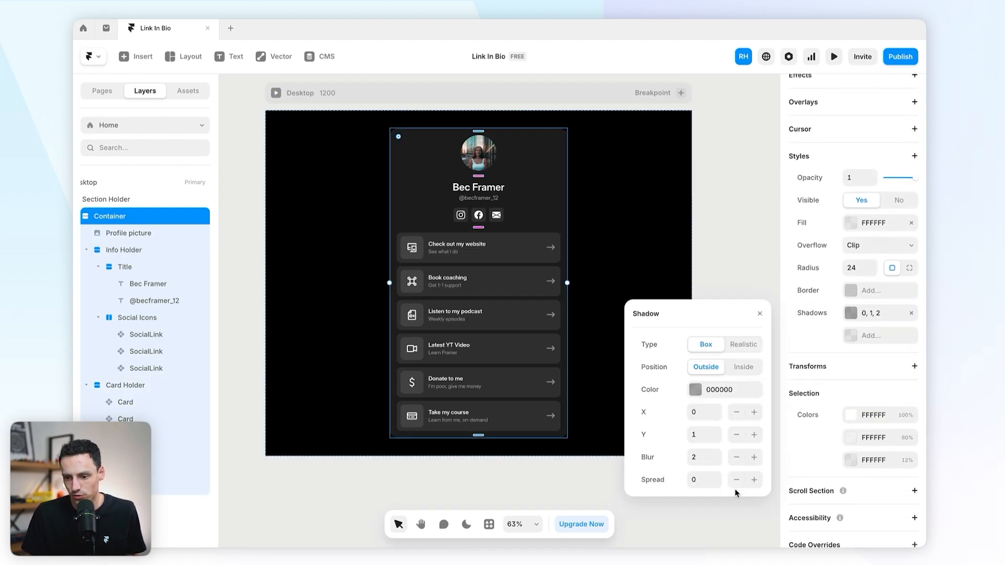
click(704, 457)
key(Return)
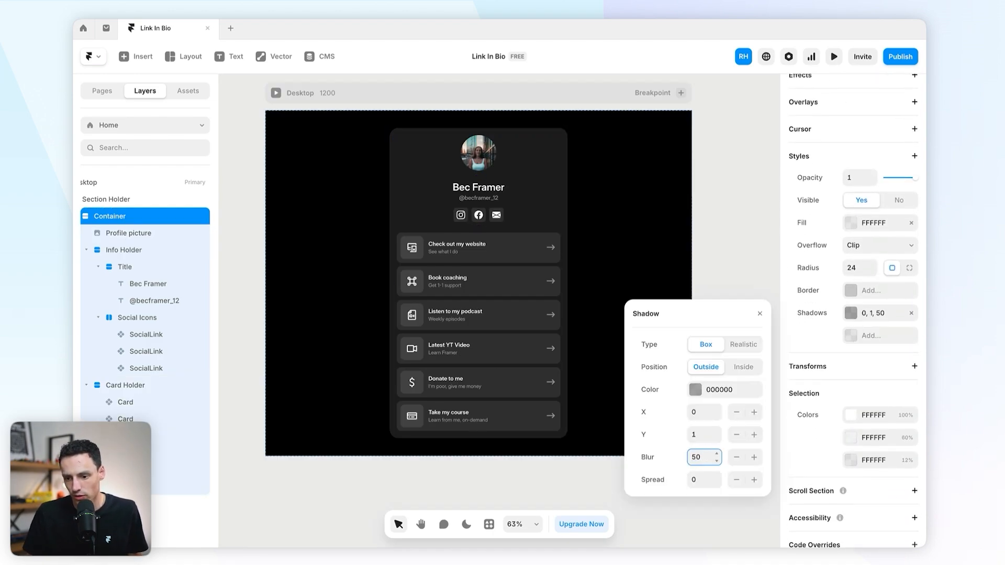
click(699, 394)
drag(655, 337, 569, 281)
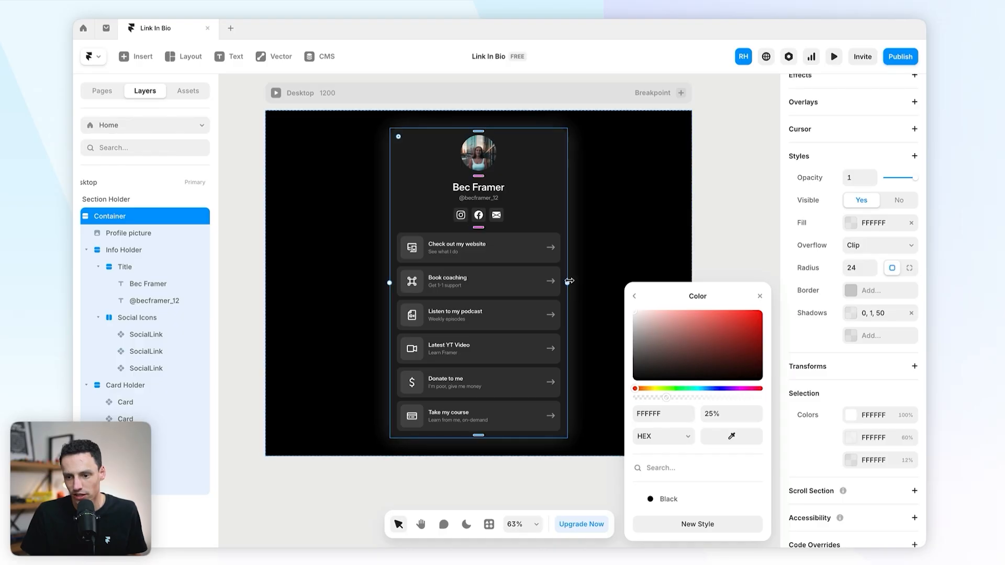
mouse_move(667, 398)
mouse_down()
mouse_move(643, 399)
mouse_move(654, 399)
mouse_up()
click(538, 497)
click(557, 490)
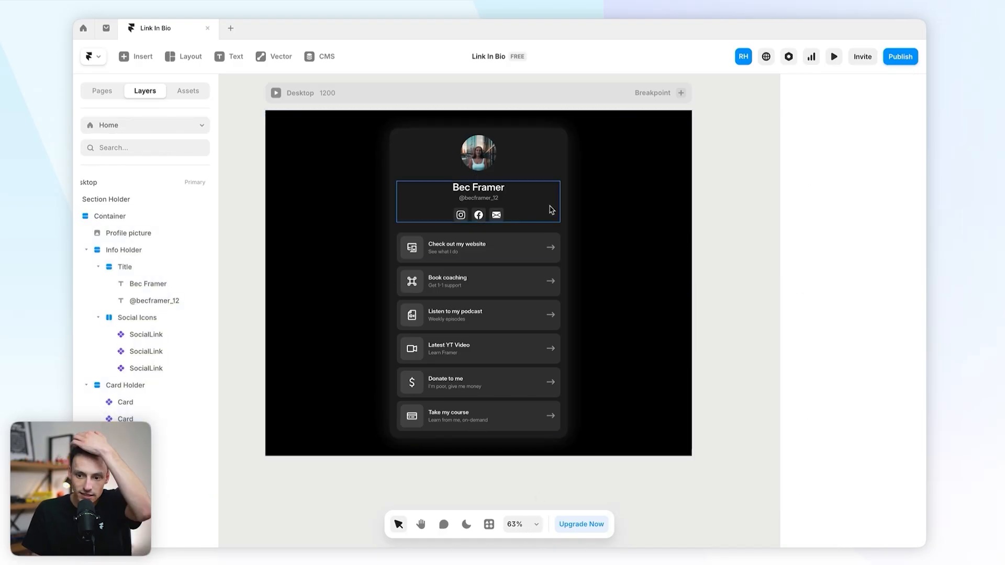
click(561, 226)
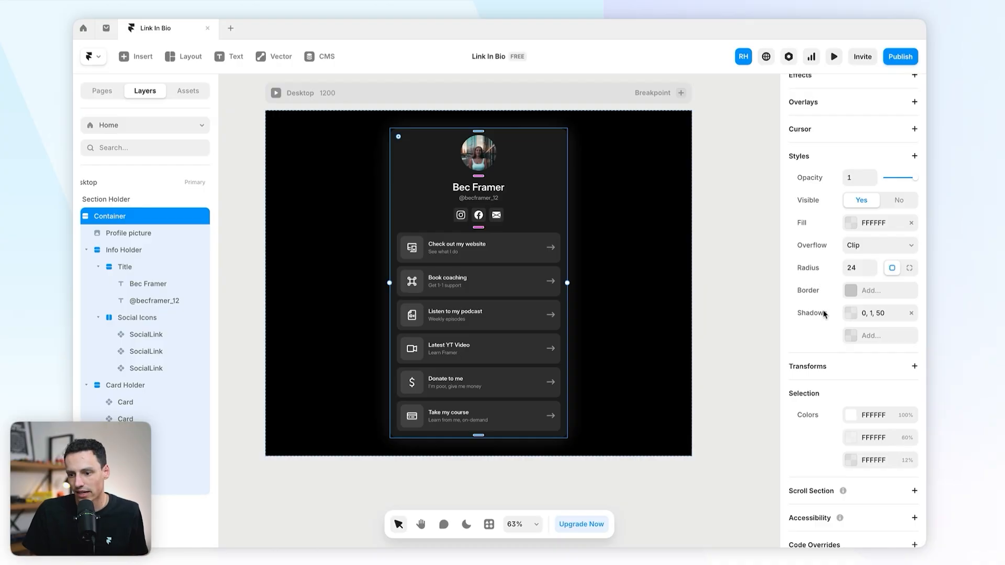
Step: Make the Container fill a linear gradient from 5% white to 11% ABABAB grey
click(851, 222)
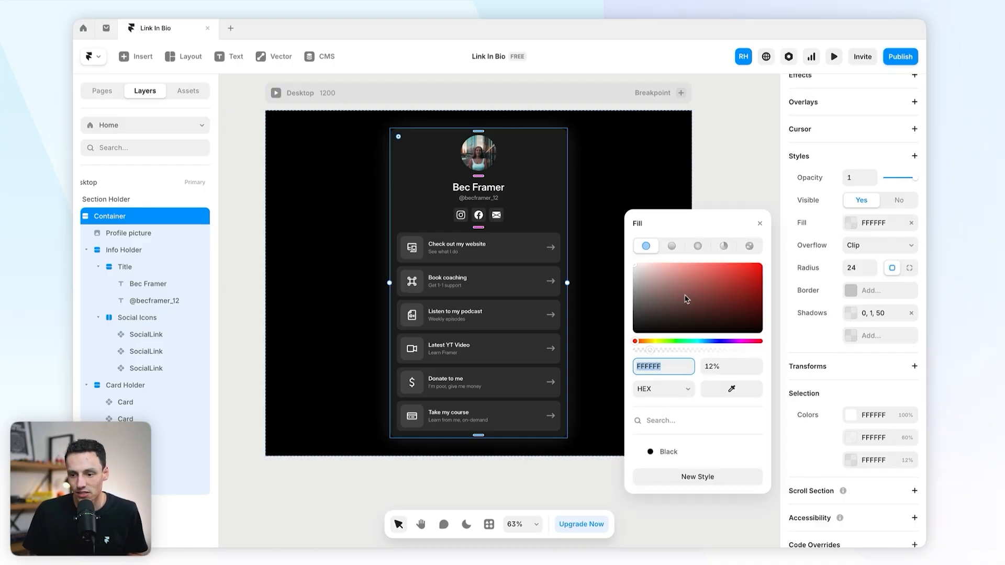
drag(651, 352, 647, 351)
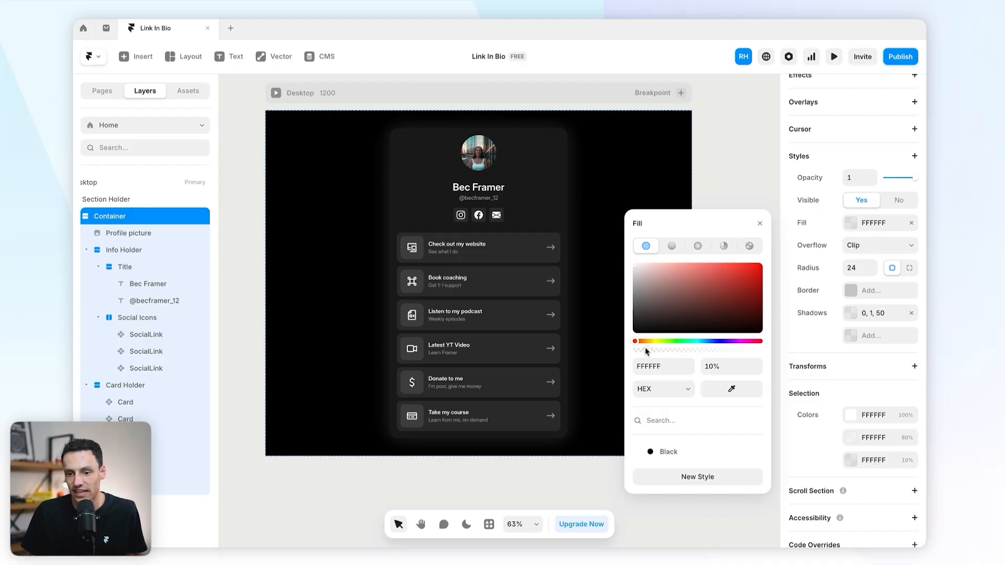
click(671, 246)
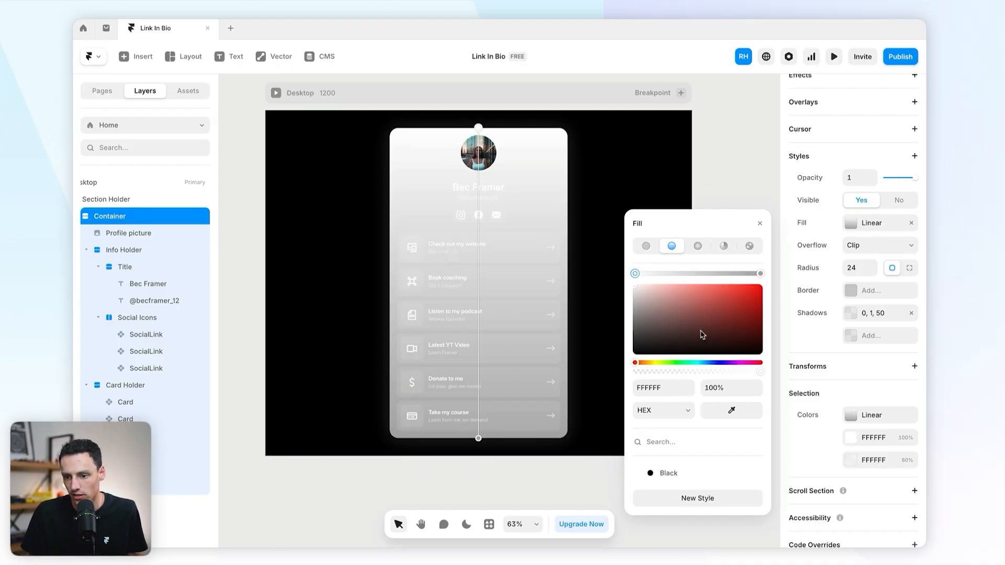
drag(672, 373, 649, 374)
click(761, 274)
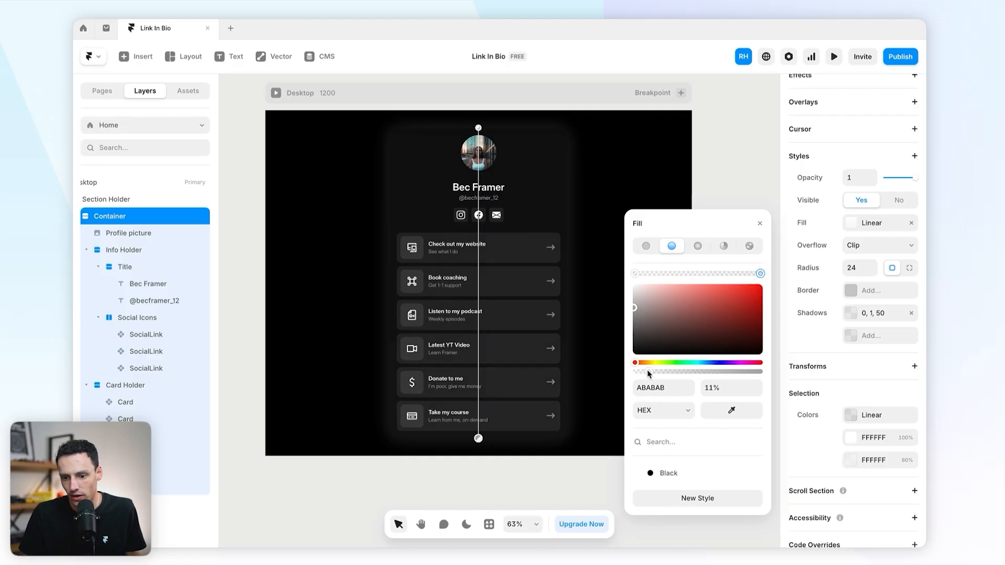
key(Escape)
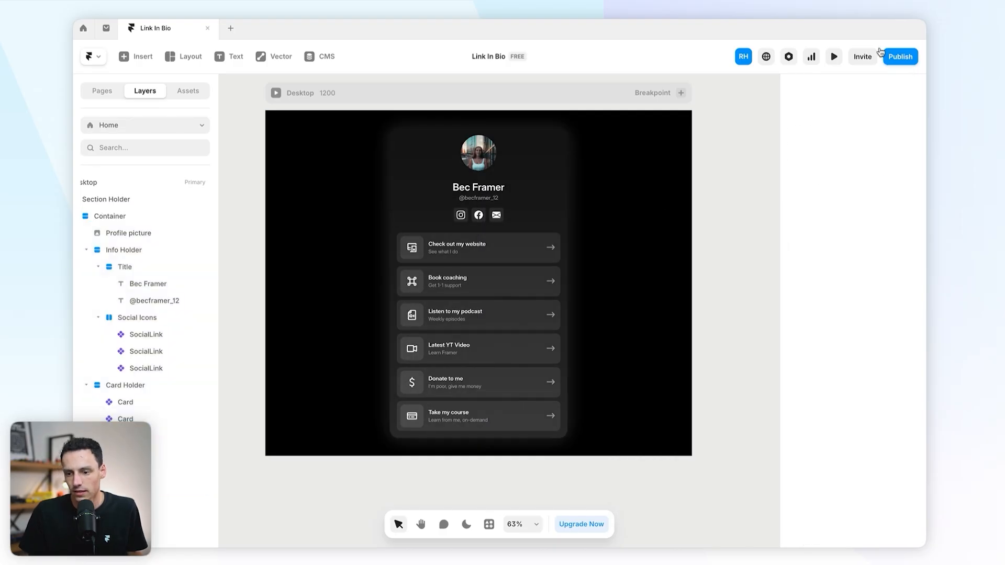
click(837, 57)
scroll(753, 191, down, 3)
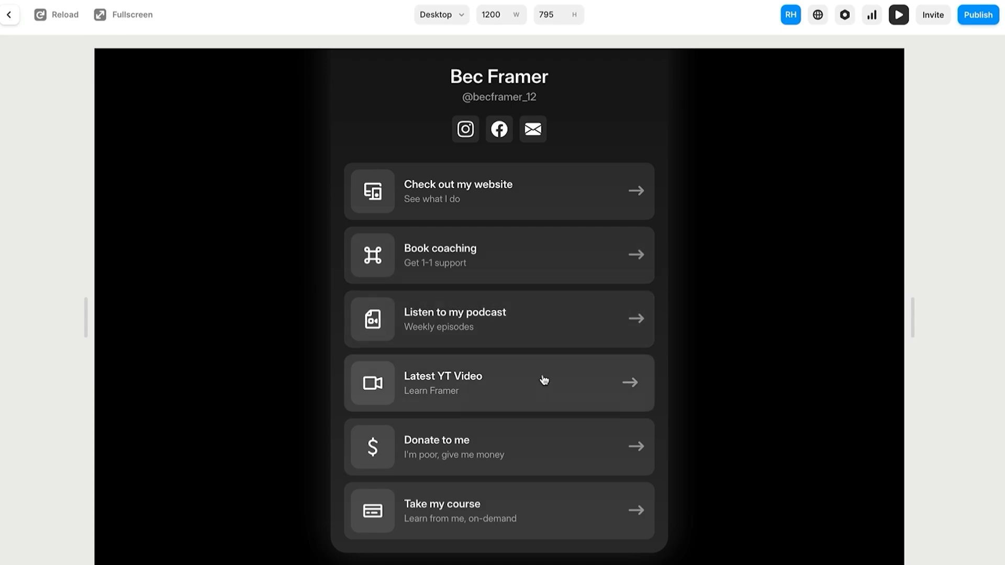
click(8, 16)
scroll(658, 276, down, 5)
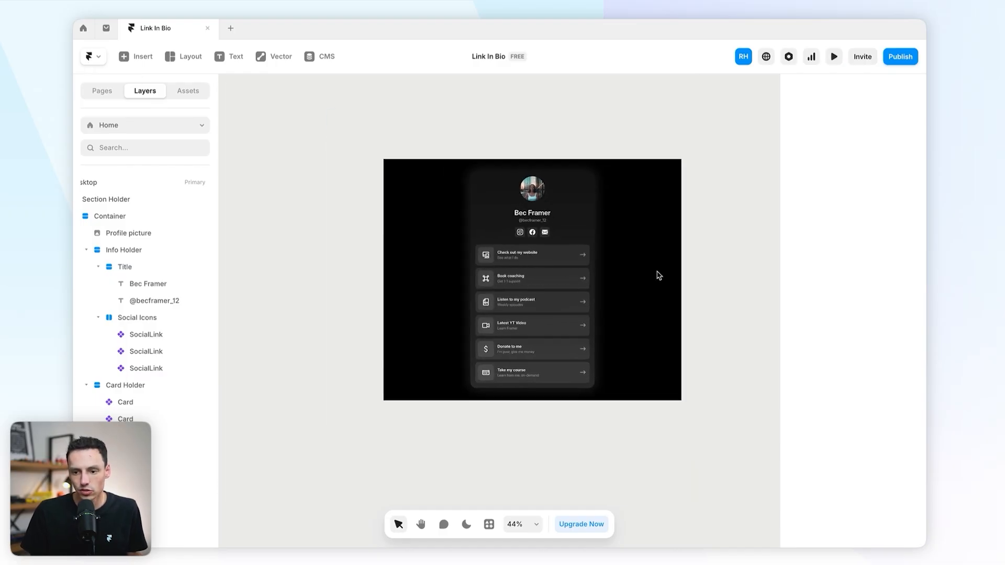
scroll(657, 274, down, 2)
scroll(624, 161, right, 2)
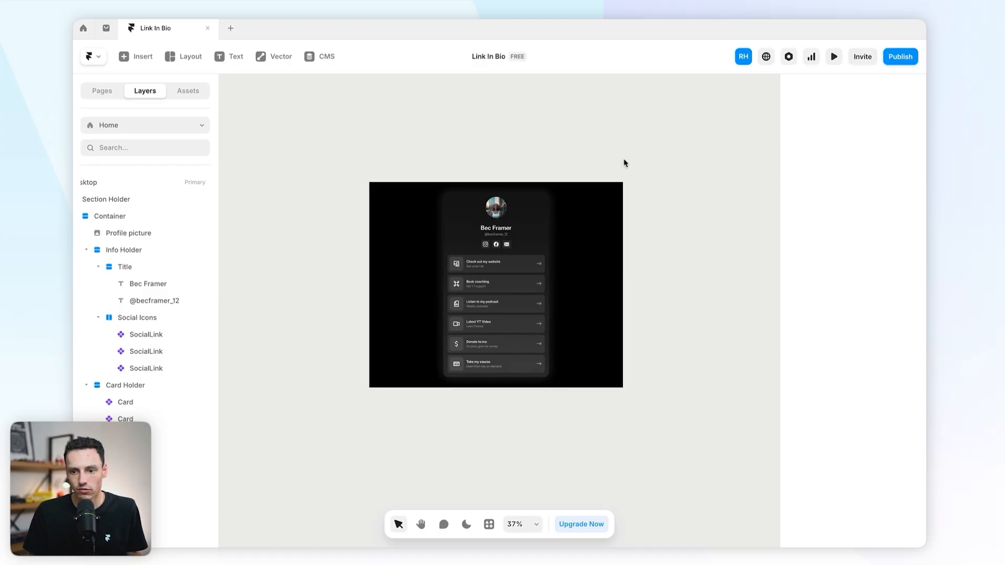
click(546, 203)
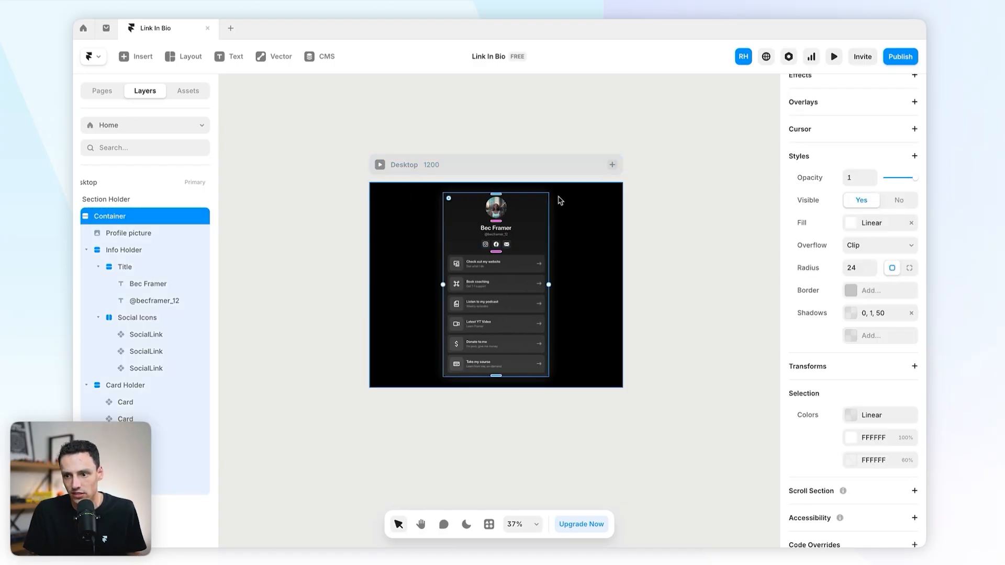
click(834, 57)
drag(845, 319, 917, 322)
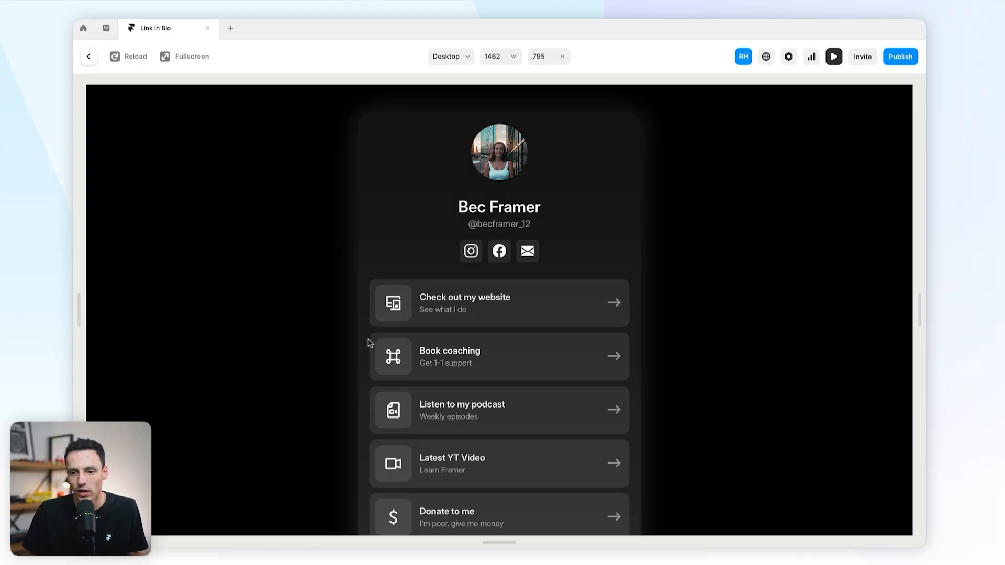
click(89, 56)
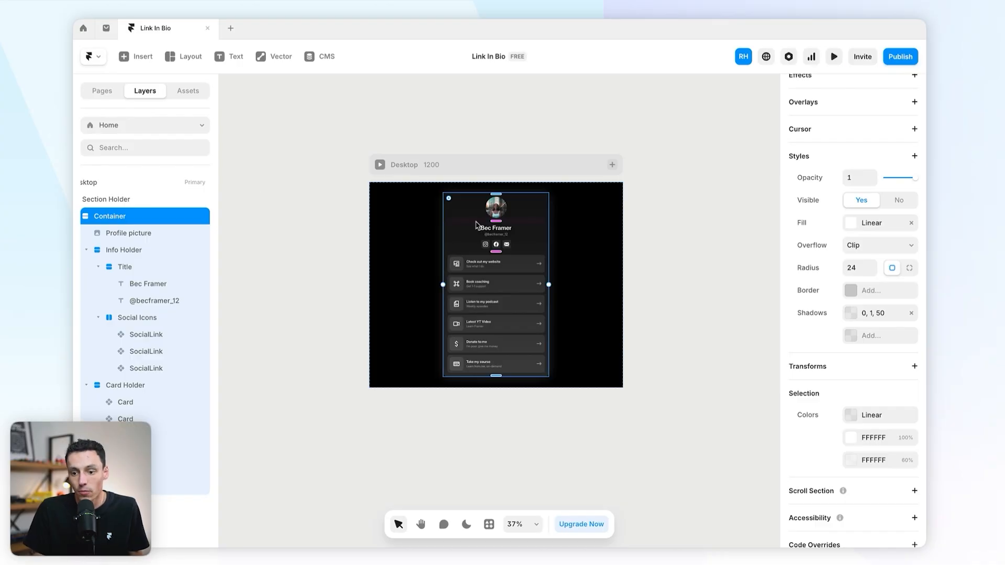
scroll(698, 256, up, 1)
scroll(698, 256, right, 1)
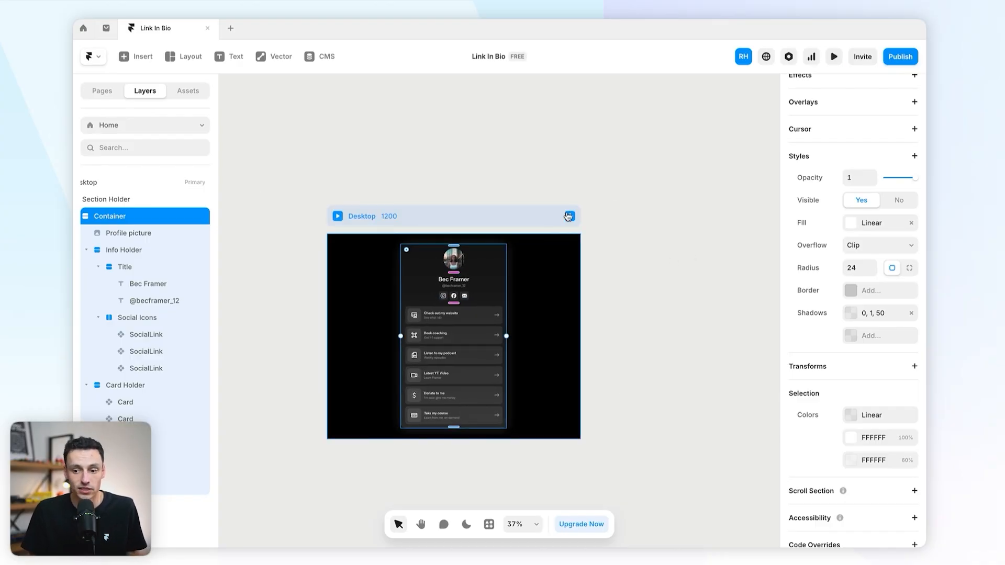
Step: Add a Tablet breakpoint at 810 px beside the Desktop layout
click(568, 217)
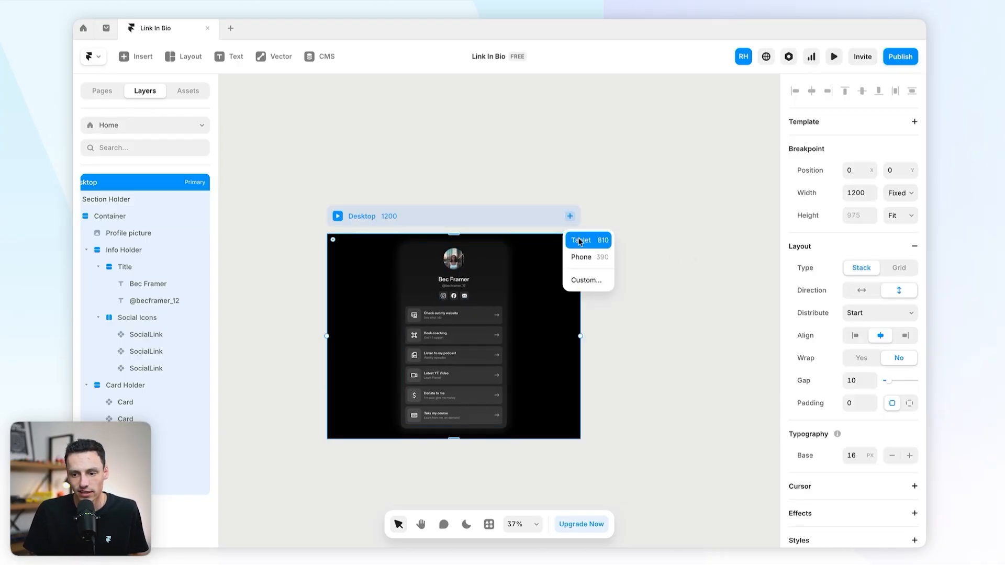
click(580, 241)
scroll(581, 246, left, 1)
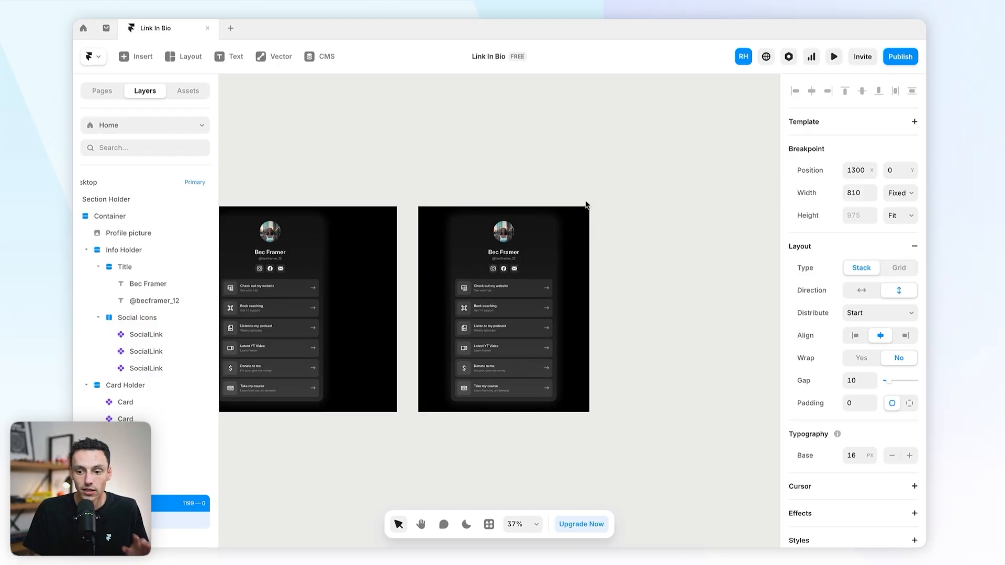
Step: Add a Phone breakpoint at 390 px next to Tablet
click(582, 190)
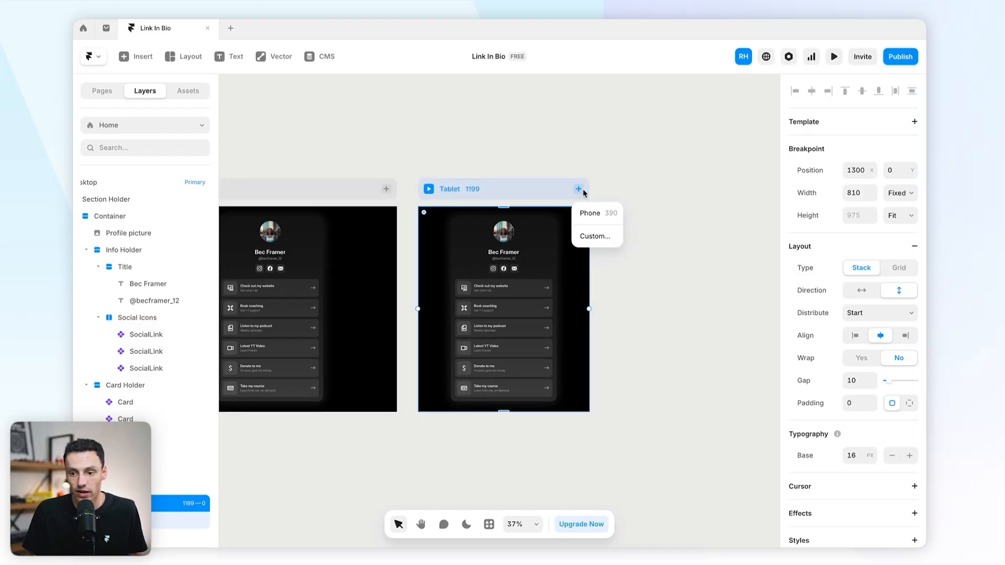
click(596, 214)
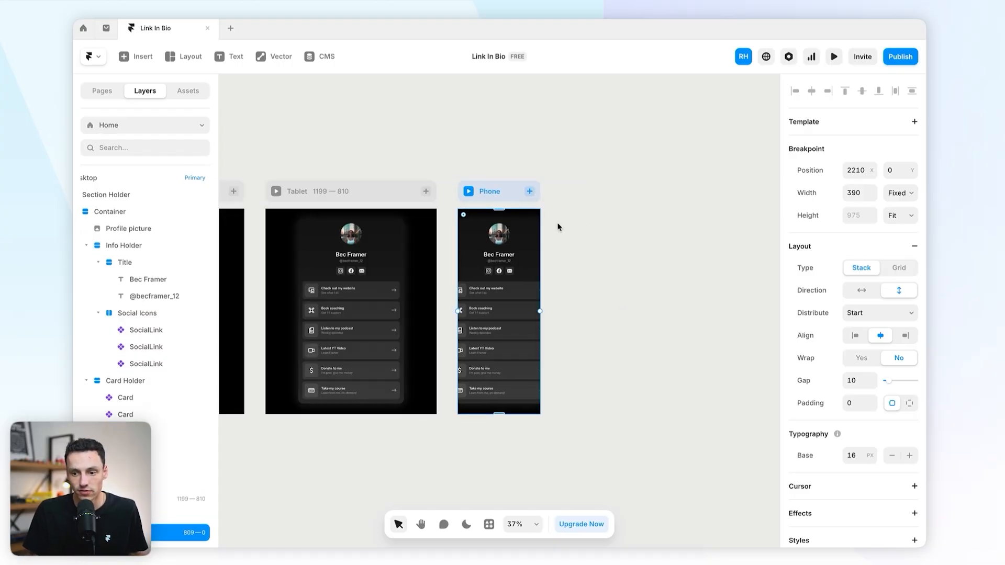
scroll(534, 257, up, 3)
Step: On the Phone layout, change the profile card's width from 500 to 100%
click(518, 231)
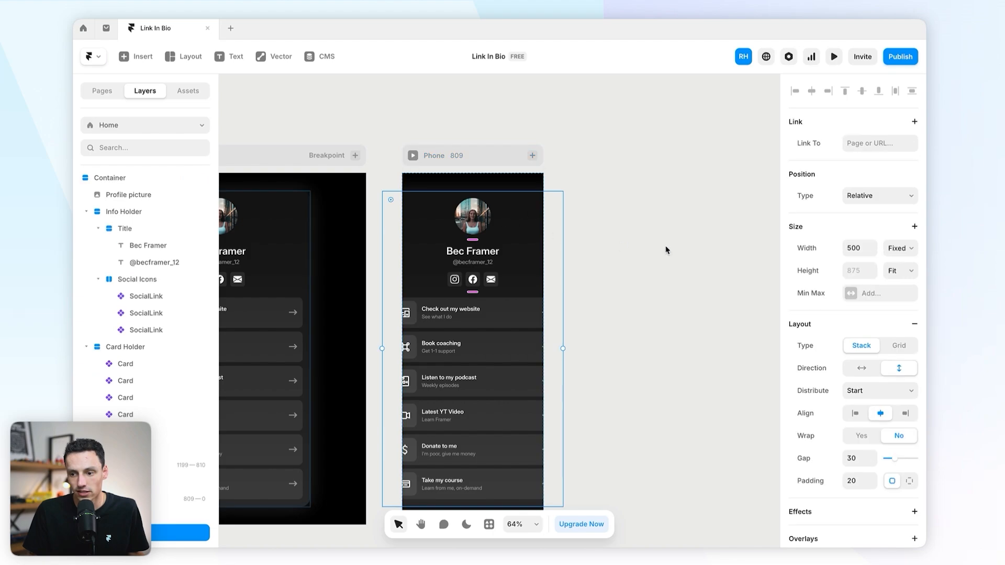
scroll(165, 391, left, 1)
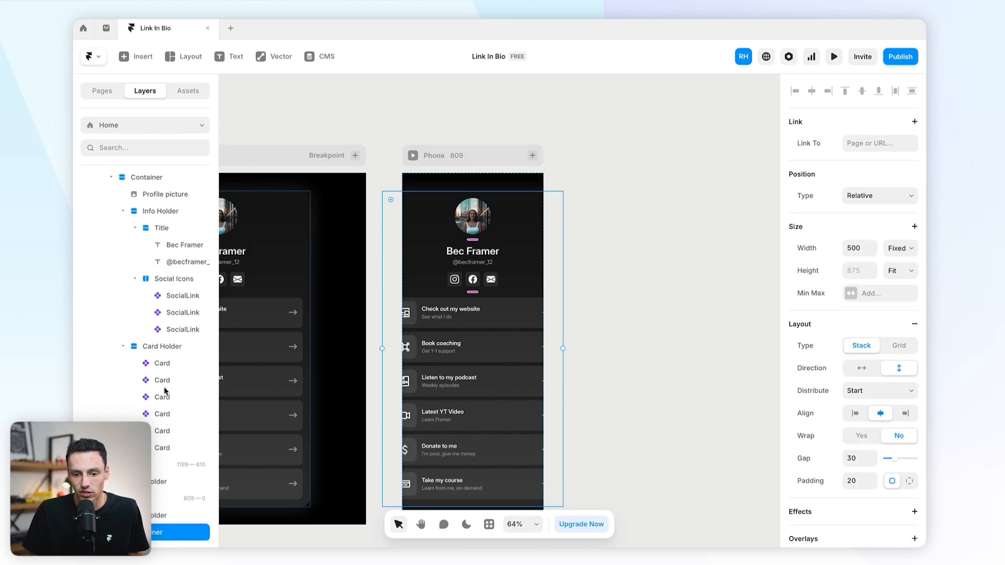
click(862, 246)
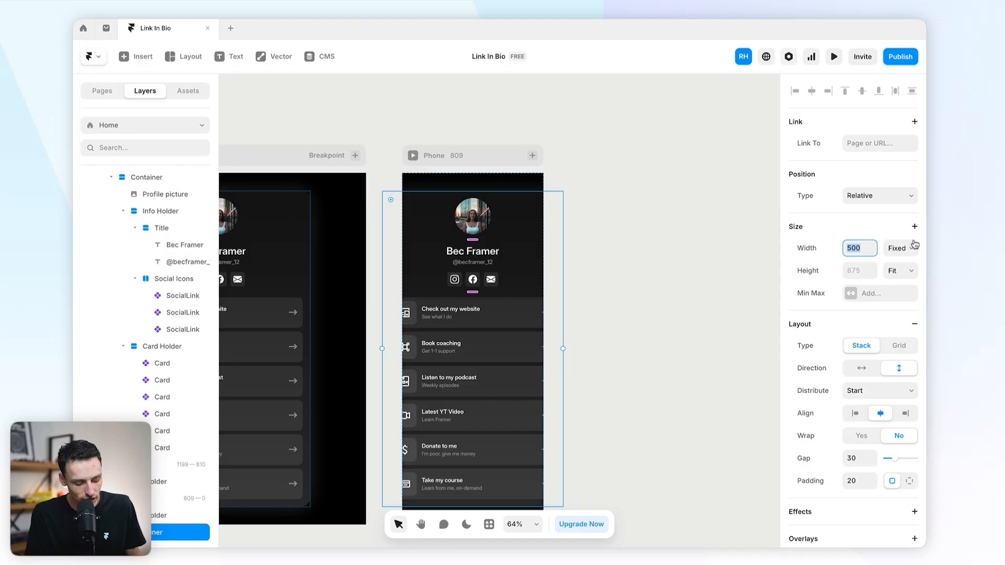
text(100%)
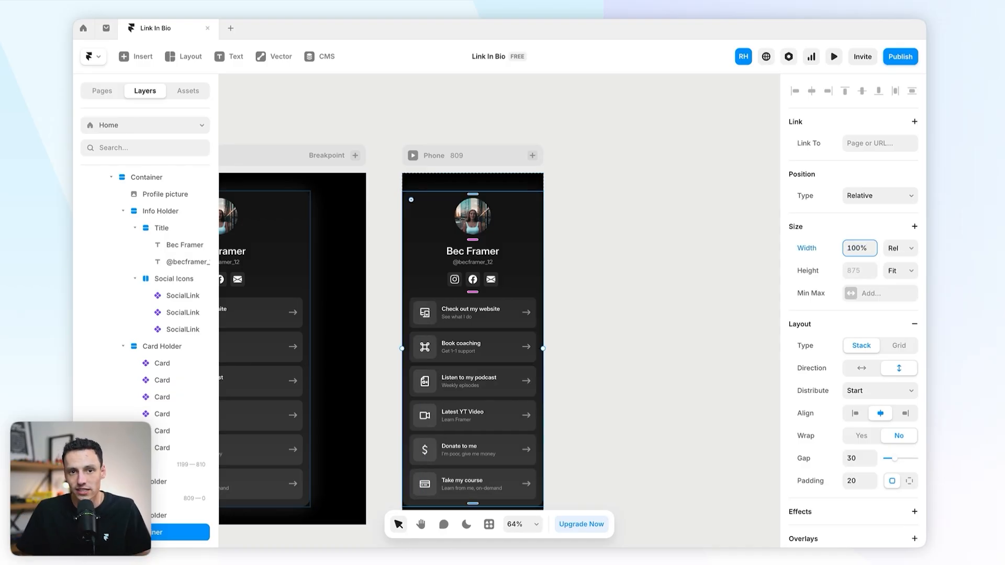
scroll(452, 177, down, 3)
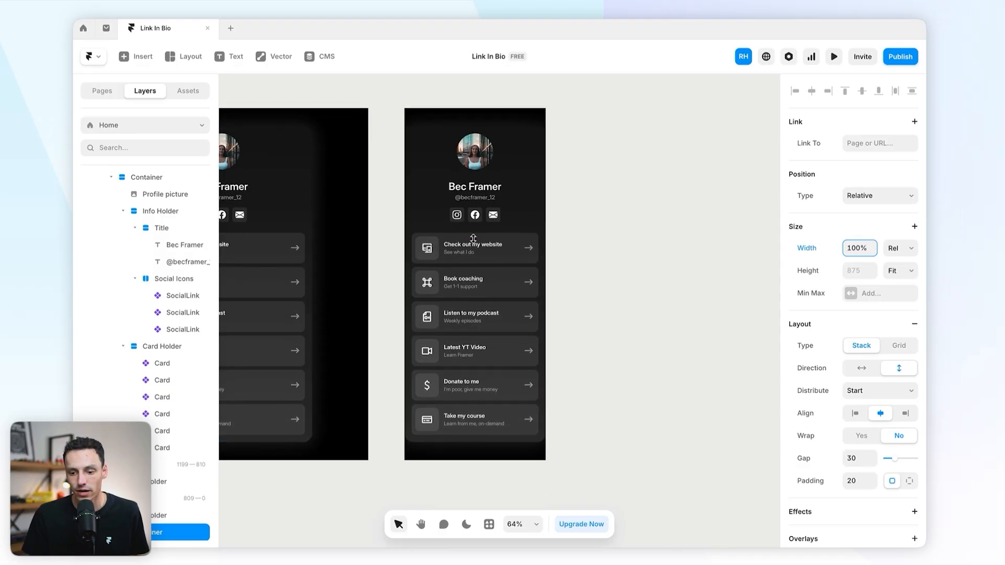
Step: Set the padding of the holder around the card to 0
click(493, 112)
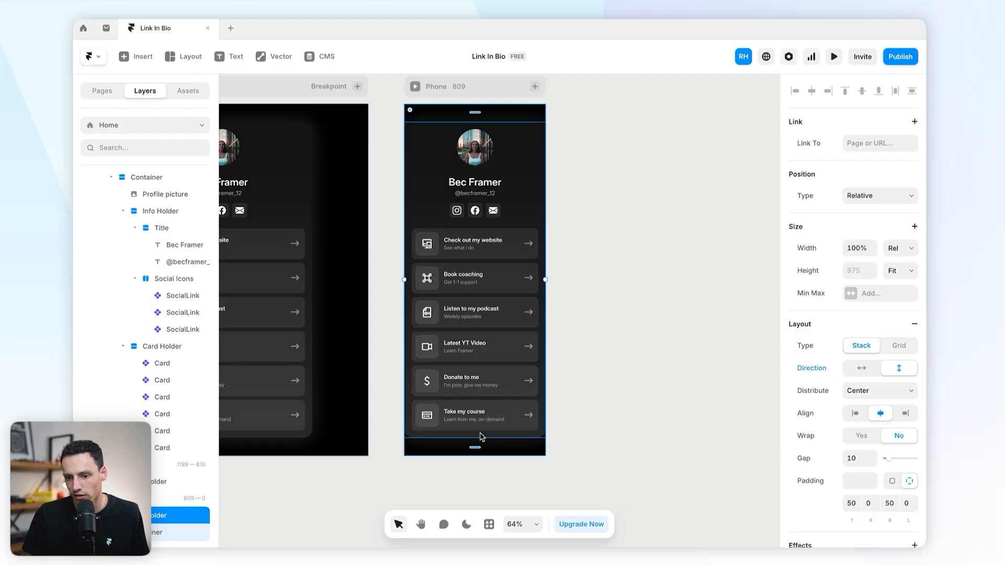
click(865, 478)
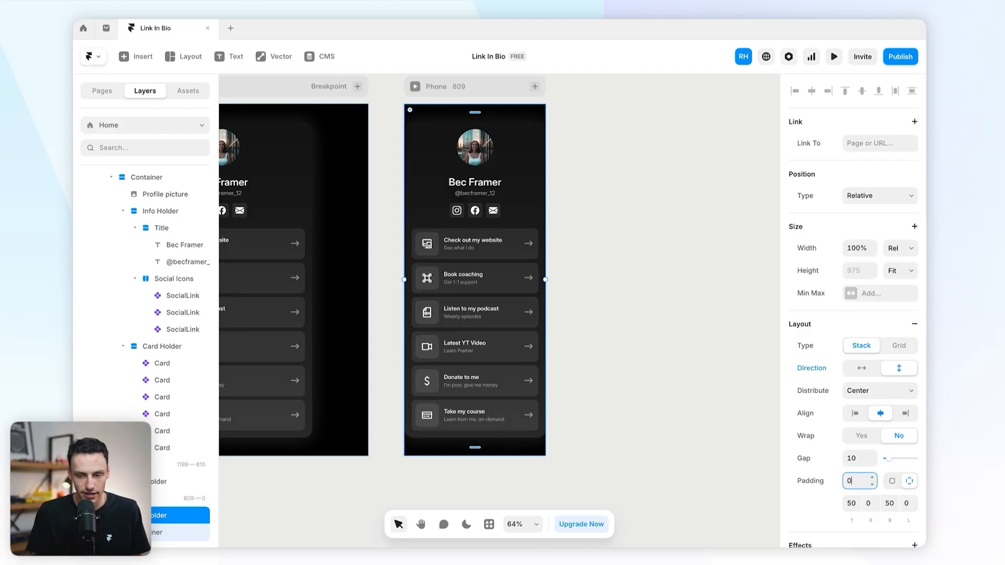
key(Return)
Step: Give the card container per-side padding of 40 top, 20 on the other sides
click(506, 125)
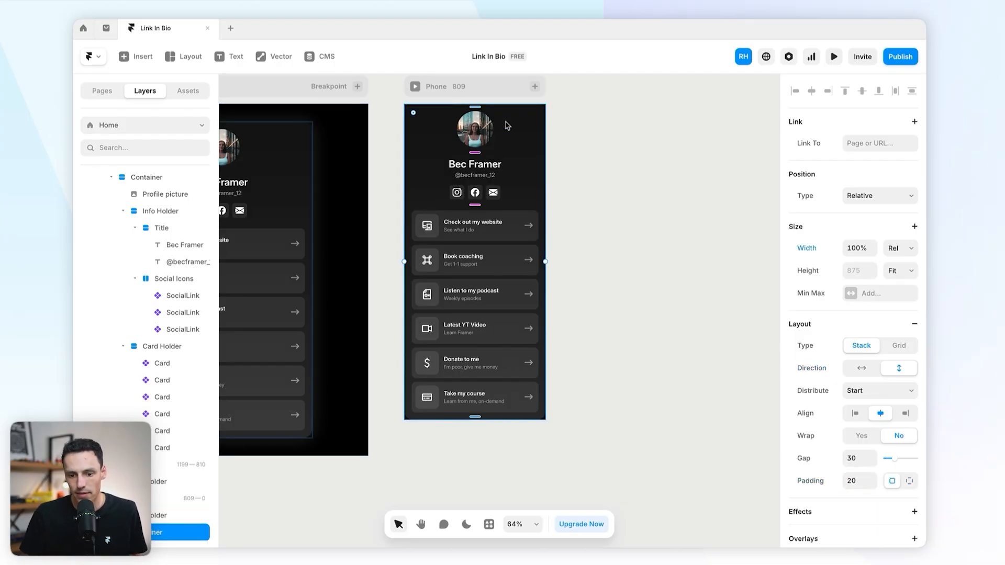
click(908, 482)
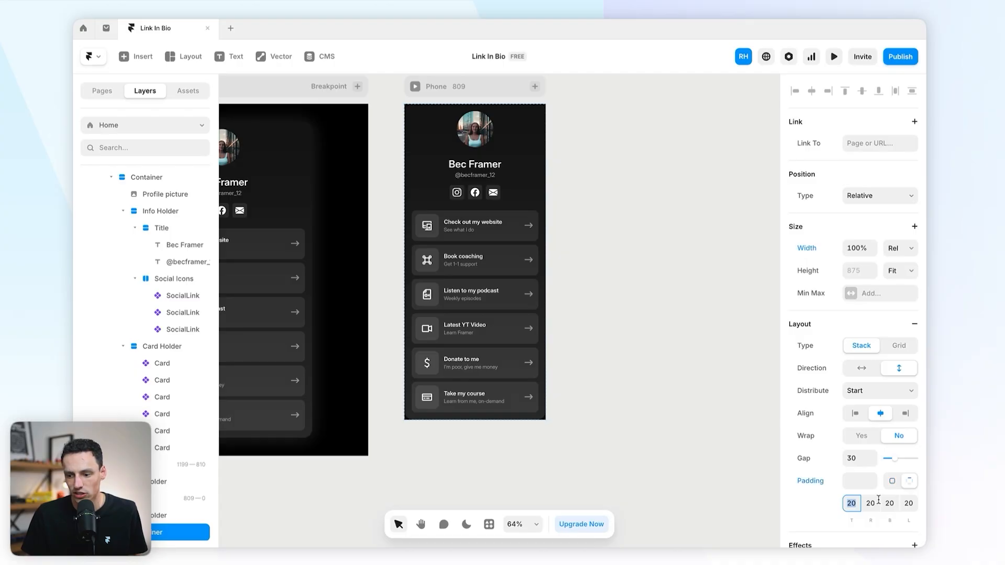
text(40)
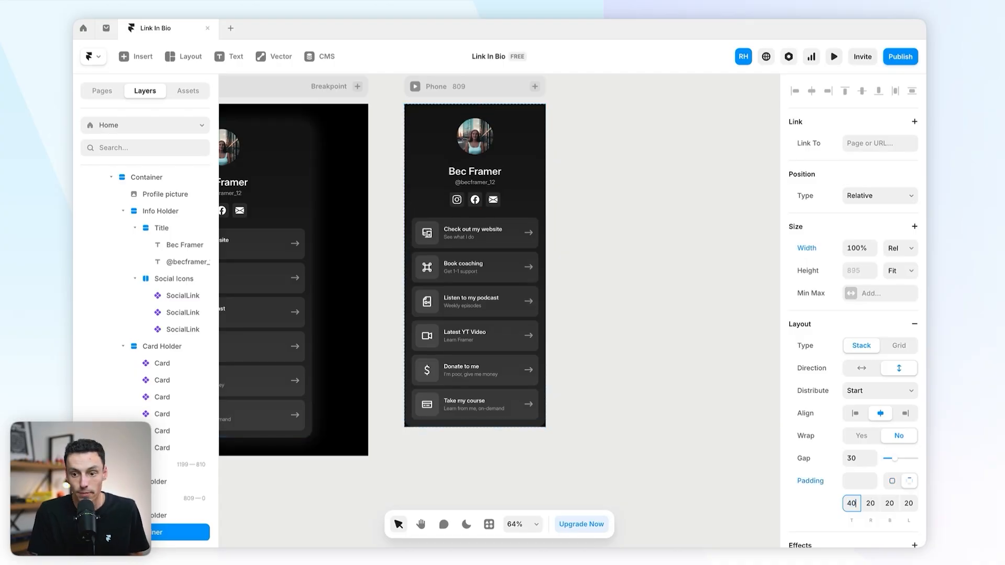
scroll(408, 441, up, 3)
click(401, 438)
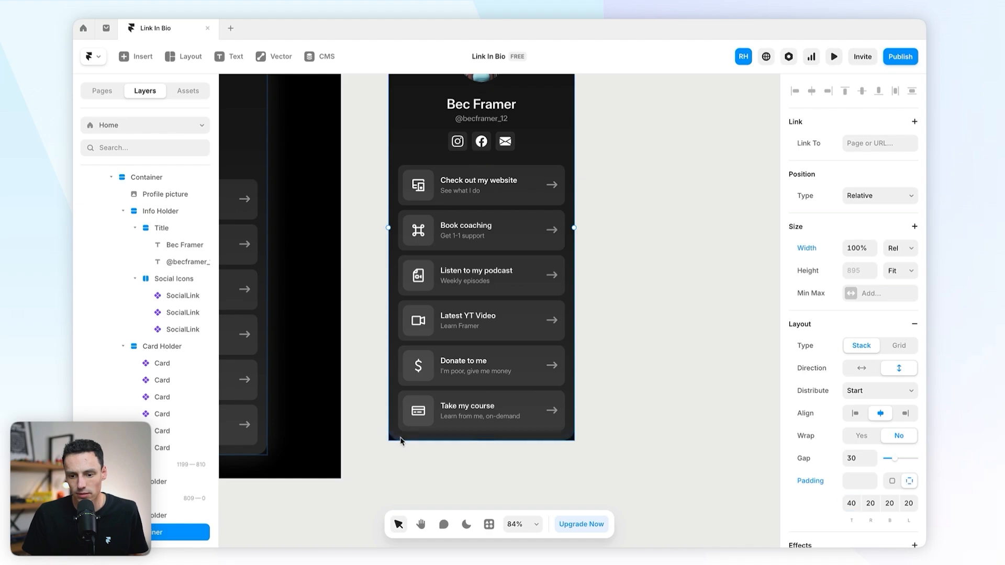
Step: Set the card's corner radius to 0 for square corners
scroll(835, 477, down, 5)
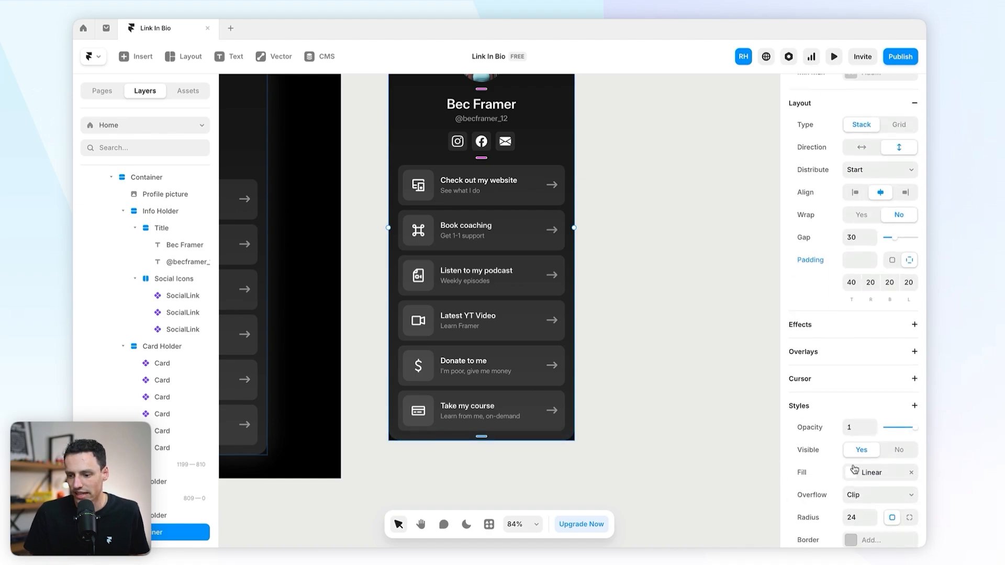
click(856, 484)
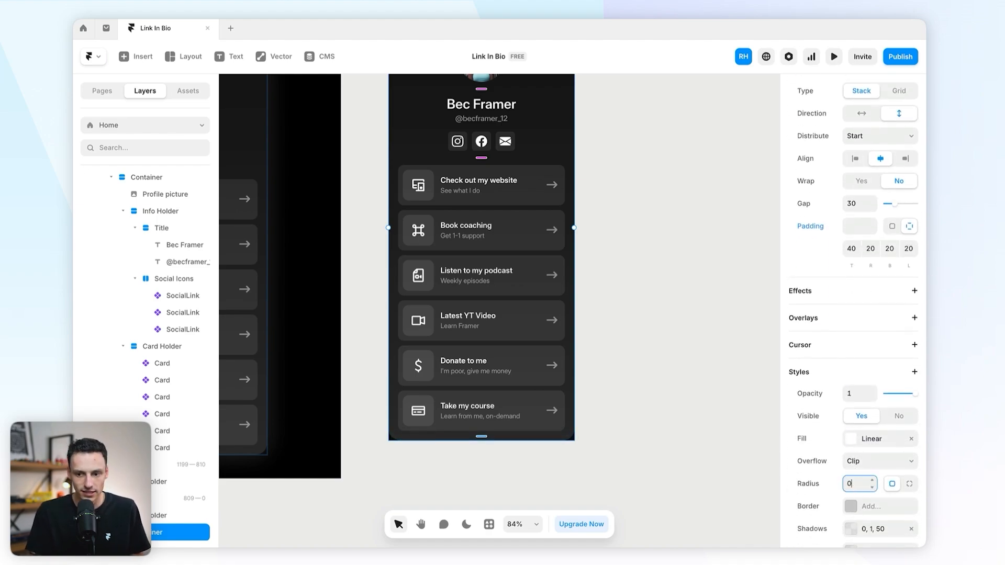
scroll(446, 297, down, 5)
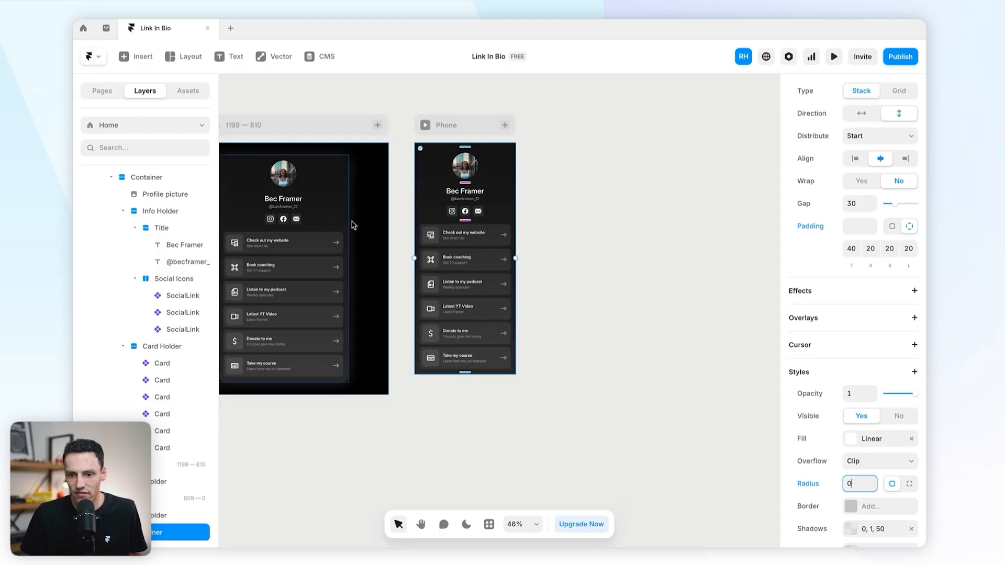
text(0)
key(Return)
Step: Deselect the canvas and open a full preview of the Desktop layout
click(529, 215)
scroll(466, 191, up, 5)
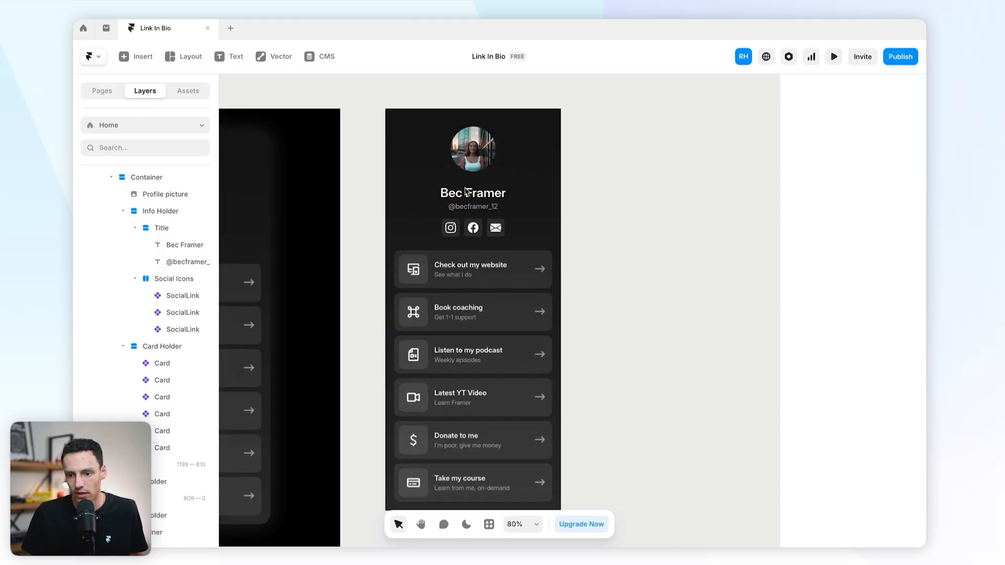
scroll(574, 243, down, 5)
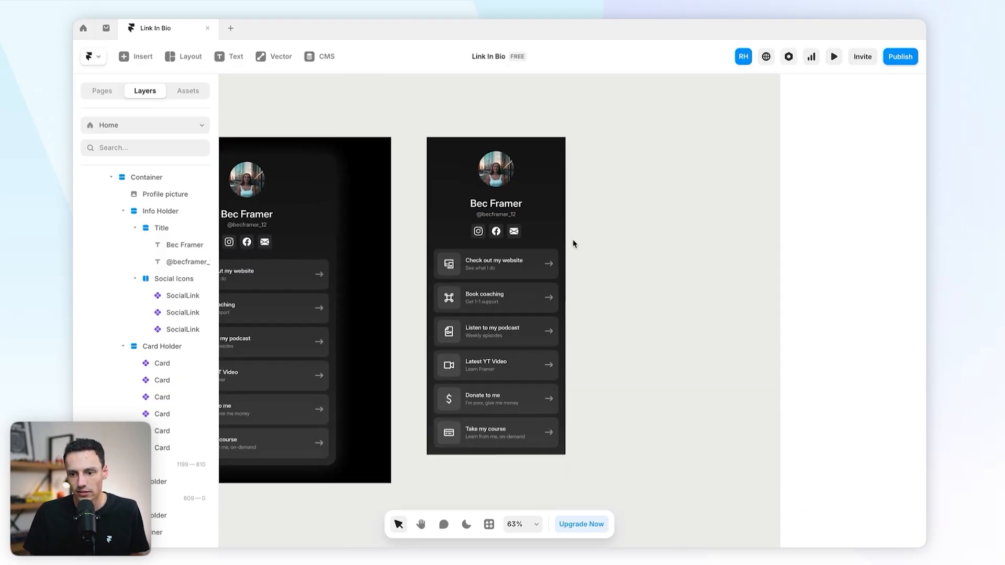
scroll(249, 241, left, 3)
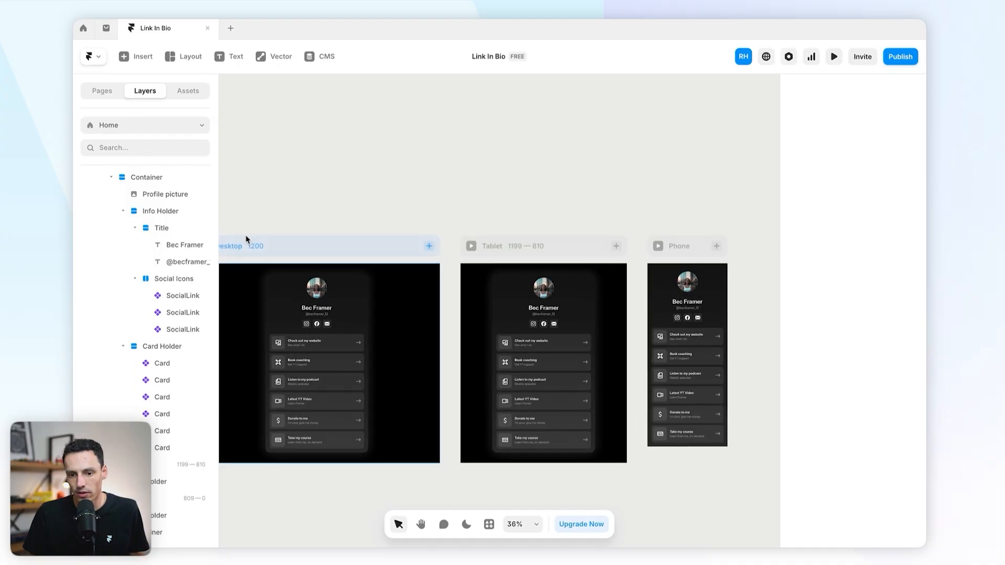
click(266, 246)
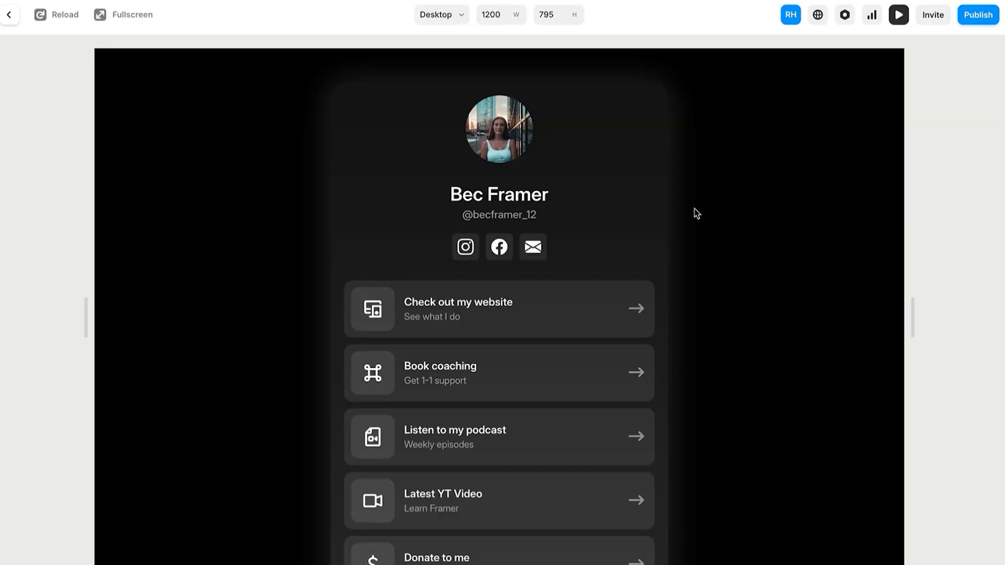
scroll(696, 214, down, 3)
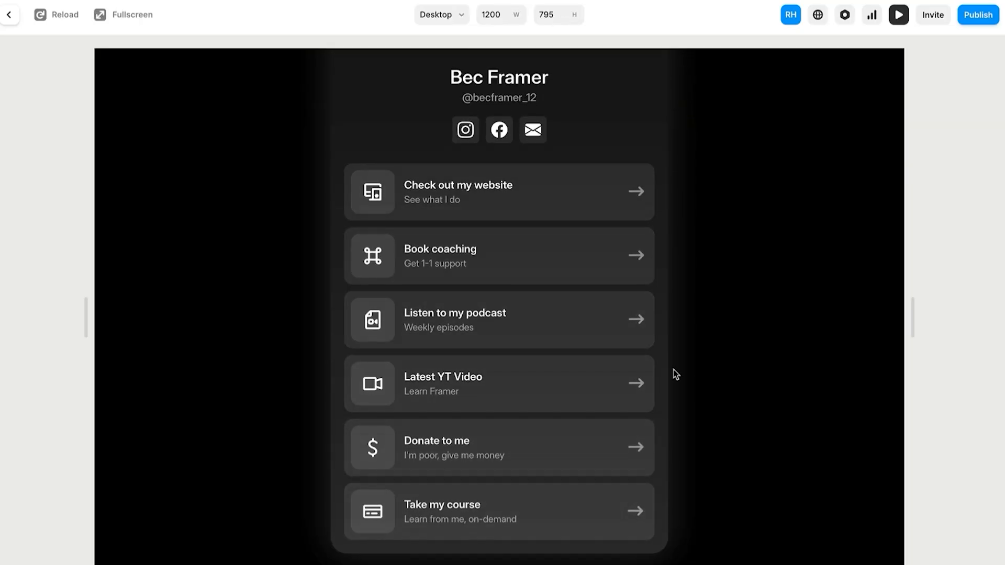
scroll(676, 375, up, 3)
Step: Narrow the preview to the 400 px Phone width and check the full-width card
drag(911, 328, 636, 324)
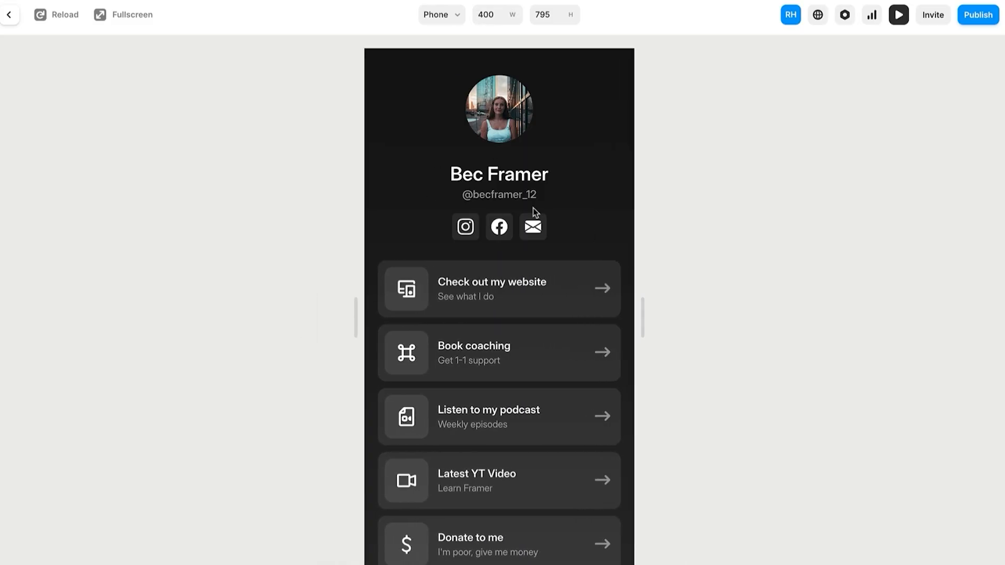
scroll(534, 213, down, 2)
scroll(551, 195, up, 2)
scroll(551, 196, down, 2)
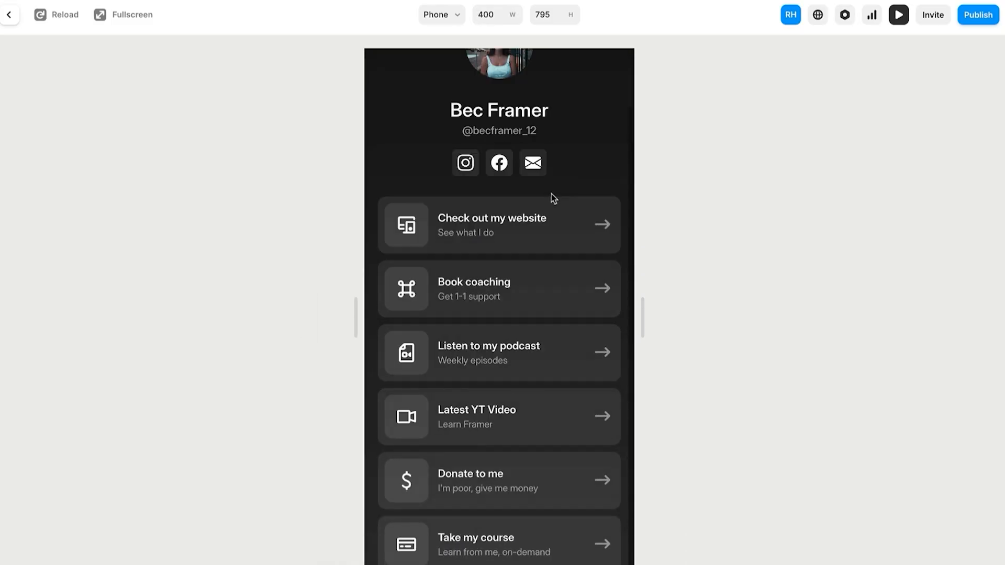
scroll(551, 194, up, 2)
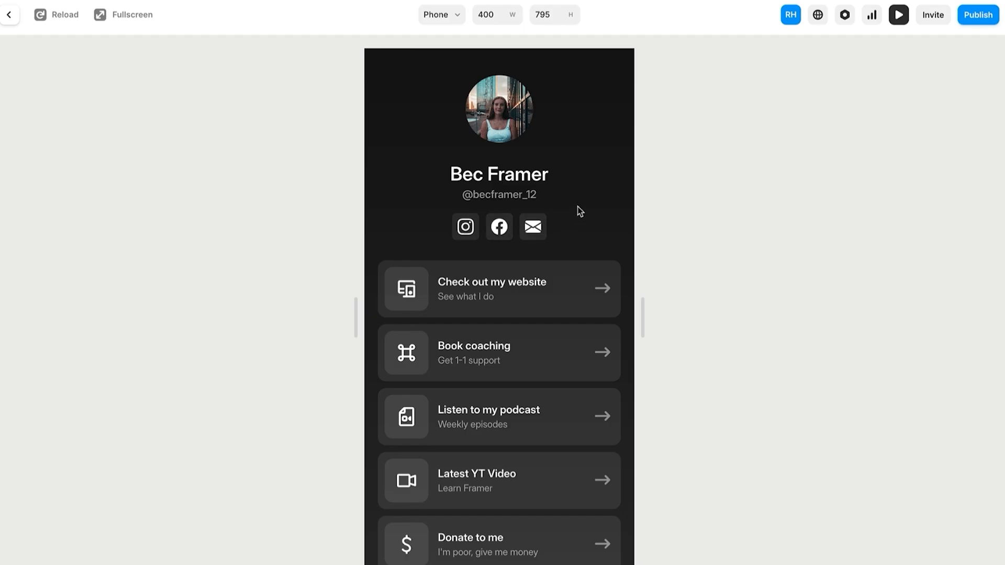